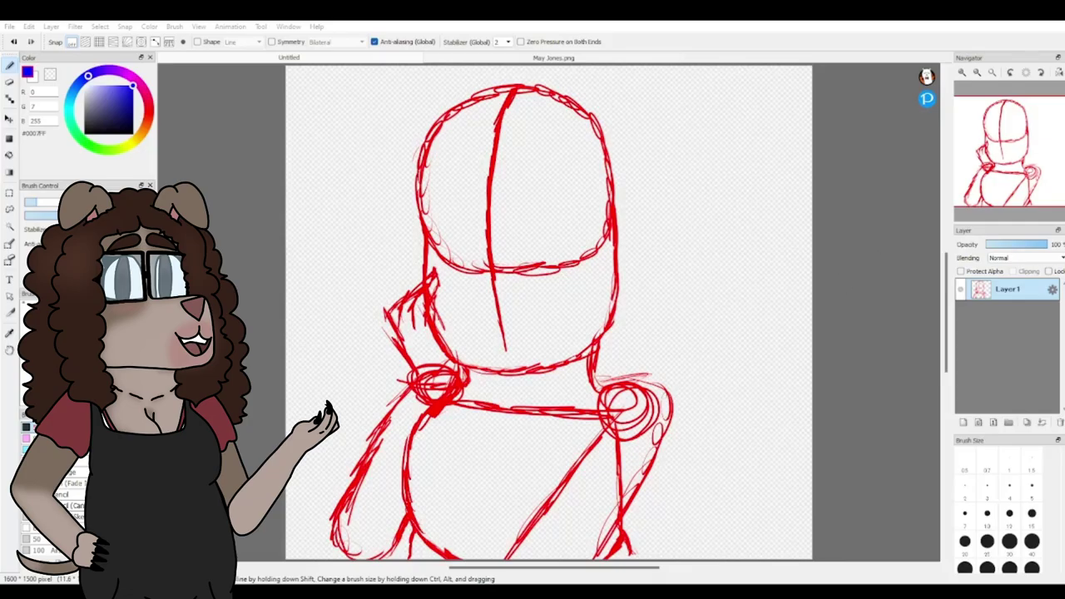
Step: Add a new layer above the red body sketch for the blue line work
click(962, 72)
click(962, 72)
drag(946, 312, 946, 246)
click(963, 423)
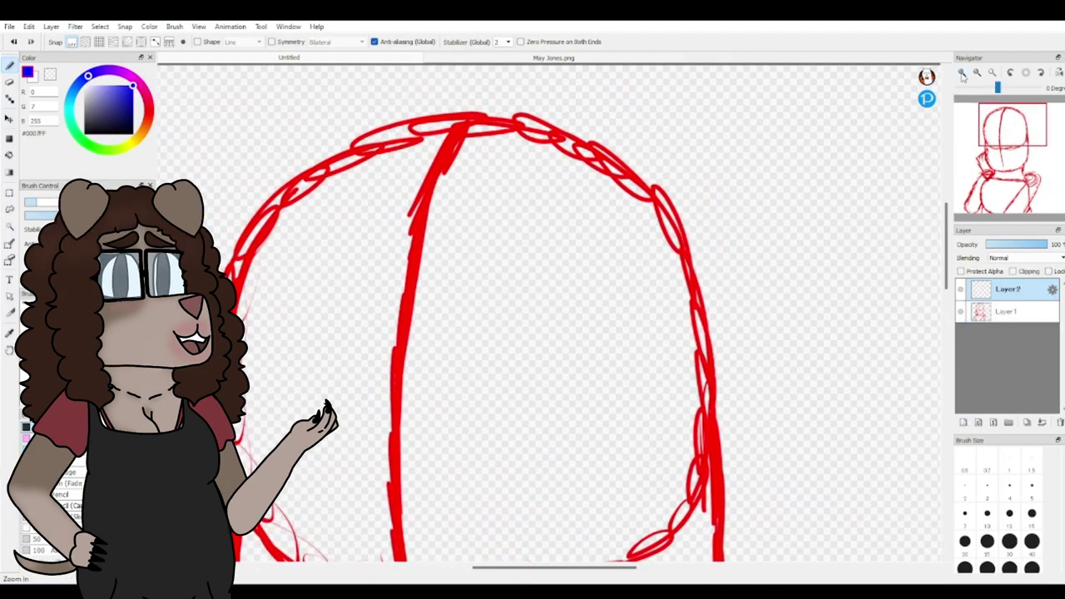
click(977, 74)
click(977, 74)
mouse_move(1010, 125)
mouse_down()
mouse_move(1009, 151)
mouse_move(1011, 125)
mouse_up()
click(962, 73)
Step: Sketch the wavy inner and outer hair outlines in blue down the right side of the head
mouse_move(487, 198)
mouse_down()
mouse_move(473, 230)
mouse_move(491, 186)
mouse_move(678, 279)
mouse_move(713, 404)
mouse_up()
click(14, 41)
click(1029, 143)
mouse_move(331, 106)
mouse_down()
mouse_move(466, 92)
mouse_move(498, 300)
mouse_move(479, 398)
mouse_up()
mouse_move(572, 281)
mouse_down()
mouse_move(591, 308)
mouse_move(521, 510)
mouse_up()
drag(476, 394, 523, 507)
Step: Sketch the matching wavy blue hair outline down the left side of the head
click(1004, 117)
mouse_move(535, 247)
mouse_down()
mouse_move(452, 228)
mouse_move(416, 323)
mouse_up()
mouse_move(563, 178)
mouse_down()
mouse_move(379, 360)
mouse_move(357, 509)
mouse_up()
drag(420, 342, 408, 462)
drag(357, 509, 272, 237)
Step: Trace the left jaw and neck edge and the raised hand with its fingers in blue
drag(380, 373, 363, 421)
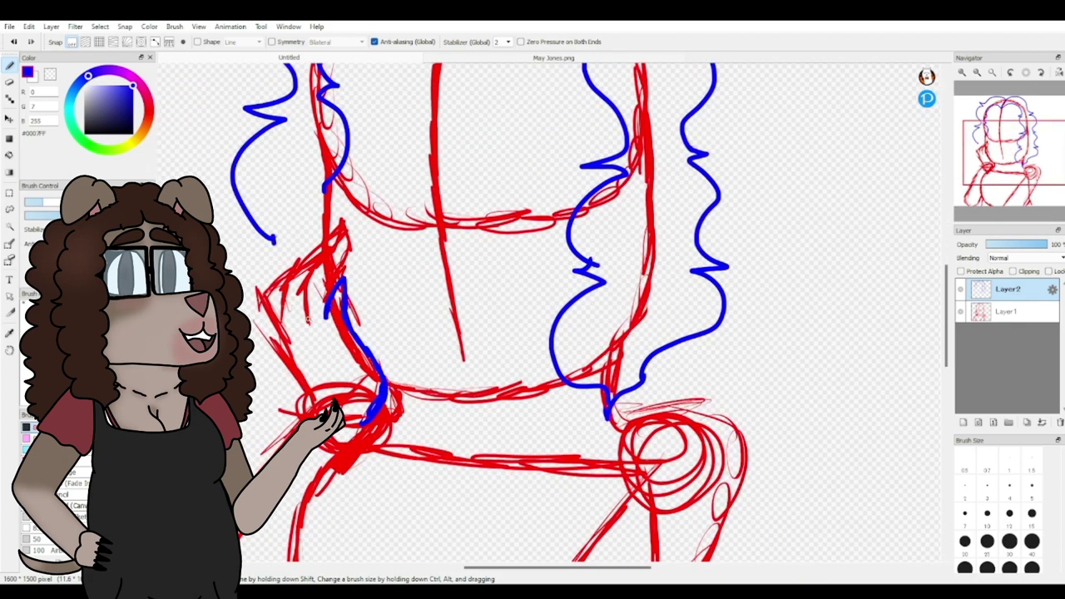
drag(309, 325, 343, 237)
drag(285, 310, 331, 241)
drag(268, 296, 300, 399)
Step: Draw a horizontal blue line across the forehead and a short hair strand at the side of the face
click(962, 73)
drag(1016, 160, 1014, 117)
drag(230, 235, 624, 233)
mouse_move(1014, 117)
mouse_down()
mouse_move(1026, 131)
mouse_move(1008, 137)
mouse_up()
drag(288, 285, 281, 370)
drag(1007, 138, 1015, 126)
drag(621, 181, 463, 172)
drag(462, 170, 394, 150)
mouse_move(391, 143)
mouse_down()
mouse_move(391, 174)
mouse_move(464, 189)
mouse_up()
mouse_move(447, 187)
mouse_down()
mouse_move(598, 195)
mouse_move(581, 176)
mouse_up()
key(ctrl+z)
key(ctrl+z)
key(ctrl+z)
key(ctrl+z)
key(ctrl+z)
key(ctrl+z)
Step: Sketch both thick eyebrows in blue beneath the forehead line
drag(594, 180, 423, 171)
mouse_move(426, 171)
mouse_down()
mouse_move(392, 150)
mouse_move(596, 204)
mouse_up()
mouse_move(229, 182)
mouse_down()
mouse_move(345, 167)
mouse_move(248, 200)
mouse_up()
drag(276, 192, 188, 234)
Step: Sketch the rectangular right lens of the glasses in blue
drag(1011, 125, 1014, 132)
mouse_move(399, 181)
mouse_down()
mouse_move(566, 179)
mouse_move(400, 344)
mouse_move(549, 339)
mouse_up()
mouse_move(568, 181)
mouse_down()
mouse_move(571, 336)
mouse_move(532, 337)
mouse_up()
mouse_move(576, 177)
mouse_down()
mouse_move(619, 219)
mouse_move(573, 338)
mouse_move(530, 355)
mouse_move(519, 345)
mouse_up()
mouse_move(510, 245)
mouse_down()
mouse_move(508, 324)
mouse_move(575, 320)
mouse_move(566, 340)
mouse_up()
drag(505, 285, 515, 338)
drag(1013, 130, 1008, 130)
click(14, 41)
click(14, 41)
click(14, 42)
click(15, 42)
click(14, 42)
click(14, 41)
Step: Sketch the rectangular left lens of the glasses and the spiky tufts around the lenses in blue
drag(499, 333, 511, 357)
scroll(511, 358, left, 2)
mouse_move(313, 185)
mouse_down()
mouse_move(425, 173)
mouse_move(443, 185)
mouse_up()
key(ctrl+z)
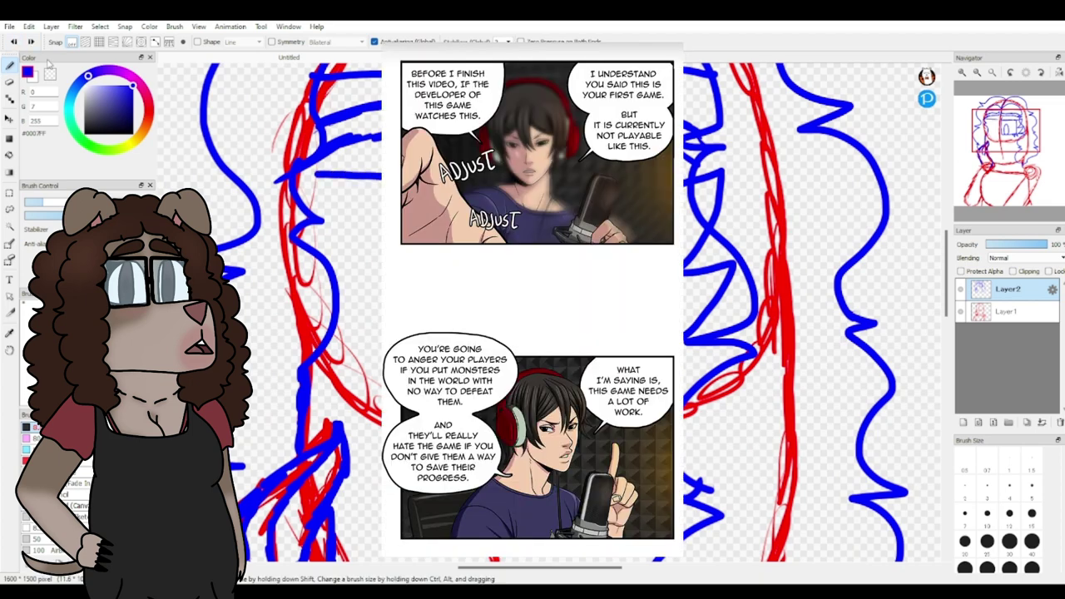
click(14, 41)
drag(341, 186, 318, 214)
mouse_move(456, 190)
mouse_down()
mouse_move(460, 348)
mouse_move(333, 343)
mouse_up()
drag(317, 249, 320, 338)
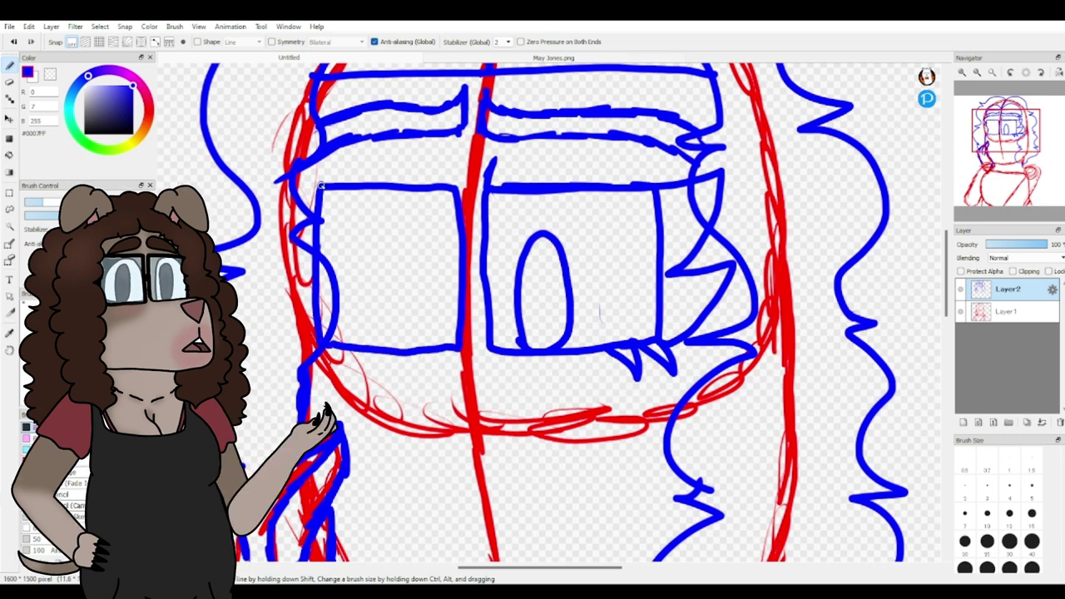
mouse_move(291, 176)
mouse_down()
mouse_move(306, 365)
mouse_move(346, 353)
mouse_up()
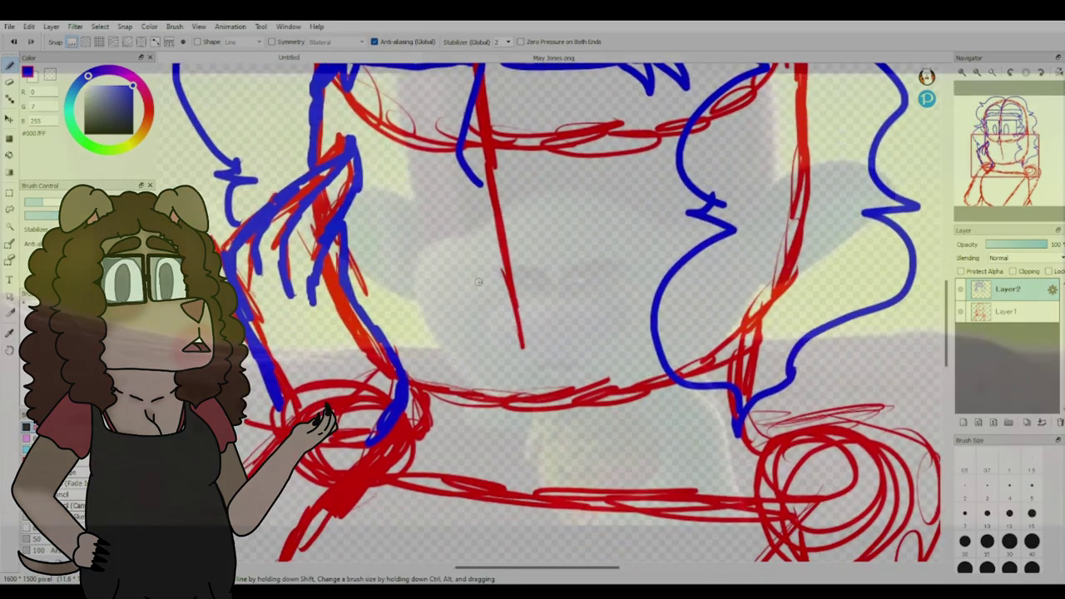
mouse_move(582, 245)
mouse_down()
mouse_move(452, 246)
mouse_move(441, 279)
mouse_up()
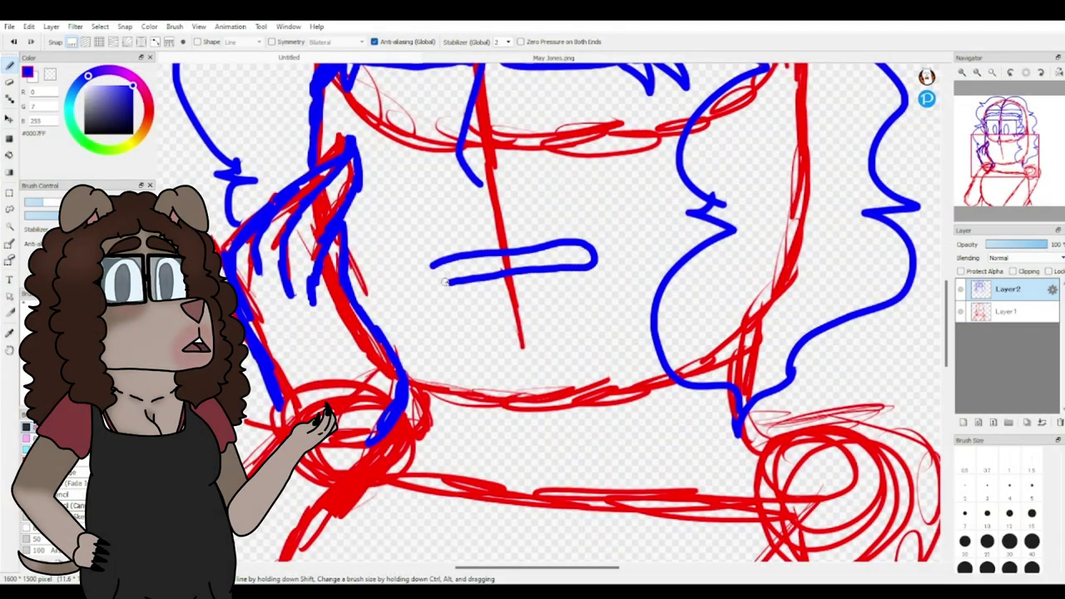
key(ctrl+z)
key(ctrl+z)
mouse_move(487, 235)
mouse_down()
mouse_move(418, 279)
mouse_move(533, 257)
mouse_move(427, 271)
mouse_up()
drag(742, 209, 748, 266)
click(15, 41)
key(ctrl+z)
Step: Sketch a thin, wide closed mouth in blue with a mole dot above its left corner
drag(522, 310, 438, 318)
mouse_move(426, 298)
mouse_down()
mouse_move(314, 317)
mouse_move(401, 424)
mouse_up()
click(407, 424)
Step: Close the hair outline across the top of the head with an arc and a short parting line
mouse_move(835, 205)
mouse_down()
mouse_move(745, 438)
mouse_move(803, 583)
mouse_up()
mouse_move(367, 202)
mouse_down()
mouse_move(406, 193)
mouse_move(600, 205)
mouse_up()
drag(499, 198, 526, 232)
click(14, 42)
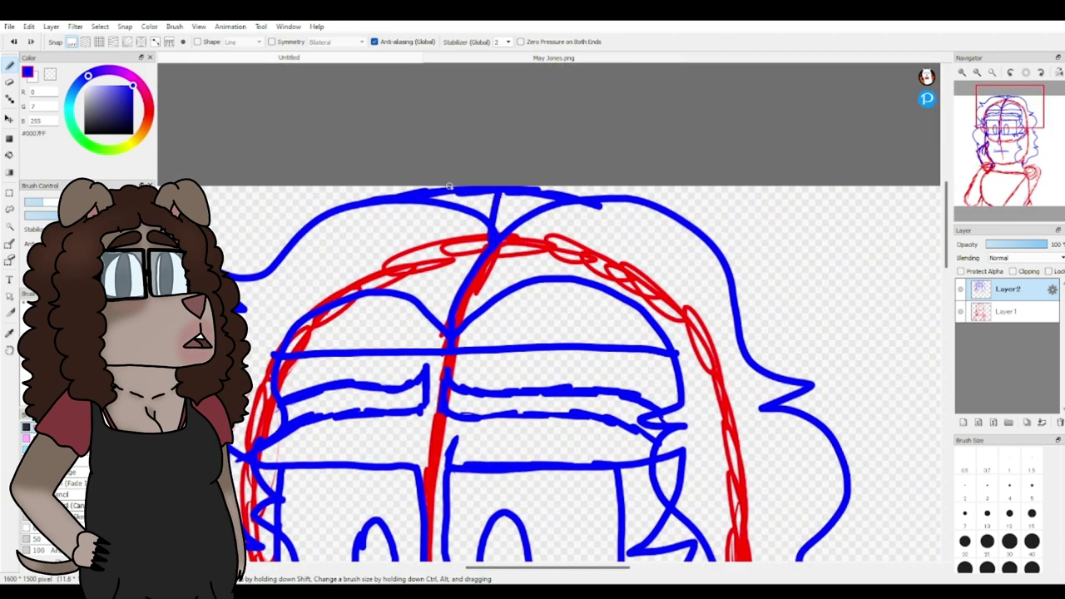
drag(510, 195, 489, 240)
Step: Erase the oval pupil inside the right lens
mouse_move(407, 559)
mouse_down()
mouse_move(288, 93)
mouse_move(382, 215)
mouse_move(350, 192)
mouse_move(366, 266)
mouse_up()
key(e)
mouse_move(474, 150)
mouse_down()
mouse_move(459, 243)
mouse_move(511, 228)
mouse_up()
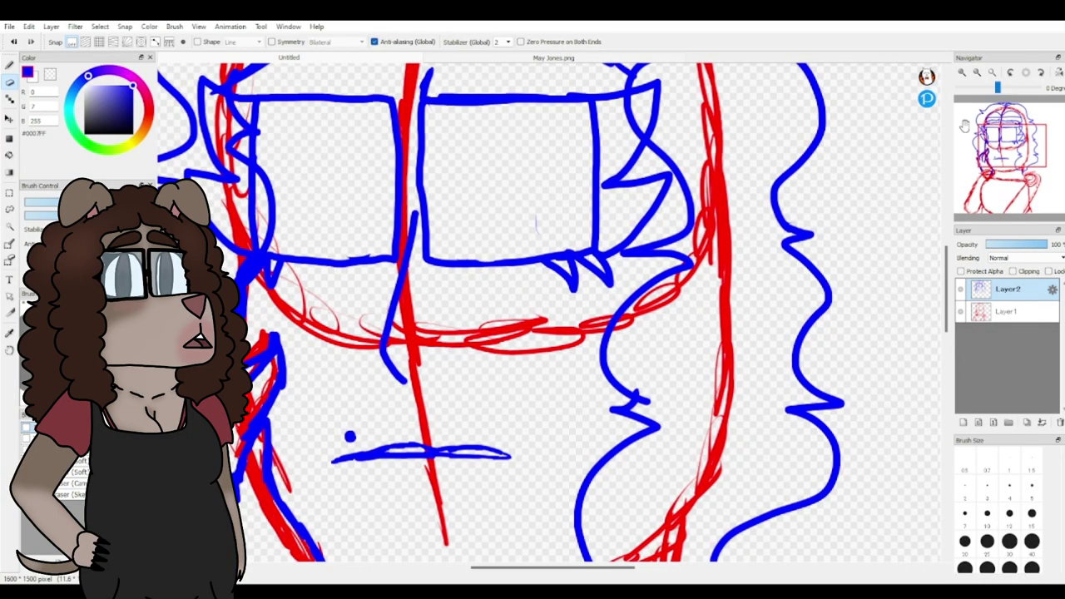
Step: Sketch tall oval pupils inside both lenses in blue
scroll(532, 316, up, 2)
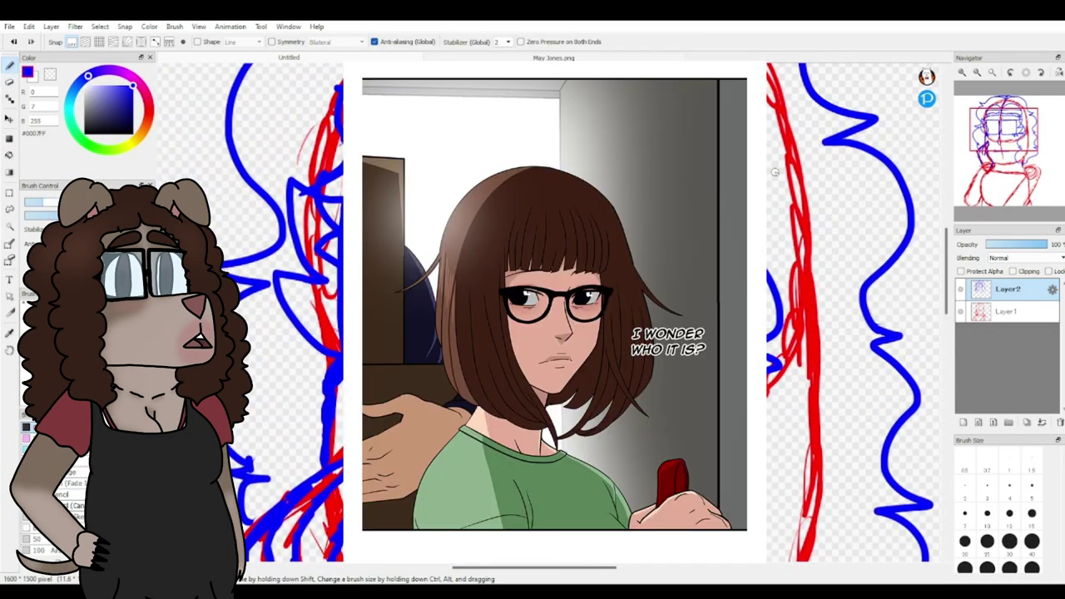
drag(545, 312, 520, 299)
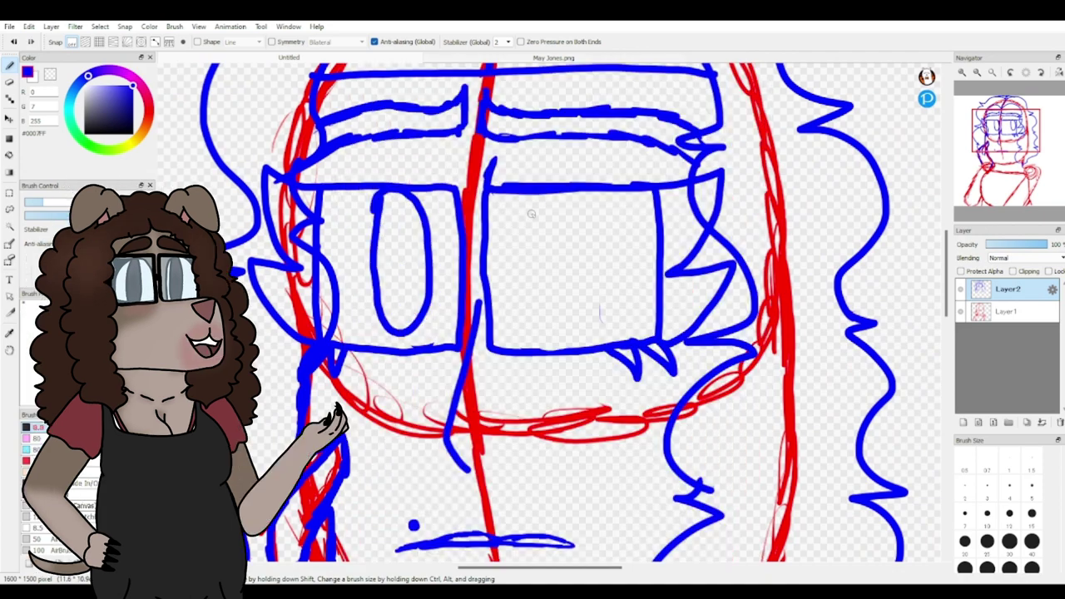
drag(539, 237, 596, 237)
drag(569, 193, 599, 306)
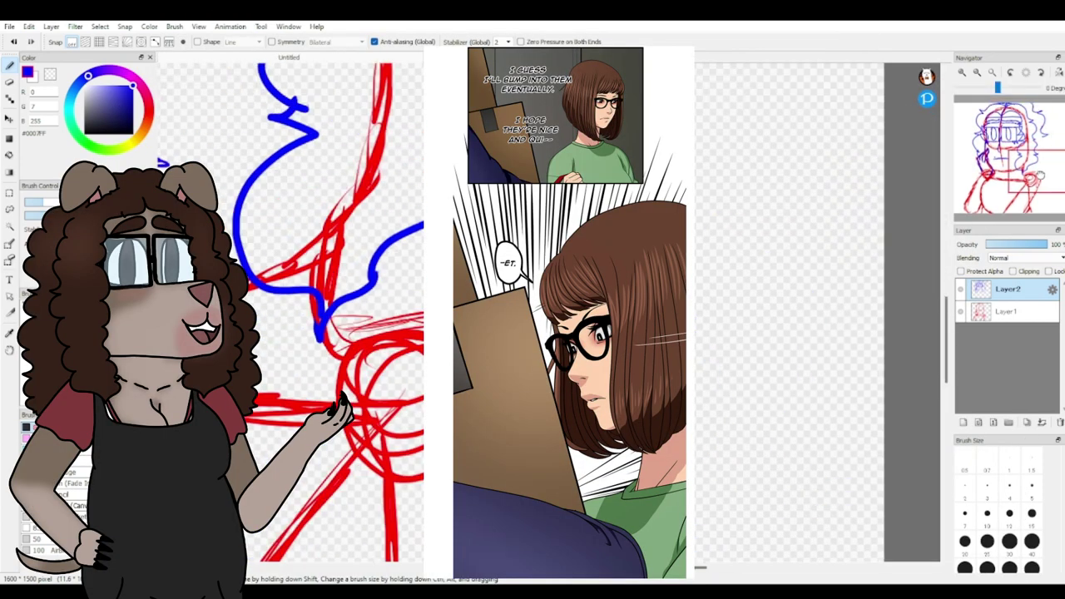
Step: Trace the left arm and the right shoulder and arm in blue over the red body sketch
drag(1040, 175, 1007, 182)
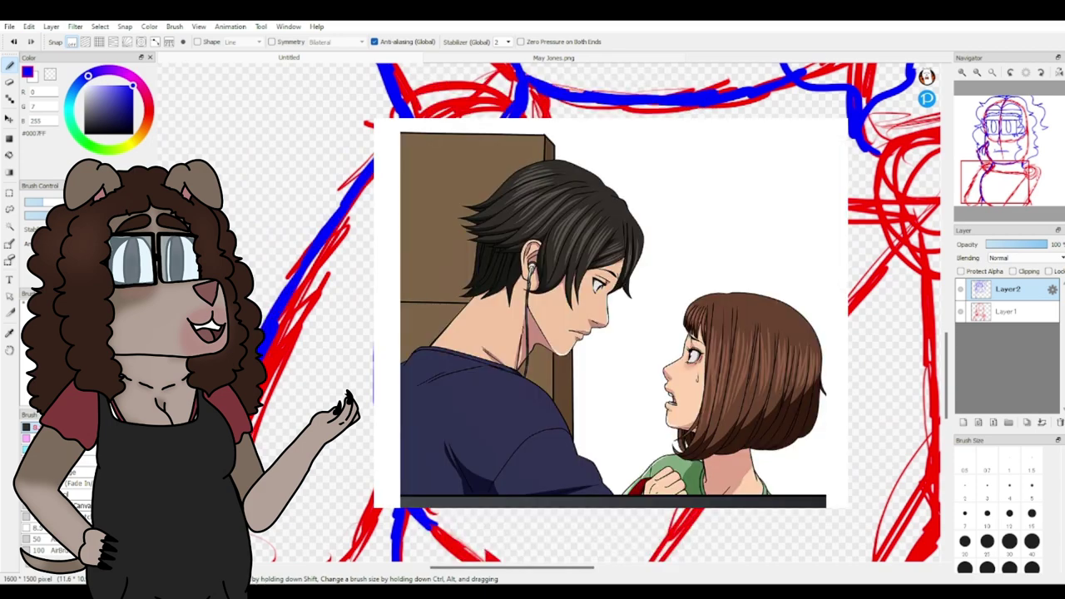
drag(371, 238, 316, 416)
drag(987, 193, 1018, 184)
mouse_move(612, 123)
mouse_down()
mouse_move(721, 113)
mouse_move(774, 146)
mouse_move(609, 551)
mouse_up()
drag(670, 191, 386, 552)
mouse_move(678, 454)
mouse_down()
mouse_move(678, 484)
mouse_move(710, 553)
mouse_up()
Step: Extend the outer wavy hair outline in blue down to a curled tip beside the right shoulder
mouse_move(1018, 183)
mouse_down()
mouse_move(1011, 129)
mouse_move(1005, 173)
mouse_move(1037, 156)
mouse_up()
mouse_move(595, 67)
mouse_down()
mouse_move(666, 519)
mouse_move(597, 554)
mouse_up()
drag(1037, 156, 1039, 168)
drag(571, 357, 541, 424)
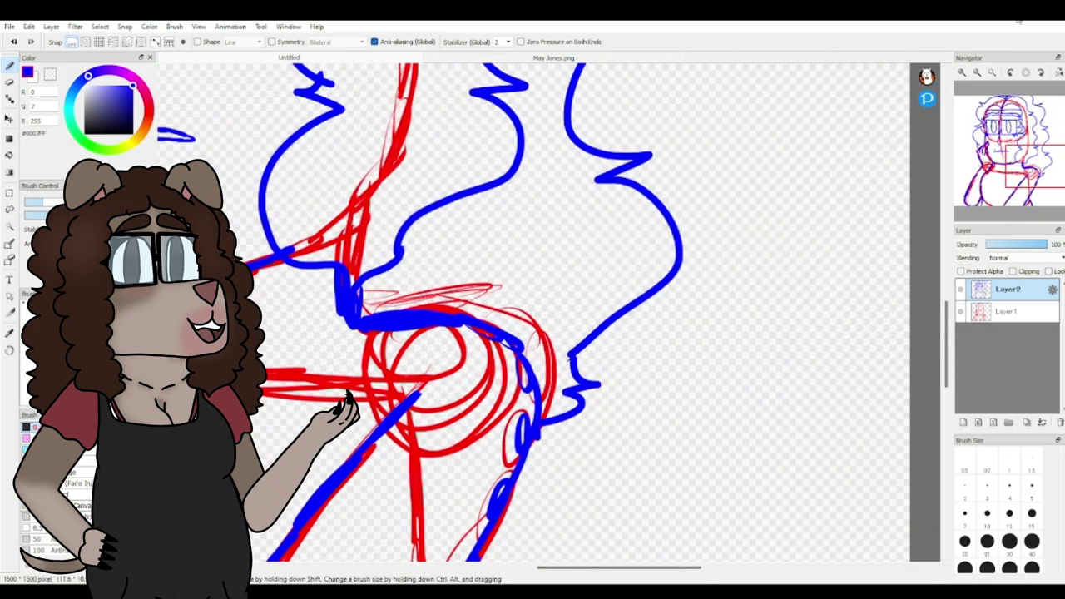
Step: Sketch a V-shaped neckline in blue across the chest between the two shoulders
drag(1039, 167, 1015, 180)
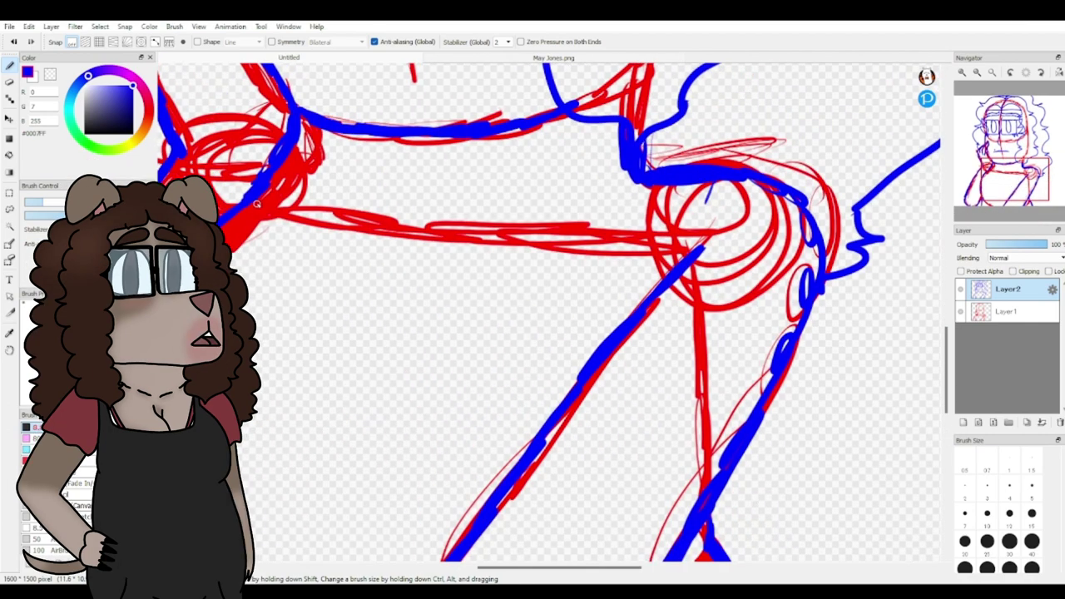
mouse_move(249, 198)
mouse_down()
mouse_move(374, 333)
mouse_move(456, 330)
mouse_move(682, 254)
mouse_up()
drag(709, 179, 693, 250)
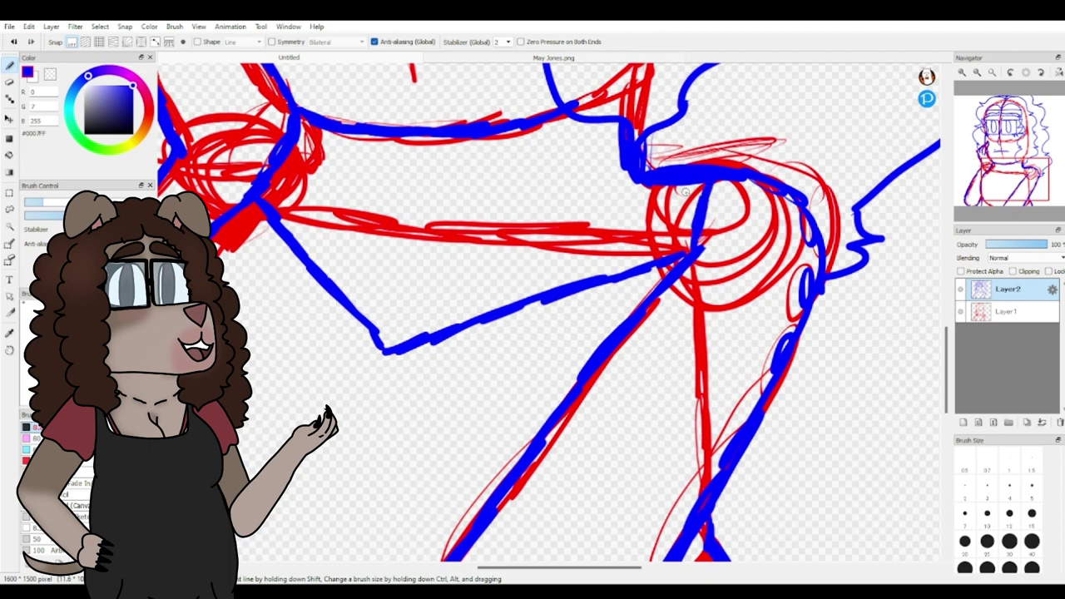
key(ctrl+z)
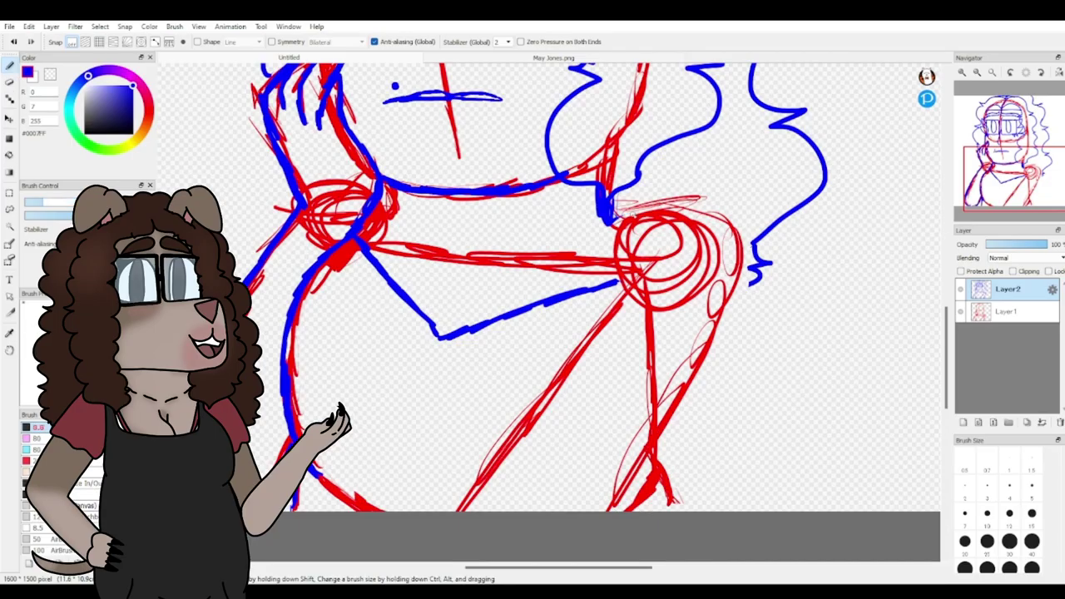
Step: Redraw the right shoulder, arm and strap in blue with a slimmer outline, and add a collarbone line
mouse_move(612, 219)
mouse_down()
mouse_move(694, 237)
mouse_move(594, 509)
mouse_up()
drag(633, 268, 456, 509)
drag(636, 229, 622, 278)
drag(633, 208, 619, 259)
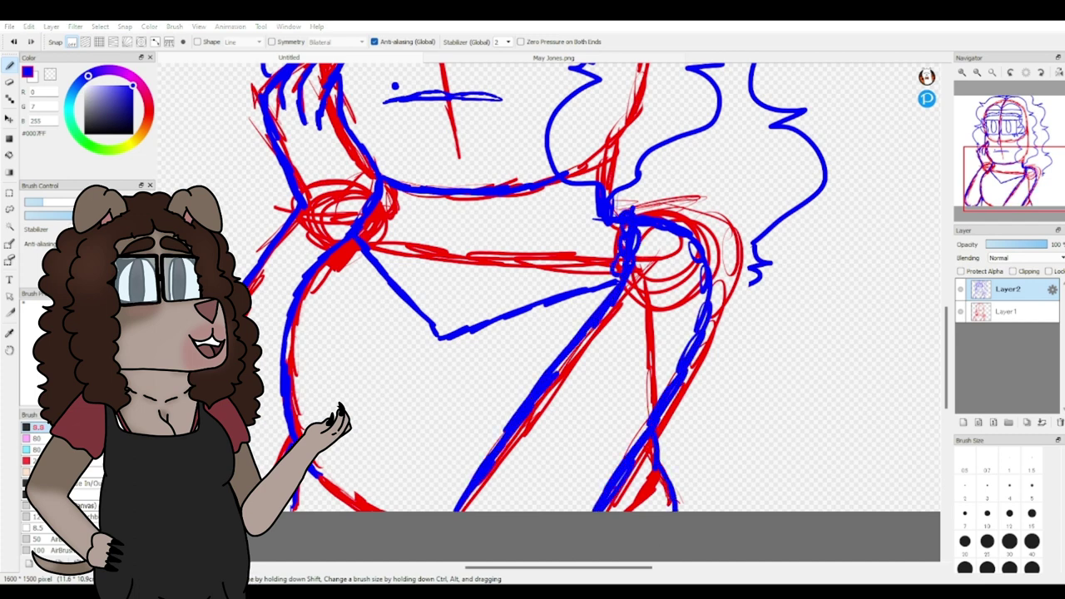
key(ctrl+z)
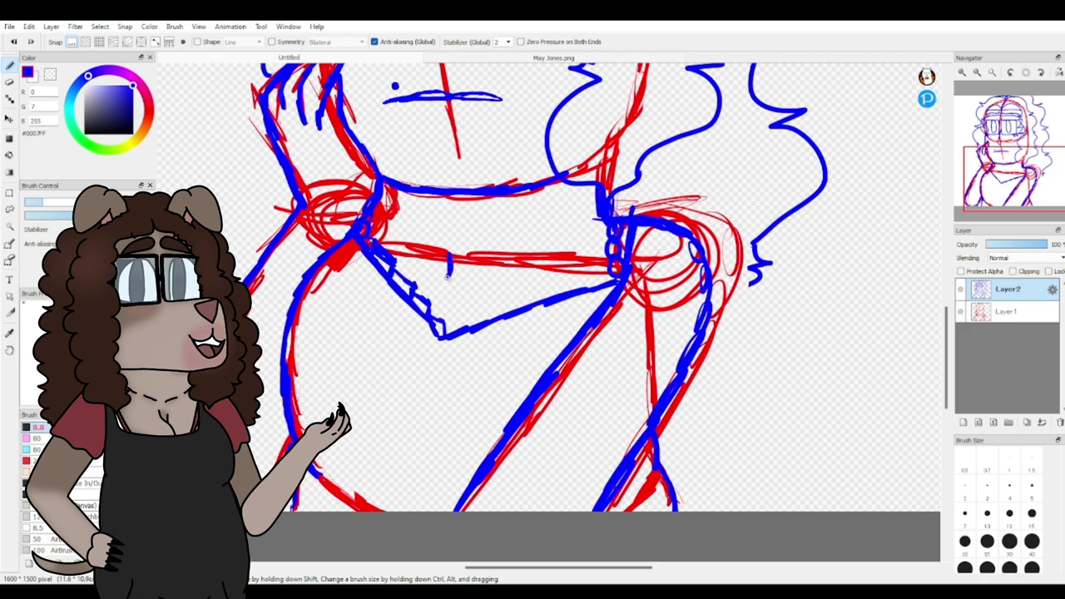
drag(604, 218, 533, 226)
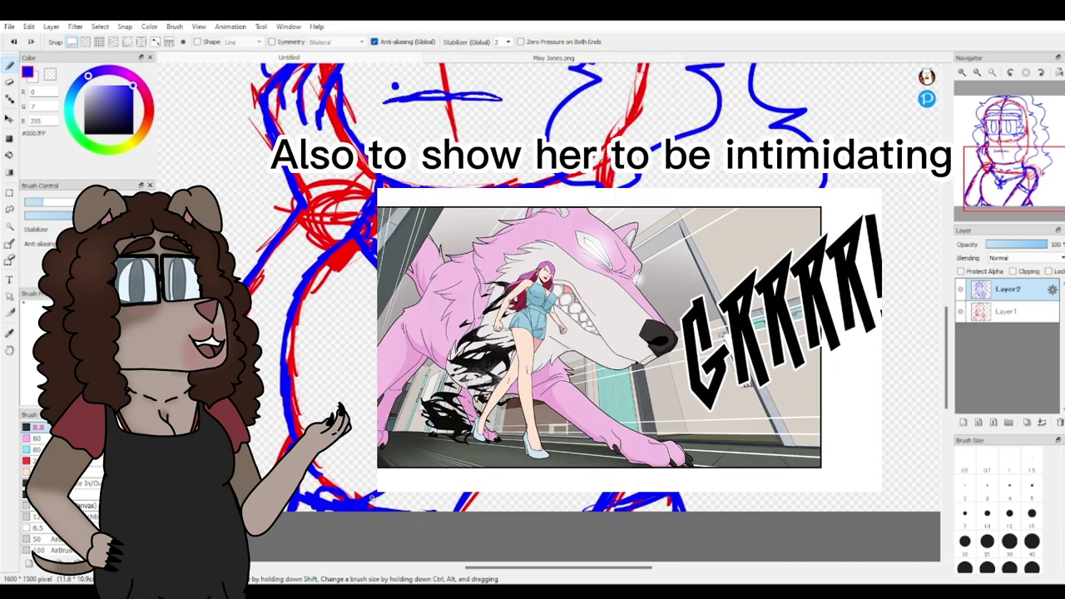
Step: Add a new layer and sketch dripping streaks in bright green (#00FF1B) beneath the right lens
drag(1016, 185, 1014, 141)
click(962, 73)
click(86, 142)
click(964, 422)
drag(493, 296, 507, 293)
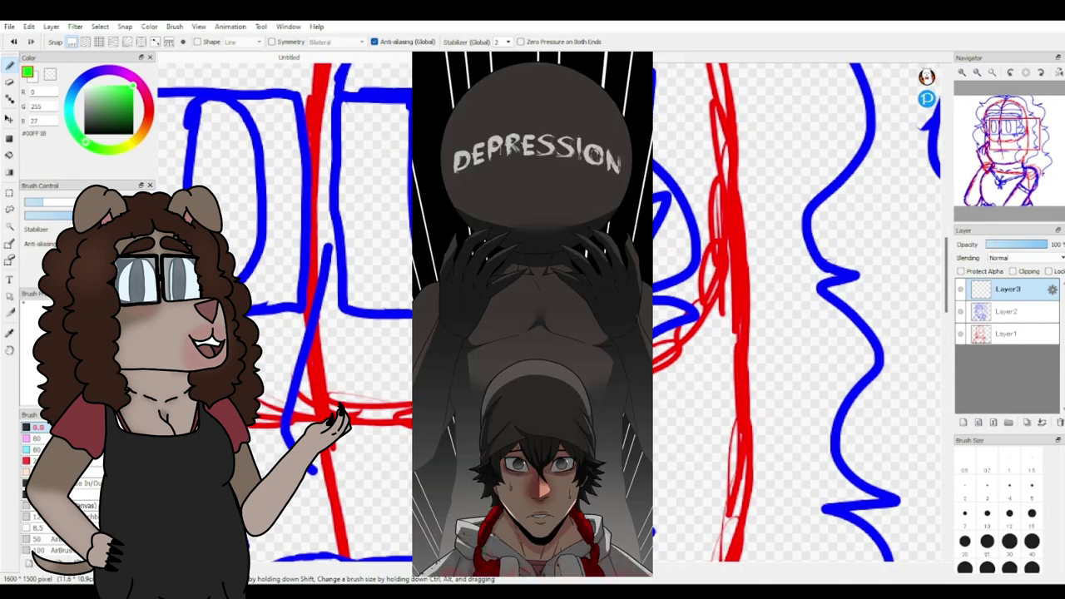
mouse_move(365, 295)
mouse_down()
mouse_move(353, 336)
mouse_move(374, 418)
mouse_up()
drag(467, 466, 541, 187)
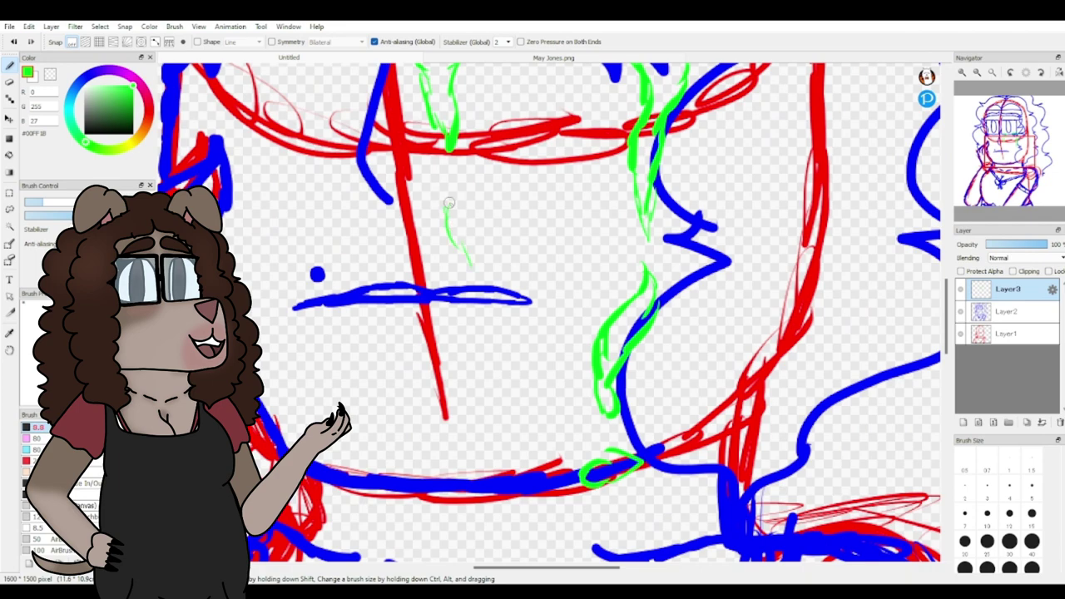
Step: Sketch green elongated patches beside the mouth and on the chin, and dripping streaks beneath the left lens
drag(456, 212, 482, 268)
mouse_move(497, 459)
mouse_down()
mouse_move(519, 468)
mouse_move(507, 393)
mouse_up()
drag(466, 208, 612, 503)
drag(341, 305, 353, 345)
mouse_move(341, 312)
mouse_down()
mouse_move(366, 316)
mouse_move(341, 354)
mouse_move(340, 416)
mouse_up()
drag(365, 359, 375, 450)
drag(474, 346, 523, 316)
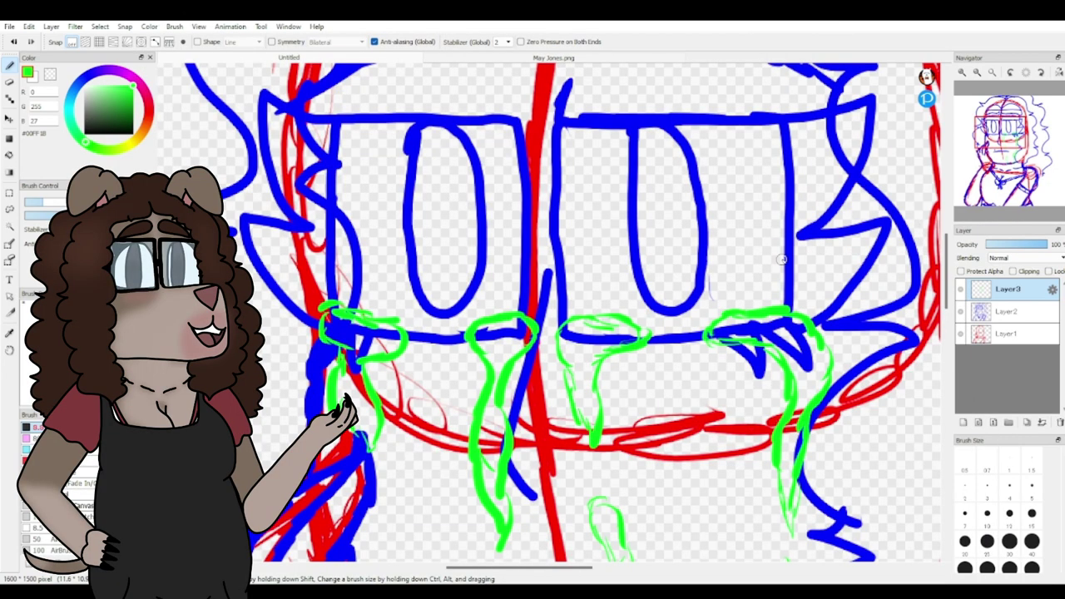
Step: Sketch green patches on the left cheek, along the left jaw and below the mouth
drag(466, 433, 383, 174)
mouse_move(298, 289)
mouse_down()
mouse_move(328, 408)
mouse_move(359, 385)
mouse_up()
drag(368, 472, 437, 508)
drag(452, 408, 466, 412)
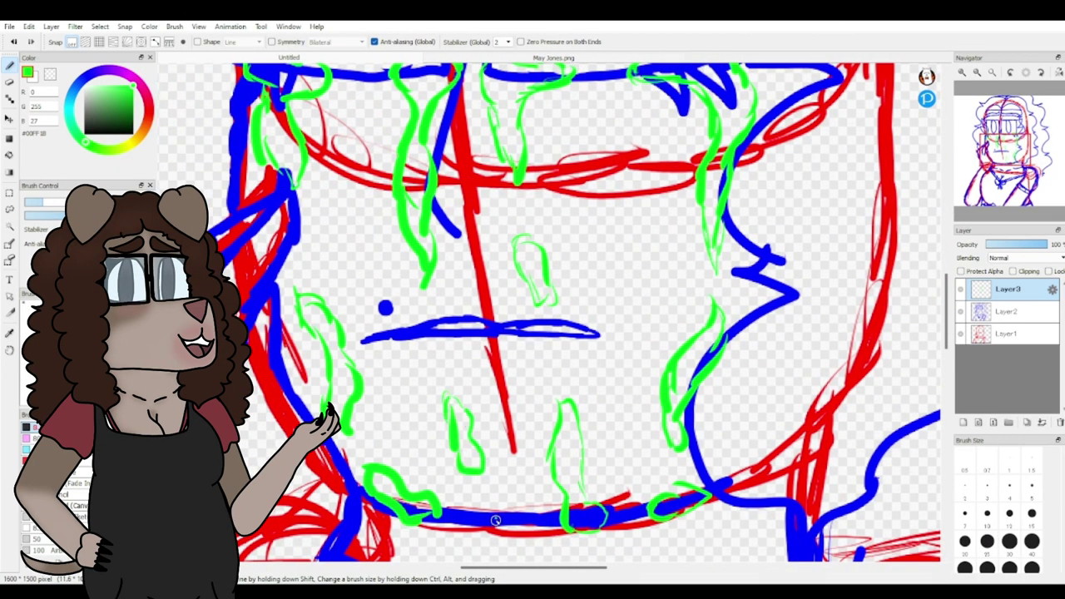
drag(510, 528, 532, 517)
mouse_move(532, 517)
mouse_down()
mouse_move(290, 284)
mouse_move(516, 559)
mouse_move(533, 493)
mouse_up()
click(15, 43)
click(16, 43)
click(15, 43)
drag(441, 406, 450, 454)
click(14, 43)
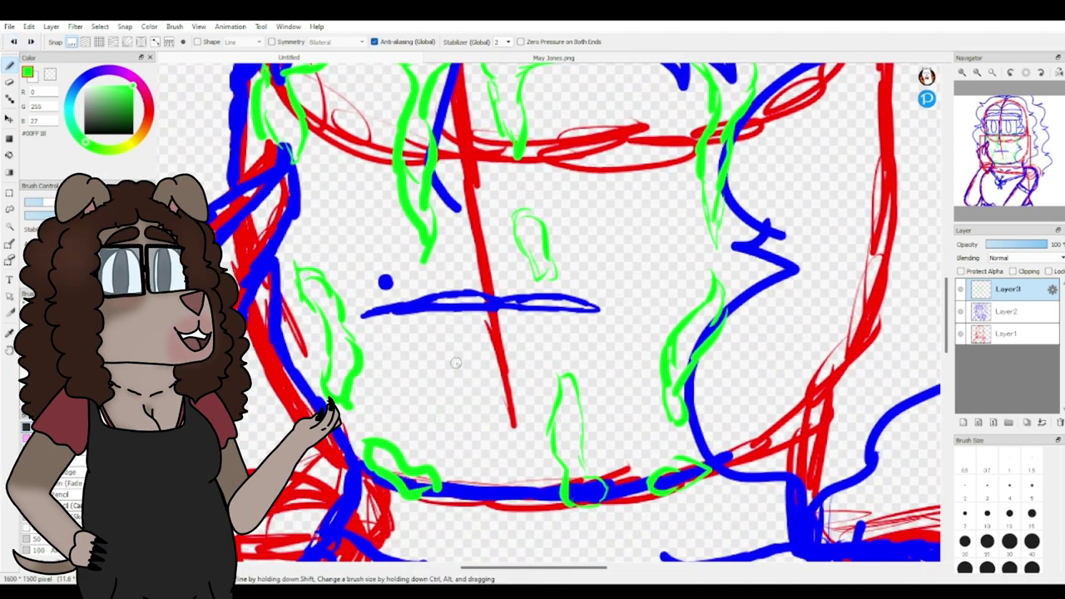
drag(436, 408, 460, 400)
click(15, 42)
Step: Add a new layer and paint small leaf-like clusters in dark green (#406A44) on the streaks beneath the right lens
drag(633, 242, 442, 370)
drag(595, 100, 702, 210)
click(104, 114)
click(962, 73)
drag(616, 317, 490, 256)
click(963, 422)
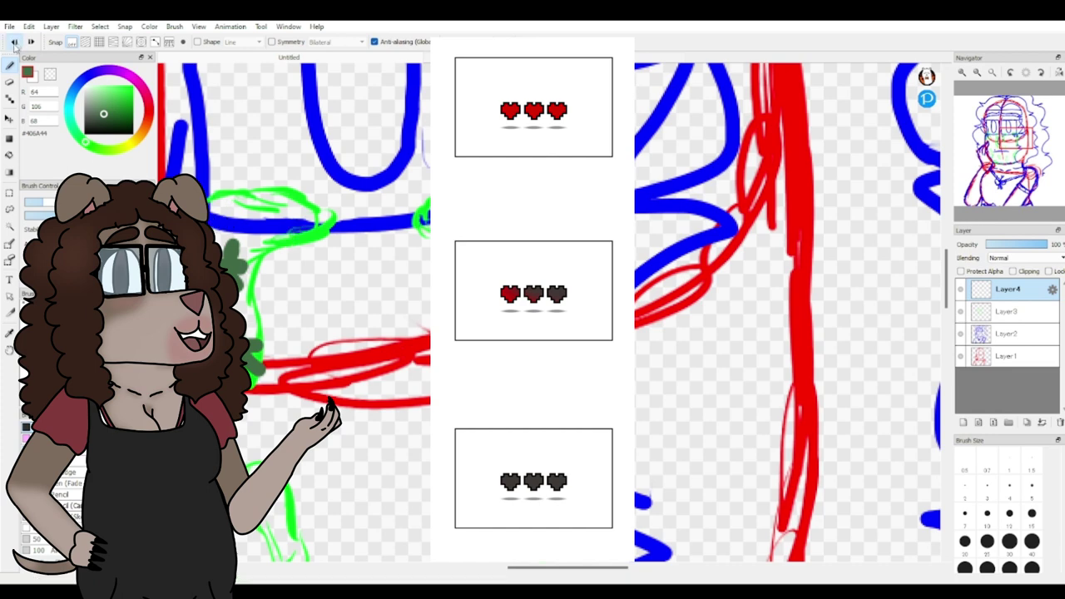
click(275, 206)
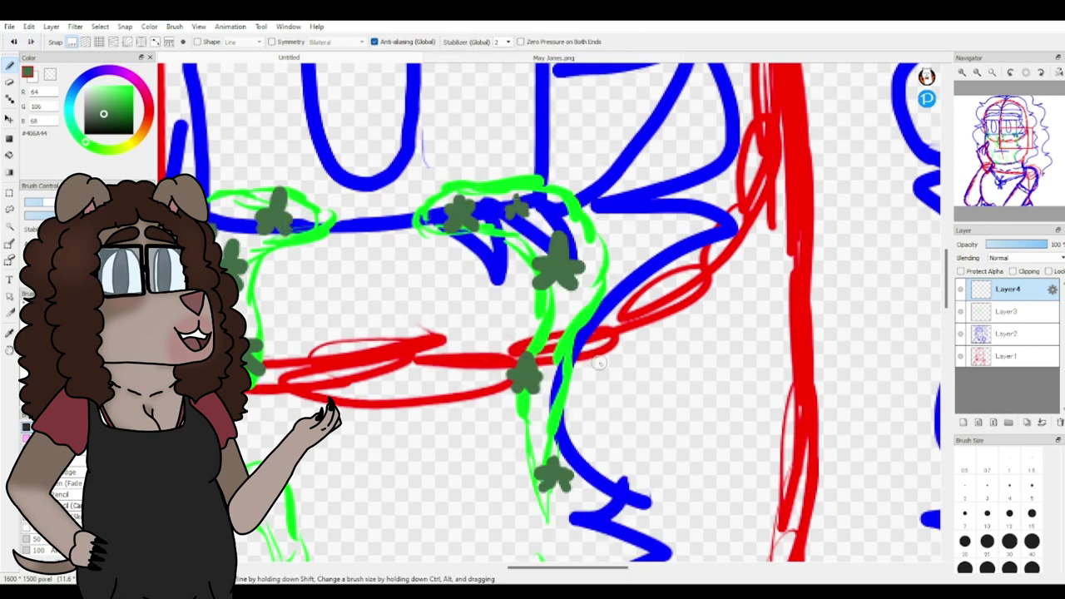
Step: Paint small dark green clusters on the green patch above the mouth's right side
drag(1016, 140, 1012, 149)
drag(364, 256, 356, 274)
drag(364, 265, 374, 269)
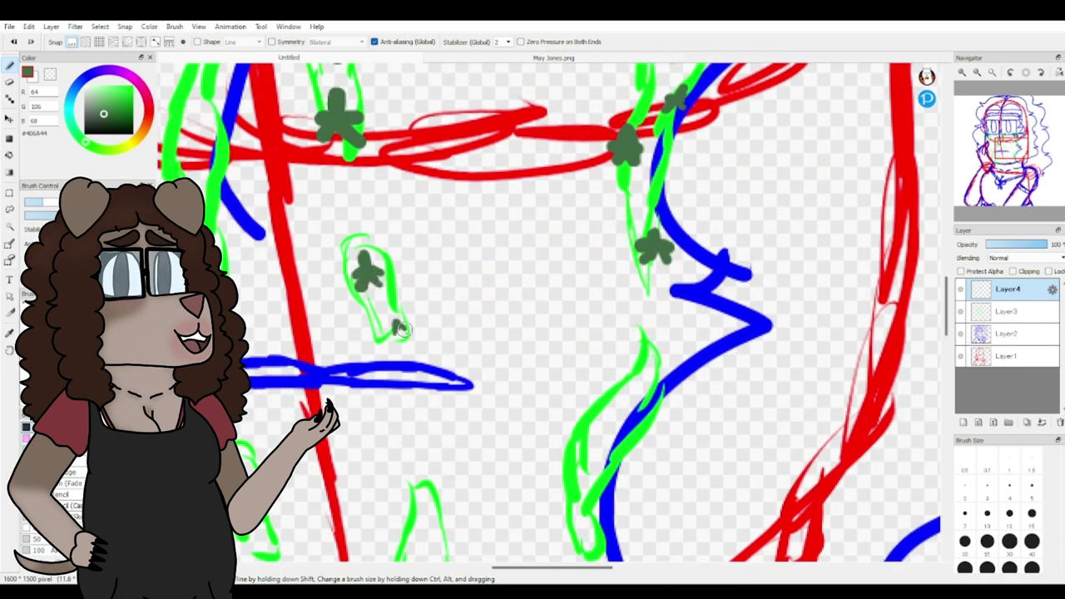
click(420, 486)
Step: Paint dark green clusters along the green patches on the chin and the right side of the jaw
scroll(419, 416, down, 5)
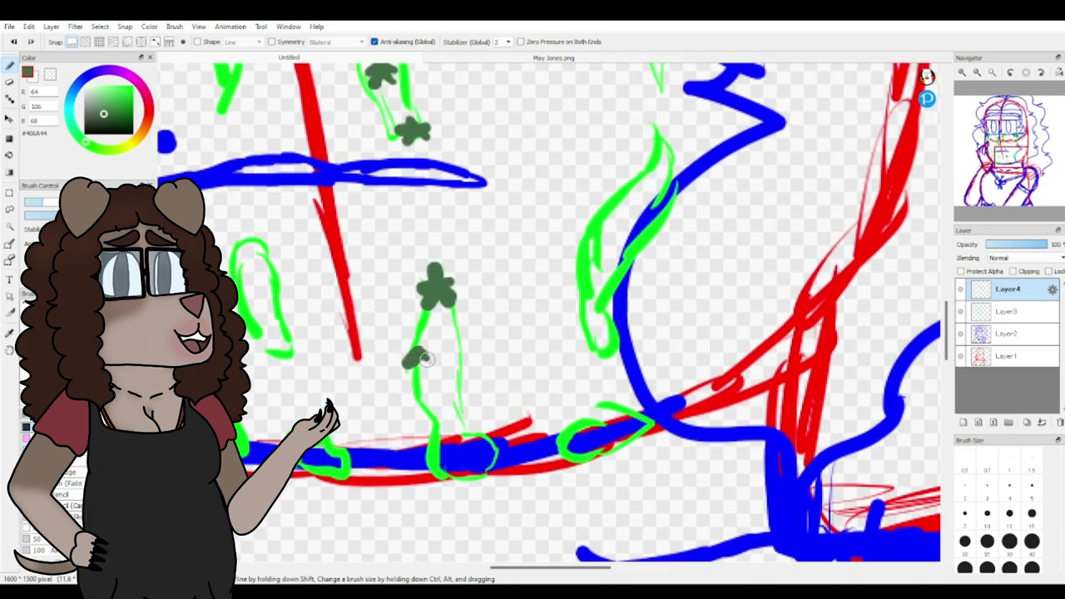
click(420, 353)
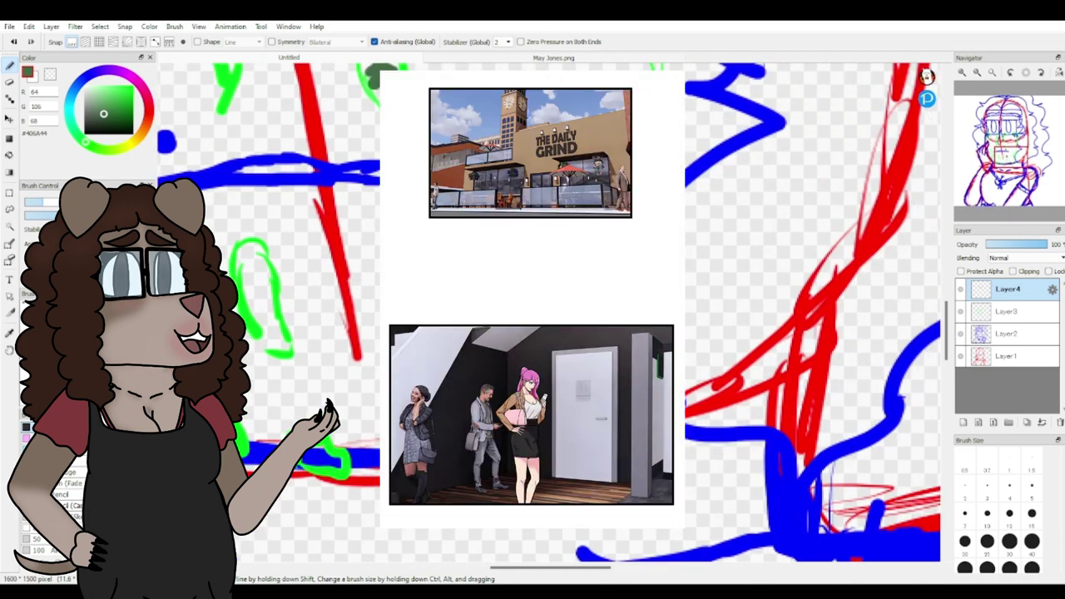
click(425, 406)
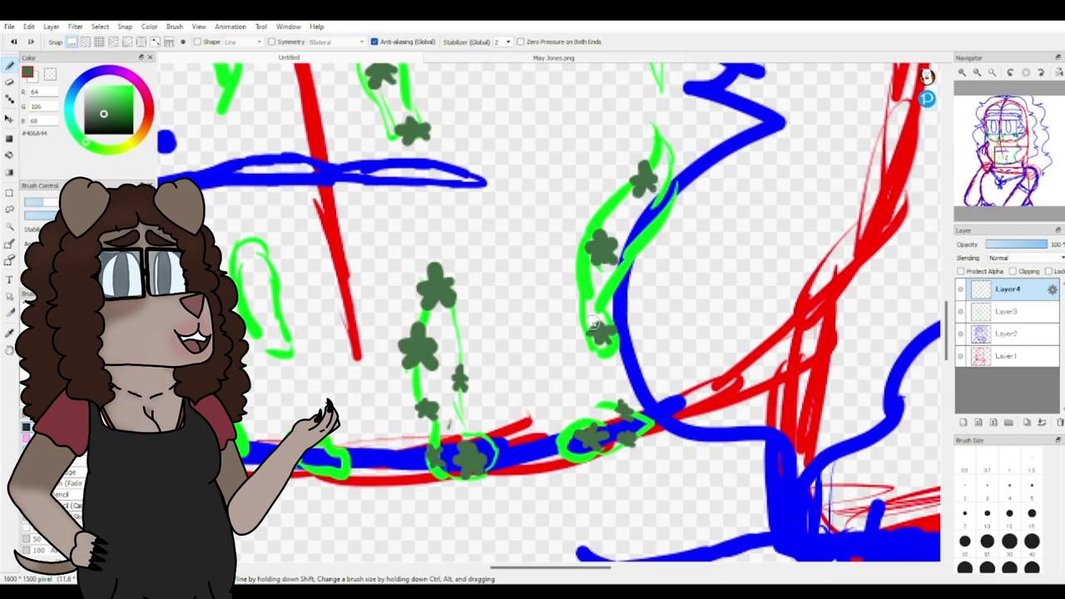
Step: Paint dark green clusters on the streaks beneath the left lens and on the left cheek and jaw patches
drag(375, 191, 764, 356)
mouse_move(577, 83)
mouse_down()
mouse_move(486, 218)
mouse_move(424, 238)
mouse_up()
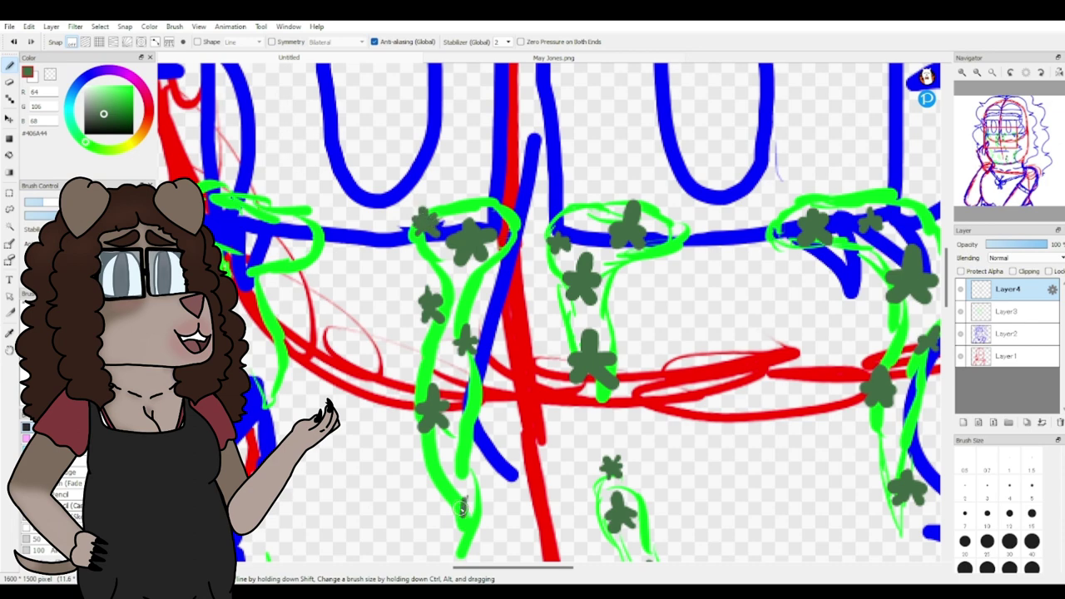
drag(995, 160, 994, 136)
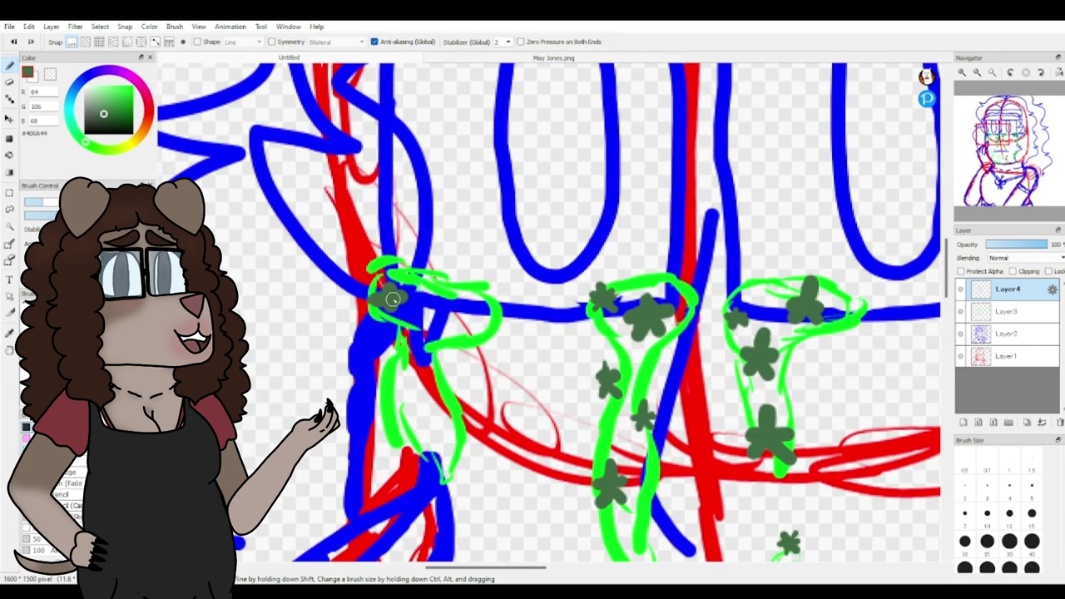
drag(388, 301, 400, 309)
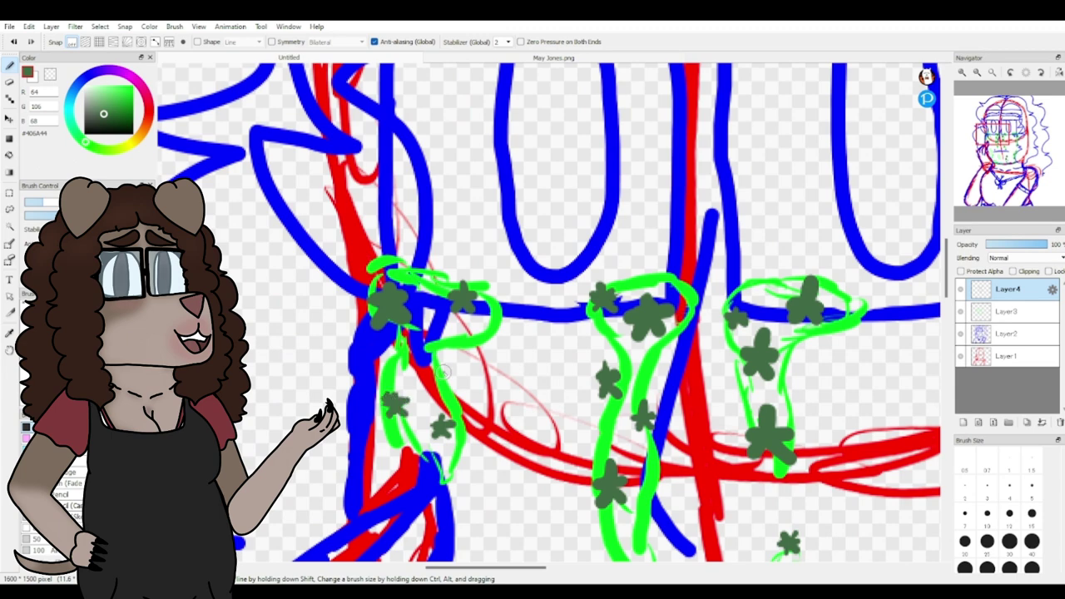
drag(446, 377, 439, 387)
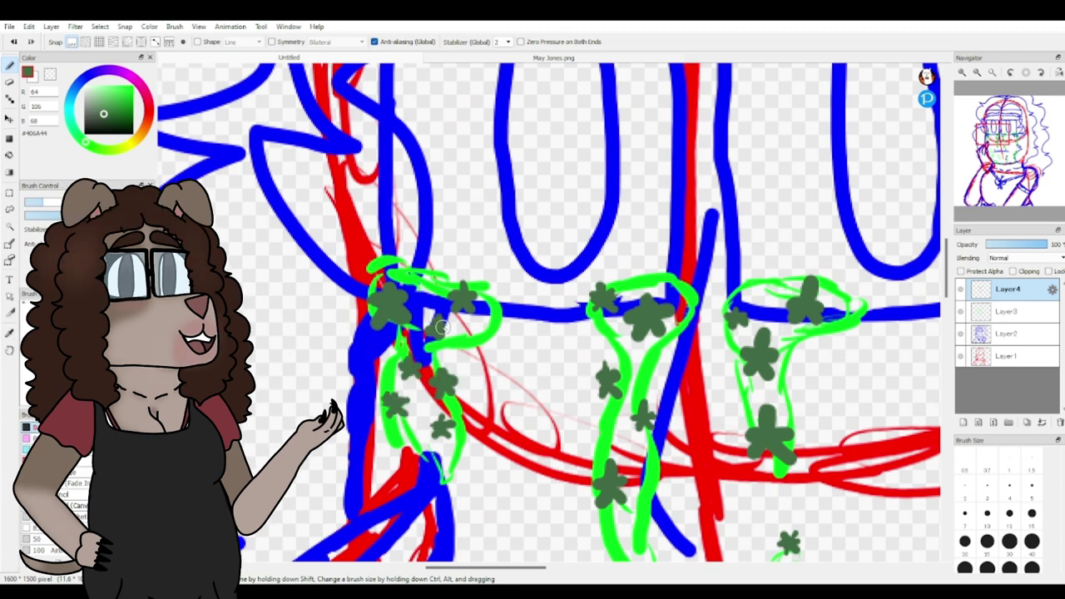
scroll(443, 327, down, 5)
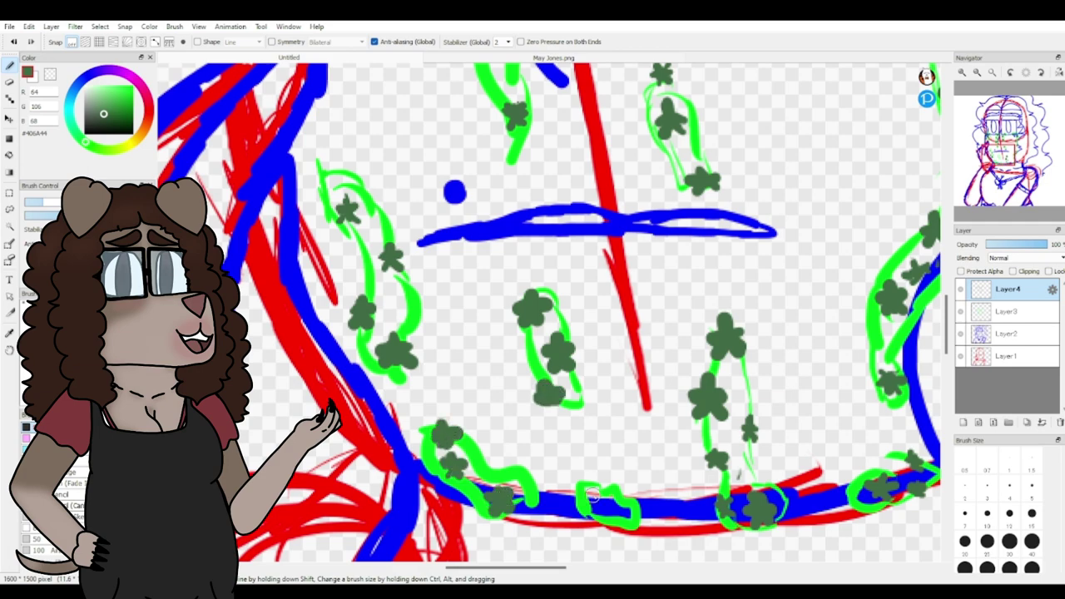
Step: Finish the dark green cluster on the chin, group all four layers in a new Sketch folder, and add a new layer above it
drag(623, 513, 631, 514)
click(1014, 144)
scroll(1007, 135, down, 5)
drag(1002, 126, 1008, 155)
click(1009, 423)
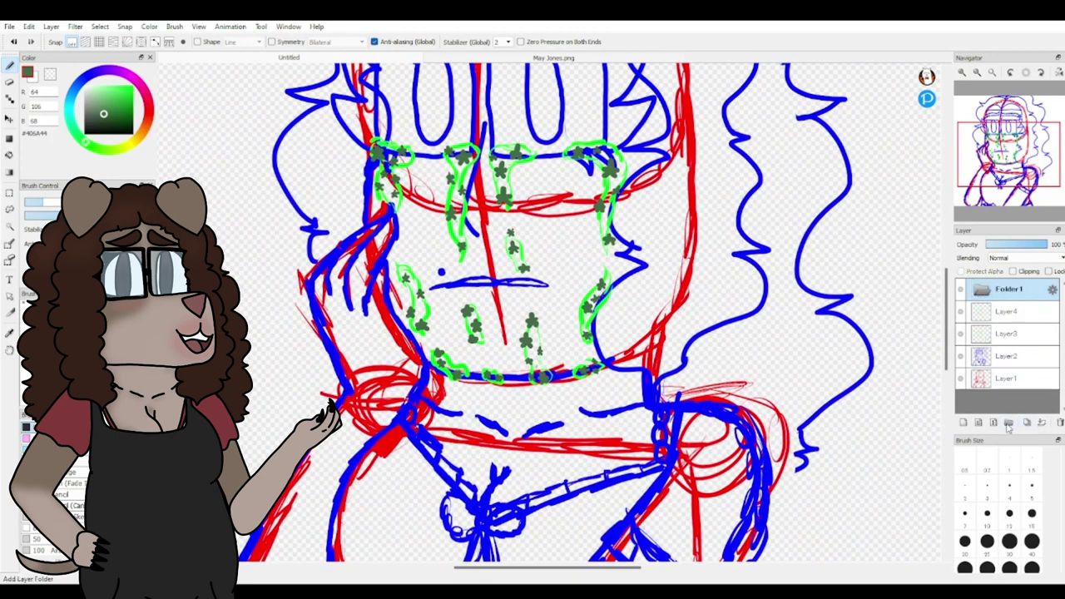
drag(996, 380, 1006, 291)
drag(1009, 379, 1011, 290)
drag(1010, 380, 1020, 293)
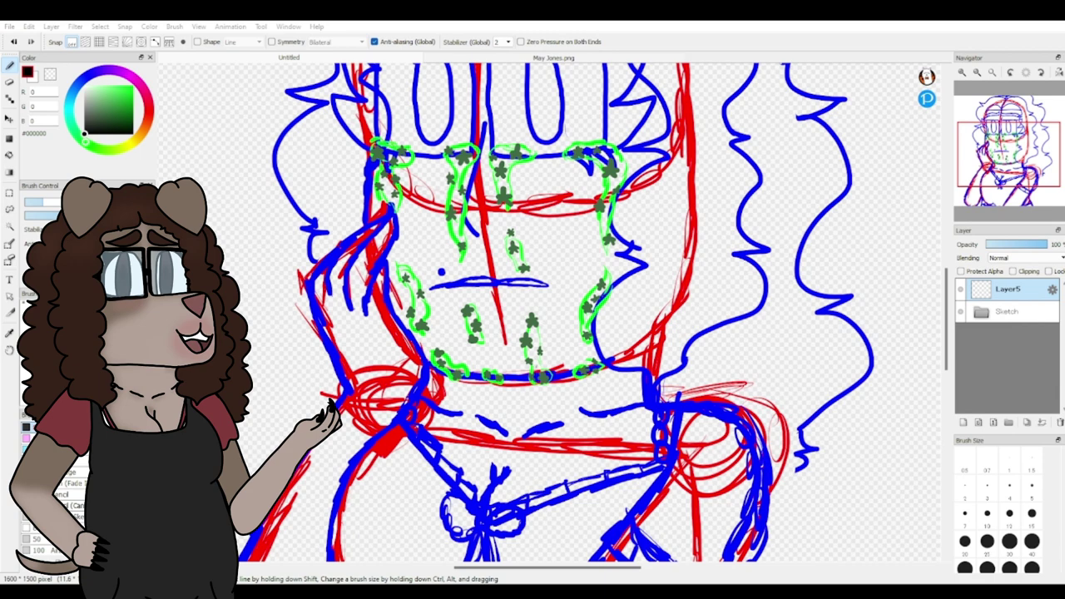
Step: Ink the outer hair outline and parted fringe in black (#000000) along the blue sketch lines
scroll(549, 312, up, 8)
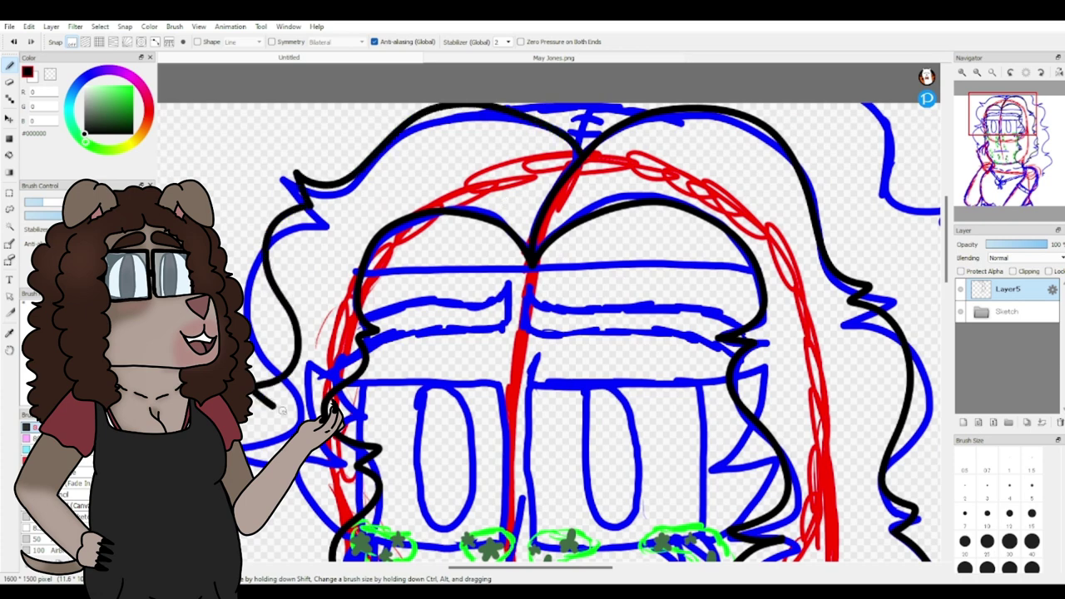
key(ctrl+z)
mouse_move(582, 148)
mouse_down()
mouse_move(339, 179)
mouse_move(237, 427)
mouse_move(268, 460)
mouse_up()
drag(307, 554, 446, 210)
click(20, 44)
Step: Ink the hand against the left cheek in black, covering the wrist line, each finger and the back of the hand
scroll(597, 379, up, 2)
mouse_move(353, 277)
mouse_down()
mouse_move(408, 345)
mouse_move(434, 515)
mouse_up()
mouse_move(314, 321)
mouse_down()
mouse_move(336, 214)
mouse_move(384, 219)
mouse_up()
drag(274, 301, 395, 129)
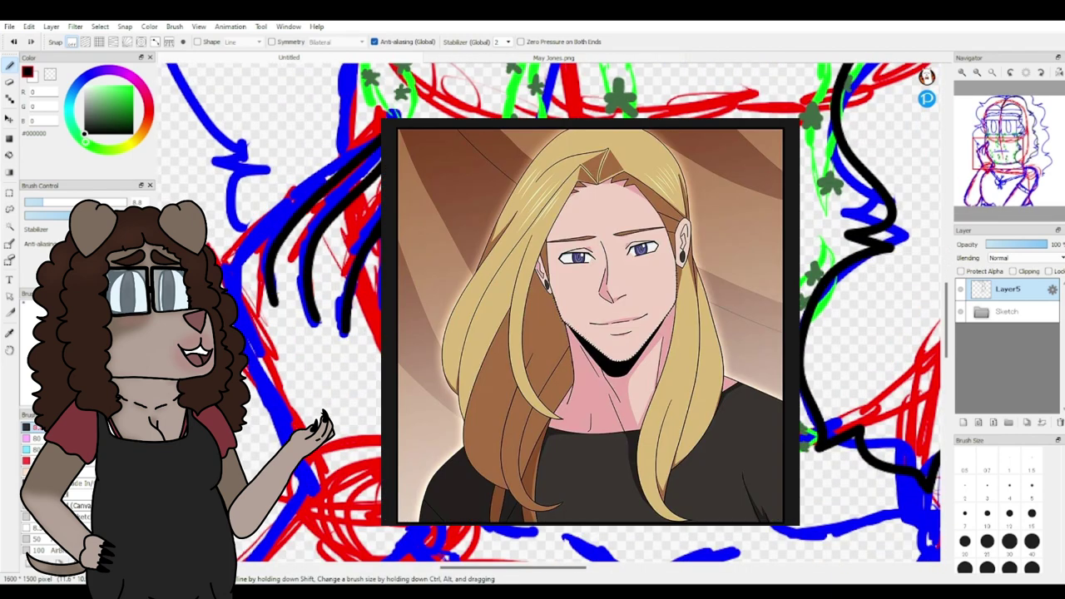
click(14, 44)
click(14, 44)
mouse_move(303, 288)
mouse_down()
mouse_move(306, 249)
mouse_move(403, 163)
mouse_move(374, 231)
mouse_up()
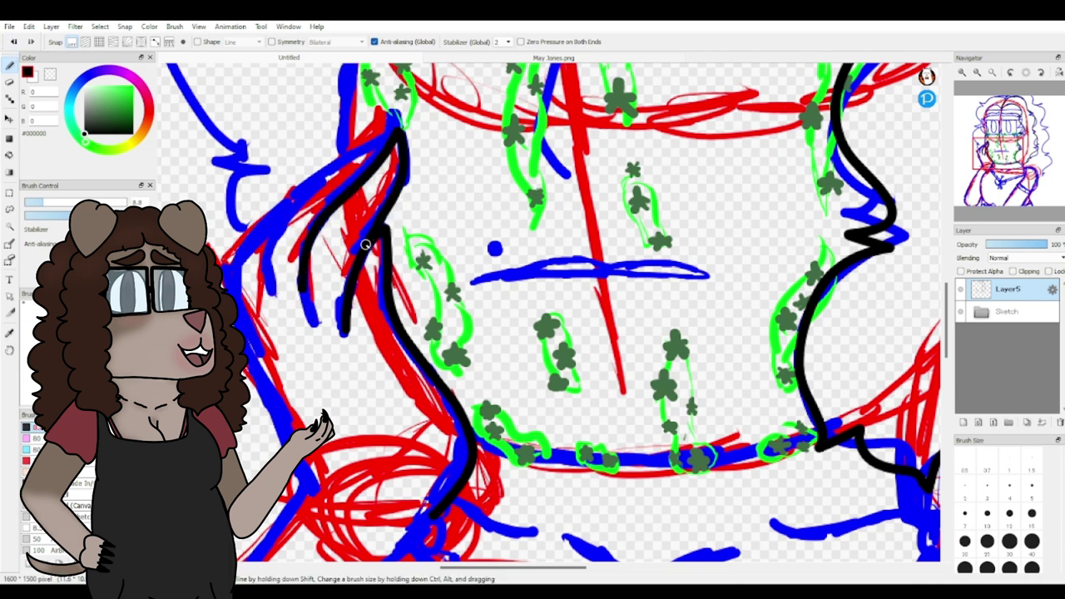
mouse_move(398, 126)
mouse_down()
mouse_move(250, 238)
mouse_move(250, 362)
mouse_up()
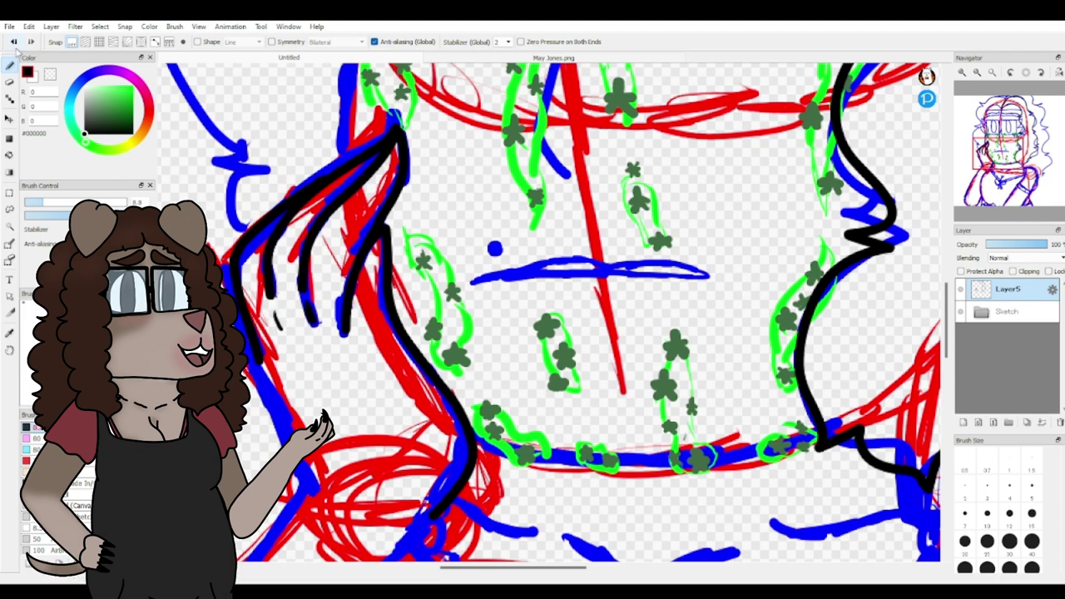
Step: Ink the outer edge of the raised left forearm down to the elbow and the arm's inner edge in black
drag(984, 157, 994, 176)
mouse_move(497, 178)
mouse_down()
mouse_move(359, 373)
mouse_move(354, 537)
mouse_move(308, 344)
mouse_move(273, 344)
mouse_up()
scroll(353, 536, down, 2)
key(ctrl+z)
mouse_move(388, 68)
mouse_down()
mouse_move(356, 95)
mouse_move(268, 366)
mouse_move(275, 401)
mouse_up()
scroll(290, 415, up, 5)
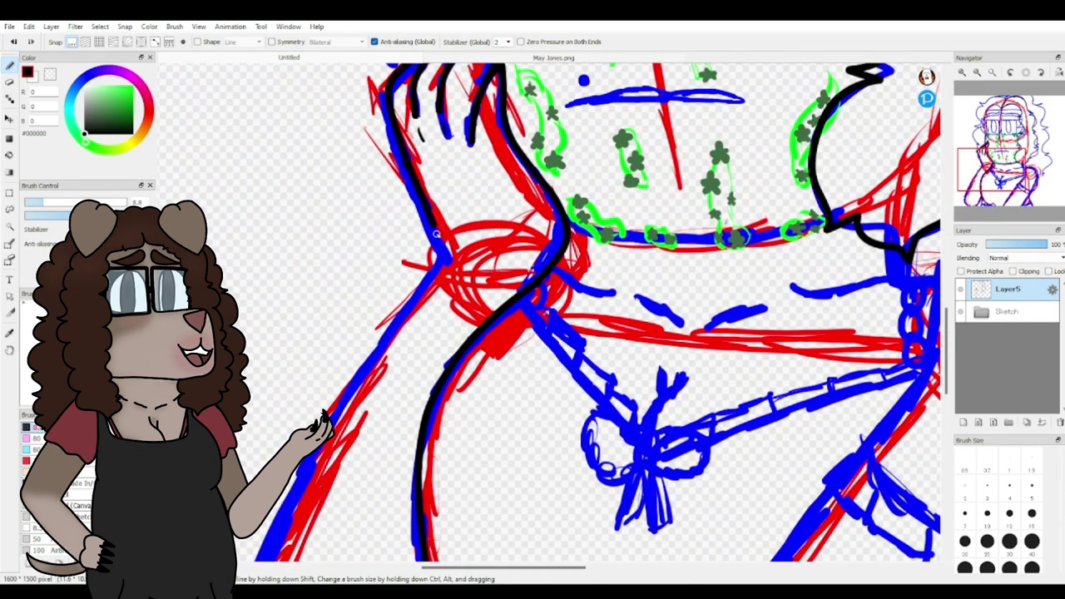
mouse_move(465, 239)
mouse_down()
mouse_move(578, 194)
mouse_move(409, 414)
mouse_up()
key(ctrl+z)
Step: Ink the left upper arm's outline in black from the elbow toward the lower edge of the canvas
mouse_move(553, 199)
mouse_down()
mouse_move(355, 536)
mouse_move(560, 224)
mouse_move(375, 502)
mouse_move(351, 560)
mouse_up()
key(ctrl+z)
scroll(352, 559, down, 5)
scroll(351, 559, right, 5)
scroll(314, 326, left, 4)
drag(353, 439, 453, 384)
key(ctrl+z)
mouse_move(315, 327)
mouse_down()
mouse_move(453, 418)
mouse_move(511, 332)
mouse_up()
Step: Redraw the left outer hair outline in black from the parting around the side of the head
scroll(511, 331, up, 10)
drag(562, 99, 331, 105)
scroll(550, 249, up, 1)
key(ctrl+z)
drag(568, 117, 425, 81)
key(ctrl+z)
mouse_move(569, 117)
mouse_down()
mouse_move(288, 158)
mouse_move(275, 366)
mouse_move(264, 379)
mouse_up()
Step: Ink the left inner fringe from the parting past the glasses and the lower left outer curls in black
mouse_move(516, 226)
mouse_down()
mouse_move(370, 193)
mouse_move(335, 326)
mouse_up()
click(15, 43)
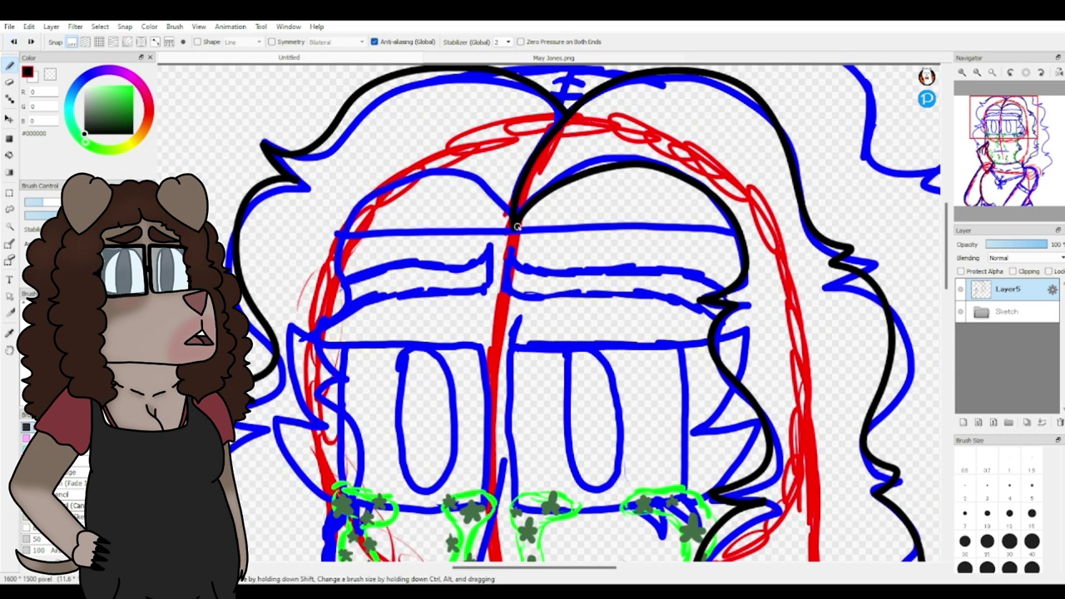
mouse_move(516, 226)
mouse_down()
mouse_move(365, 187)
mouse_move(337, 432)
mouse_move(366, 508)
mouse_up()
scroll(626, 271, down, 3)
scroll(533, 399, up, 3)
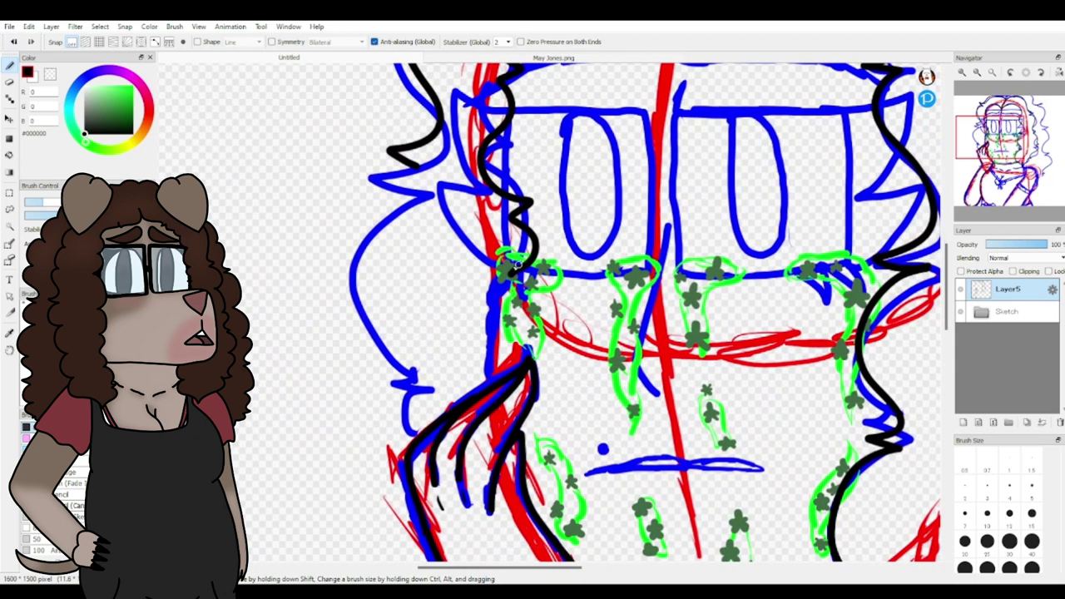
mouse_move(418, 169)
mouse_down()
mouse_move(407, 391)
mouse_move(416, 440)
mouse_up()
Step: Erase the upper ends of both blue pupil ovals on Layer2
drag(1012, 134, 1016, 135)
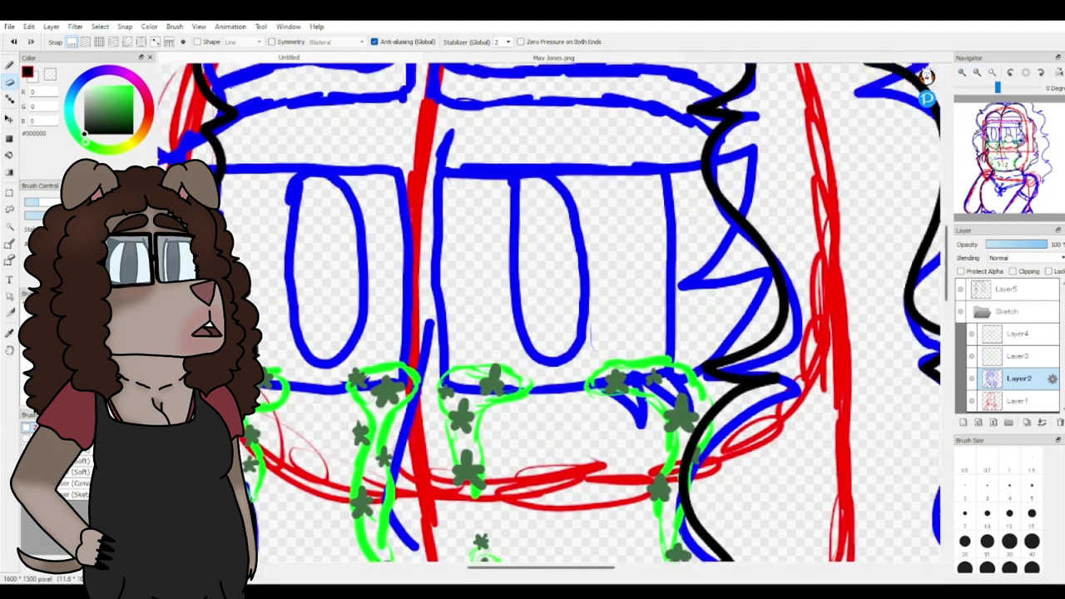
drag(289, 220, 307, 239)
drag(338, 201, 365, 216)
key(ctrl+z)
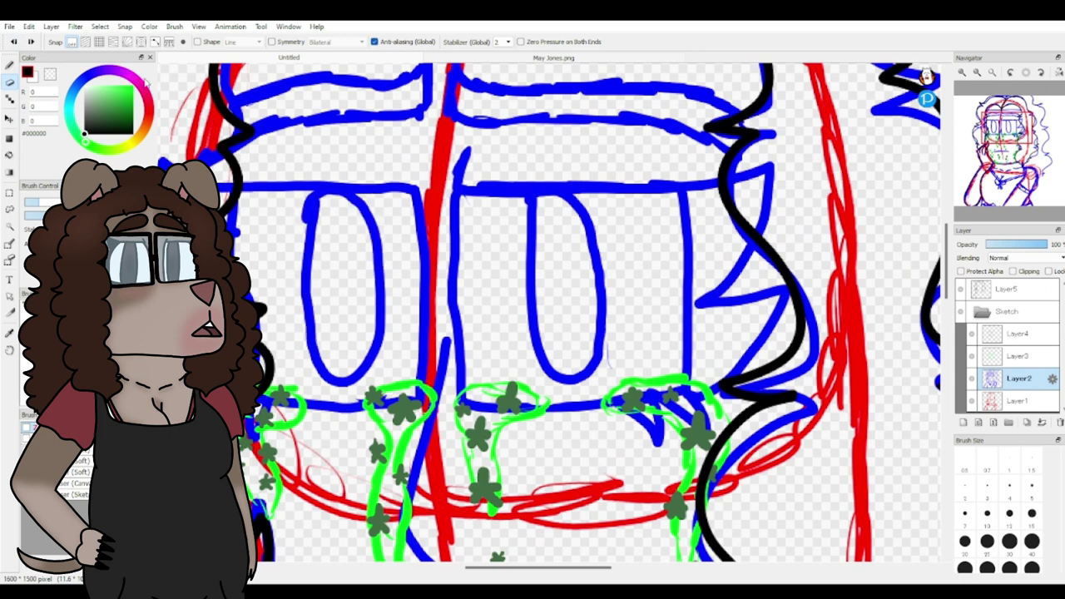
mouse_move(310, 251)
mouse_down()
mouse_move(312, 351)
mouse_move(351, 376)
mouse_move(373, 218)
mouse_move(359, 202)
mouse_up()
mouse_move(528, 204)
mouse_down()
mouse_move(607, 348)
mouse_move(532, 291)
mouse_move(537, 221)
mouse_up()
Step: Redraw the upper ends of both pupil ovals in blue (#0007FF) with rounded, closed tops
click(10, 66)
mouse_move(332, 188)
mouse_down()
mouse_move(403, 291)
mouse_move(392, 190)
mouse_up()
drag(588, 189, 580, 254)
click(15, 43)
click(14, 42)
mouse_move(322, 193)
mouse_down()
mouse_move(341, 339)
mouse_move(320, 203)
mouse_up()
mouse_move(585, 200)
mouse_down()
mouse_move(583, 325)
mouse_move(574, 208)
mouse_move(593, 54)
mouse_move(532, 159)
mouse_up()
key(ctrl+z)
key(ctrl+z)
mouse_move(280, 178)
mouse_down()
mouse_move(327, 179)
mouse_move(273, 169)
mouse_up()
mouse_move(516, 177)
mouse_down()
mouse_move(524, 292)
mouse_move(518, 178)
mouse_up()
mouse_move(599, 350)
mouse_down()
mouse_move(333, 170)
mouse_move(616, 325)
mouse_up()
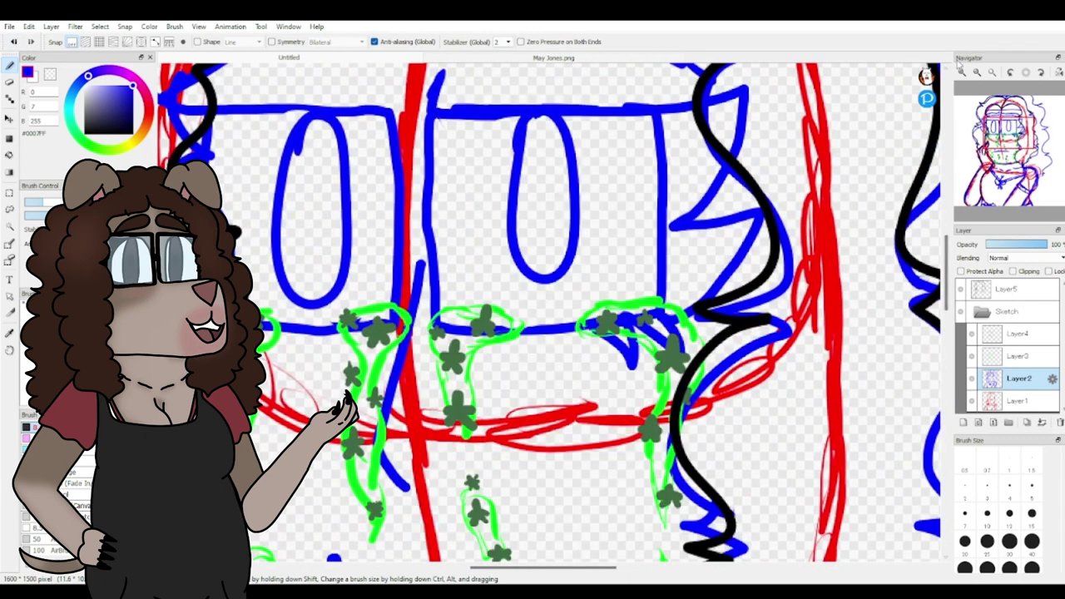
Step: Undo the last pupil stroke and touch up the right pupil's left edge in blue
click(977, 73)
click(962, 72)
click(15, 44)
mouse_move(513, 180)
mouse_down()
mouse_move(523, 115)
mouse_move(510, 221)
mouse_move(514, 166)
mouse_up()
click(977, 72)
click(977, 72)
mouse_move(1009, 140)
mouse_down()
mouse_move(994, 156)
mouse_move(1013, 130)
mouse_up()
Step: Collapse the Sketch folder and ink the glasses' frame in black on Layer5
click(982, 312)
click(1007, 289)
click(84, 134)
click(962, 73)
drag(241, 179, 634, 175)
click(15, 43)
key(ctrl+z)
drag(1013, 122, 1026, 104)
drag(236, 219, 424, 221)
drag(621, 218, 673, 335)
Step: Ink the jaw line and the two short central collarbone strokes in black
drag(1017, 152, 1008, 172)
mouse_move(363, 287)
mouse_down()
mouse_move(389, 301)
mouse_move(620, 283)
mouse_up()
scroll(593, 148, down, 5)
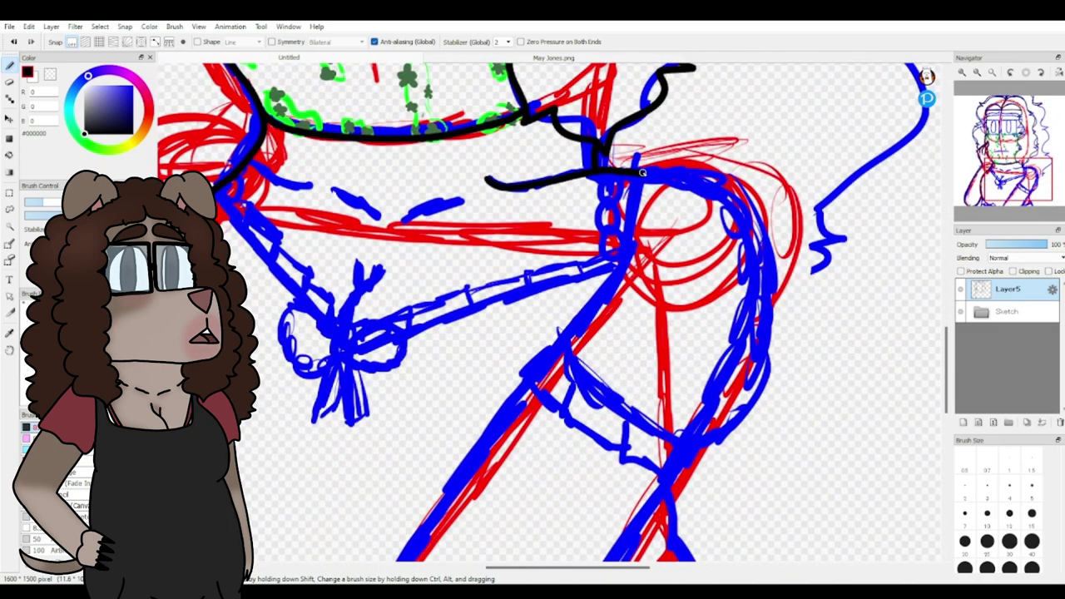
mouse_move(331, 188)
mouse_down()
mouse_move(389, 215)
mouse_move(468, 183)
mouse_up()
Step: Ink the chest bow's small knot and round right loop in black
mouse_move(218, 190)
mouse_down()
mouse_move(337, 347)
mouse_move(408, 362)
mouse_up()
key(ctrl+z)
key(ctrl+z)
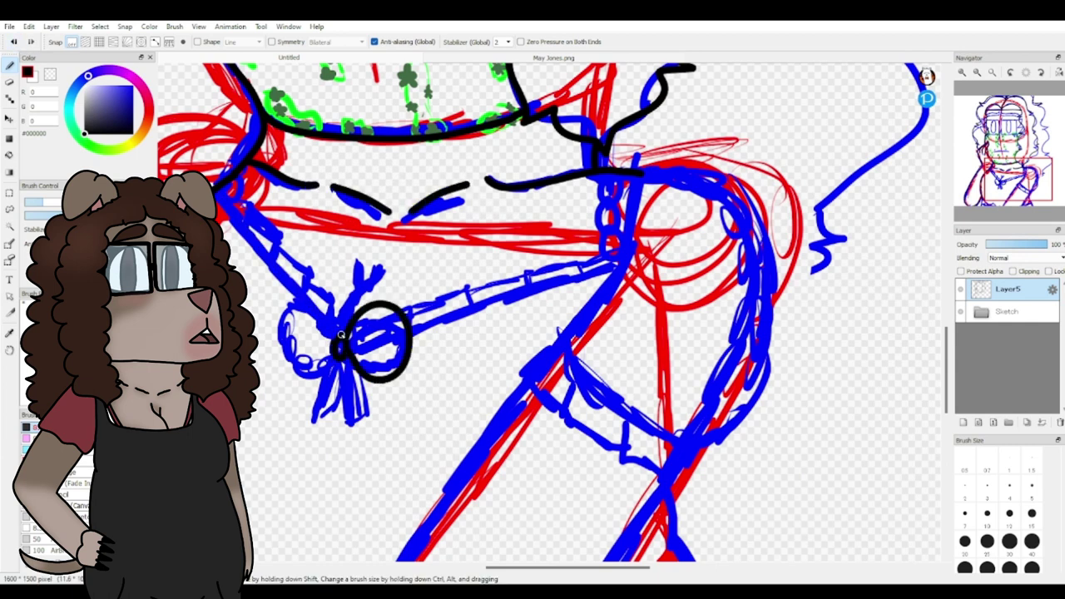
mouse_move(340, 336)
mouse_down()
mouse_move(337, 348)
mouse_move(348, 332)
mouse_move(333, 331)
mouse_up()
key(ctrl+z)
key(ctrl+z)
key(ctrl+z)
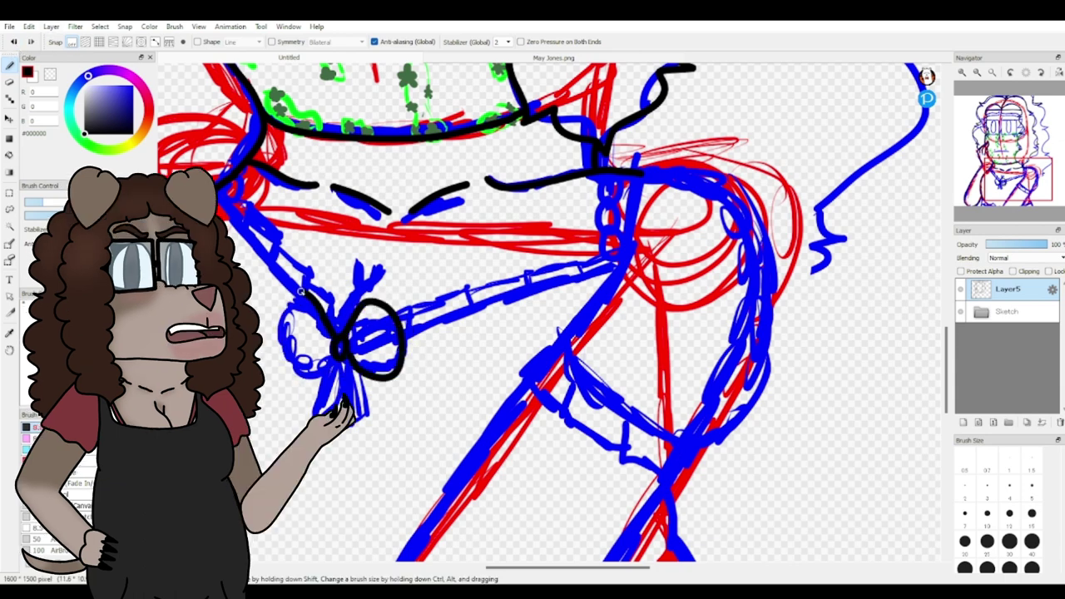
Step: Ink the chest bow's left loop in black and erase the stray marks beside it
mouse_move(294, 291)
mouse_down()
mouse_move(331, 350)
mouse_move(288, 347)
mouse_up()
key(ctrl+z)
key(ctrl+z)
key(ctrl+plus)
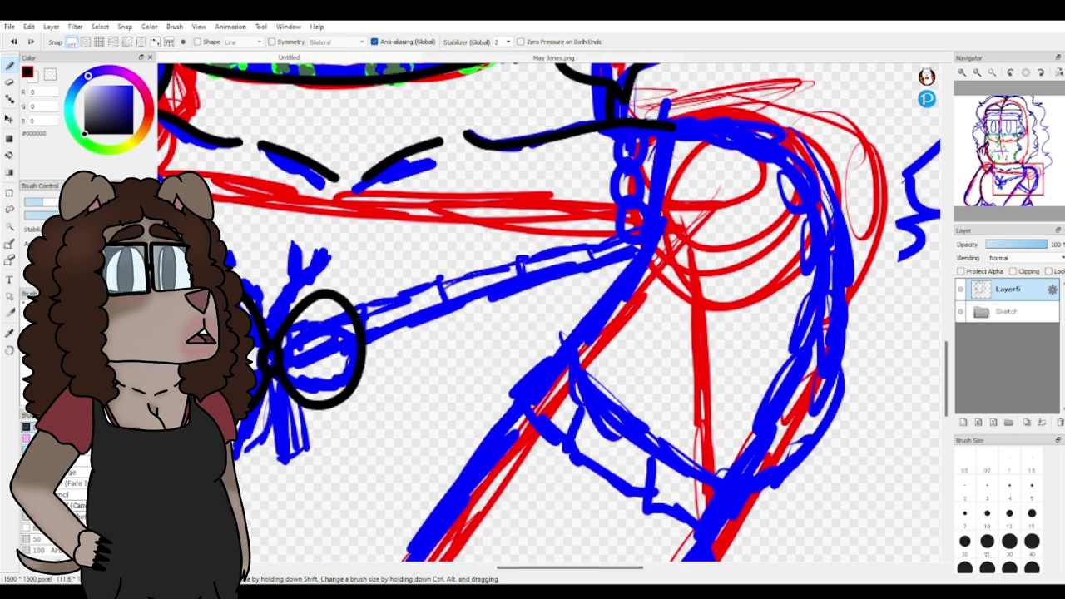
key(ctrl+z)
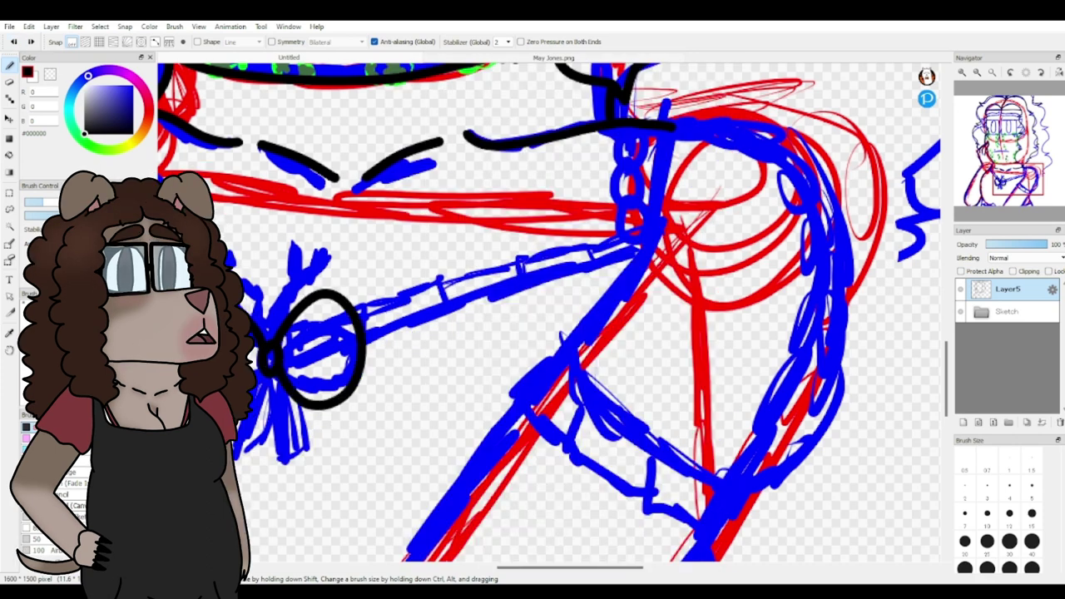
mouse_move(263, 374)
mouse_down()
mouse_move(273, 407)
mouse_move(285, 395)
mouse_up()
click(14, 42)
click(14, 42)
click(31, 42)
click(30, 42)
click(9, 82)
mouse_move(245, 455)
mouse_down()
mouse_move(273, 439)
mouse_move(299, 473)
mouse_move(274, 401)
mouse_move(237, 473)
mouse_up()
Step: Ink the two hanging ribbon tails below the chest bow's knot in black
key(b)
drag(271, 381, 288, 484)
drag(281, 387, 312, 477)
click(14, 43)
click(14, 43)
drag(277, 385, 289, 485)
mouse_move(284, 389)
mouse_down()
mouse_move(310, 452)
mouse_move(291, 485)
mouse_move(306, 483)
mouse_move(290, 486)
mouse_up()
click(14, 42)
Step: Ink the left neckline edge in black from the shoulder down to the chest bow
click(1010, 179)
drag(261, 172, 379, 321)
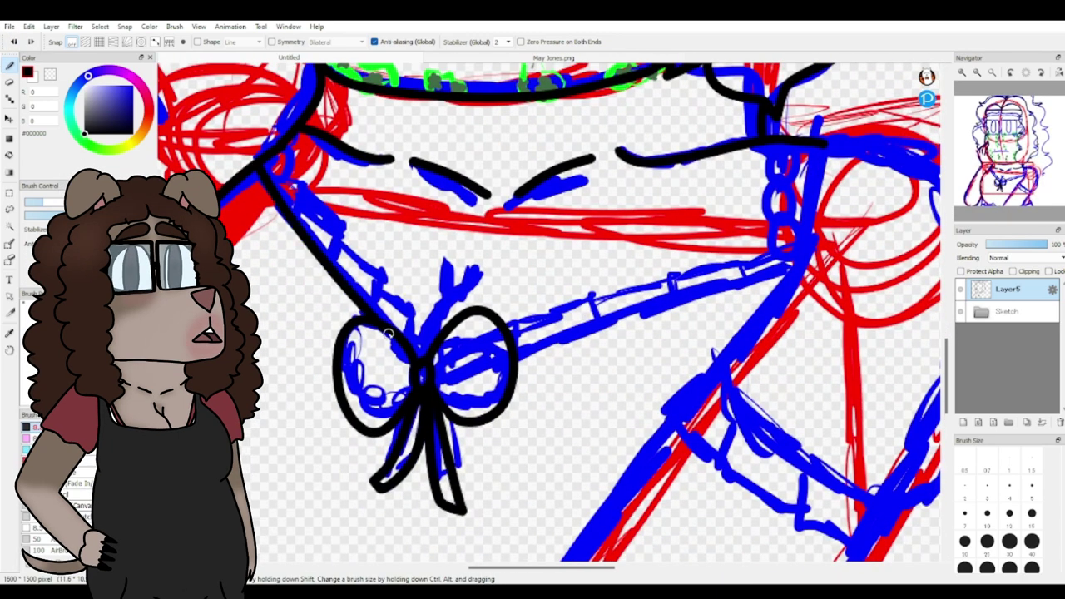
key(ctrl+z)
drag(255, 163, 416, 351)
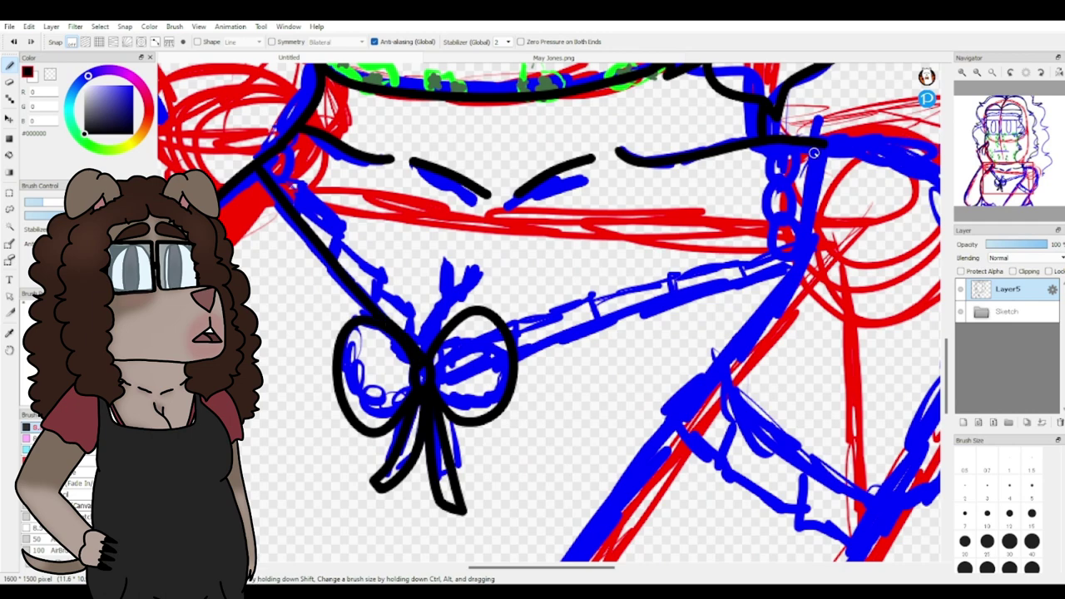
Step: Ink the short right strap edge and the right neckline edge running to the chest bow in black
mouse_move(819, 143)
mouse_down()
mouse_move(658, 259)
mouse_move(520, 279)
mouse_move(814, 250)
mouse_move(440, 313)
mouse_up()
key(ctrl+z)
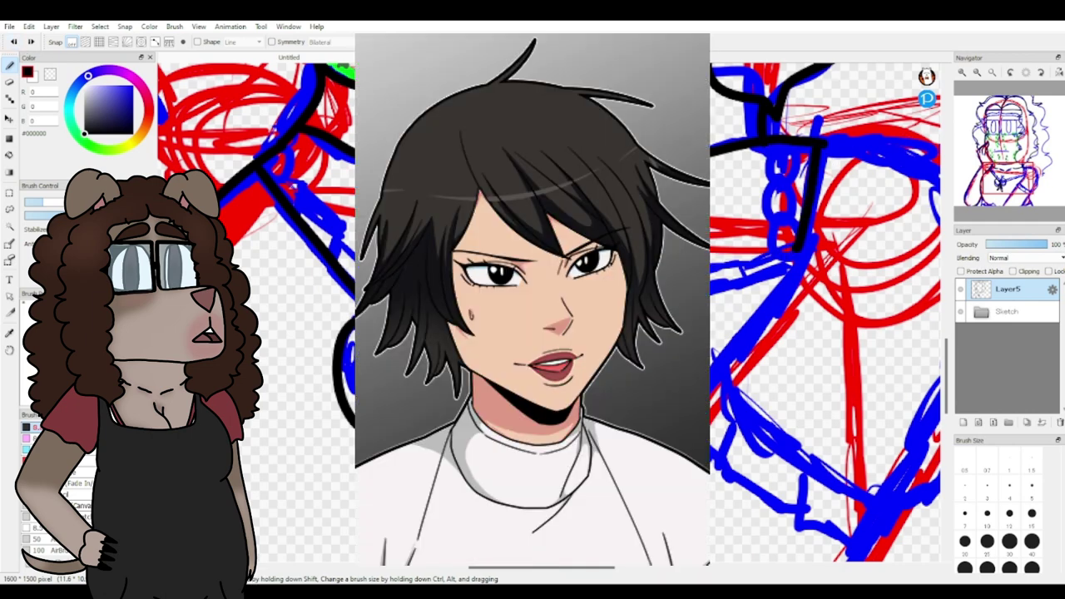
drag(516, 350, 784, 240)
key(ctrl+z)
drag(513, 348, 798, 248)
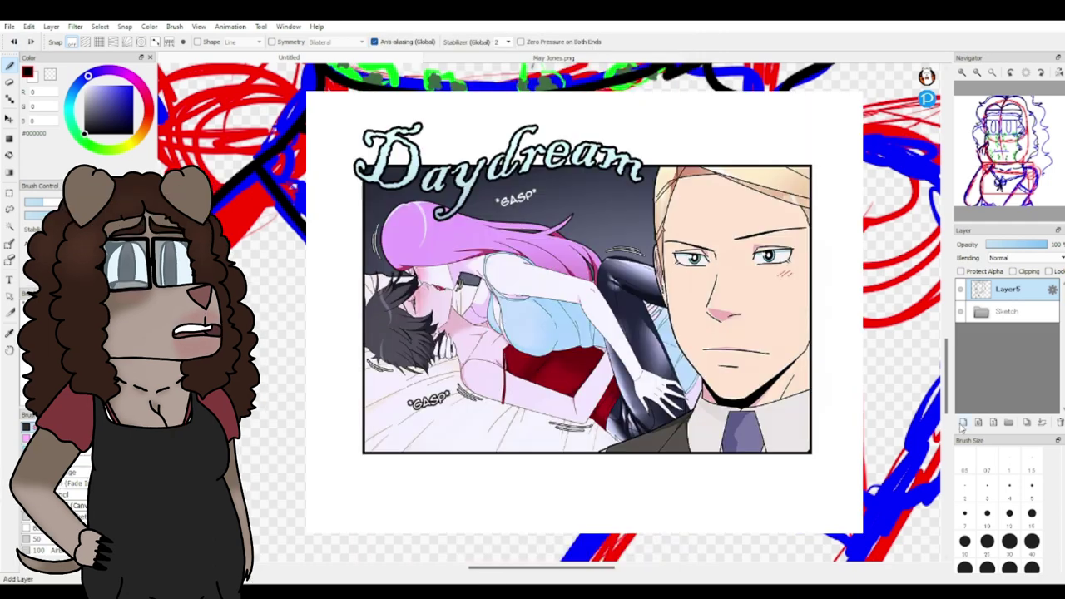
Step: Add a new layer and ink three stacked rings along the right strap and one ring at the left shoulder
click(963, 423)
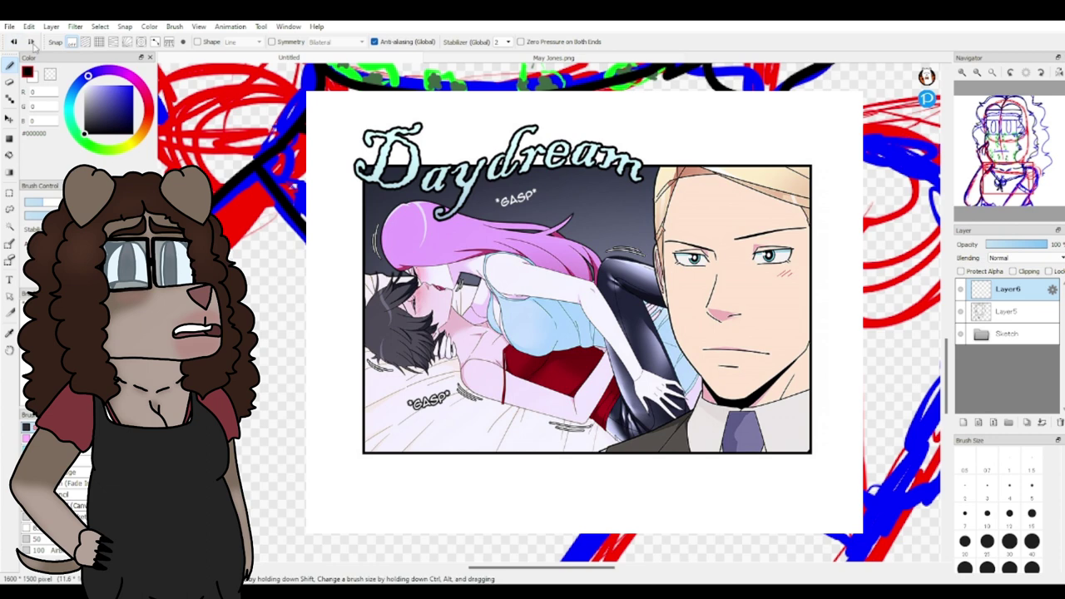
mouse_move(767, 145)
mouse_down()
mouse_move(794, 122)
mouse_move(767, 144)
mouse_up()
mouse_move(764, 196)
mouse_down()
mouse_move(797, 198)
mouse_move(764, 193)
mouse_up()
mouse_move(771, 225)
mouse_down()
mouse_move(764, 242)
mouse_move(771, 223)
mouse_up()
drag(268, 169, 273, 155)
Step: Erase the Layer5 lines crossing inside the strap rings and merge Layer6 down into Layer5
click(9, 82)
click(1007, 311)
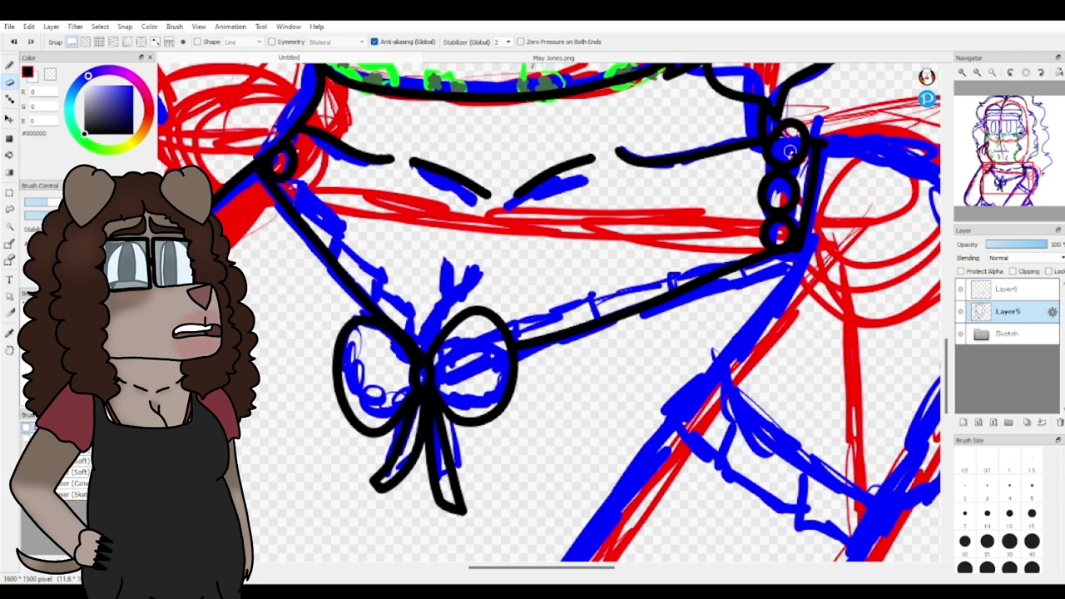
click(1011, 288)
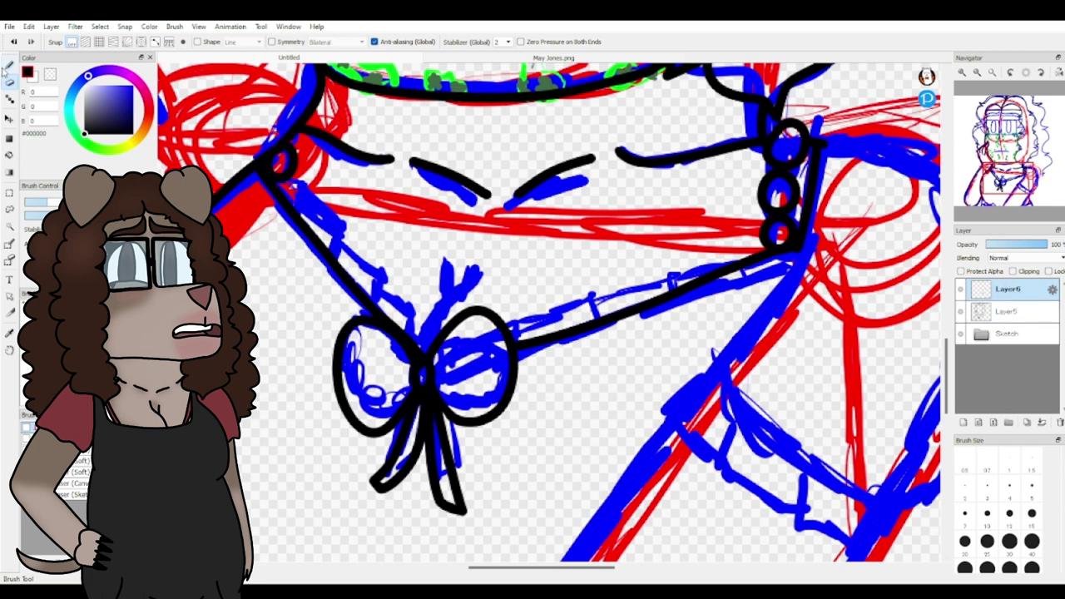
key(b)
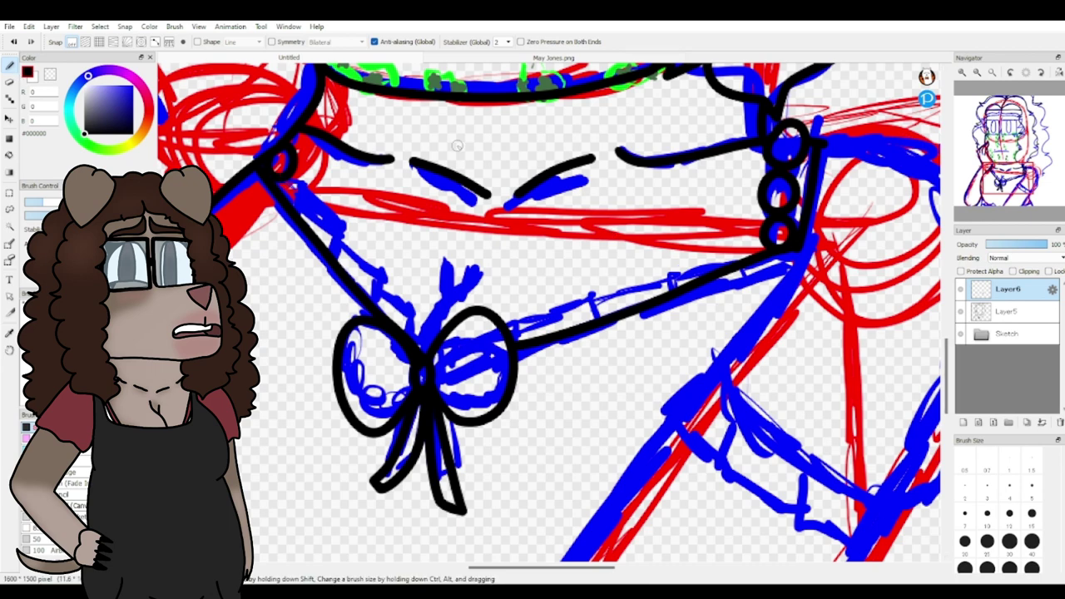
click(1041, 423)
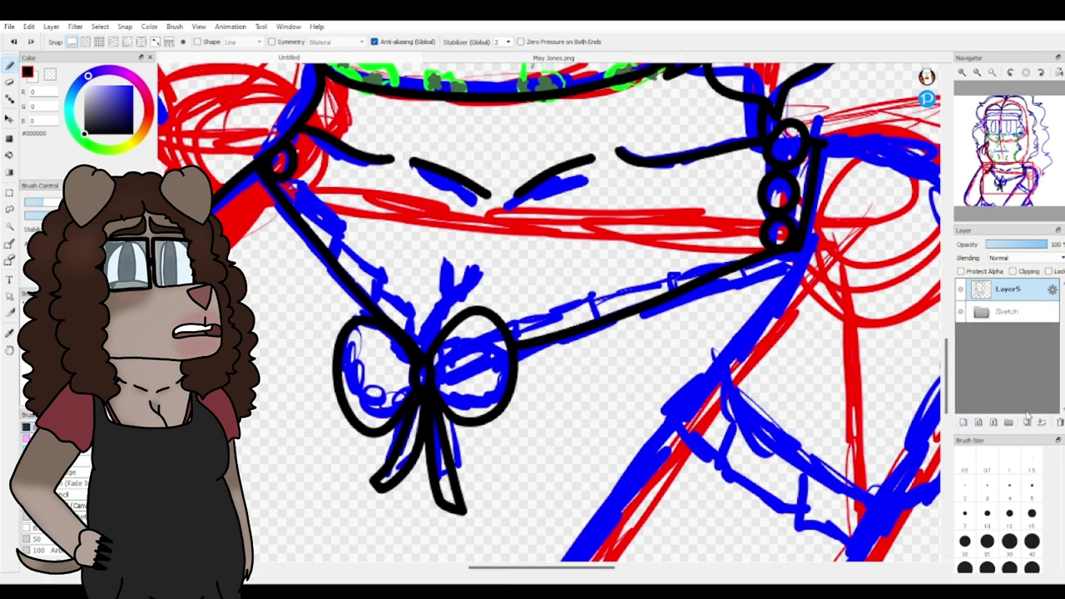
Step: Ink the lower torso, arm lines and waist bow in black near the bottom edge of the canvas
drag(670, 173, 394, 121)
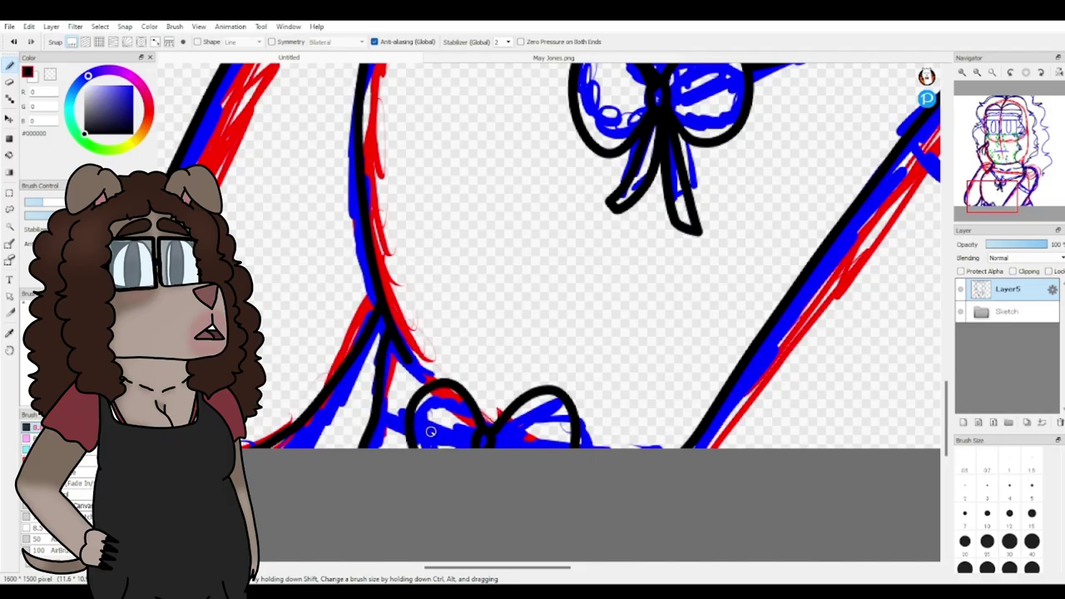
drag(1006, 208, 1026, 210)
drag(555, 206, 617, 364)
Step: Erase the overshooting end of the left torso line above the waist bow and undo the last stroke
mouse_move(1002, 217)
mouse_down()
mouse_move(1012, 218)
mouse_move(997, 205)
mouse_up()
click(10, 82)
drag(345, 364, 329, 333)
click(12, 65)
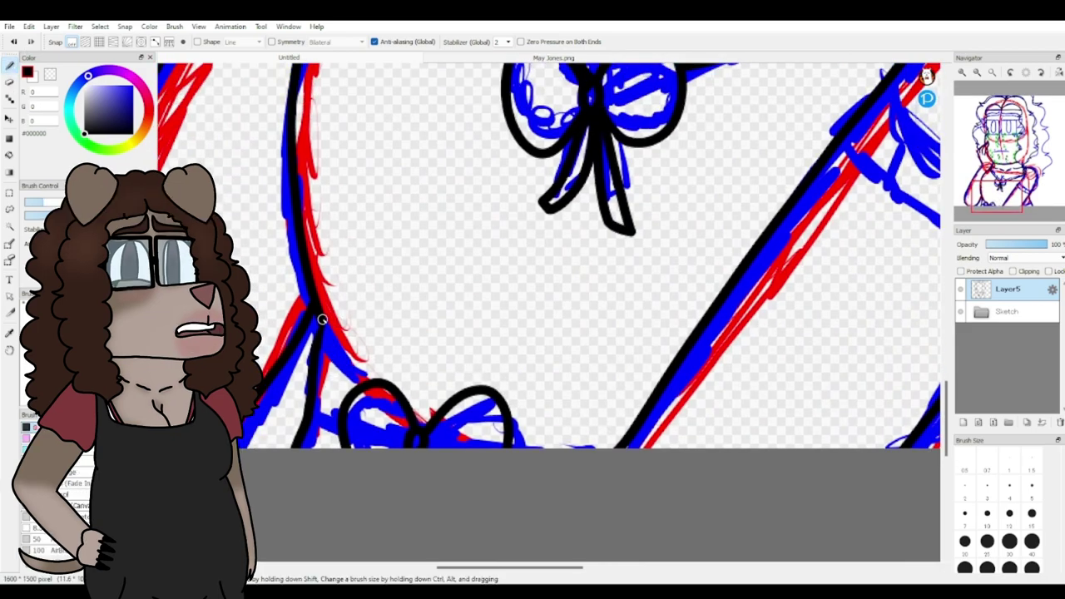
key(ctrl+z)
Step: Ink the right outer curls in black from the top of the head down to the upper arm
drag(988, 190, 1045, 117)
mouse_move(455, 199)
mouse_down()
mouse_move(574, 507)
mouse_move(523, 560)
mouse_up()
drag(1046, 122, 1046, 143)
drag(536, 222, 508, 539)
drag(1043, 140, 1035, 157)
mouse_move(638, 206)
mouse_down()
mouse_move(699, 272)
mouse_move(641, 546)
mouse_up()
drag(1035, 157, 1023, 168)
mouse_move(827, 367)
mouse_down()
mouse_move(789, 452)
mouse_move(751, 463)
mouse_up()
key(e)
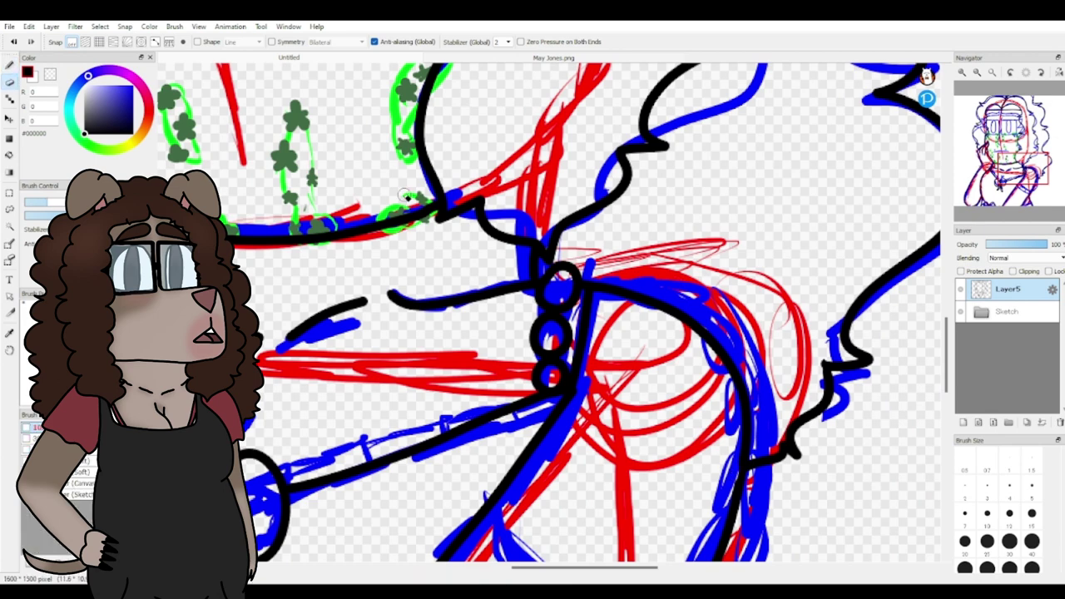
Step: Undo the last change and ink the right curl's lower tip beside the upper arm in black
click(14, 42)
click(9, 66)
mouse_move(824, 364)
mouse_down()
mouse_move(818, 454)
mouse_move(752, 468)
mouse_up()
drag(1023, 171, 1016, 164)
scroll(532, 316, up, 5)
mouse_move(692, 206)
mouse_down()
mouse_move(628, 181)
mouse_move(385, 178)
mouse_move(662, 251)
mouse_up()
key(ctrl+z)
mouse_move(683, 204)
mouse_down()
mouse_move(431, 178)
mouse_move(662, 190)
mouse_move(398, 153)
mouse_move(676, 243)
mouse_up()
key(ctrl+z)
mouse_move(275, 182)
mouse_down()
mouse_move(215, 180)
mouse_move(368, 198)
mouse_move(221, 219)
mouse_up()
key(ctrl+z)
drag(499, 375, 593, 264)
scroll(490, 189, up, 1)
key(ctrl+z)
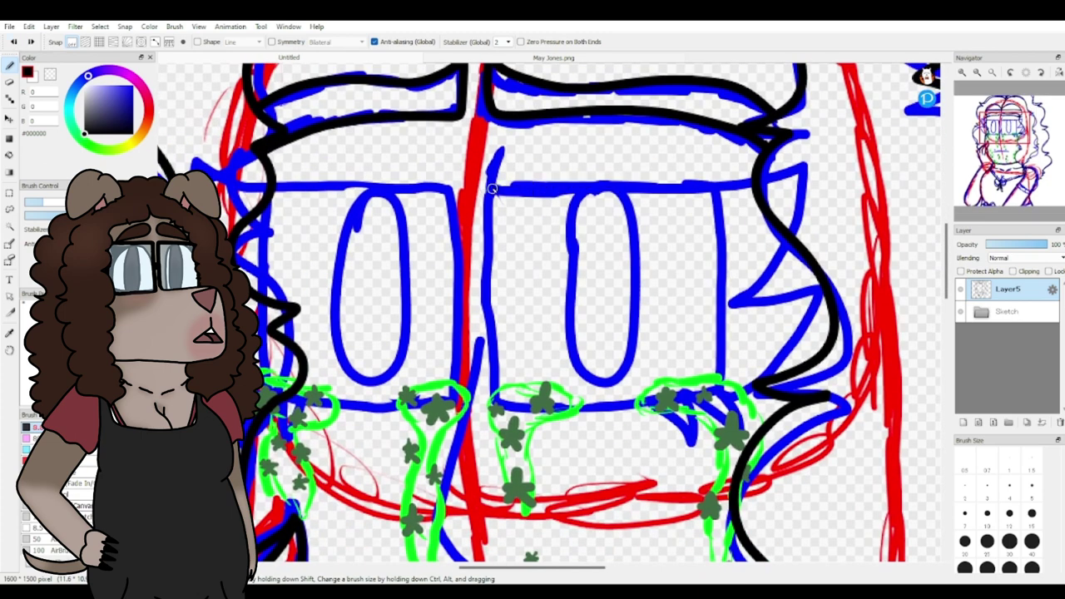
Step: Ink the square right lens of the glasses in black and add a new layer above Layer5
mouse_move(494, 189)
mouse_down()
mouse_move(707, 192)
mouse_move(708, 387)
mouse_up()
mouse_move(491, 198)
mouse_down()
mouse_move(495, 404)
mouse_move(699, 396)
mouse_up()
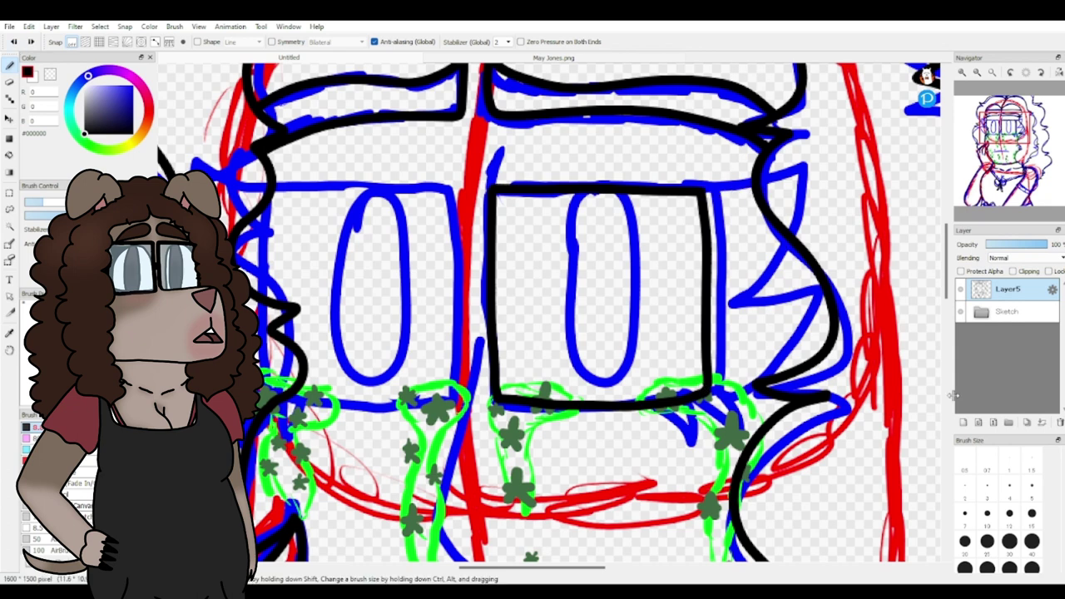
key(ctrl+shift+n)
mouse_move(706, 198)
mouse_down()
mouse_move(711, 394)
mouse_move(696, 427)
mouse_move(651, 406)
mouse_up()
click(1007, 312)
key(ctrl+z)
Step: Ink the left lens frame and the oval pupils of both eyes in black on Layer5
mouse_move(586, 205)
mouse_down()
mouse_move(633, 310)
mouse_move(573, 322)
mouse_up()
key(ctrl+z)
mouse_move(568, 265)
mouse_down()
mouse_move(571, 215)
mouse_move(598, 379)
mouse_move(571, 320)
mouse_move(617, 188)
mouse_move(580, 365)
mouse_move(571, 280)
mouse_up()
key(ctrl+z)
mouse_move(305, 188)
mouse_down()
mouse_move(450, 193)
mouse_move(455, 321)
mouse_move(287, 406)
mouse_up()
mouse_move(372, 191)
mouse_down()
mouse_move(348, 364)
mouse_move(411, 349)
mouse_up()
key(ctrl+z)
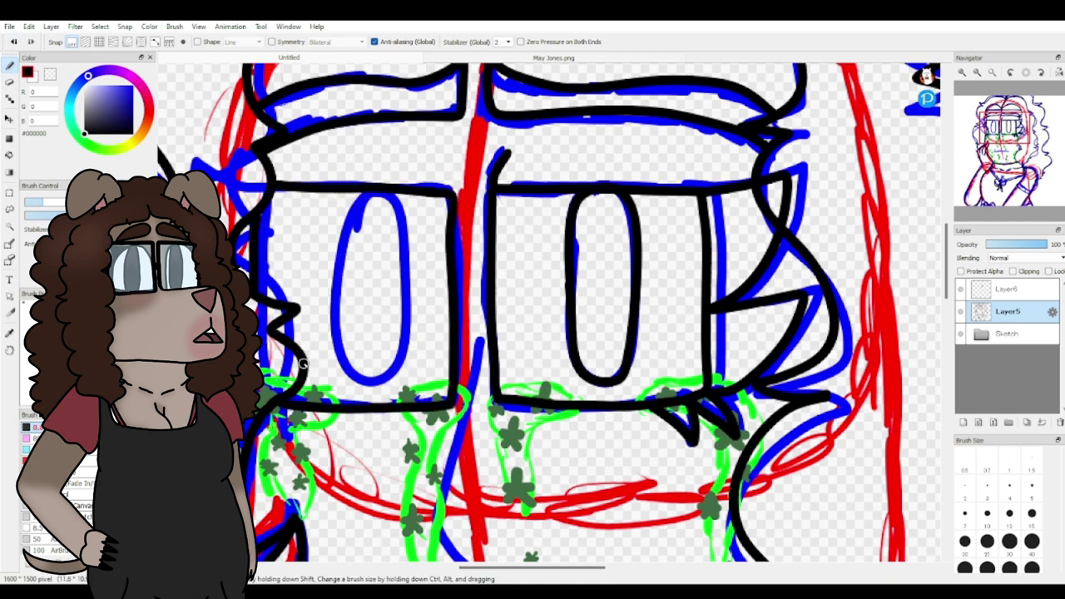
key(ctrl+z)
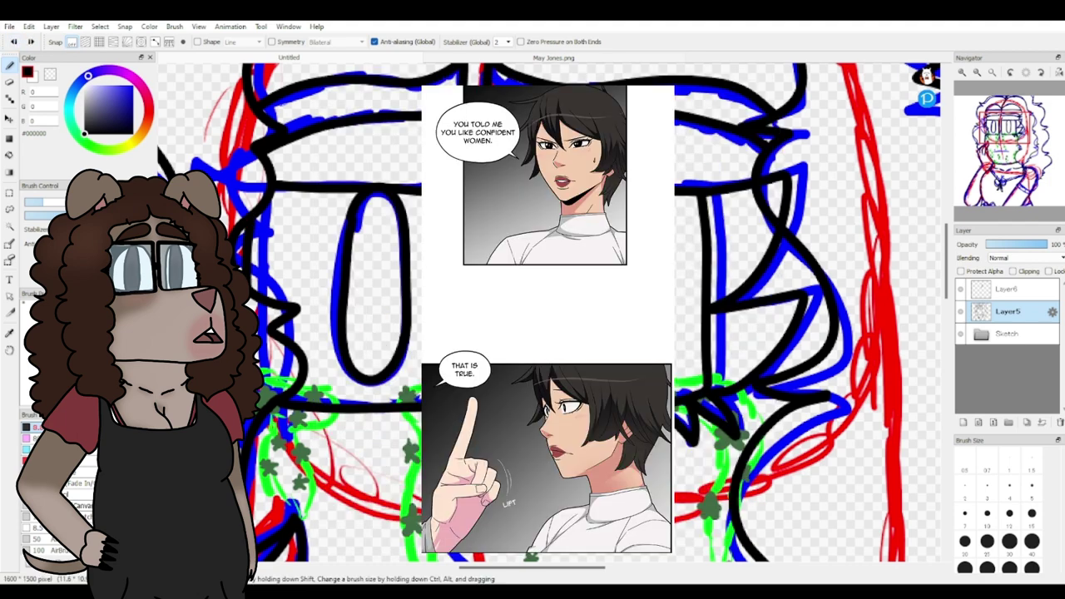
Step: Erase the Layer6 lines overlapping the right curls and merge Layer6 down into Layer5, hiding the Sketch folder
click(1008, 289)
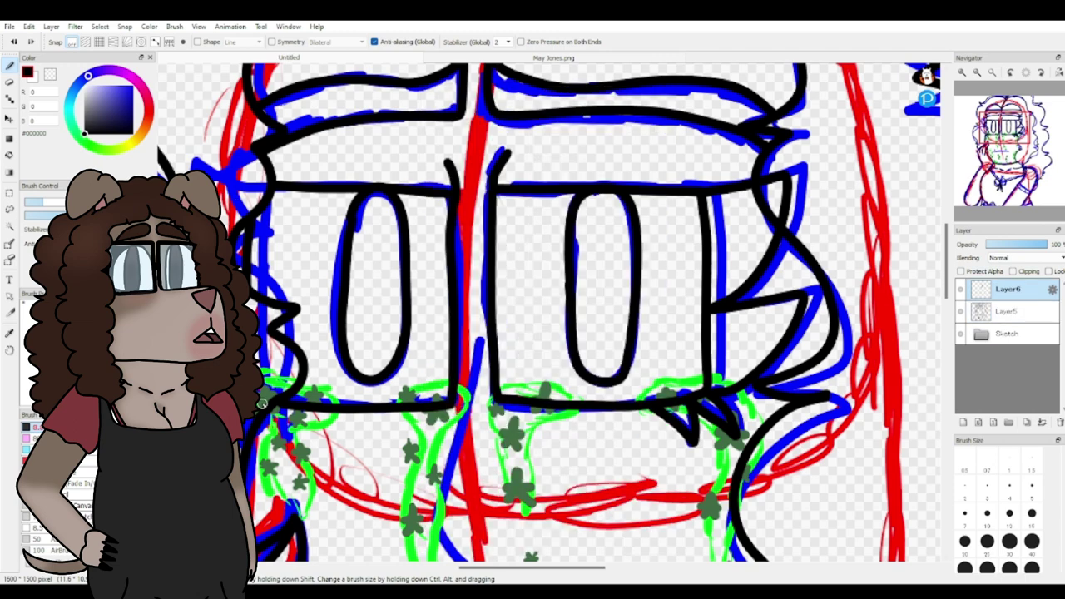
key(e)
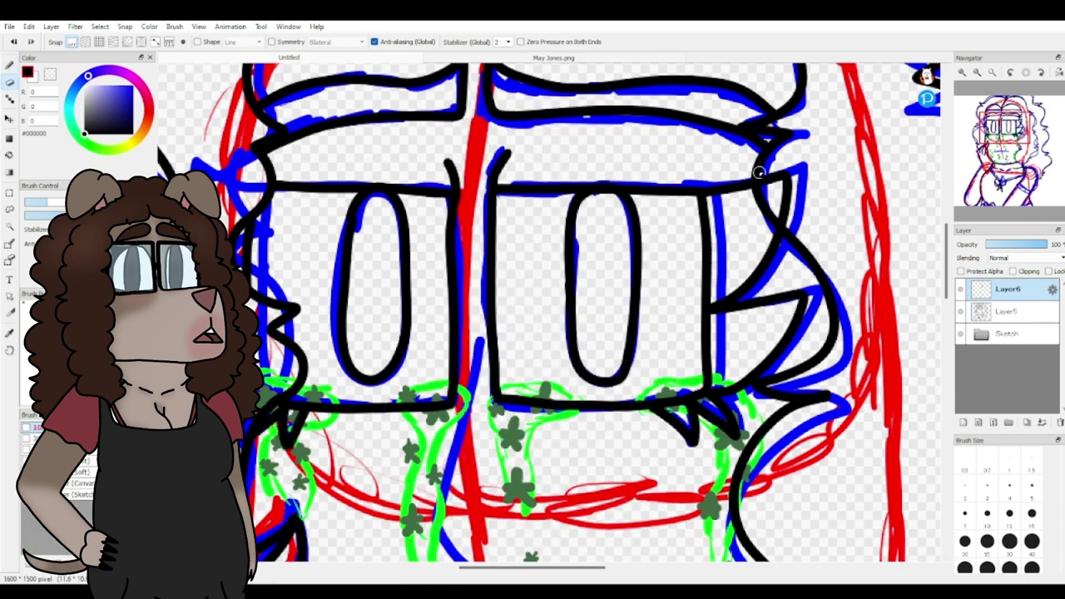
click(1042, 422)
click(961, 312)
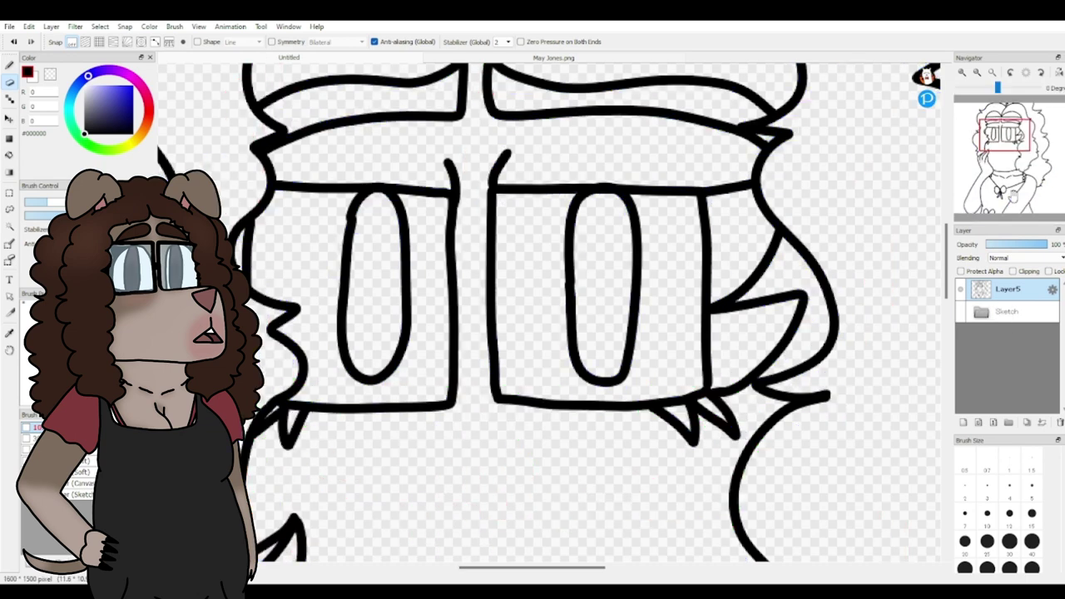
drag(1004, 134, 1007, 139)
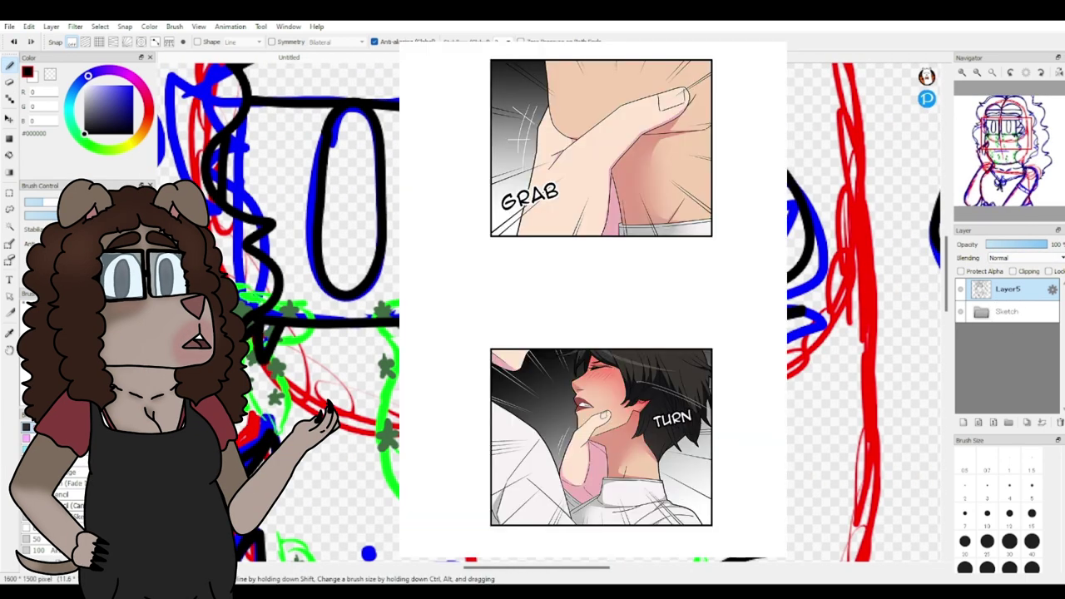
Step: Ink the nose line and fill the lashes and the shapes beside the glasses with solid black on Layer5
drag(1007, 133, 1012, 152)
drag(314, 290, 416, 282)
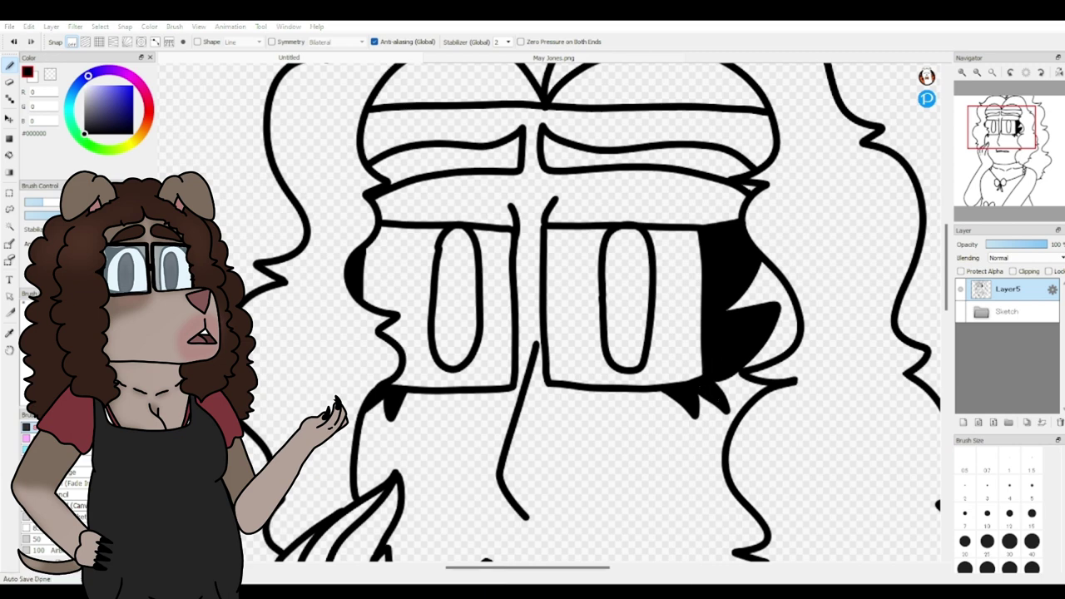
drag(1012, 124, 1013, 114)
Step: Fill the hair and both eyebrows with brown (R 176, G 118, B 80) on Layer6 below the line art
click(993, 320)
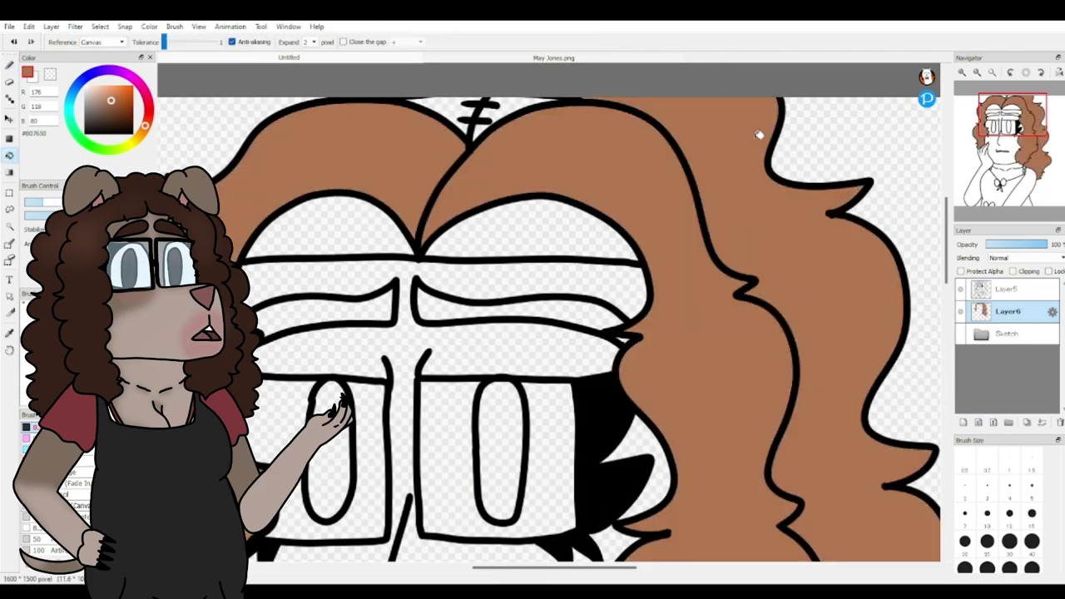
click(10, 64)
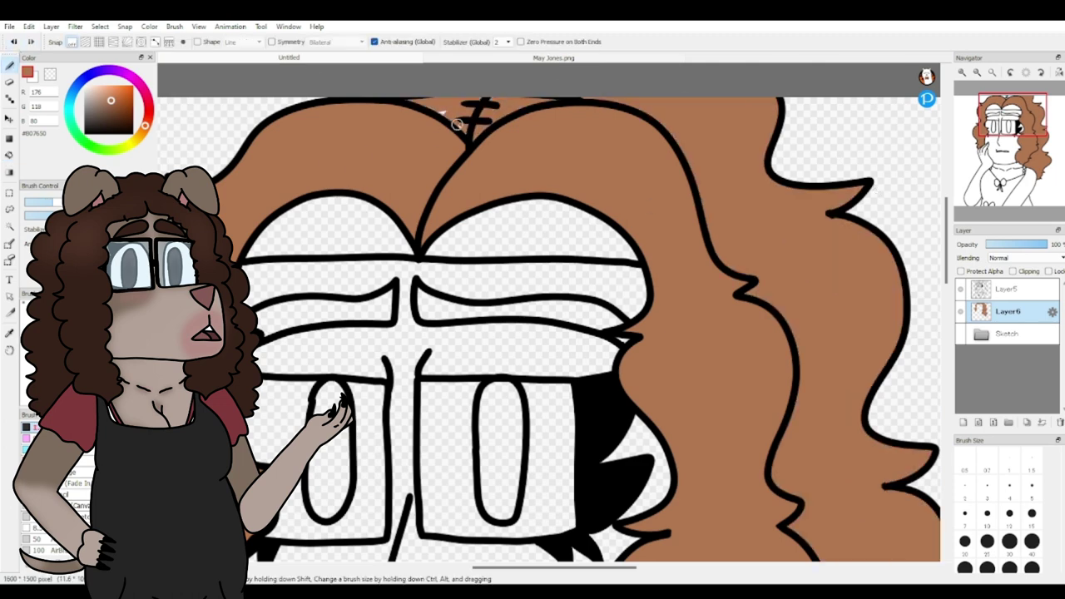
click(10, 155)
click(356, 314)
click(452, 305)
click(1000, 289)
click(10, 82)
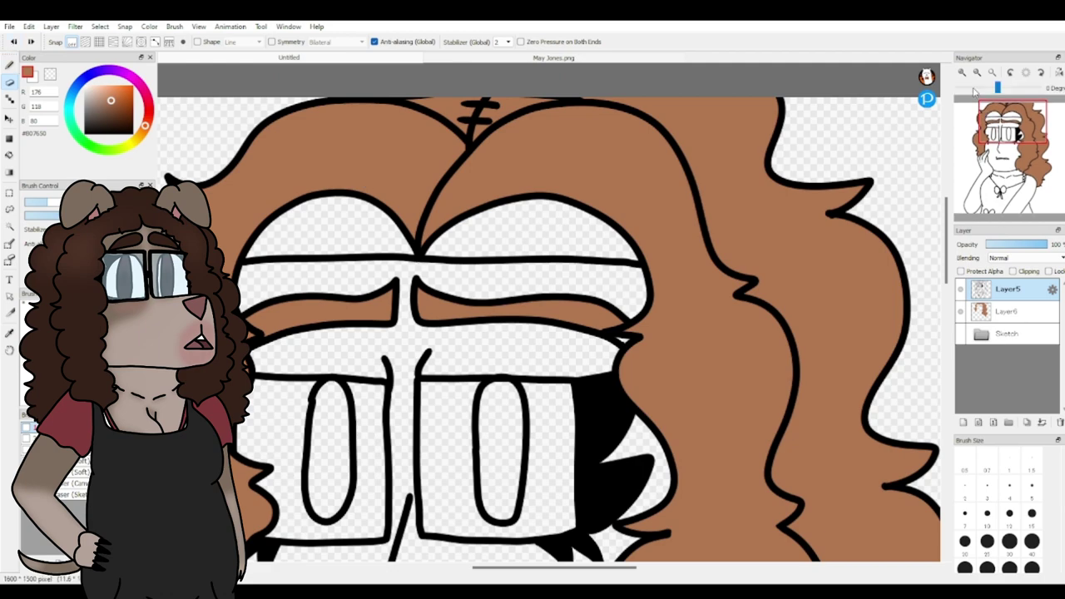
click(963, 73)
click(10, 65)
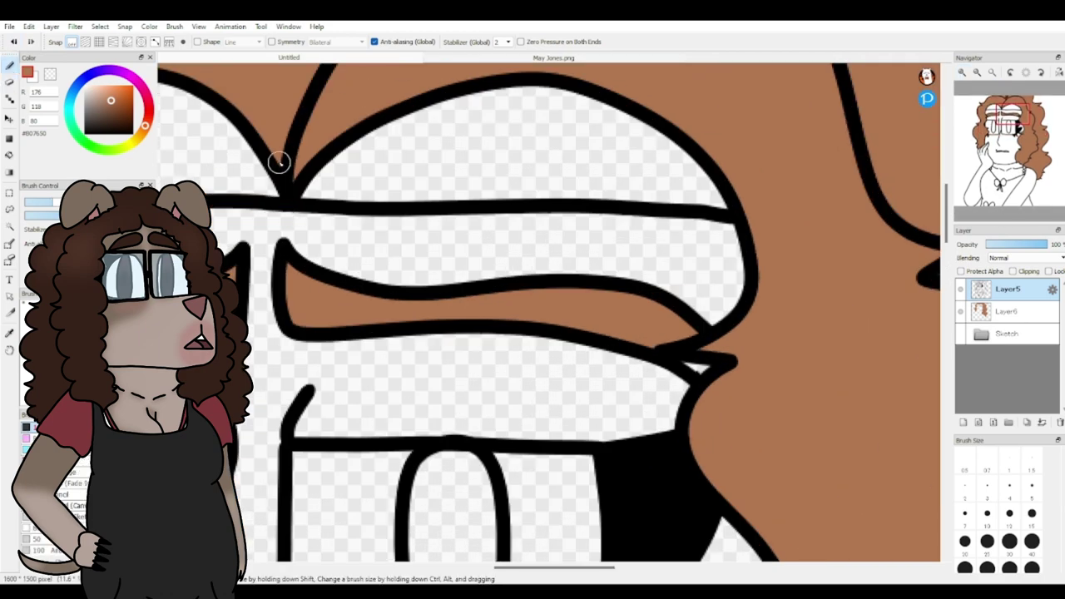
drag(290, 183, 302, 149)
click(13, 42)
Step: Sample the skin tone #FFD1B0 from May Jones.png and fill the face and raised hand on Layer6
click(1006, 312)
click(977, 72)
click(978, 72)
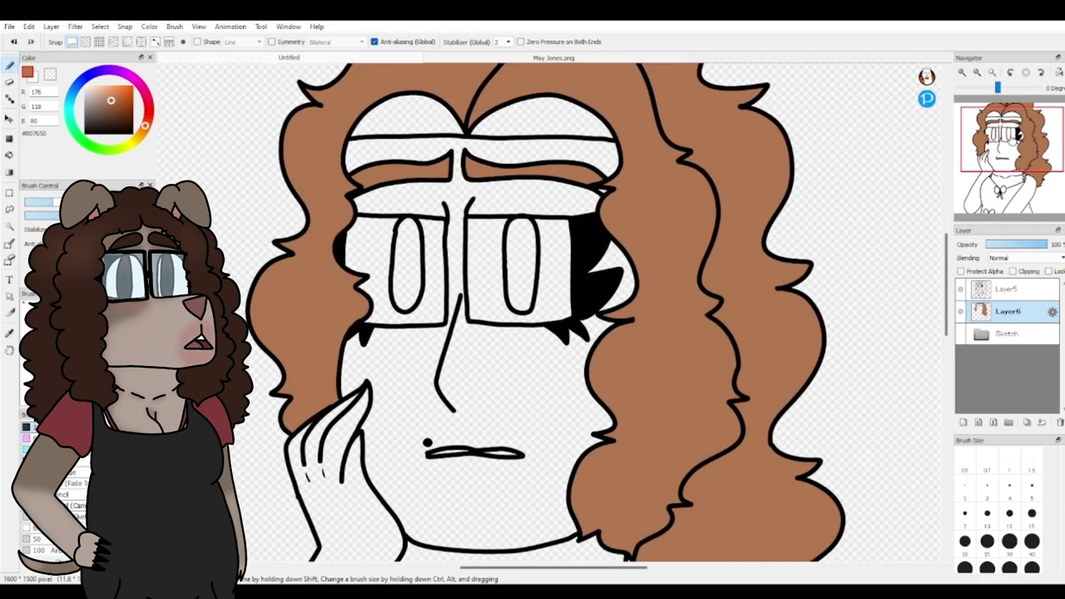
click(550, 58)
key(ctrl+Tab)
key(g)
key(ctrl+Tab)
click(243, 59)
click(499, 399)
click(607, 271)
click(347, 481)
Step: Clean up the outer outline of the raised hand and wrist on Layer5 with the eraser
drag(947, 275, 947, 302)
click(1006, 289)
click(962, 73)
click(984, 160)
click(10, 80)
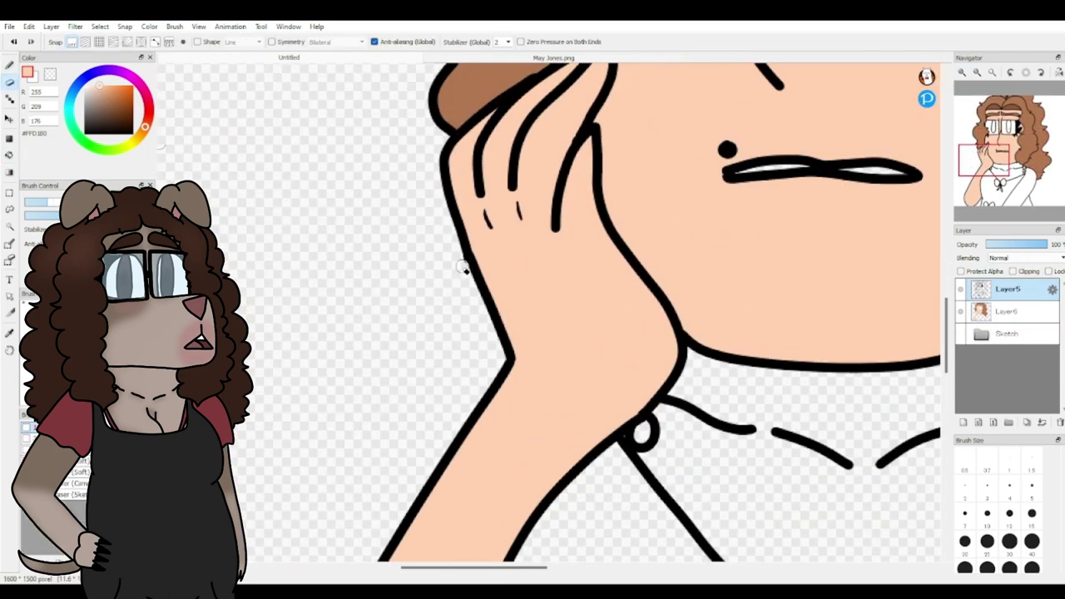
Step: Paint over the gap beside the neck with the sampled skin tone and fill the chest and right arm on Layer6
key(b)
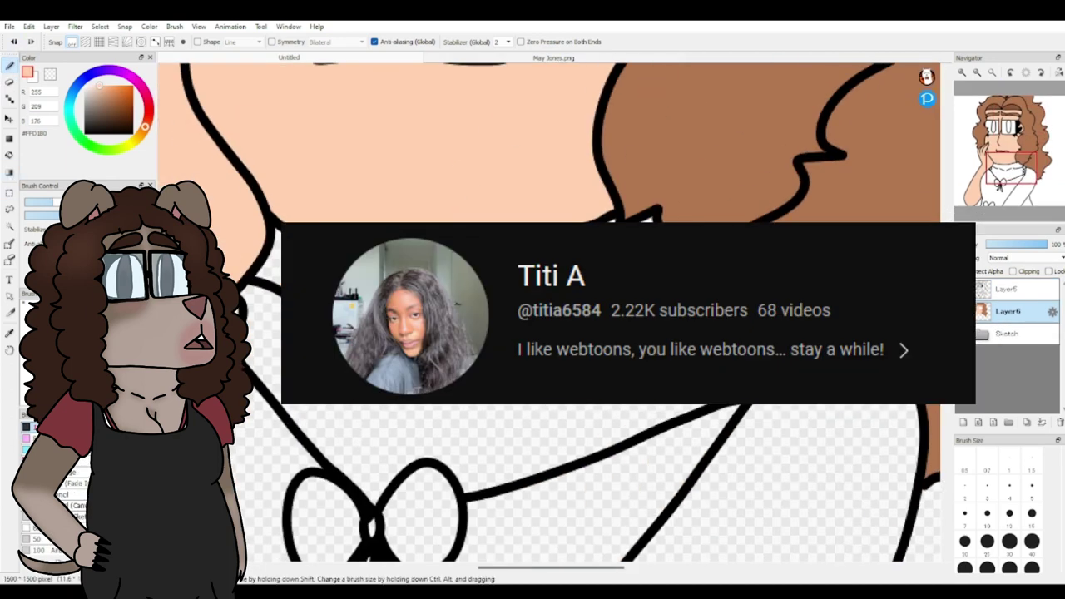
alt+click(716, 278)
alt+click(512, 183)
drag(700, 266, 698, 298)
key(g)
click(666, 347)
click(851, 364)
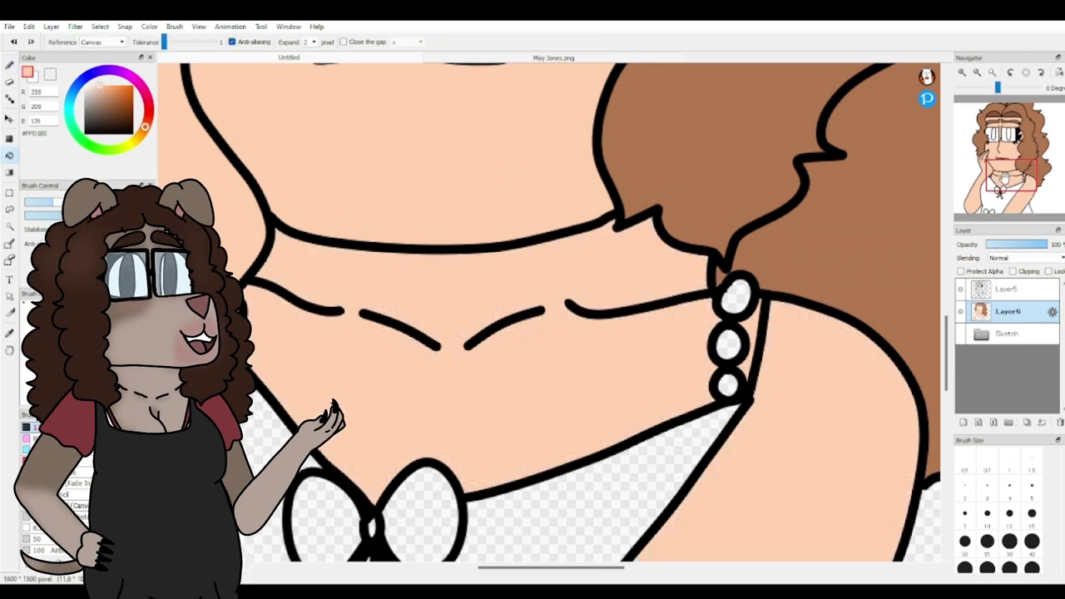
Step: Touch up the line art near the shoulder strap in black on Layer5
drag(1005, 185, 1022, 169)
click(1007, 290)
drag(90, 126, 49, 155)
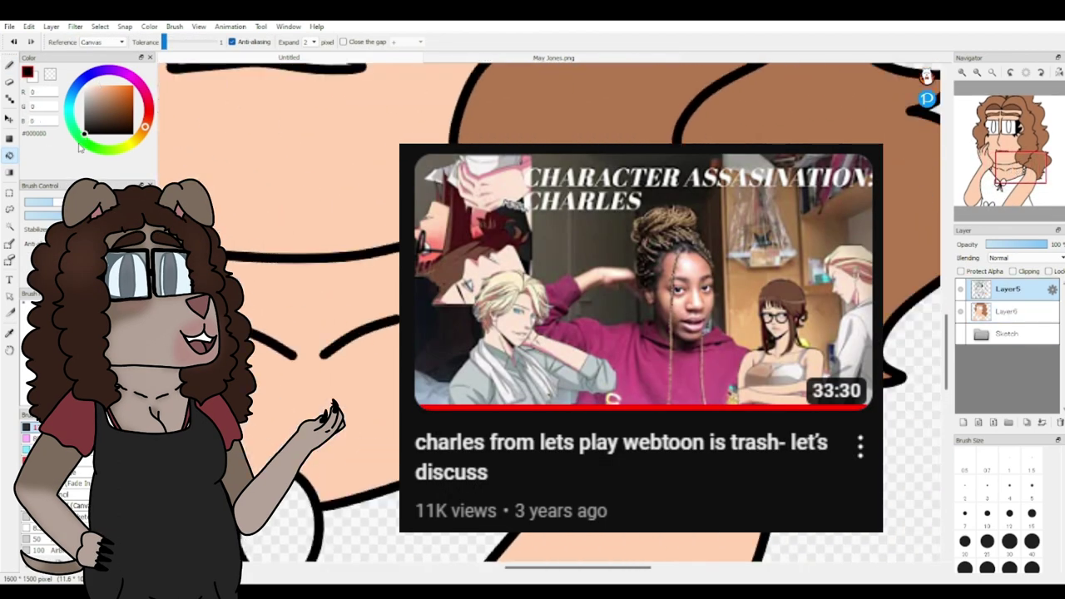
click(9, 66)
drag(597, 364, 599, 377)
Step: Fill the dress top and its lower side panel with white (#FFFFFF) on Layer6
click(1012, 313)
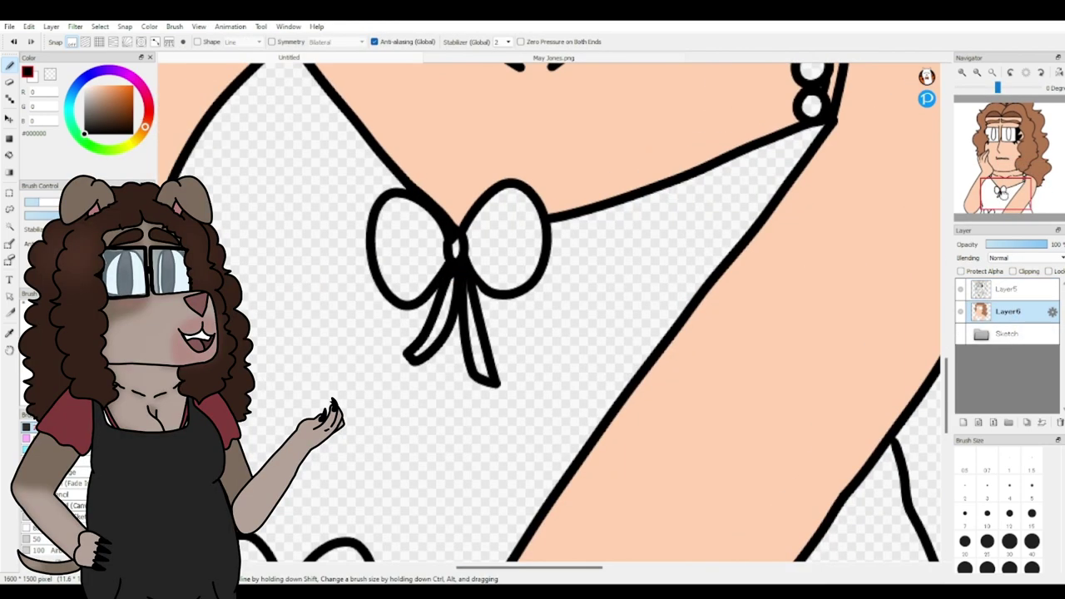
click(81, 117)
drag(149, 142, 127, 140)
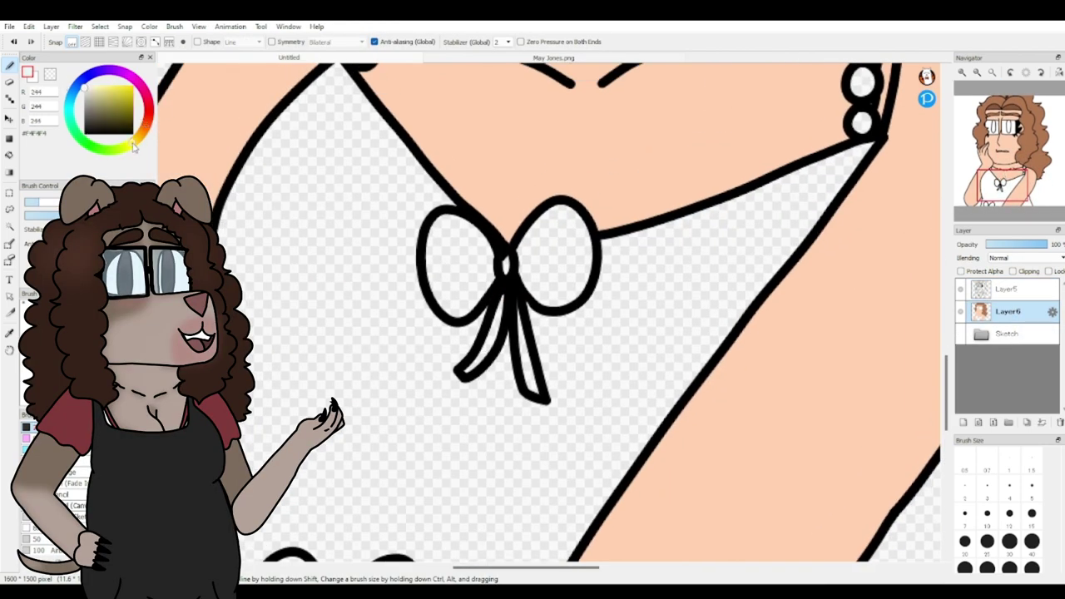
click(10, 155)
click(769, 234)
drag(830, 217, 873, 172)
drag(101, 107, 84, 85)
click(624, 333)
drag(753, 454, 748, 251)
click(1019, 202)
click(666, 325)
Step: Fill the three rings of the right shoulder strap with white
click(1025, 176)
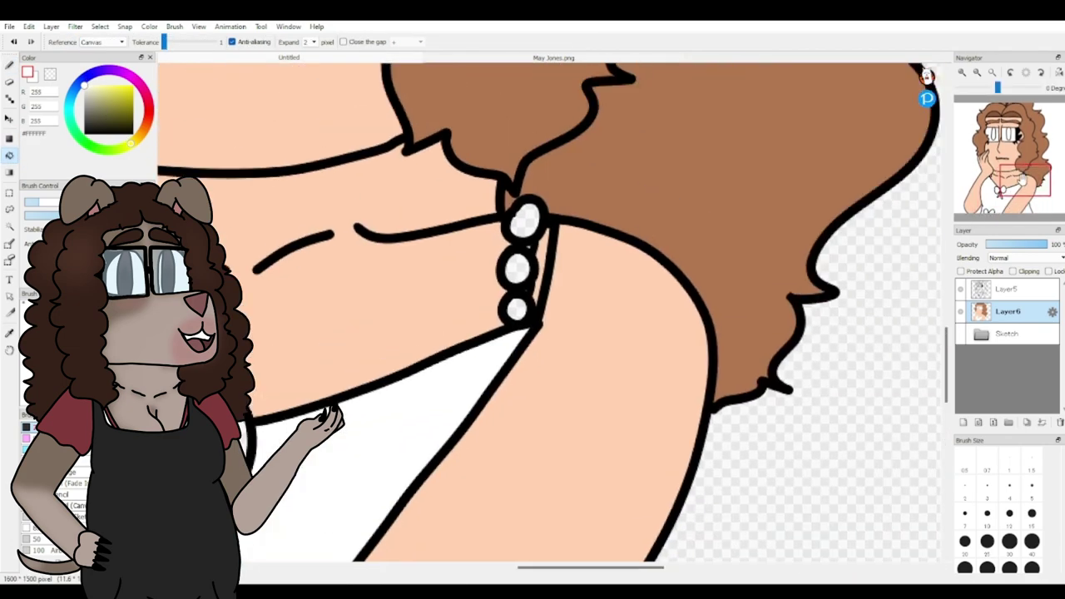
click(525, 221)
click(518, 269)
click(521, 308)
click(990, 171)
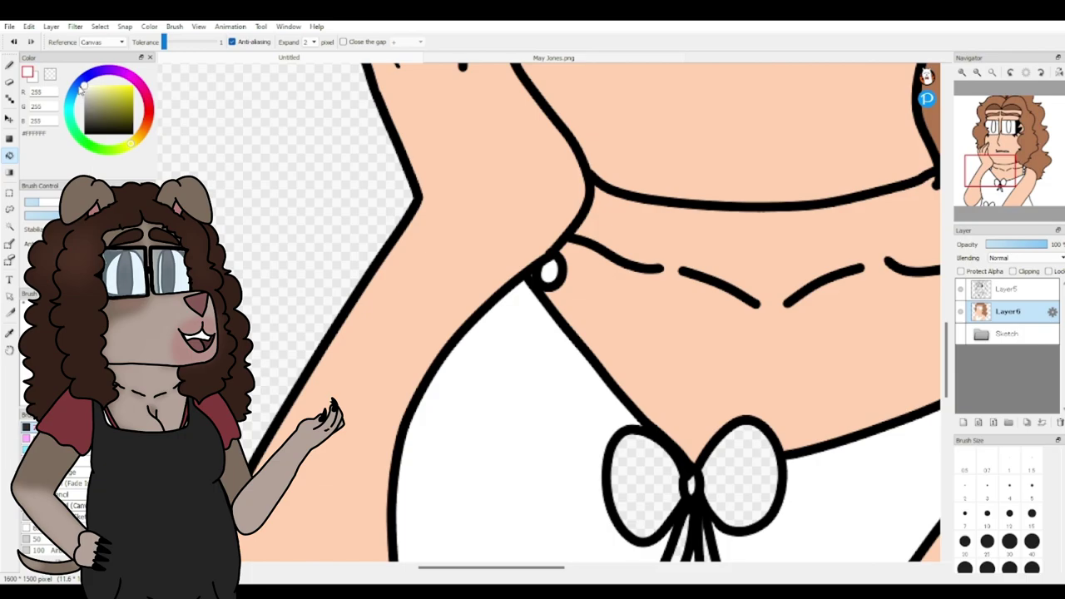
Step: Fill the neckline bow, its tails and the waist bow with off-white (#FDFDFD)
click(613, 479)
click(756, 442)
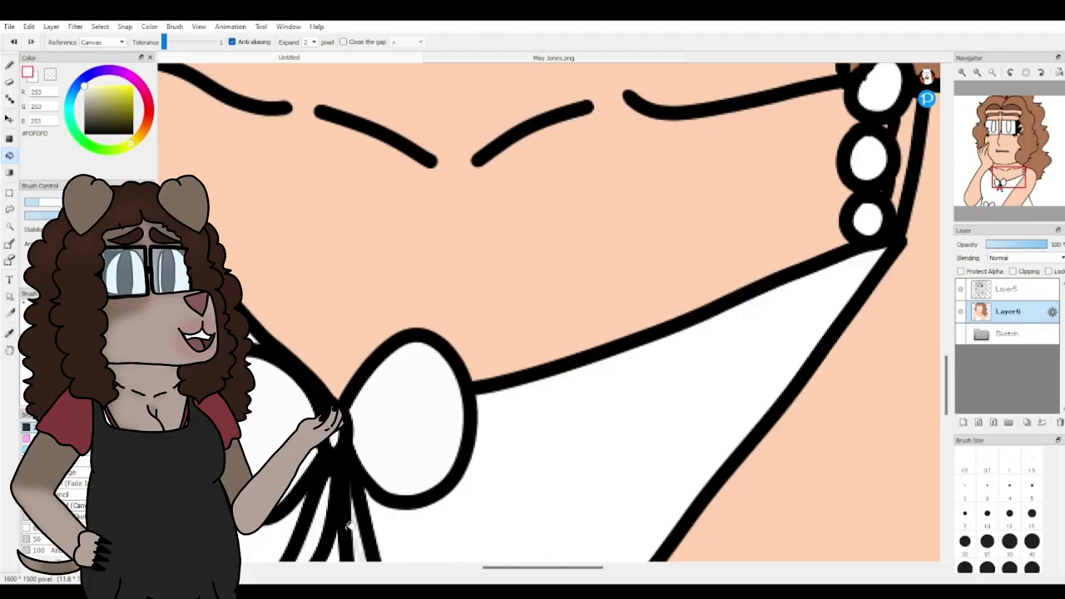
click(355, 530)
drag(997, 192, 994, 201)
click(349, 371)
click(470, 379)
click(402, 403)
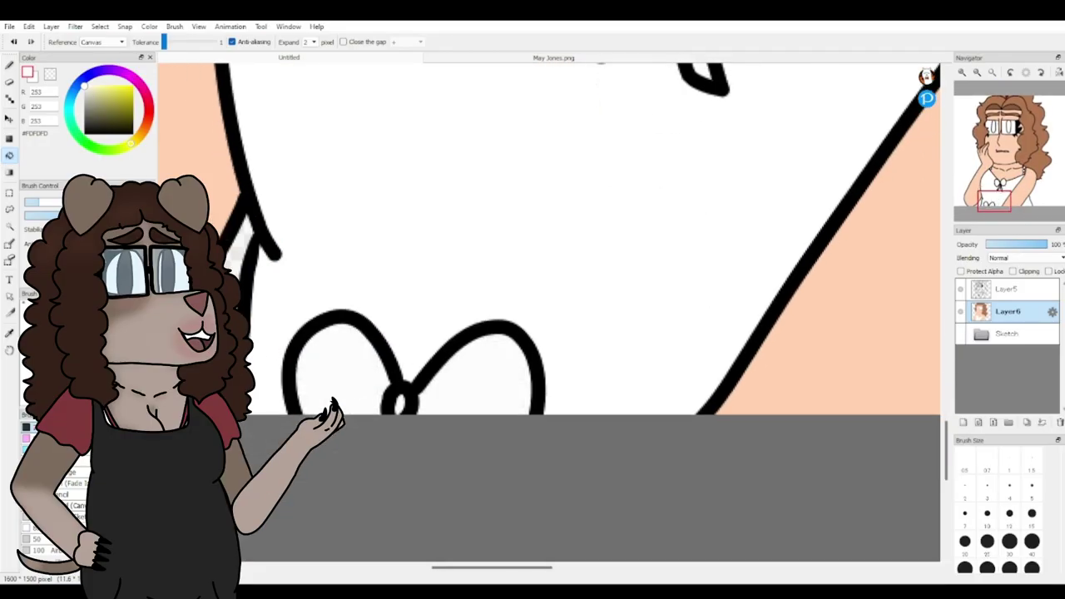
Step: Add a new layer above Layer6 and draw a broken light grey (#F7F7F7) fold line across the lower right dress panel
key(ctrl+shift+n)
key(p)
drag(494, 423, 975, 379)
click(977, 73)
drag(1004, 197, 1014, 200)
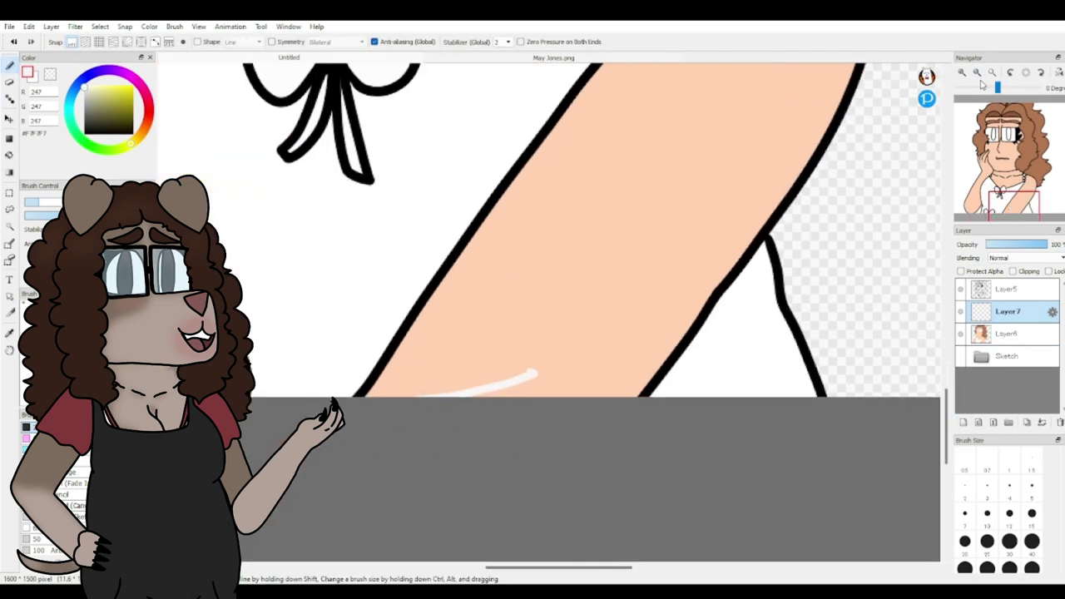
click(977, 72)
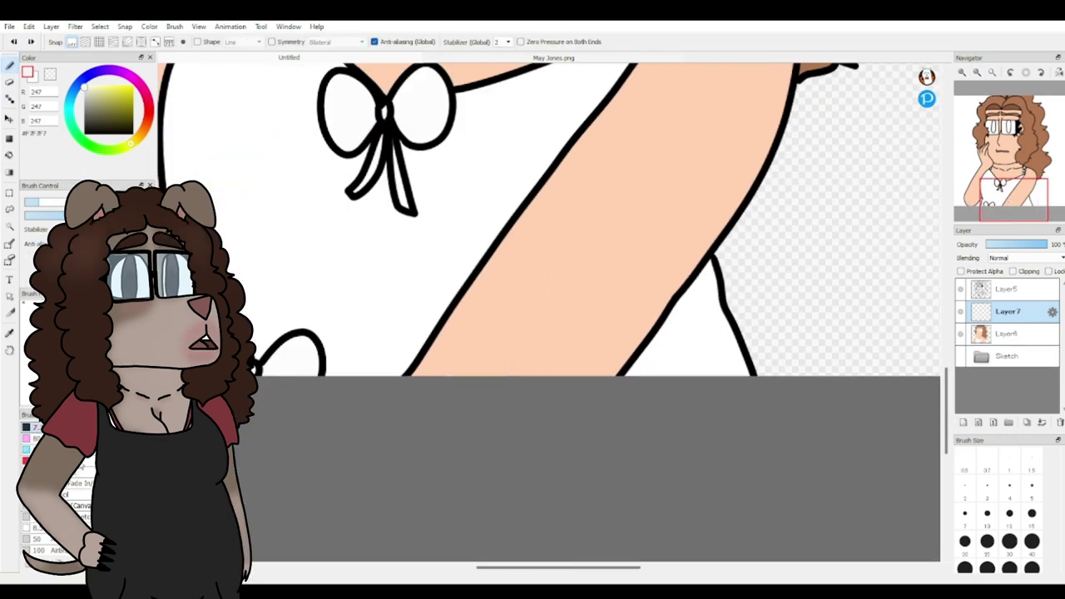
key(e)
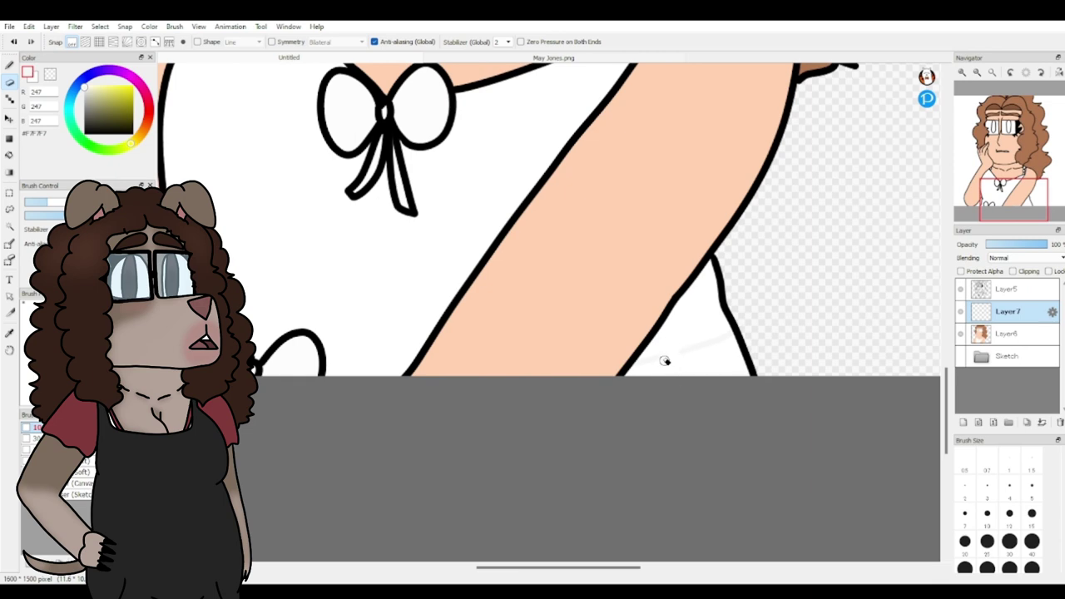
click(9, 65)
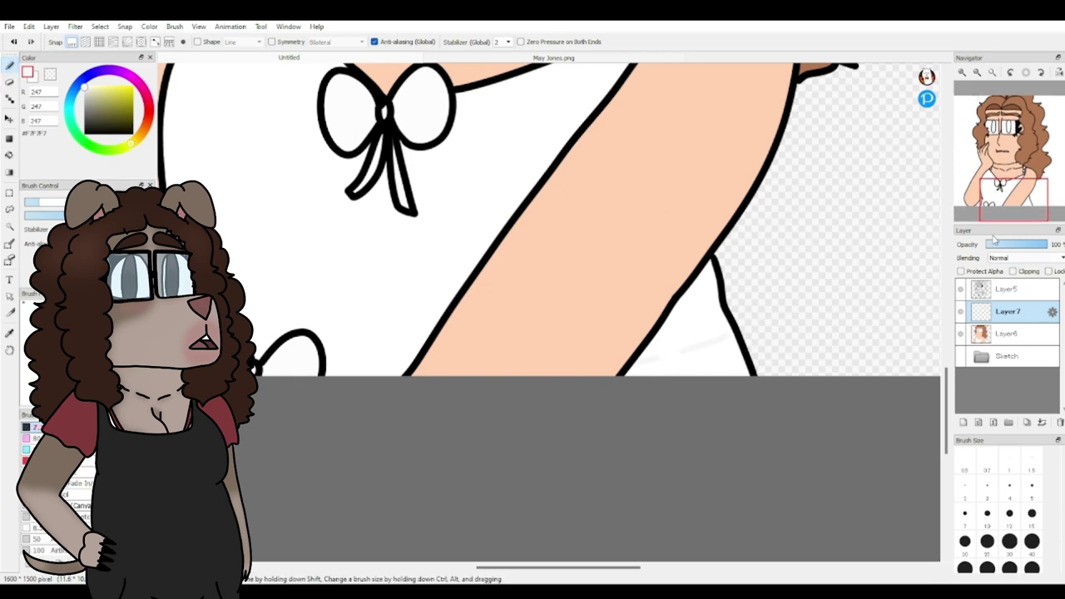
Step: Select the white dress body by color and brush soft #F7F7F7 shading beside the waist bow on Layer7
click(962, 72)
click(984, 204)
click(9, 227)
click(533, 199)
click(961, 311)
click(9, 65)
click(50, 438)
click(52, 202)
click(68, 202)
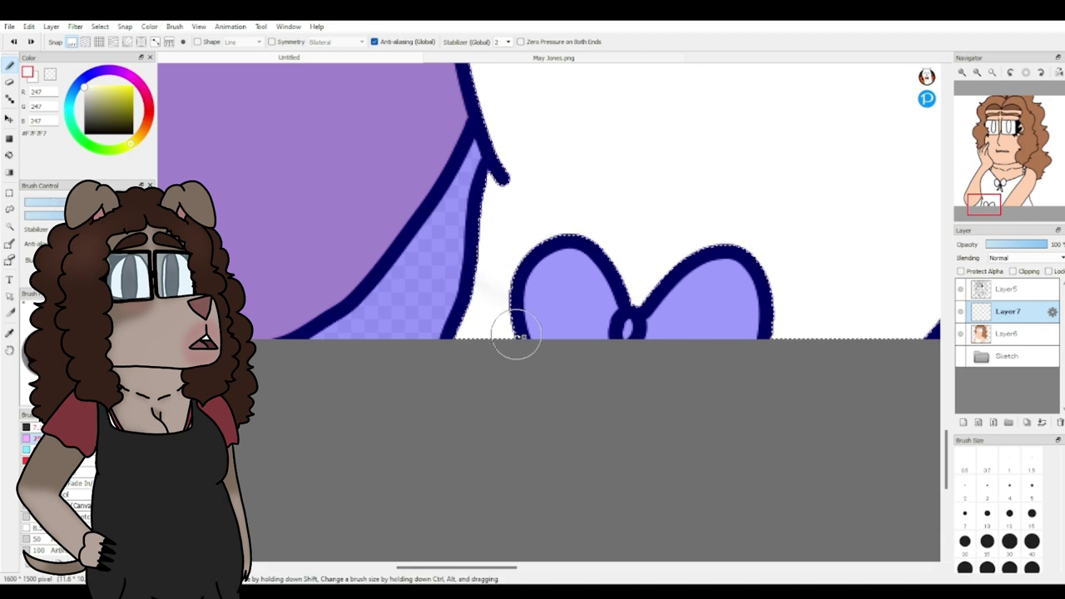
Step: Select the lower right dress panel with the Magic Wand and continue the soft fold shading inside it
drag(1024, 181, 1023, 204)
click(9, 227)
click(600, 246)
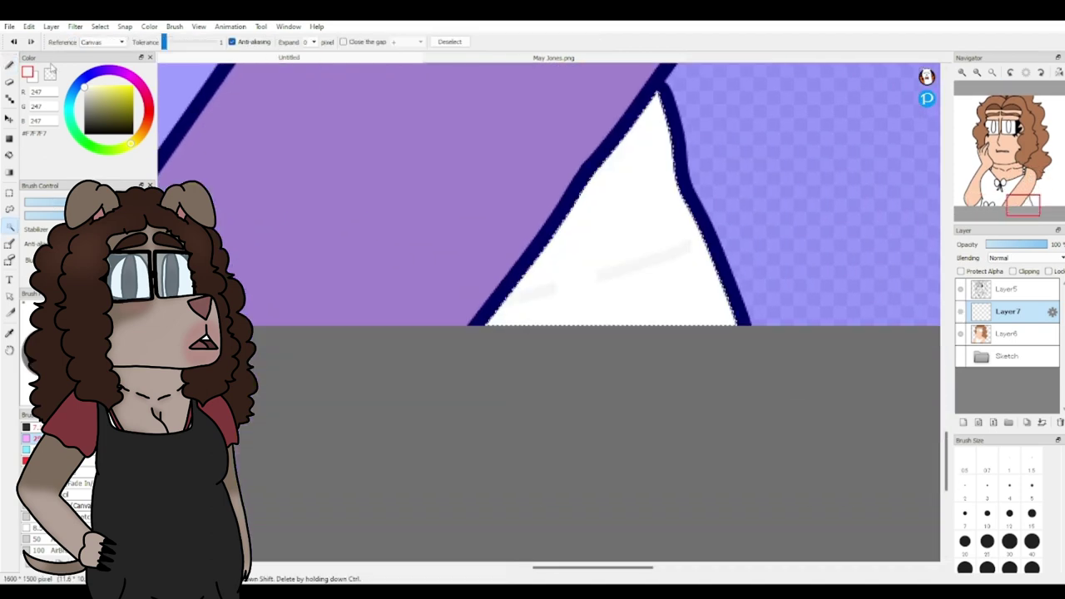
click(9, 65)
Step: Clear the selection and lower Layer7's opacity to 73%
click(9, 208)
click(443, 41)
click(1040, 244)
click(992, 73)
drag(1035, 247, 1026, 261)
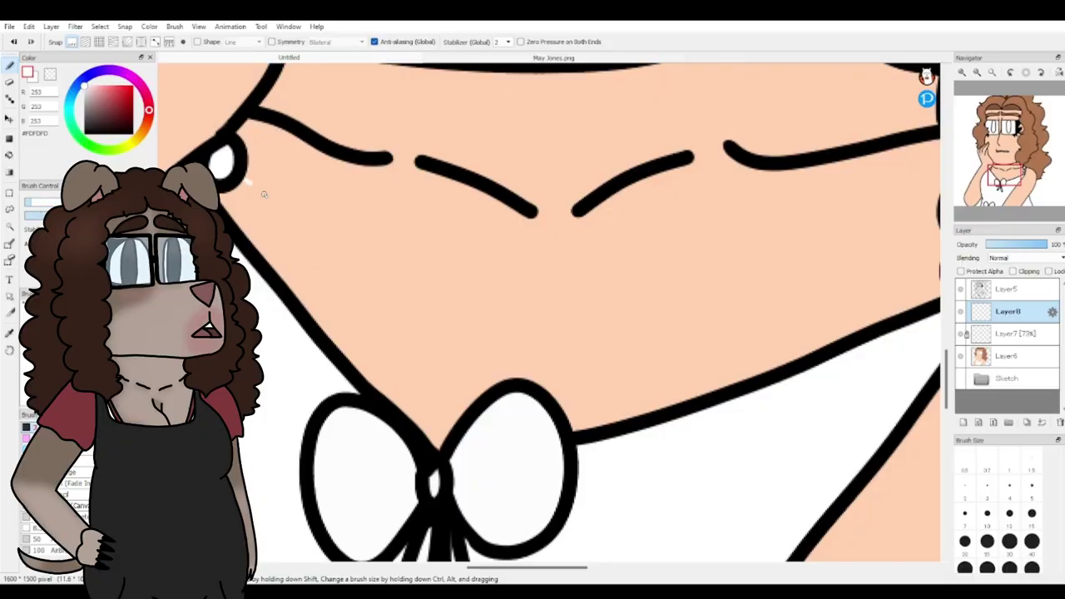
Step: Draw a blocky lace trim outline in off-white (#FDFDFD) along the dress neckline on Layer8
mouse_move(265, 195)
mouse_down()
mouse_move(252, 234)
mouse_move(226, 198)
mouse_move(280, 215)
mouse_move(285, 238)
mouse_move(337, 275)
mouse_move(345, 358)
mouse_move(406, 339)
mouse_move(393, 398)
mouse_move(444, 416)
mouse_move(491, 388)
mouse_move(574, 417)
mouse_move(620, 375)
mouse_move(624, 354)
mouse_move(703, 391)
mouse_up()
click(44, 202)
click(13, 41)
click(1012, 185)
drag(503, 270, 563, 255)
mouse_move(573, 285)
mouse_down()
mouse_move(585, 228)
mouse_move(637, 253)
mouse_up()
drag(636, 237, 739, 177)
Step: Fill every block of the neckline lace trim with off-white (#FDFDFD) on Layer8
click(1009, 172)
click(9, 156)
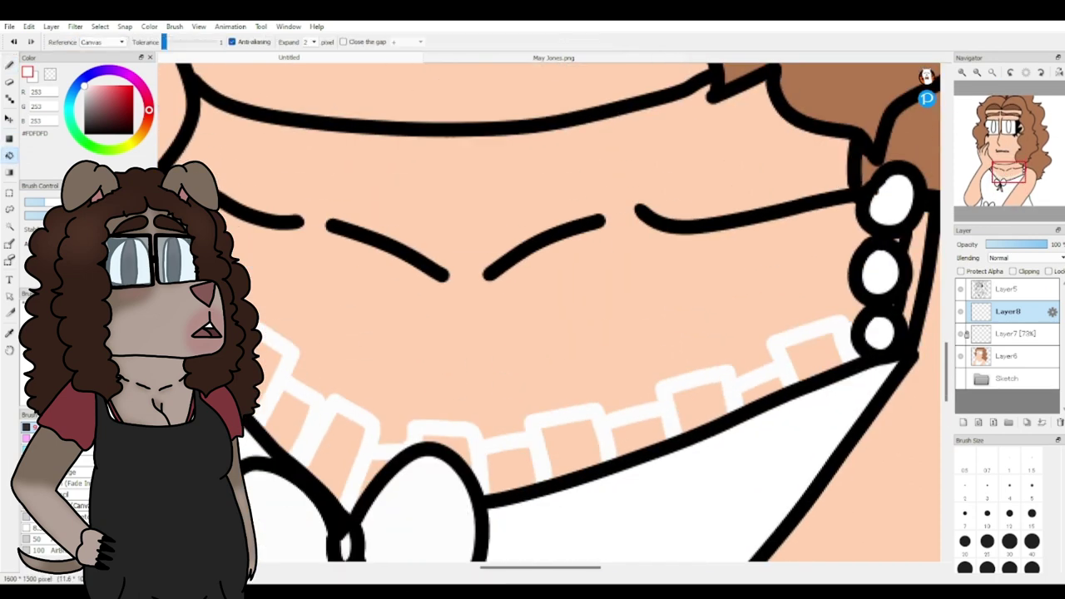
click(270, 373)
click(289, 416)
click(326, 435)
click(377, 468)
click(452, 441)
click(509, 460)
click(558, 434)
click(635, 435)
click(702, 406)
click(762, 389)
click(812, 354)
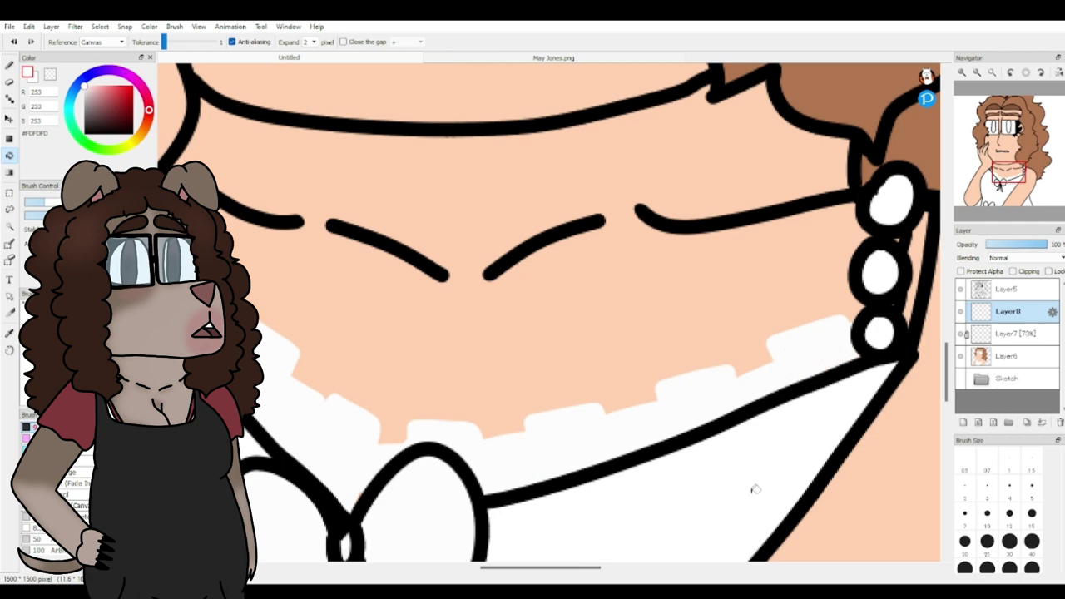
Step: Choose pale yellow (#F7F5CA) and fill both loops of the waist bow
click(991, 202)
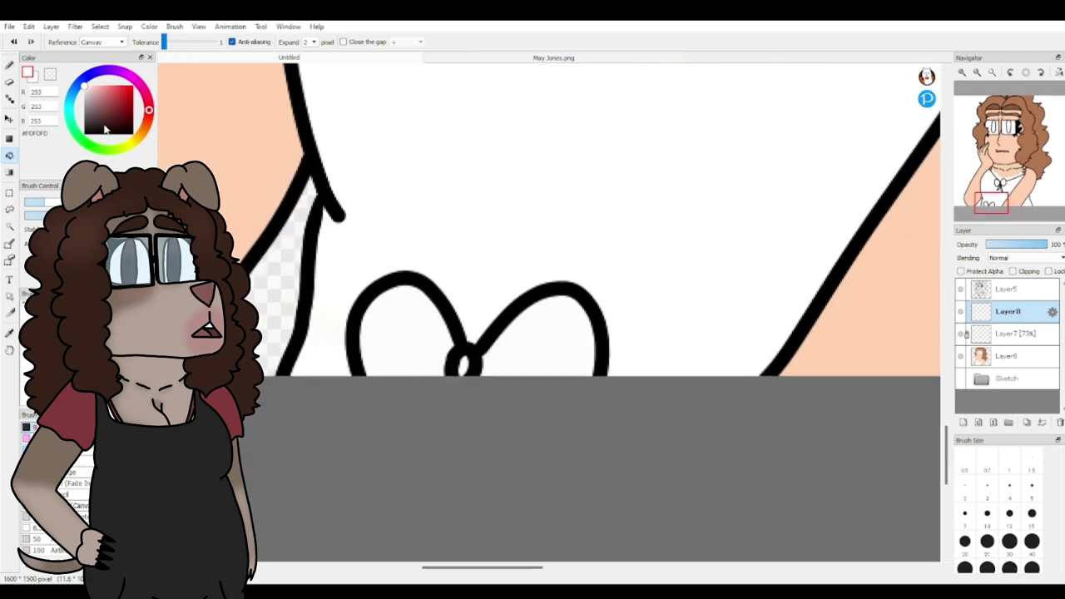
click(131, 144)
click(94, 86)
click(416, 327)
click(549, 333)
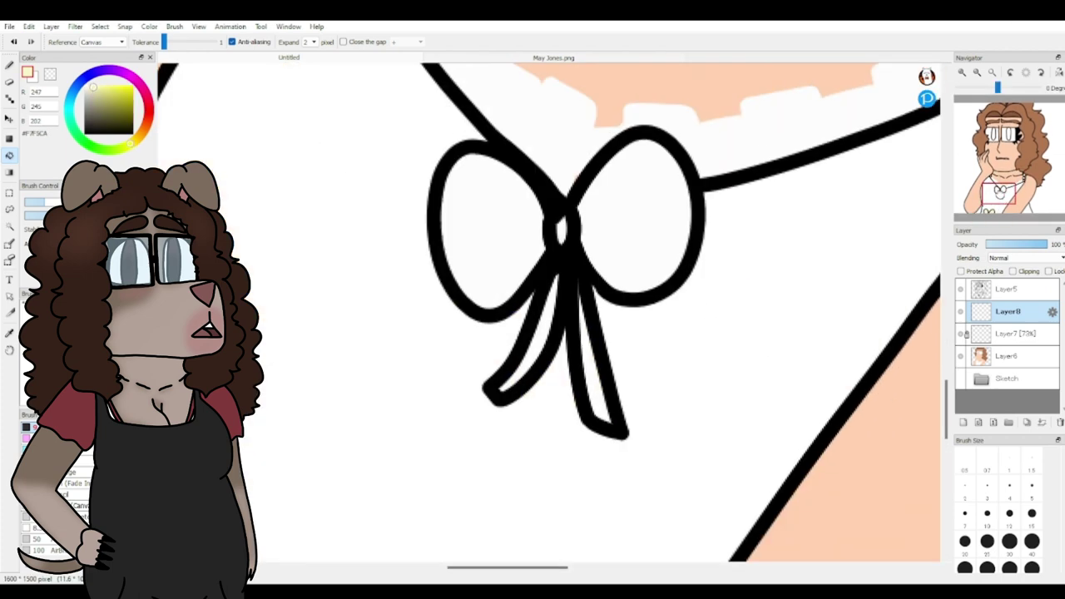
Step: Try Layer8 at 53% opacity
scroll(550, 312, up, 3)
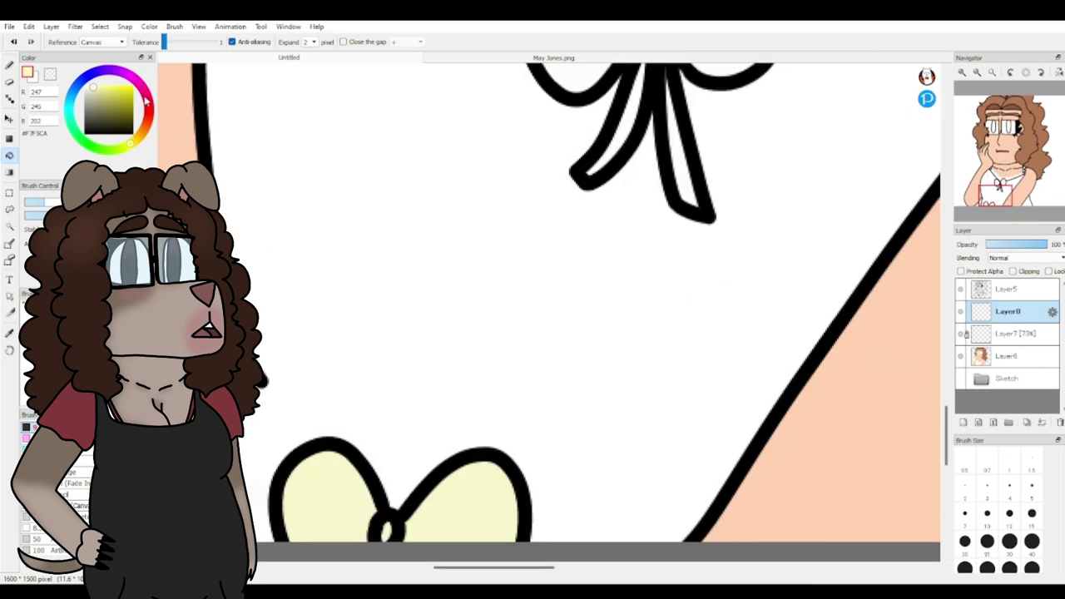
key(ctrl+z)
key(ctrl+z)
click(1039, 333)
key(ctrl+y)
key(ctrl+y)
click(1009, 311)
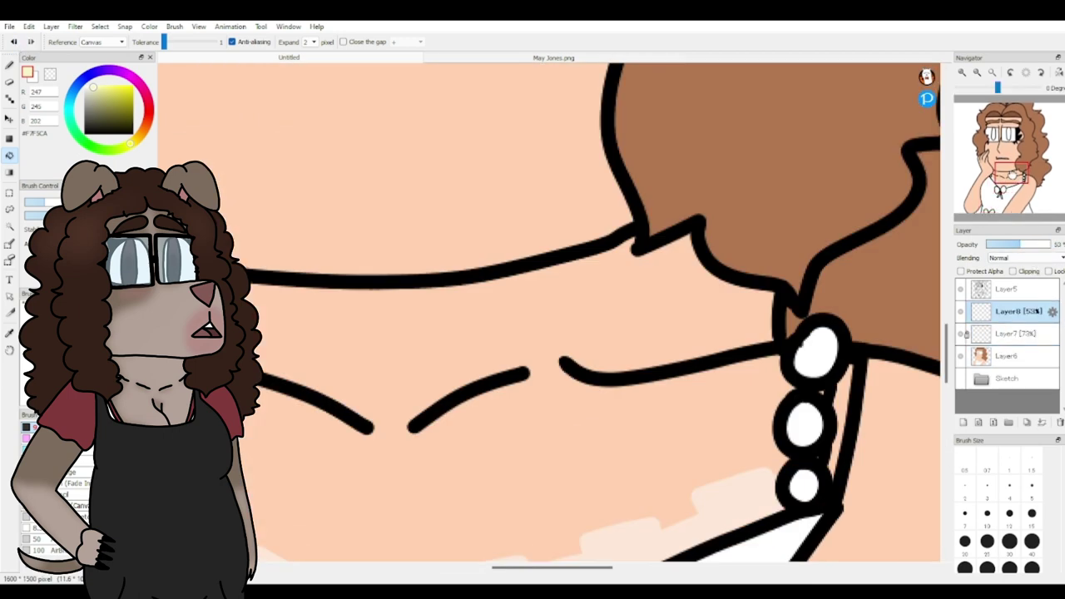
Step: Shade the divisions of the neckline lace in light grey (#F7F7F7) on Layer8 and set the layer's opacity to 63%
mouse_move(1047, 244)
mouse_down()
mouse_move(1026, 248)
mouse_move(1050, 245)
mouse_up()
click(9, 65)
alt+click(805, 325)
click(88, 86)
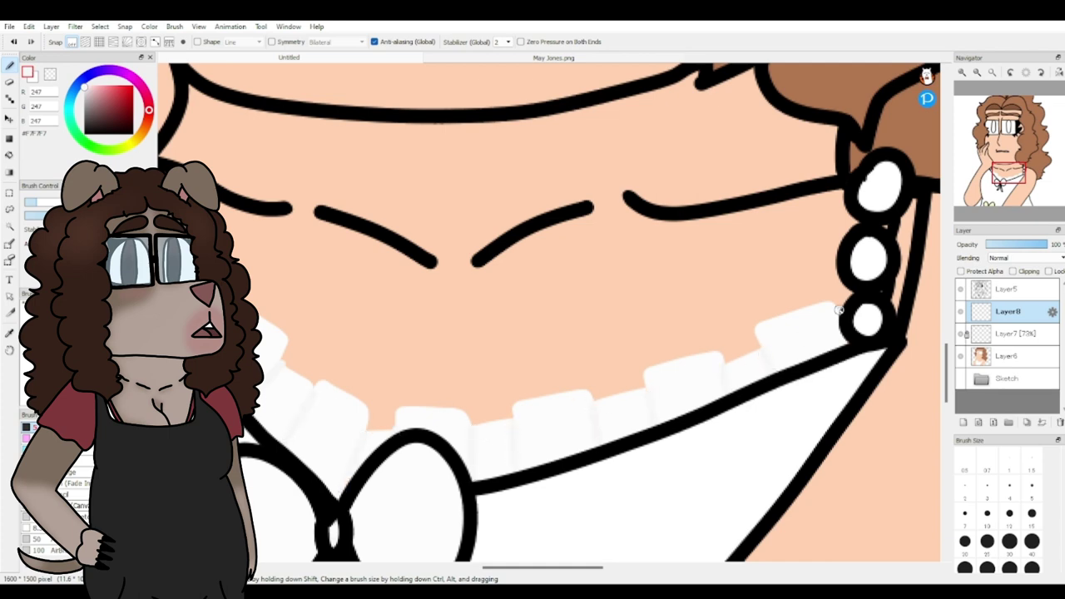
drag(1027, 244, 1025, 244)
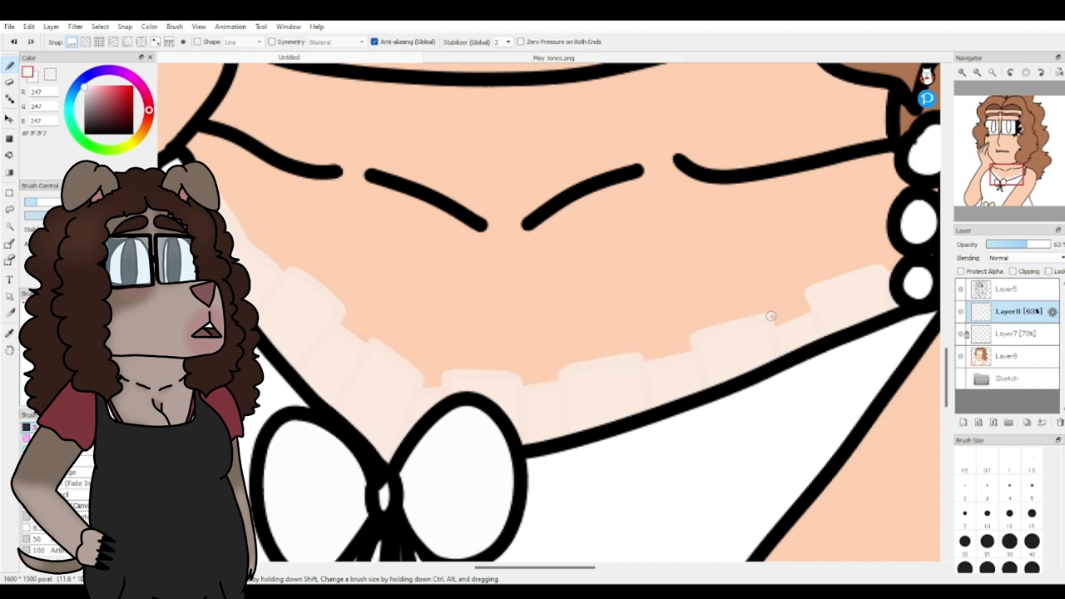
drag(876, 266, 889, 278)
mouse_move(1015, 176)
mouse_down()
mouse_move(1030, 183)
mouse_move(1017, 178)
mouse_move(1025, 172)
mouse_up()
click(992, 72)
click(965, 73)
click(966, 73)
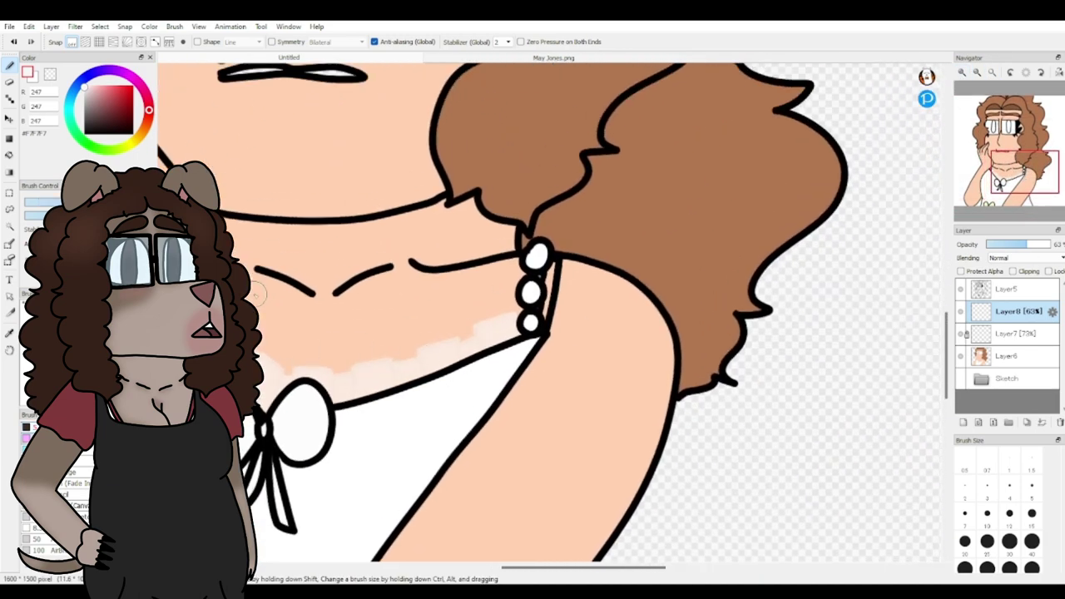
Step: Add a new layer above Layer5 and a background layer at the bottom filled with dusty red (#935A5A)
click(1006, 361)
click(1007, 290)
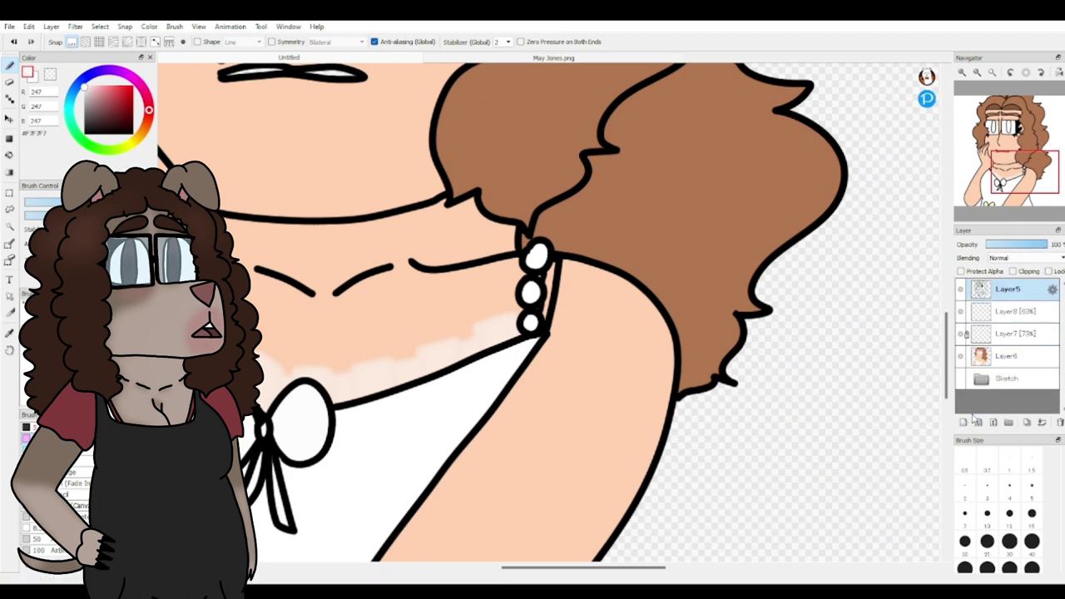
click(971, 422)
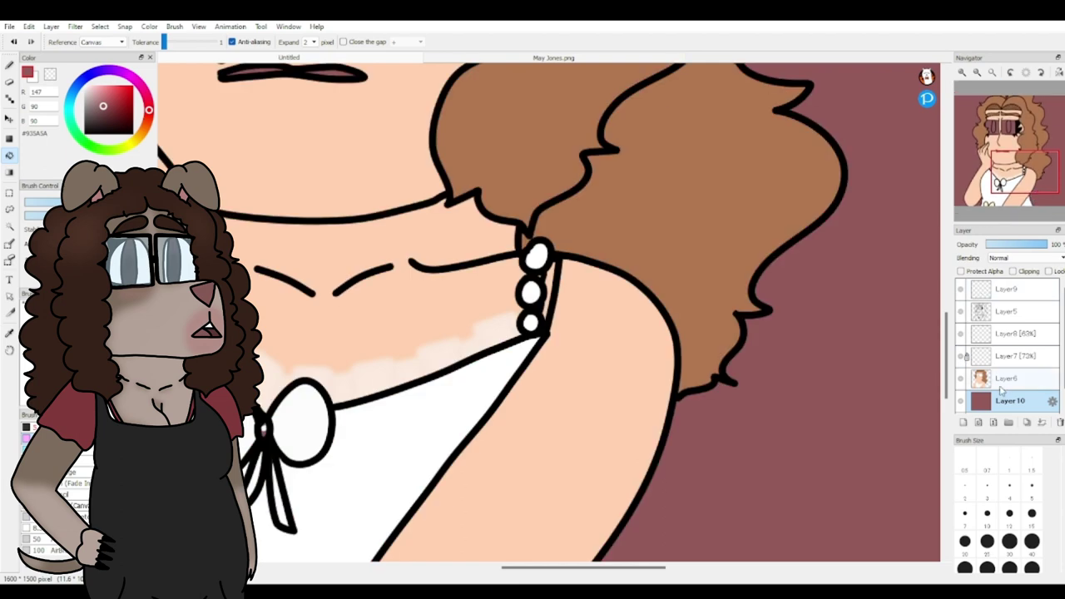
Step: Fill the eyes behind the glasses, including the irises, with white (#FFFFFF) on Layer6
click(1007, 378)
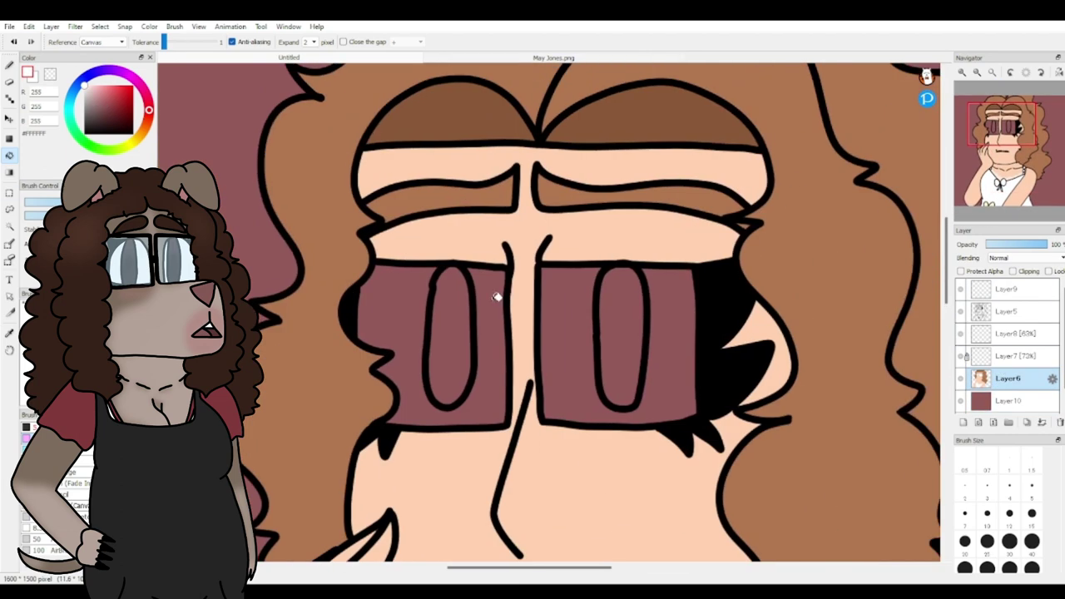
click(496, 297)
click(450, 333)
click(566, 333)
click(599, 309)
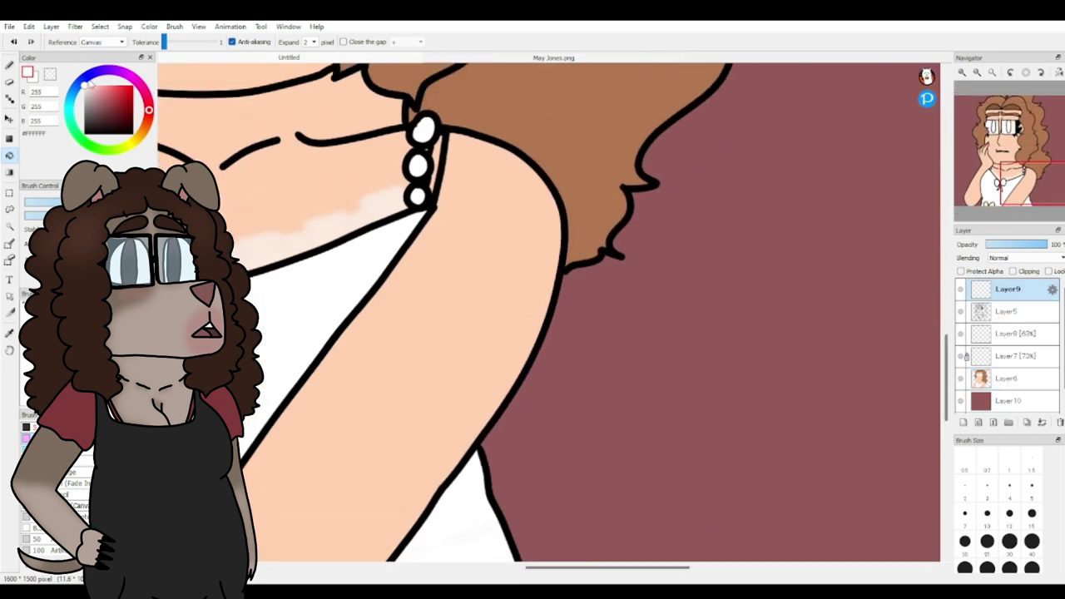
Step: Draw a rounded sleeve outline in white (#FFFFFF) around the shoulder and upper arm on Layer9
key(b)
scroll(702, 221, up, 2)
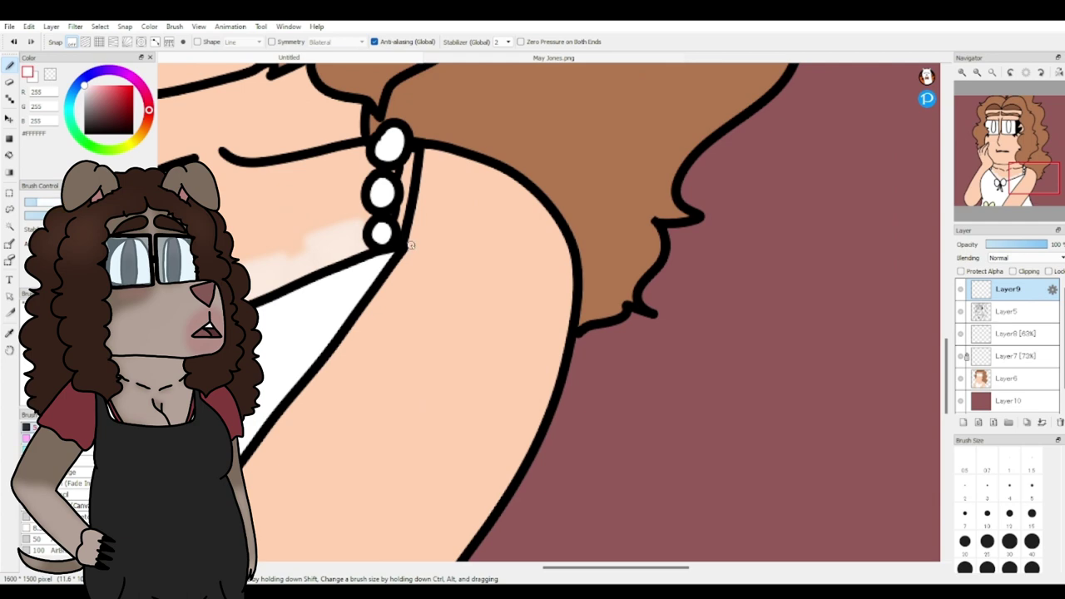
mouse_move(410, 247)
mouse_down()
mouse_move(427, 177)
mouse_move(473, 123)
mouse_move(588, 387)
mouse_move(458, 423)
mouse_move(343, 341)
mouse_up()
drag(403, 255, 345, 339)
scroll(375, 316, up, 2)
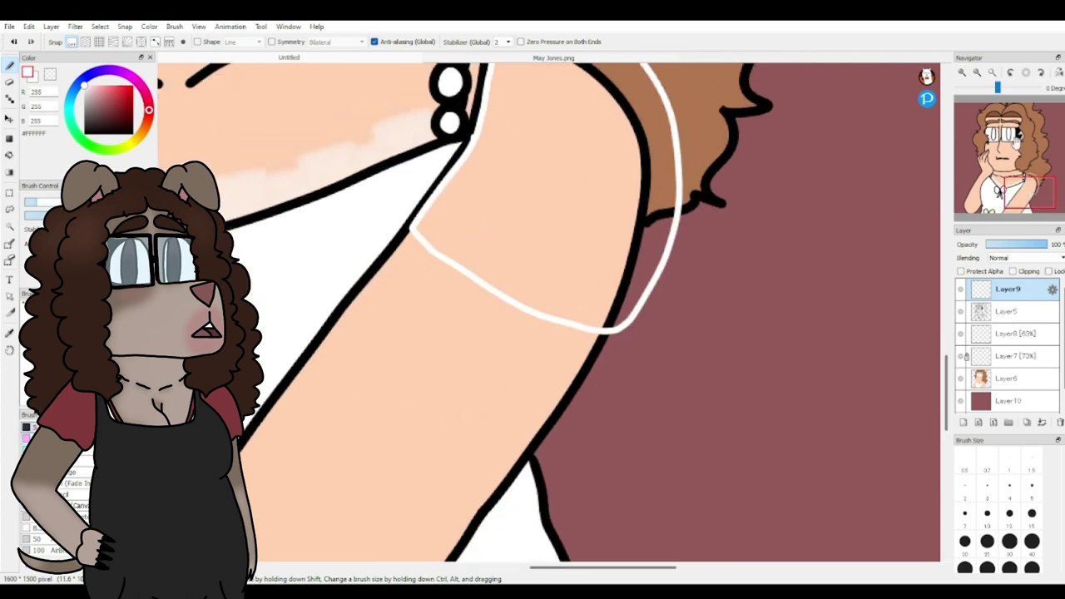
Step: Sketch a row of white lace blocks along the sleeve's hem on Layer9
drag(342, 193, 388, 249)
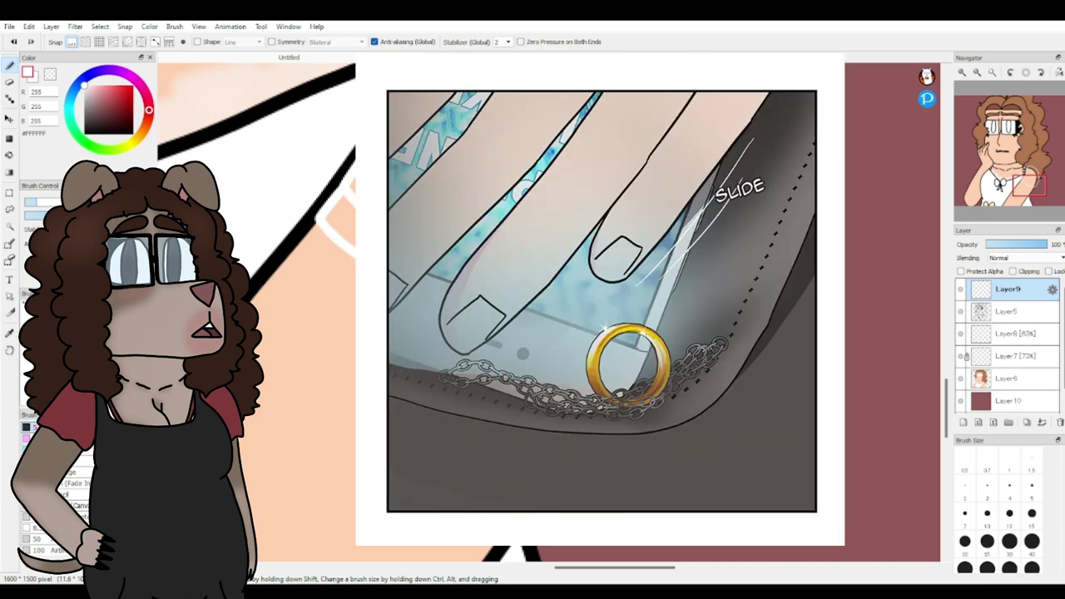
mouse_move(506, 325)
mouse_down()
mouse_move(530, 340)
mouse_move(561, 328)
mouse_up()
mouse_move(547, 349)
mouse_down()
mouse_move(541, 366)
mouse_move(606, 345)
mouse_up()
key(ctrl+z)
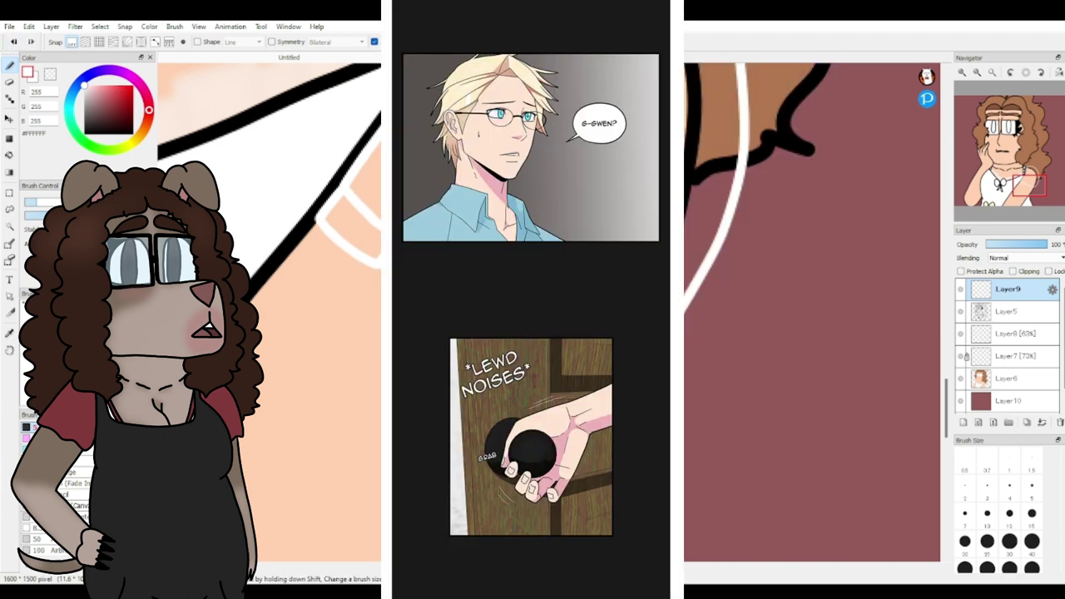
Step: Try Layer8 at 100% opacity, then undo and return to Layer9
click(1031, 176)
click(1020, 333)
drag(1026, 245, 1051, 244)
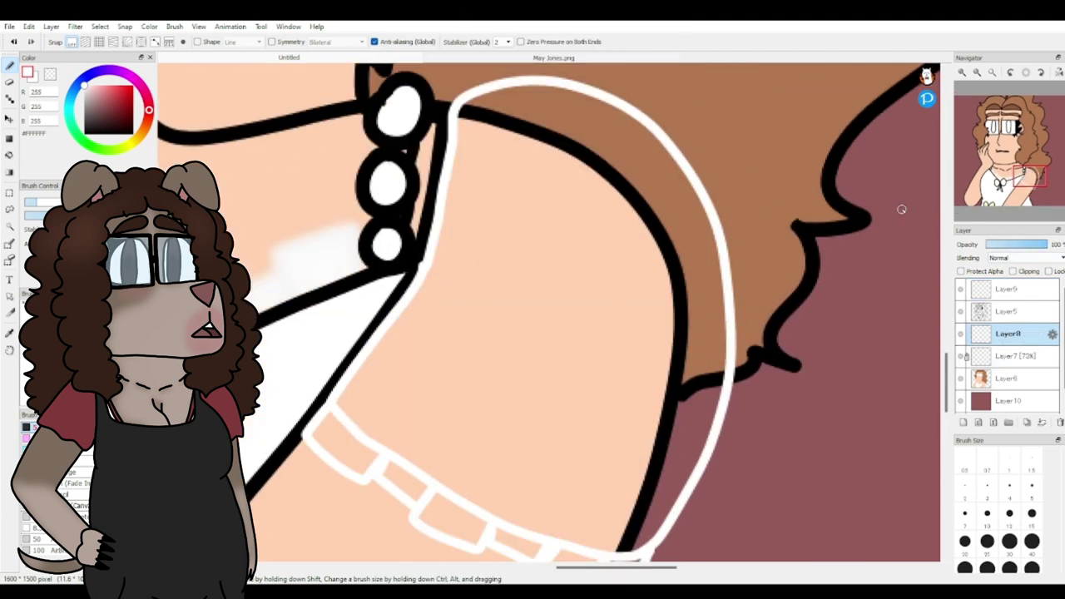
click(1009, 290)
key(ctrl+z)
Step: Try filling the sleeve and its hem lace blocks with white (#FFFFFF), then undo the lace fills
click(9, 155)
click(583, 316)
click(703, 300)
click(343, 447)
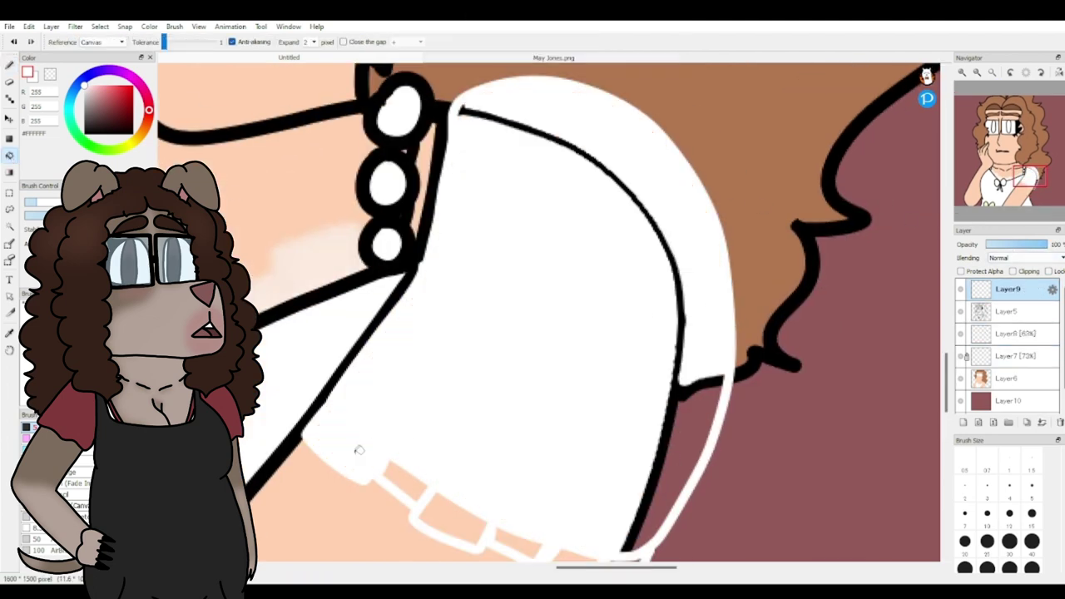
click(401, 483)
click(454, 520)
click(519, 545)
key(ctrl+z)
key(ctrl+z)
key(ctrl+z)
key(ctrl+z)
Step: Try shading along the sleeve hem in light grey (#F7F7F7), then undo back to the bare sleeve outline
click(9, 66)
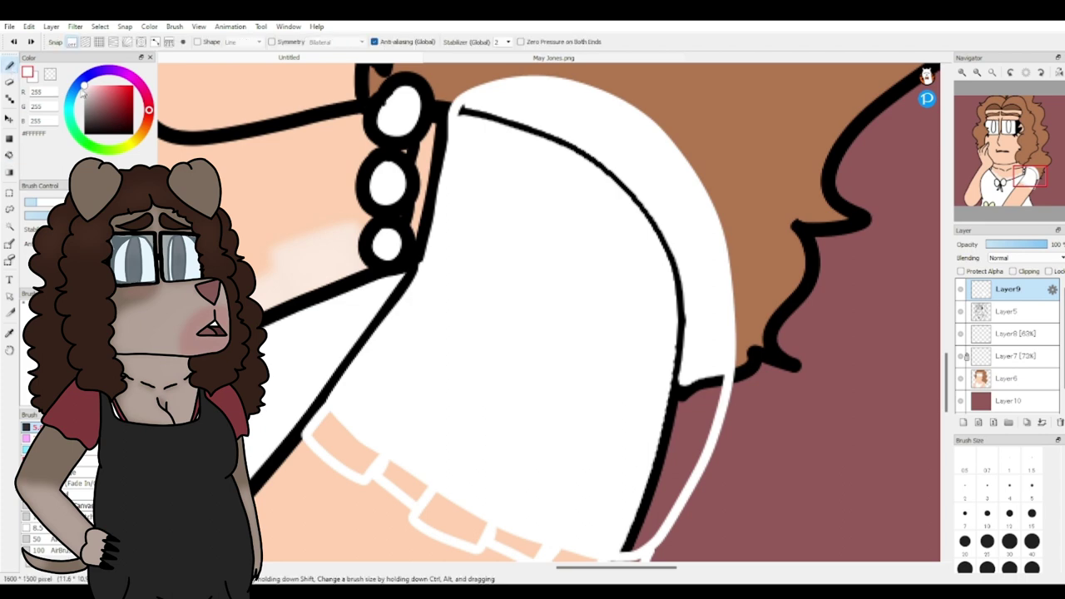
drag(79, 92, 81, 87)
drag(1052, 177, 1032, 179)
drag(458, 225, 582, 229)
drag(1031, 178, 1026, 185)
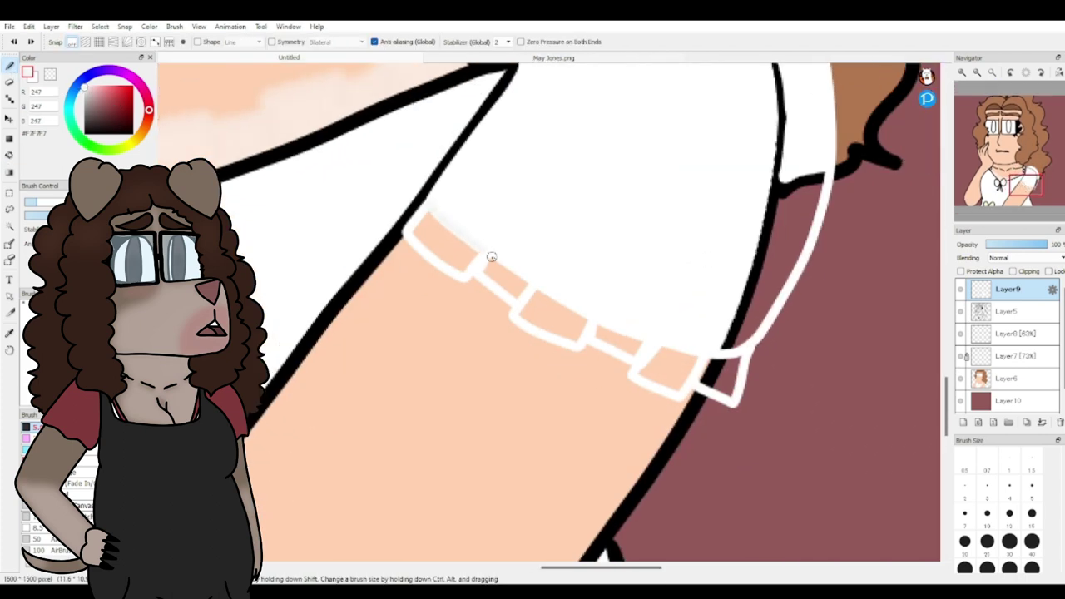
drag(510, 266, 562, 297)
click(14, 42)
drag(435, 212, 519, 282)
click(14, 42)
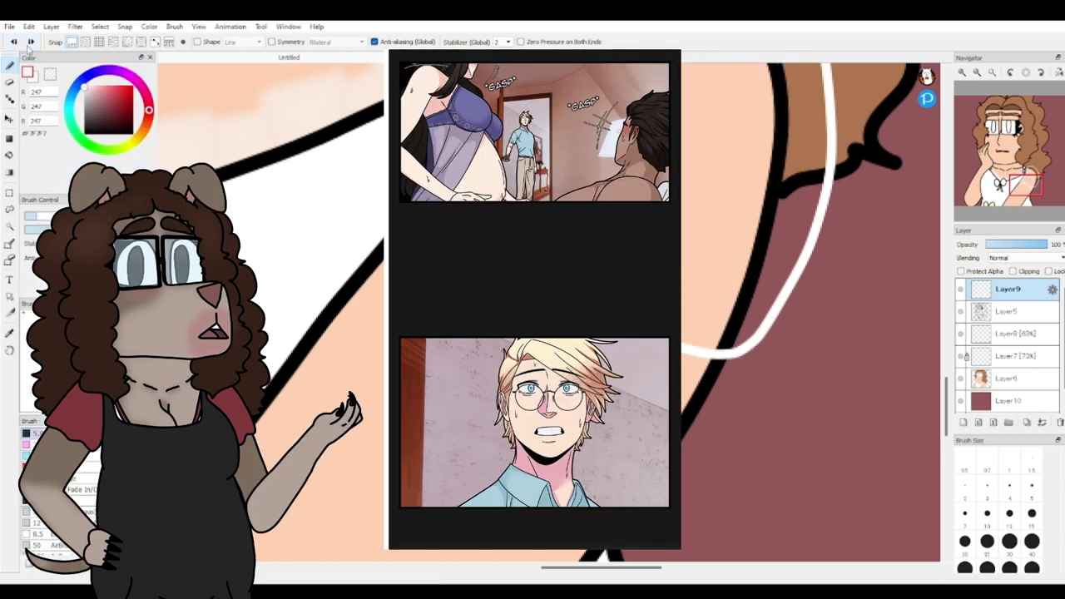
Step: Outline a blocky lace trim along the sleeve hem in light grey (#F7F7F7) on a new layer
key(ctrl+shift+n)
mouse_move(425, 202)
mouse_down()
mouse_move(606, 329)
mouse_move(737, 357)
mouse_up()
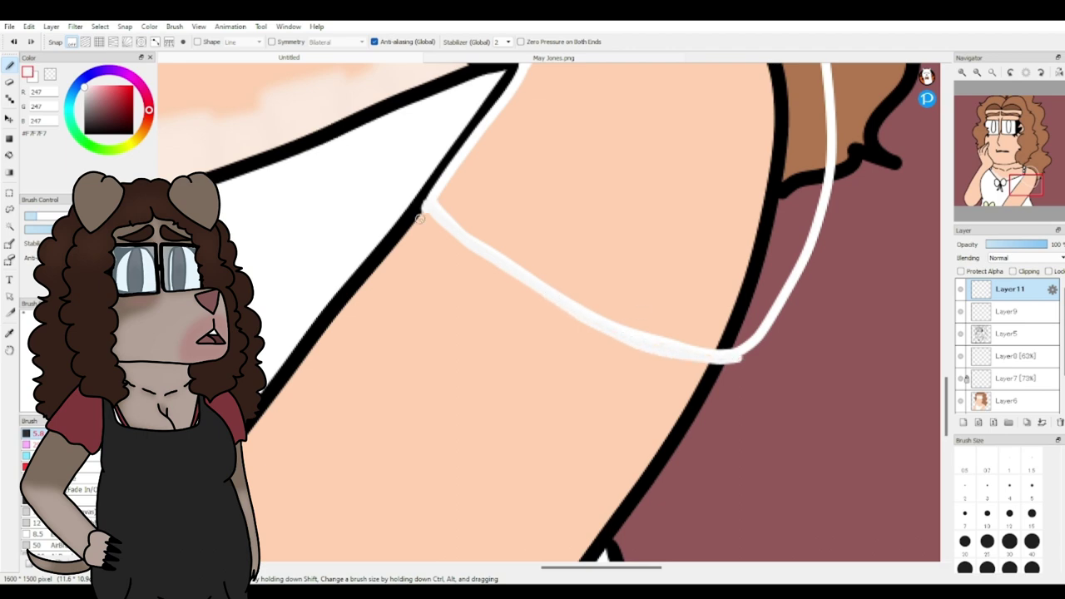
mouse_move(541, 329)
mouse_down()
mouse_move(604, 339)
mouse_move(630, 369)
mouse_move(716, 408)
mouse_move(738, 360)
mouse_up()
Step: Add a layer beneath the lace outline and fill each sleeve lace block with white (#FFFFFF)
click(1001, 314)
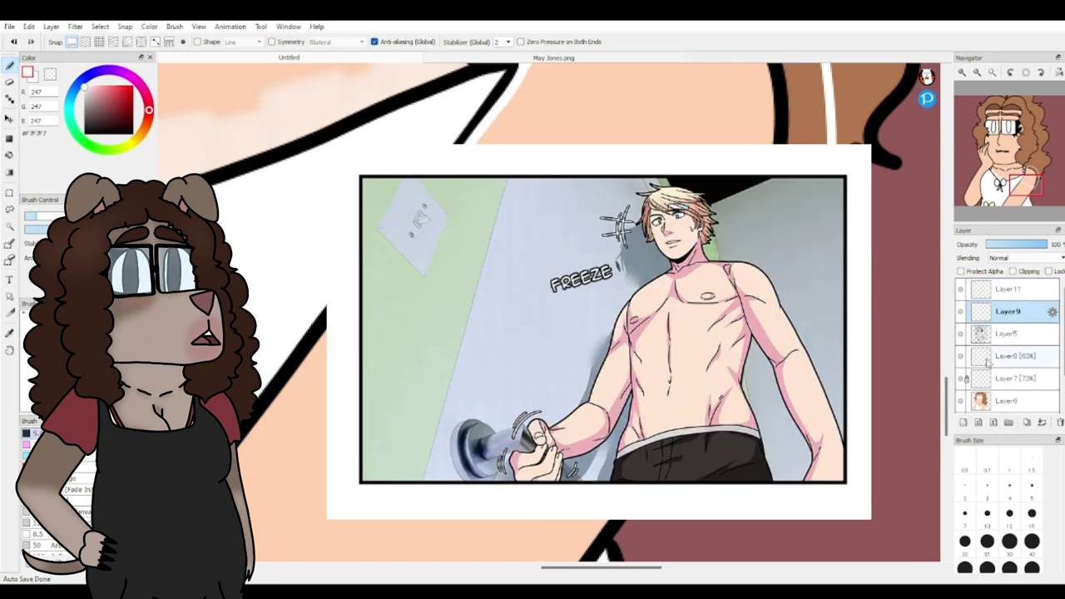
click(964, 423)
key(g)
click(447, 257)
click(509, 285)
click(572, 330)
click(638, 356)
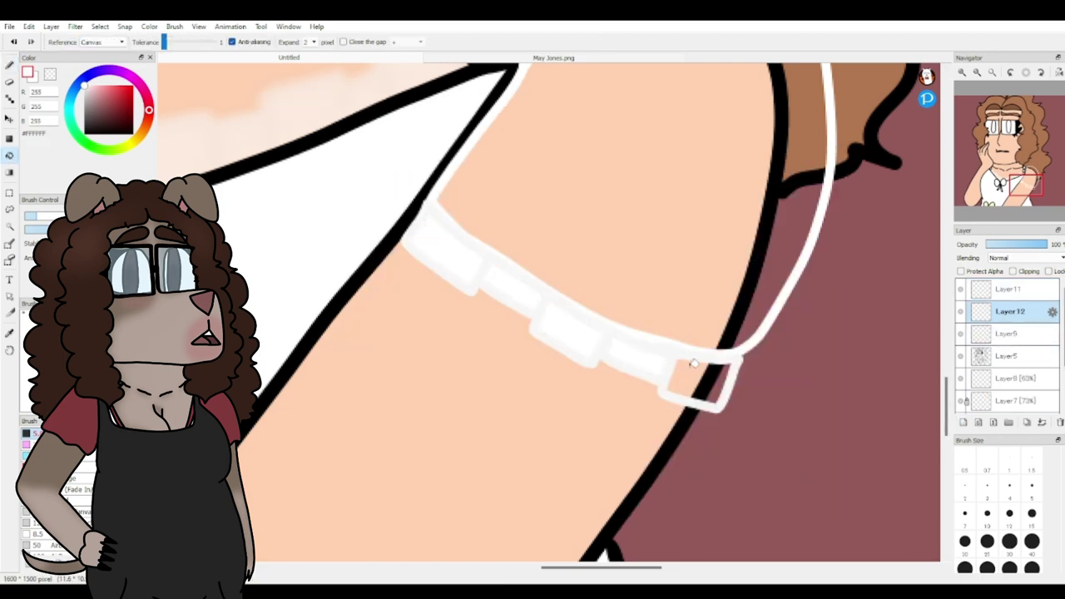
click(707, 329)
click(691, 383)
Step: Merge the sleeve lace outline with its fill and blur it, then duplicate the lace layer and merge the copies
key(b)
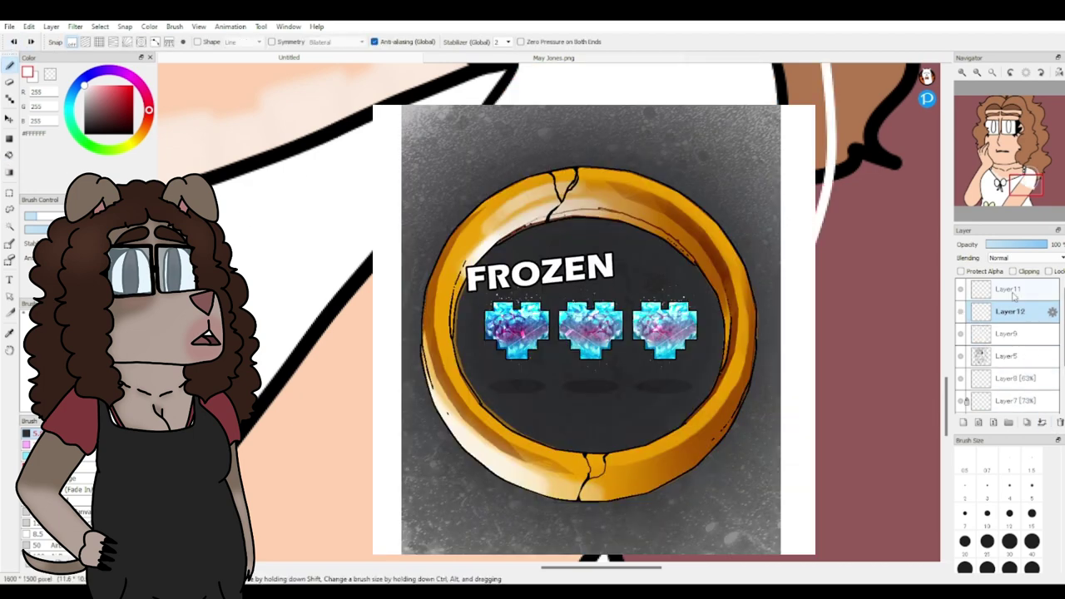
click(1035, 288)
click(1042, 423)
mouse_move(414, 218)
mouse_down()
mouse_move(677, 366)
mouse_move(756, 397)
mouse_up()
click(1027, 423)
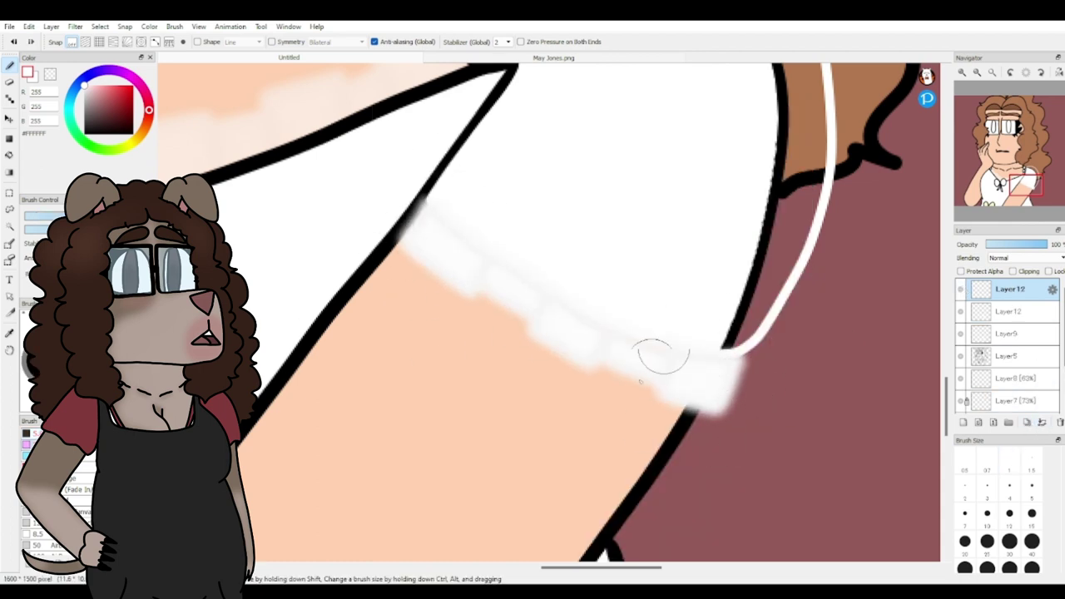
click(1042, 424)
Step: Try merging the lace into Layer9 and filling the outer part of the sleeve with white
click(1043, 425)
drag(732, 342, 436, 228)
drag(1015, 167, 1032, 175)
click(9, 156)
click(594, 191)
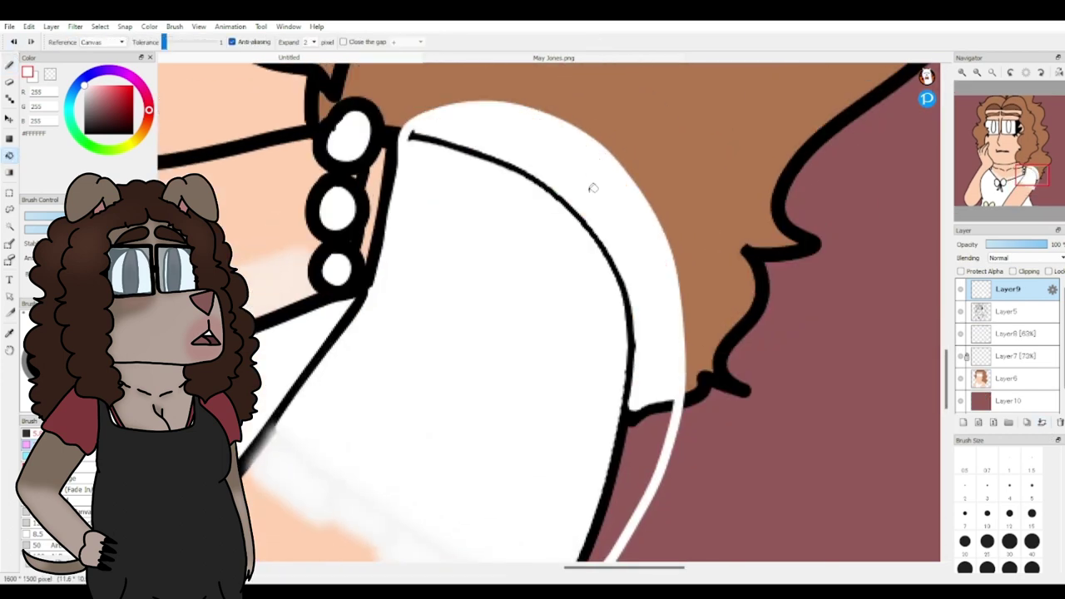
click(14, 42)
Step: Hide the sleeve lace layer and fill the whole sleeve with white (#FFFFFF) on Layer9
click(963, 422)
click(960, 312)
click(960, 312)
click(960, 334)
click(960, 334)
click(961, 312)
click(960, 288)
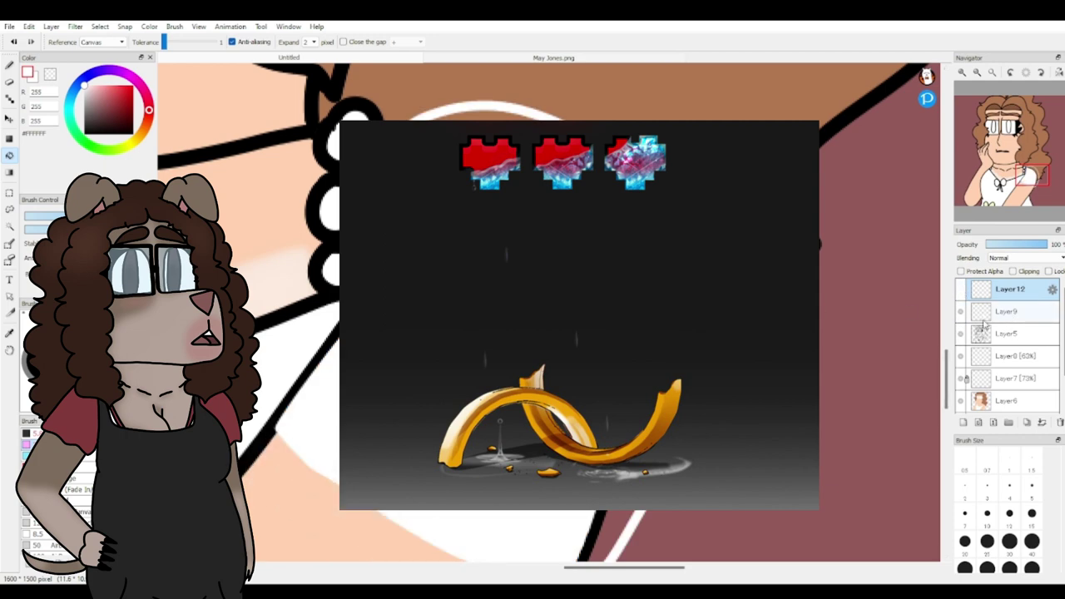
click(1007, 313)
key(b)
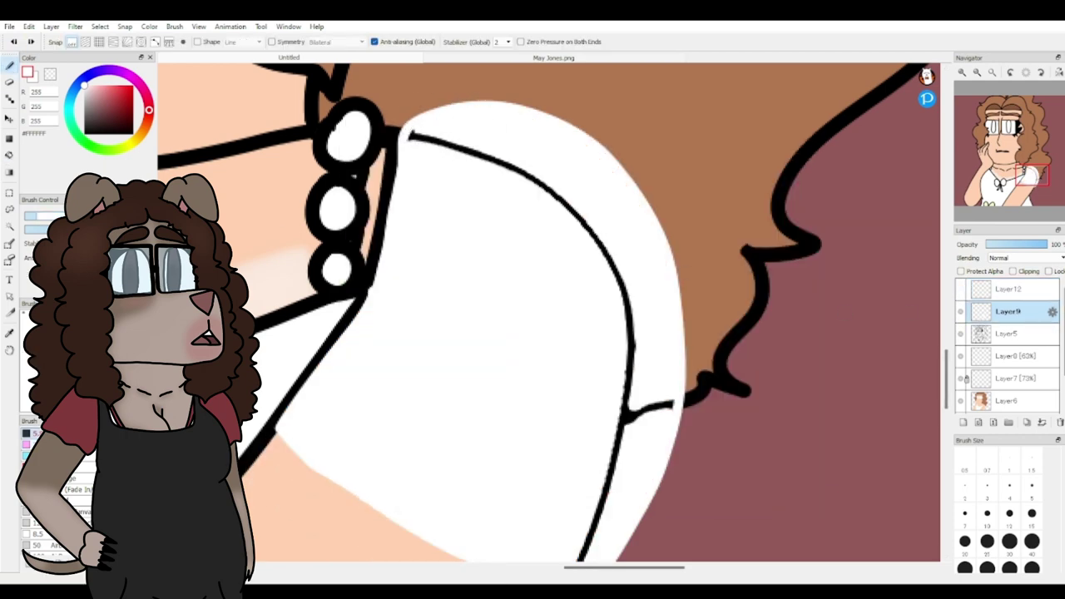
Step: Paint white over the black shoulder, hair and arm lines inside the sleeve on Layer9
click(1007, 333)
click(1032, 311)
mouse_move(518, 178)
mouse_down()
mouse_move(481, 191)
mouse_move(508, 162)
mouse_move(622, 477)
mouse_move(654, 408)
mouse_up()
click(1033, 180)
drag(566, 466, 616, 263)
drag(645, 375, 618, 407)
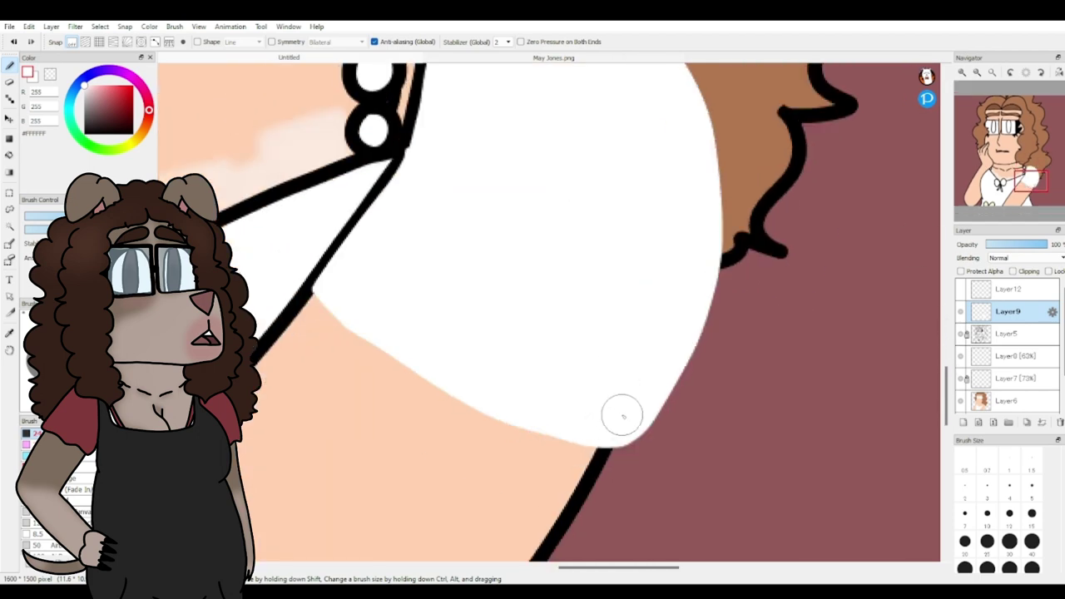
Step: Merge the sleeve lace layer into Layer9 and brush along the sleeve hem
click(1029, 290)
click(1042, 423)
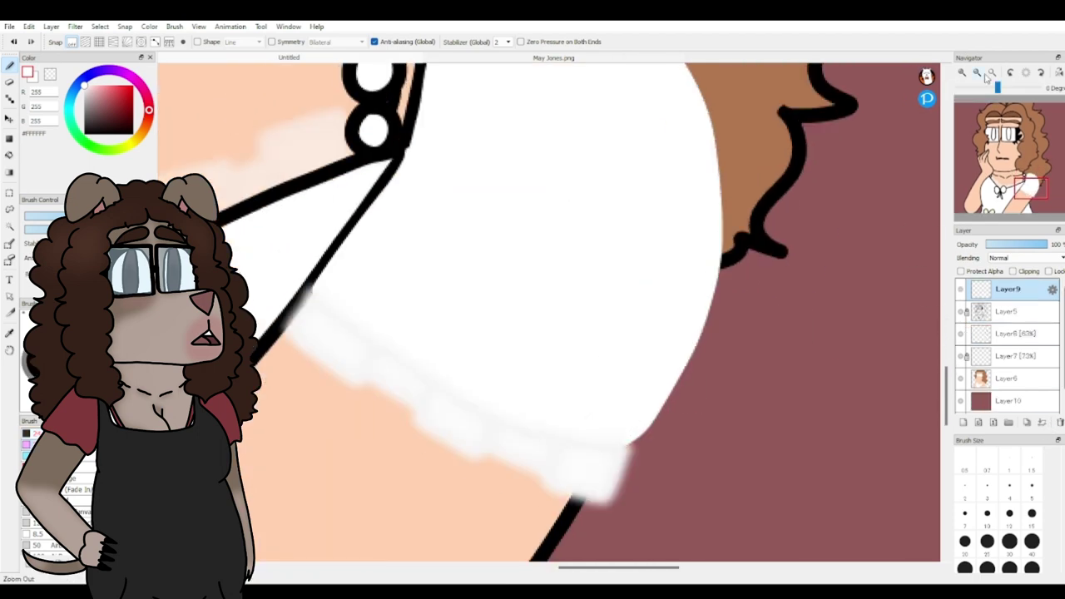
click(977, 73)
mouse_move(405, 283)
mouse_down()
mouse_move(464, 214)
mouse_move(644, 302)
mouse_move(620, 386)
mouse_up()
Step: Set Layer9's opacity to 84% and lock it, and hide the dusty red background layer
click(961, 335)
click(961, 334)
mouse_move(1045, 244)
mouse_down()
mouse_move(1030, 248)
mouse_move(1043, 252)
mouse_up()
mouse_move(1029, 179)
mouse_down()
mouse_move(1008, 180)
mouse_move(1033, 175)
mouse_move(1020, 156)
mouse_move(1023, 196)
mouse_up()
click(961, 401)
click(977, 72)
click(977, 72)
click(1049, 272)
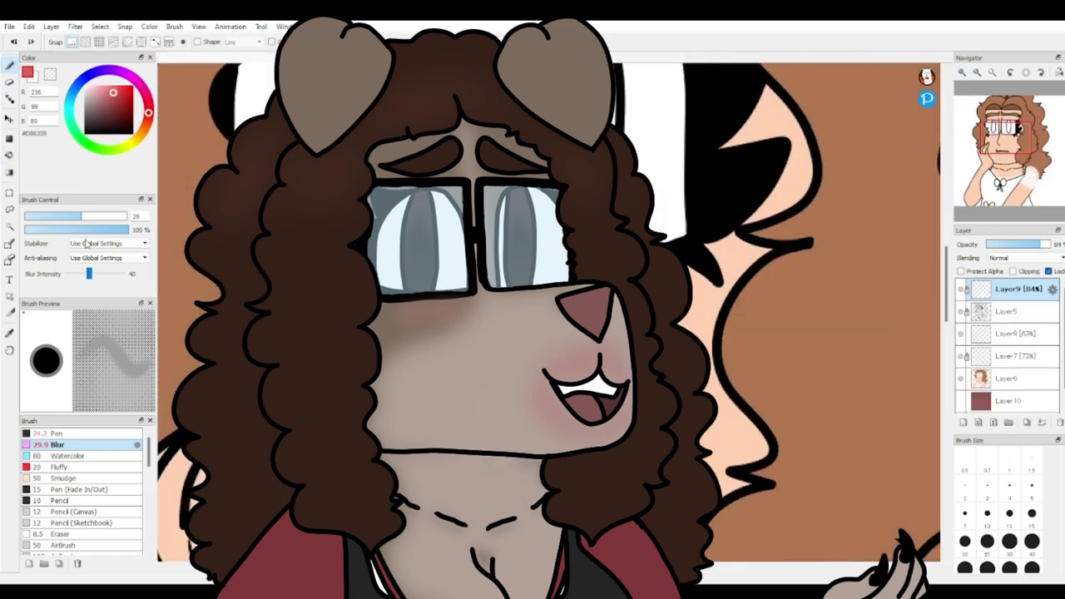
Step: Lock Layer8 and paint the inside of the mouth in coral red (#D86359) on Layer6
mouse_move(958, 104)
click(964, 73)
click(967, 333)
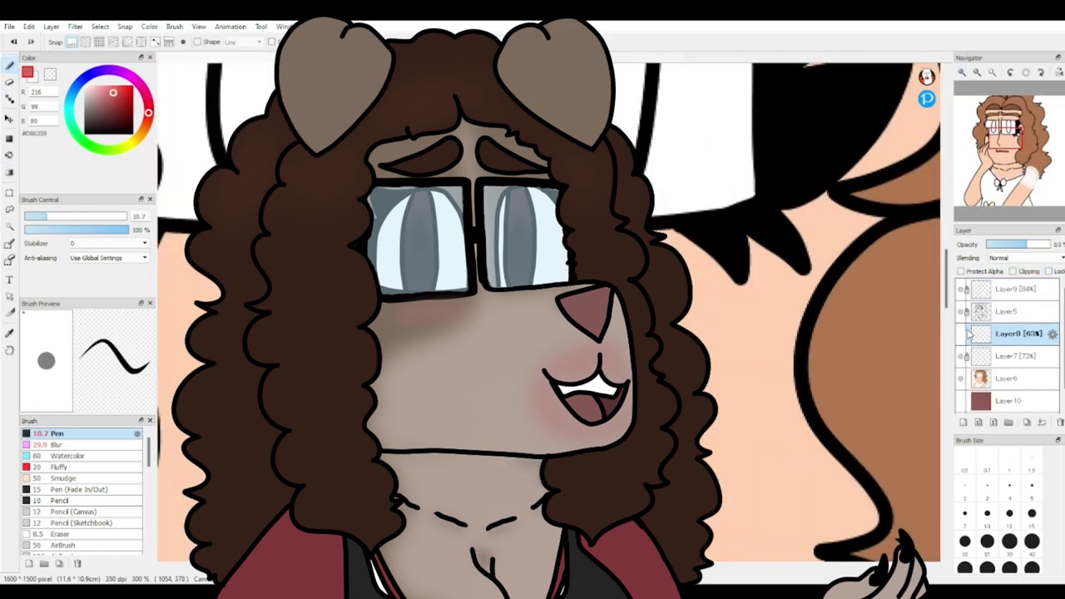
click(1000, 158)
click(1008, 379)
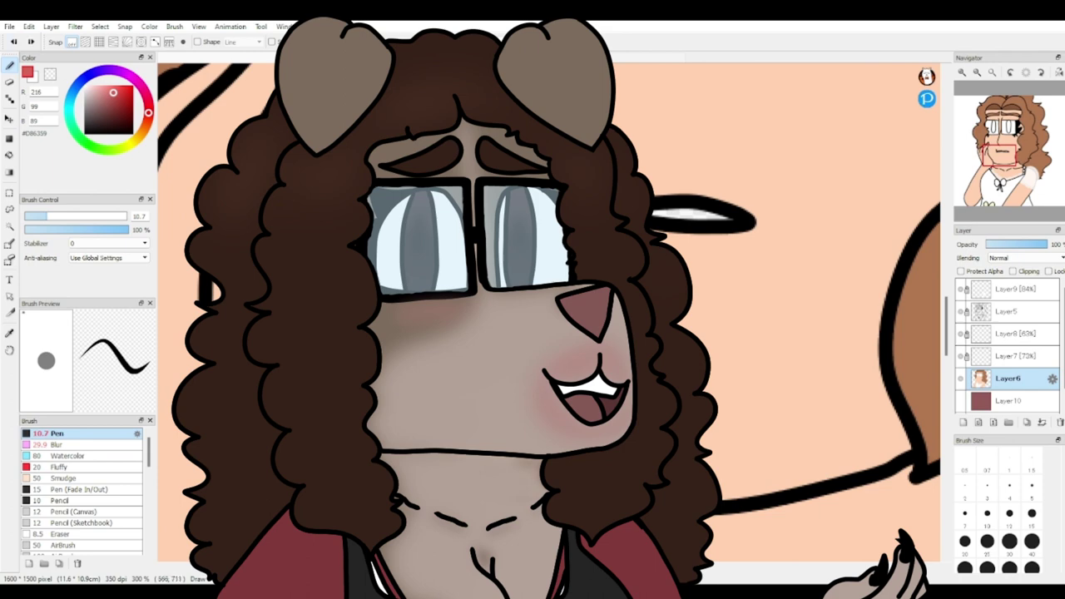
drag(654, 211, 746, 219)
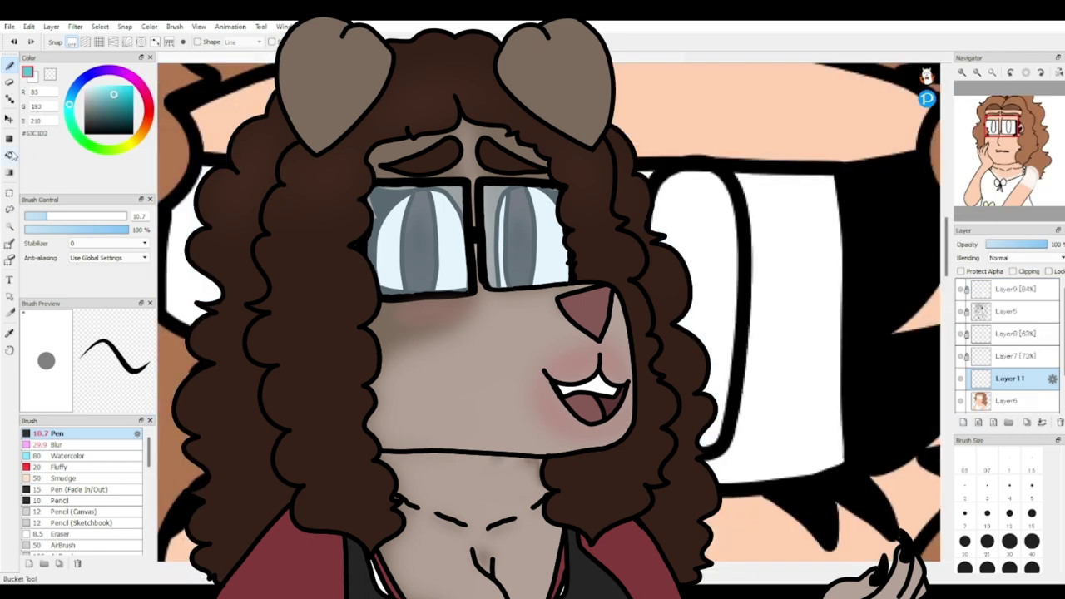
Step: Fill the irises with teal (#3F99A4) on Layer11 and paint a darker teal (#37818C) center on a new layer above
click(687, 191)
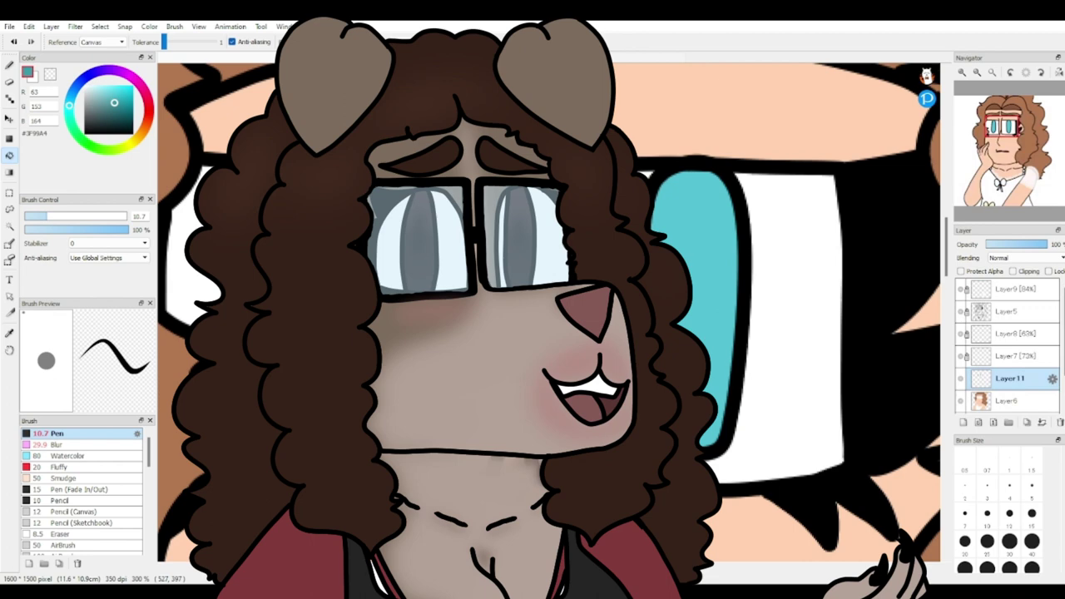
click(695, 274)
click(977, 423)
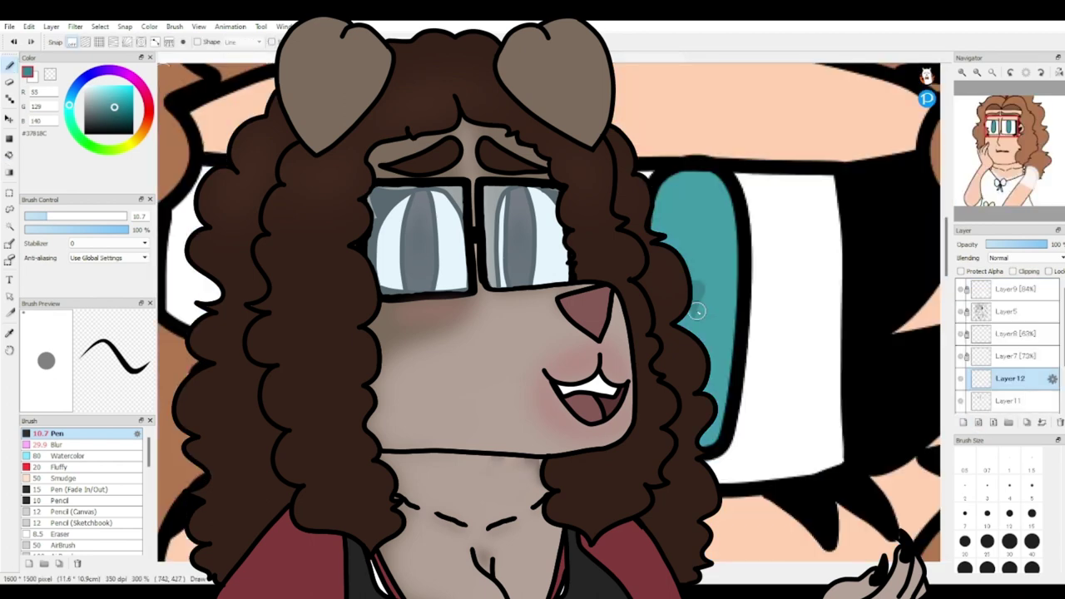
drag(698, 311, 701, 347)
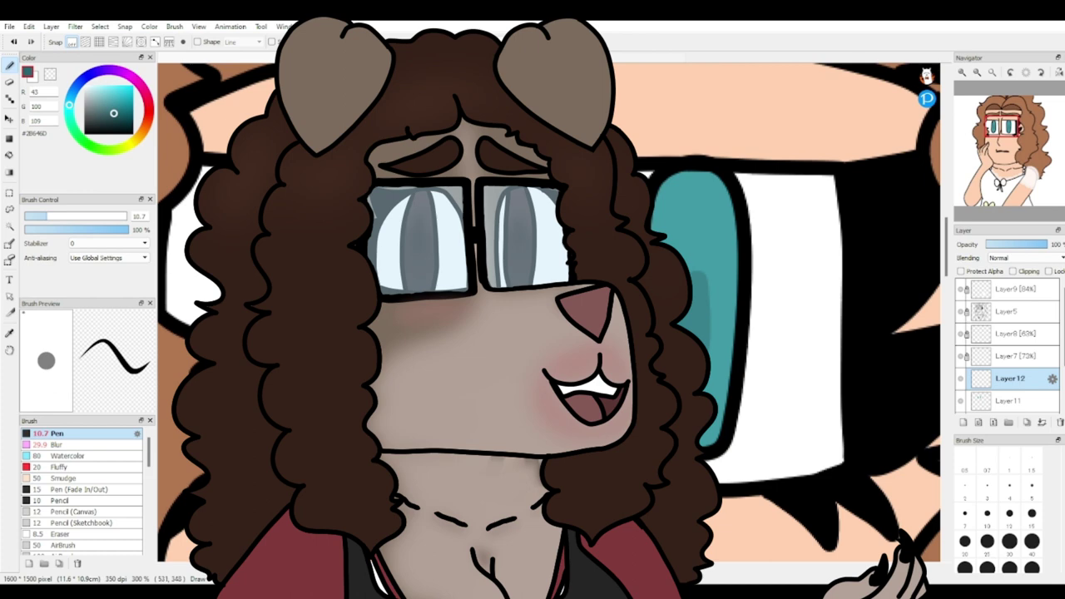
Step: Try shading the irises' upper and lower parts in dark teal (#2B646D), selecting the irises and duplicating the shading layer for blending
mouse_move(656, 219)
mouse_down()
mouse_move(720, 186)
mouse_move(706, 181)
mouse_move(703, 238)
mouse_up()
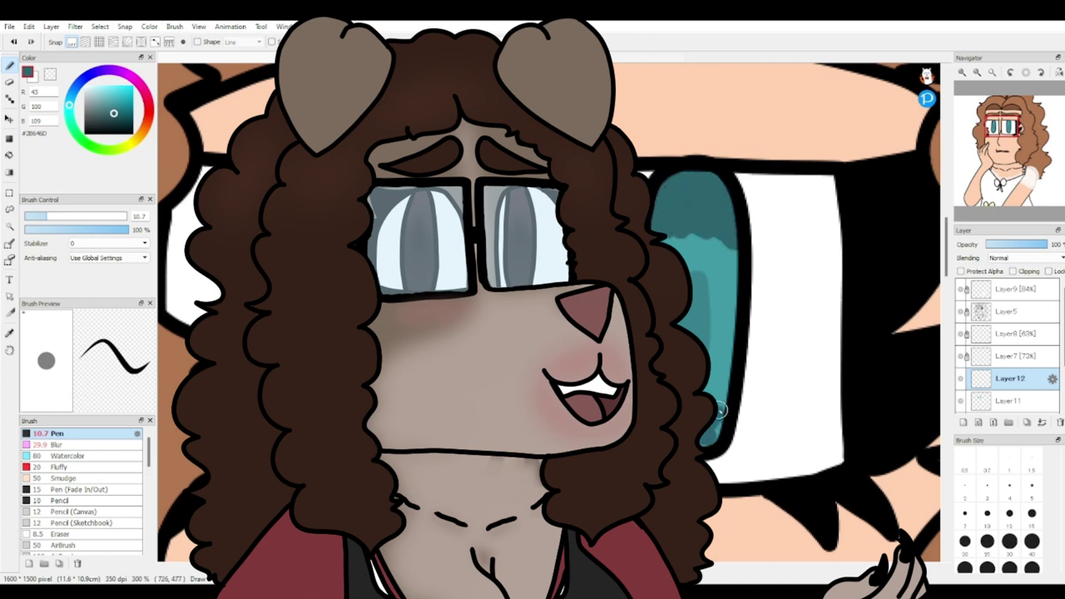
click(57, 445)
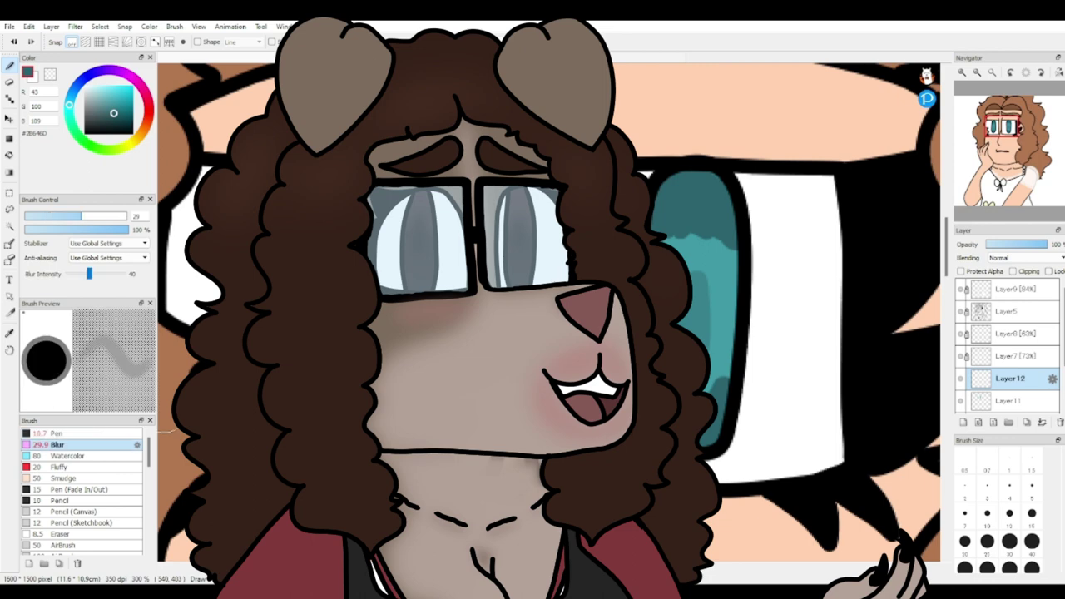
click(10, 211)
click(962, 379)
click(962, 401)
click(10, 226)
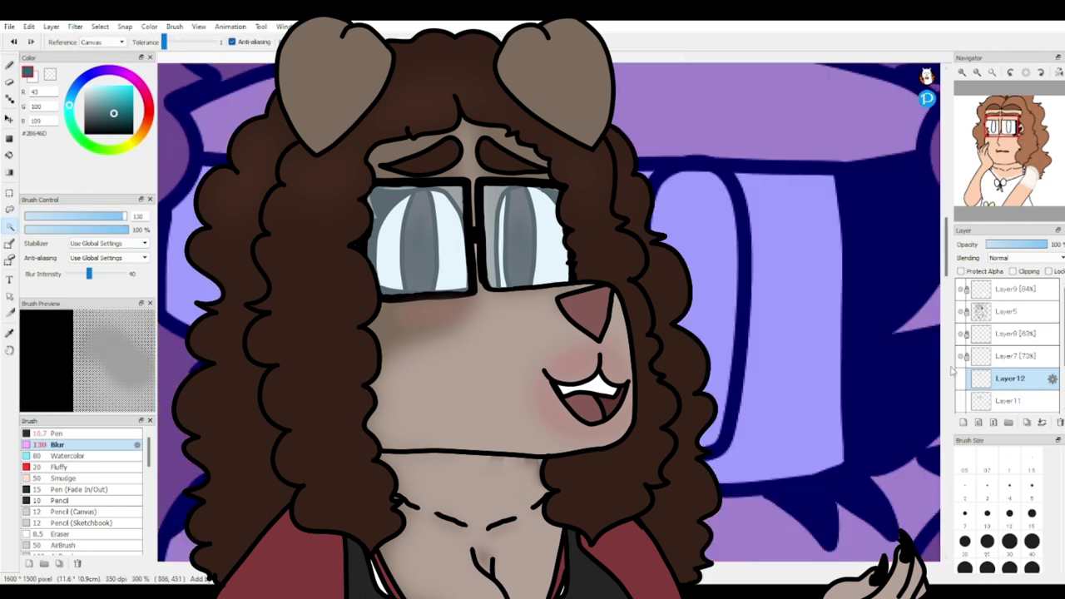
key(b)
click(9, 226)
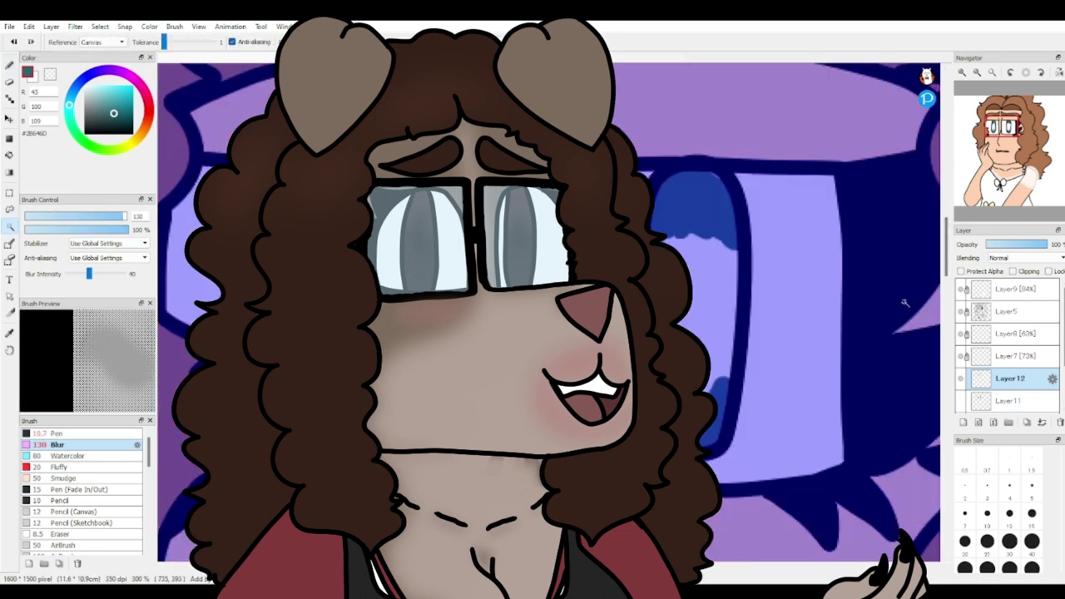
click(962, 401)
click(962, 401)
click(962, 402)
click(1027, 423)
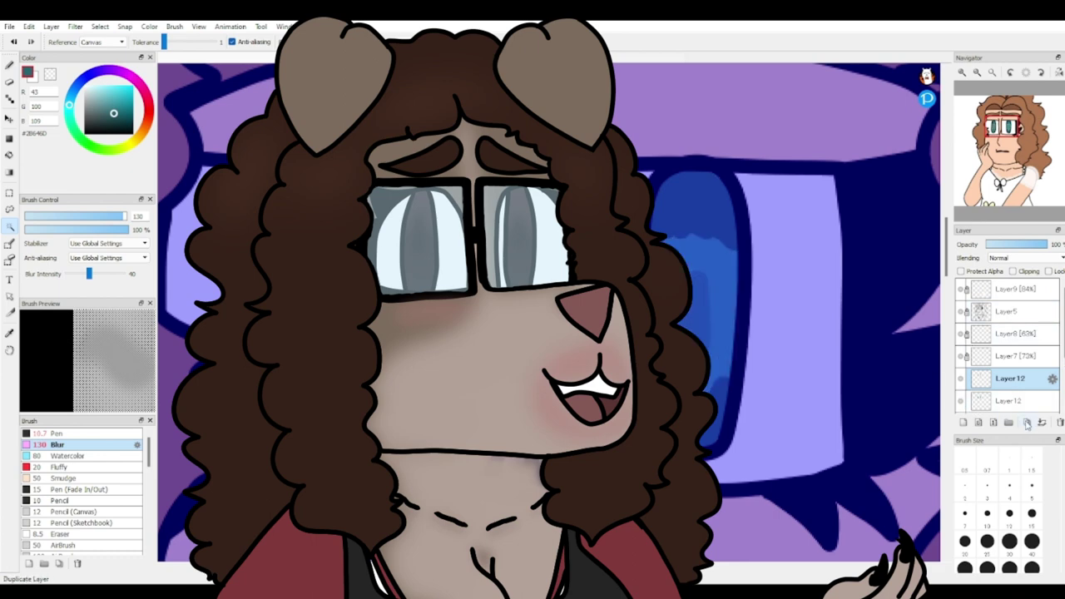
Step: Undo the duplicated layer, the selections and the dark teal iris shading back to the flat teal fill
click(13, 41)
click(13, 42)
click(14, 42)
click(14, 41)
click(14, 42)
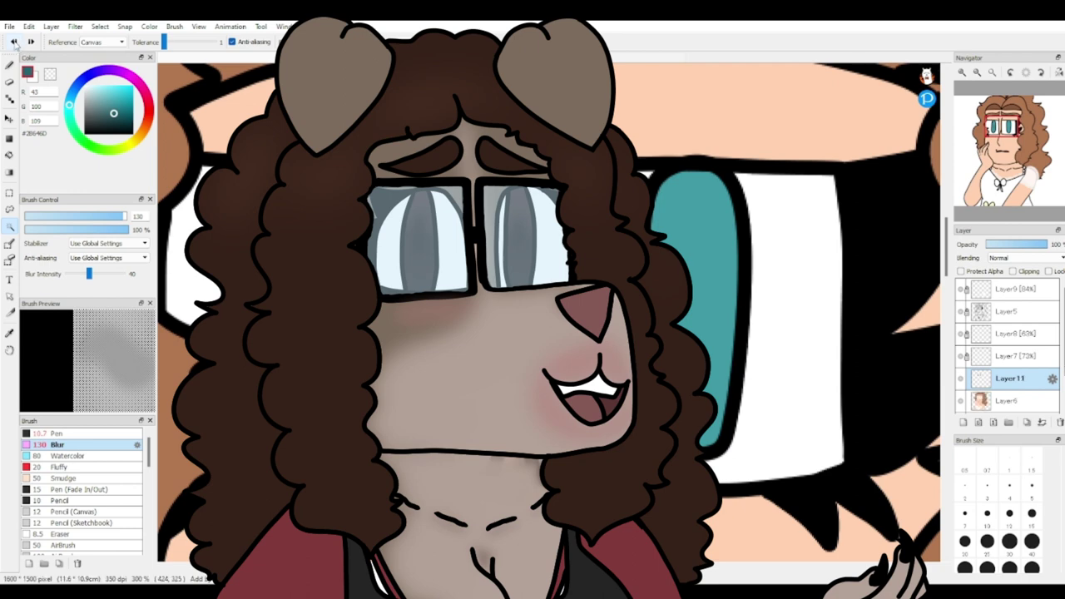
click(14, 41)
Step: Paint the irises on a new layer with bands from pale blue (#C5EDF4) edges to a teal (#48A7B6) center
drag(114, 102, 103, 89)
click(9, 65)
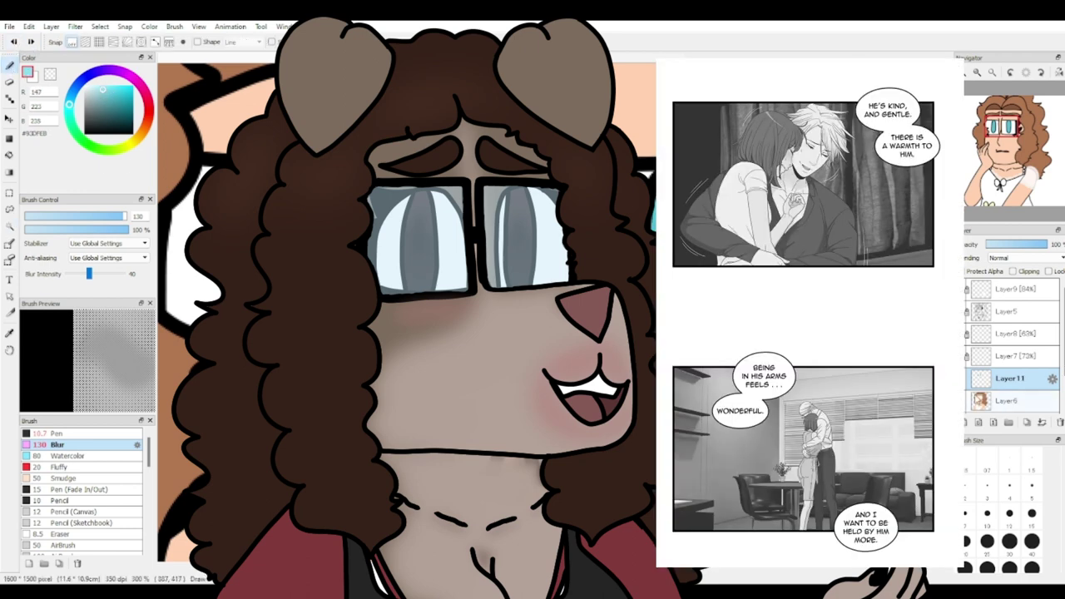
click(964, 422)
click(33, 434)
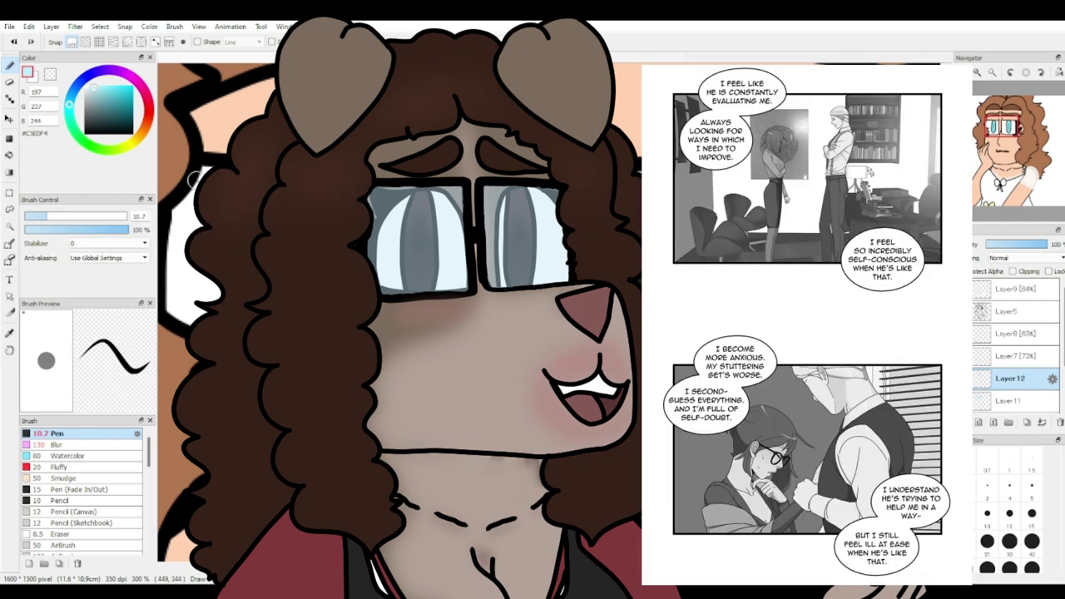
right_click(375, 293)
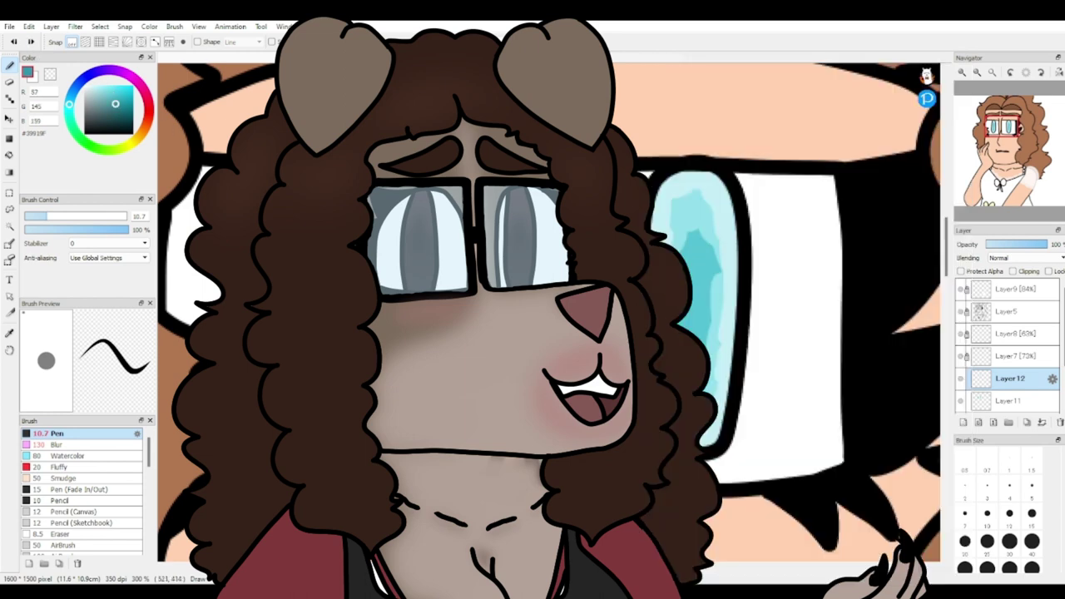
click(114, 96)
drag(697, 285, 697, 335)
Step: Select the left iris with the Magic Wand and blend its color bands using the Blur brush at size 28
click(961, 378)
click(9, 226)
click(367, 308)
click(962, 379)
click(9, 65)
click(60, 445)
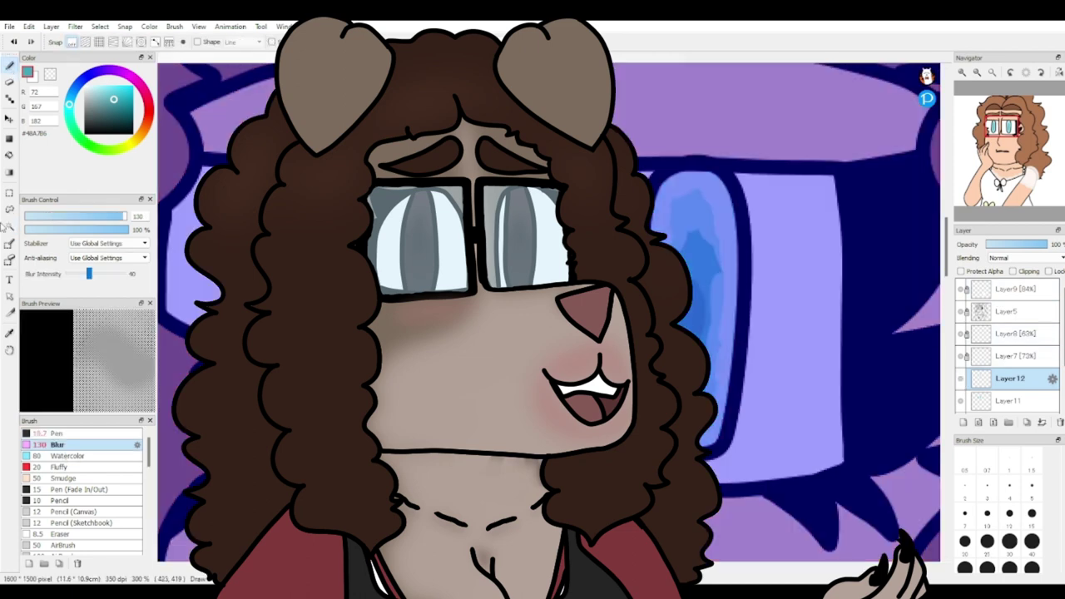
click(9, 209)
click(233, 233)
click(14, 42)
click(80, 216)
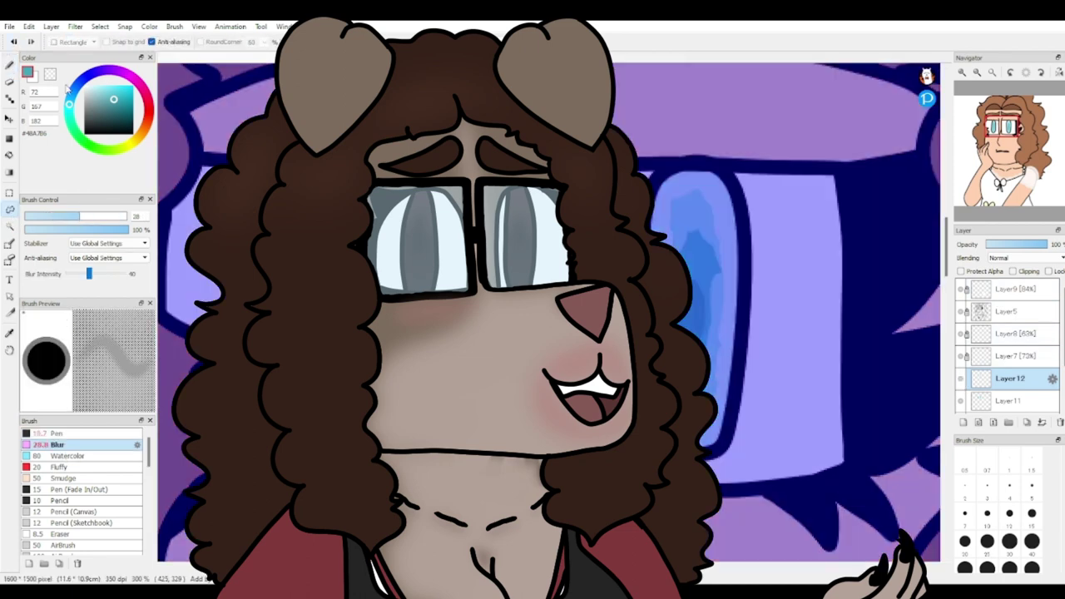
key(b)
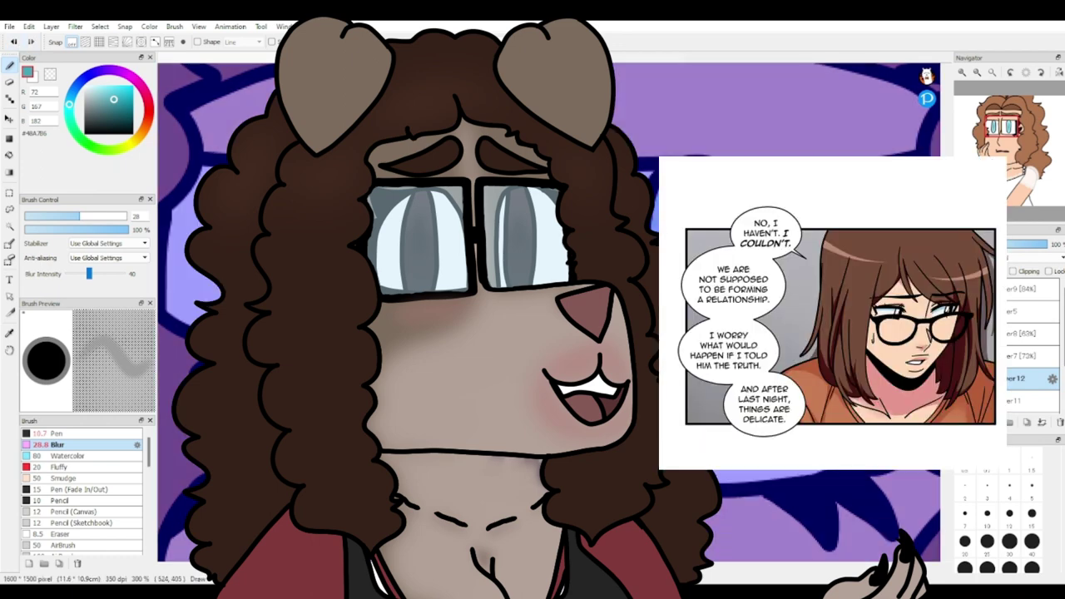
Step: Select the right iris with Layer12 hidden and blur its color bands into a smooth gradient
key(w)
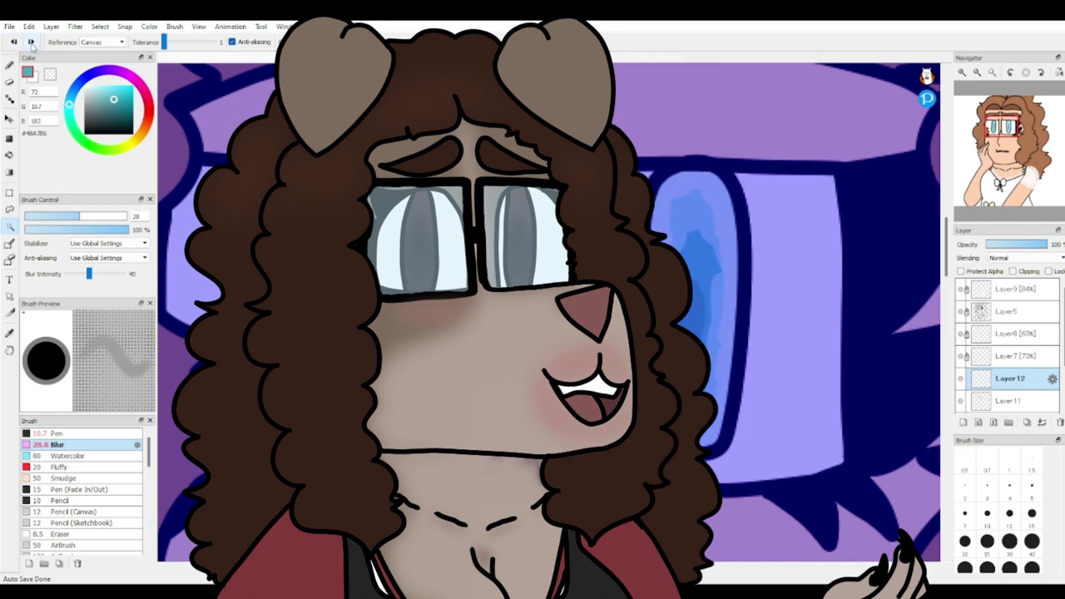
click(34, 47)
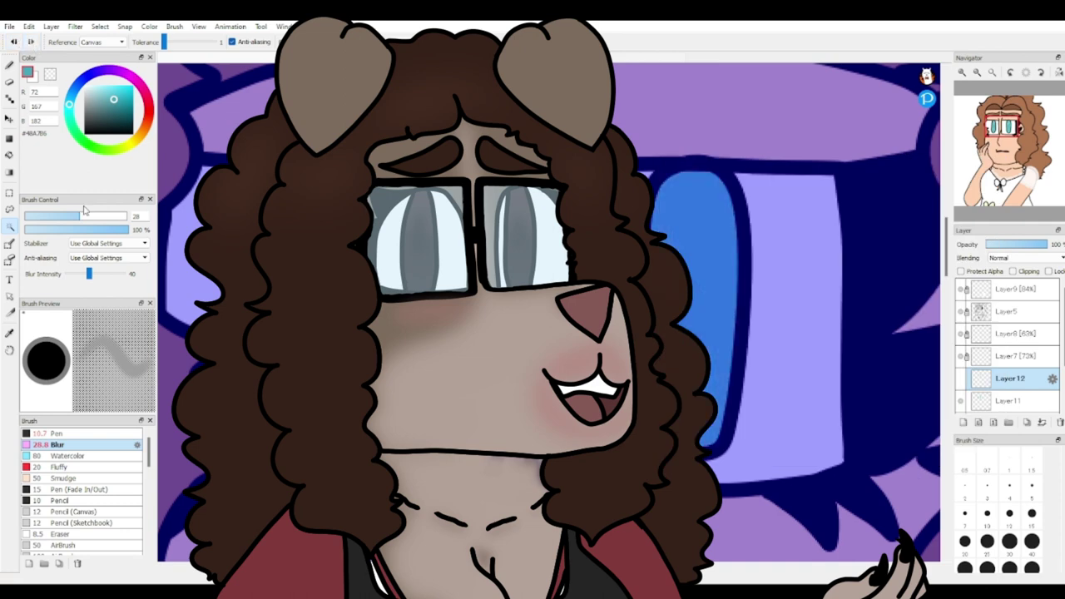
click(725, 322)
key(Delete)
click(54, 458)
drag(684, 195, 709, 347)
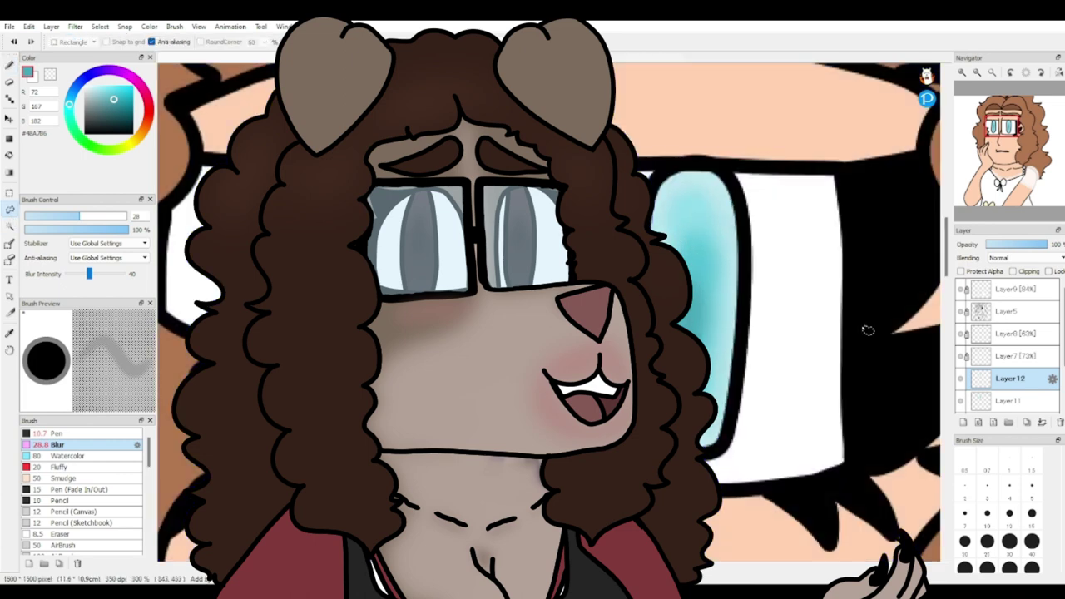
Step: Merge the iris layers down into Layer6
click(996, 74)
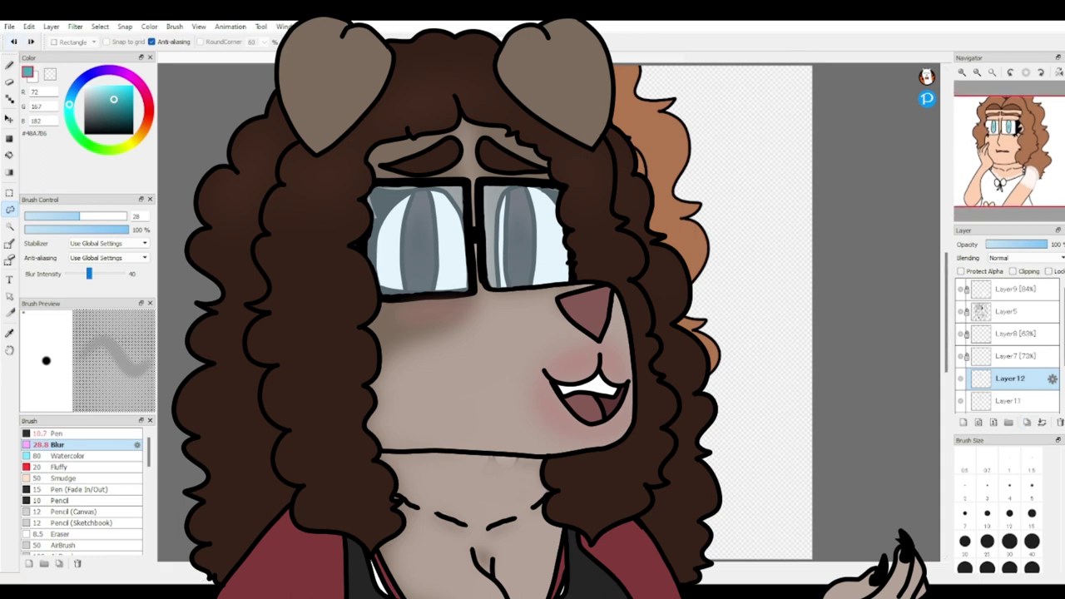
click(1042, 422)
click(1042, 423)
click(14, 42)
Step: Consult the May Jones.png reference for color and paint orange (#F1A66F) shading under the eyes with the Pen brush
click(962, 74)
click(962, 73)
click(963, 73)
click(1002, 136)
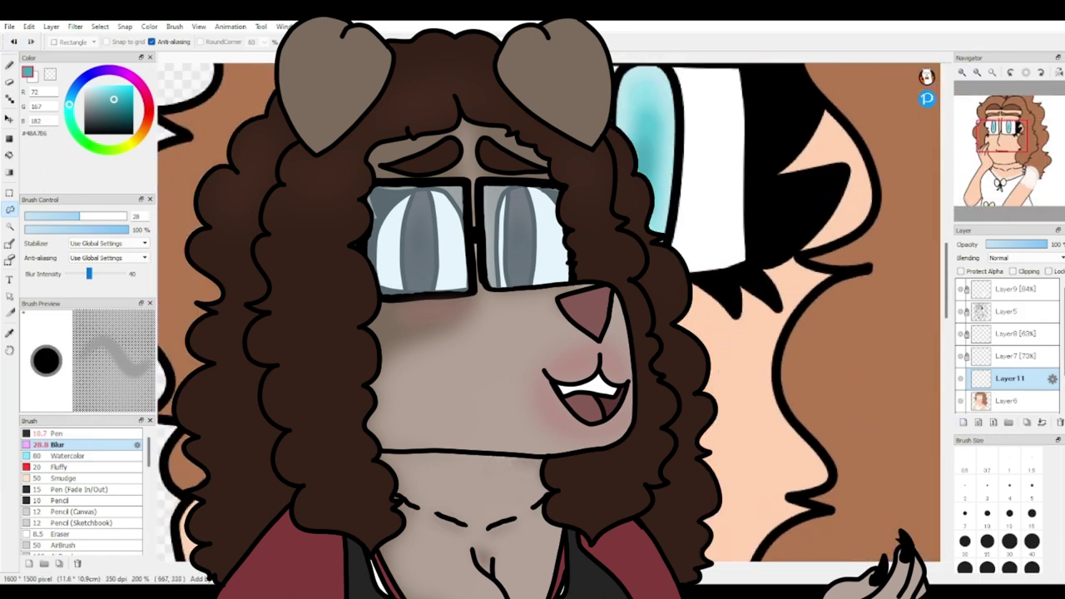
click(461, 57)
right_click(701, 178)
click(375, 58)
click(10, 65)
click(58, 434)
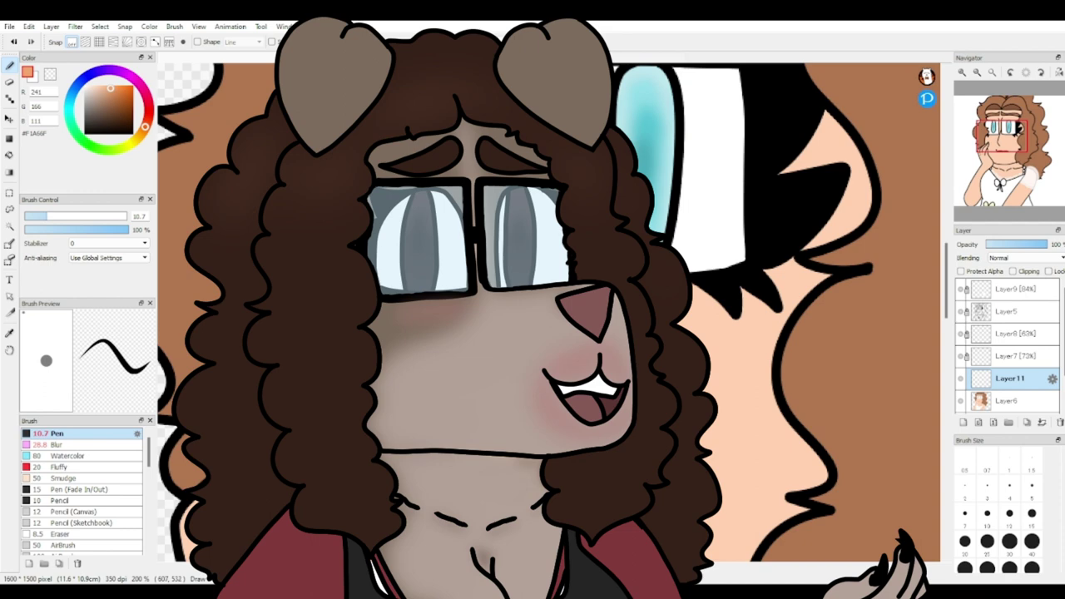
click(110, 98)
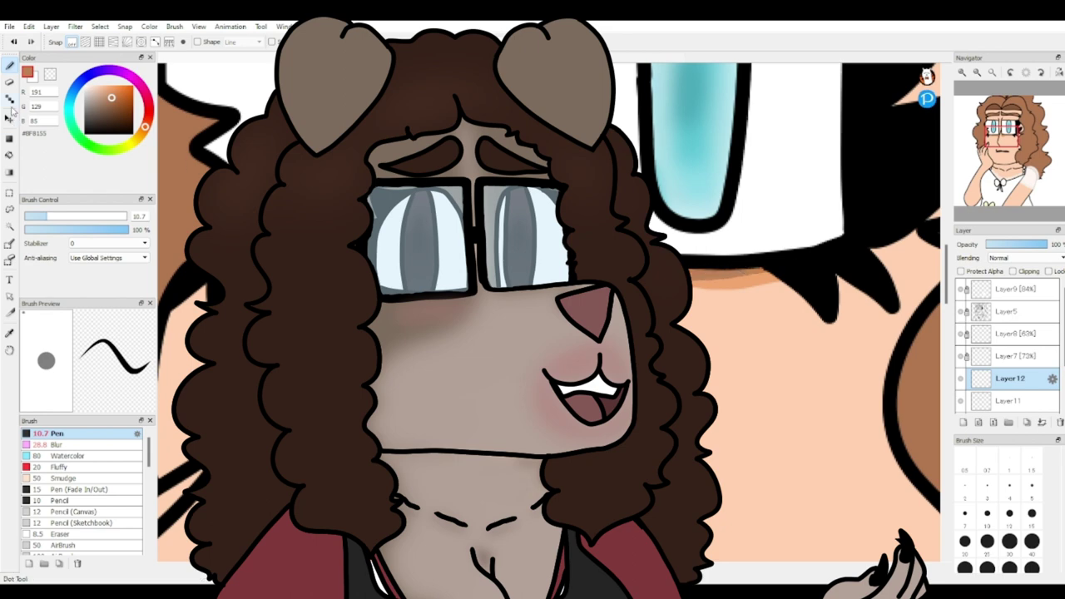
Step: Paint dark brown (#645043) along the eyes' lower edges on Layer12 and merge it into Layer11
drag(109, 117, 101, 114)
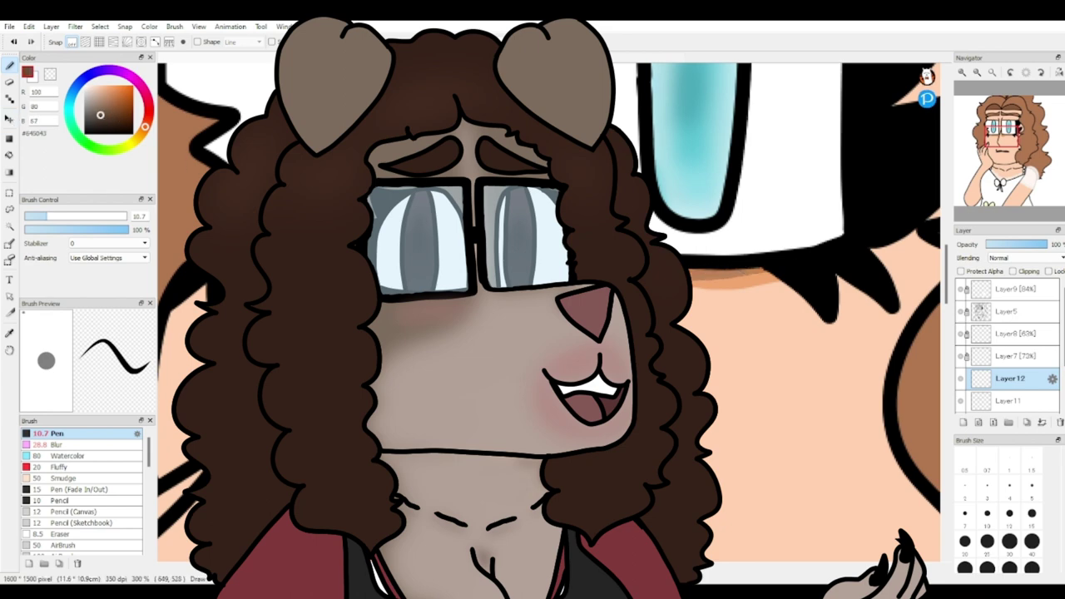
key(e)
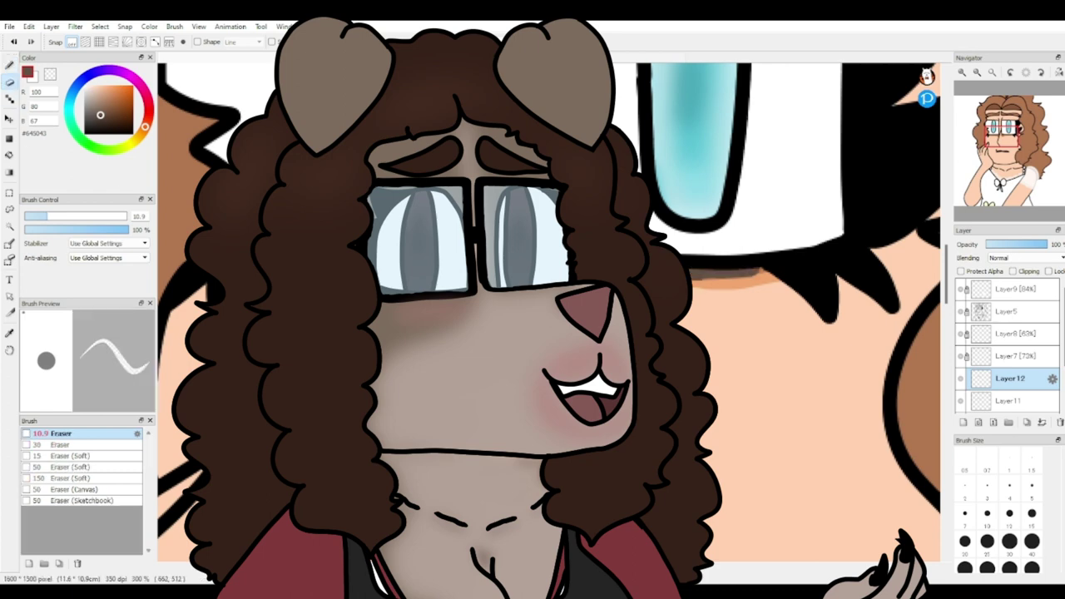
click(1042, 422)
click(1042, 423)
key(ctrl+z)
Step: Select the face skin with Layer11 hidden, blur the under-eye shading within it, and deselect
click(961, 378)
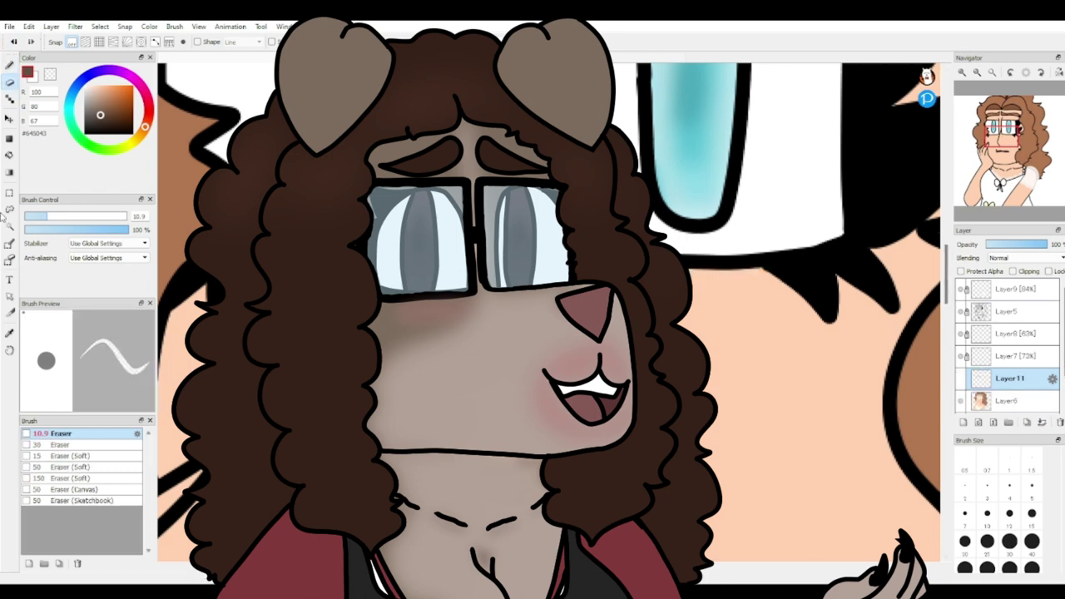
click(9, 226)
click(824, 391)
key(p)
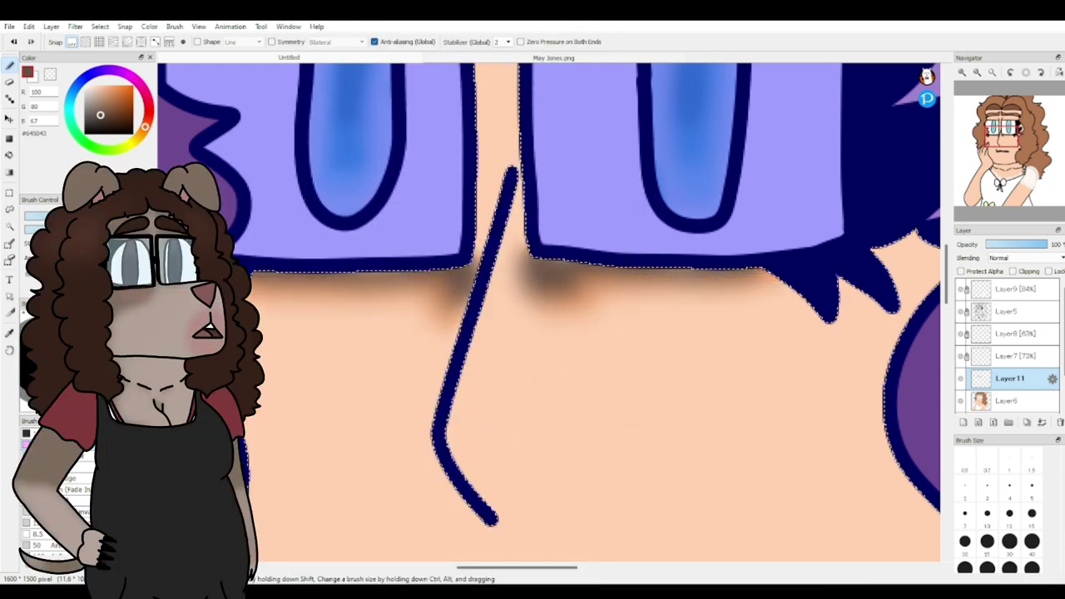
click(9, 210)
click(442, 41)
Step: Set Layer11's opacity to 76% and lock it
click(992, 72)
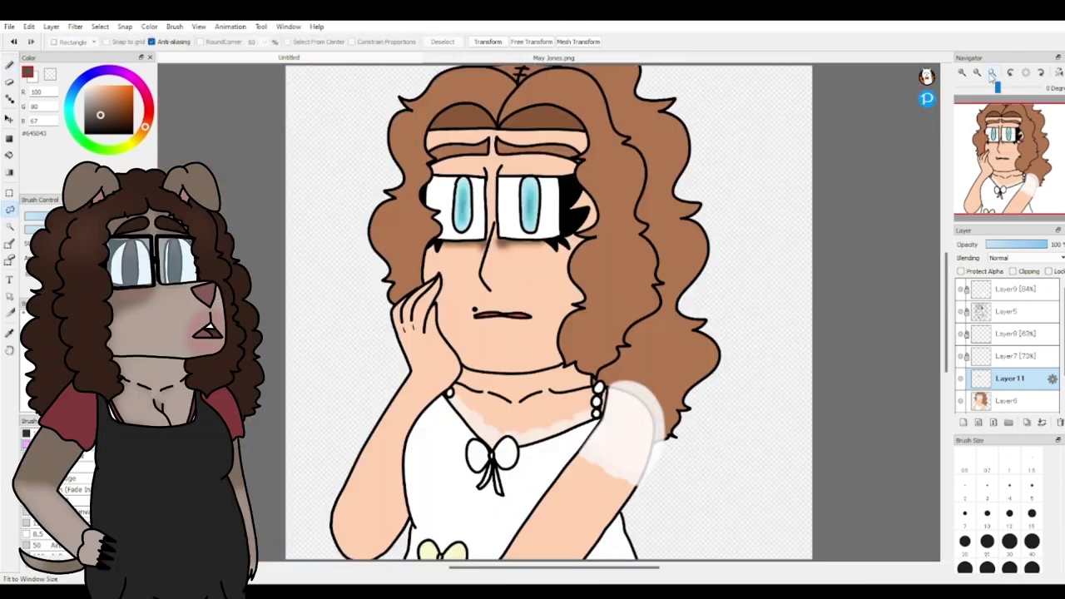
click(1035, 244)
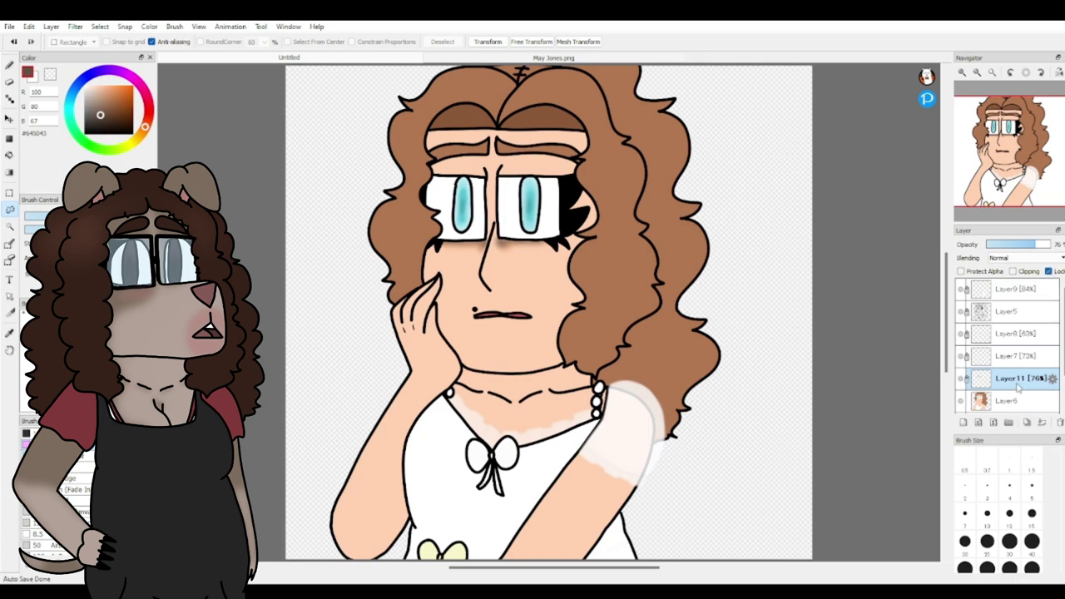
scroll(1015, 377, down, 1)
Step: Add a new layer above Layer6 and select the left front hair section with the Magic Wand
click(1016, 389)
click(964, 423)
click(962, 72)
click(1004, 117)
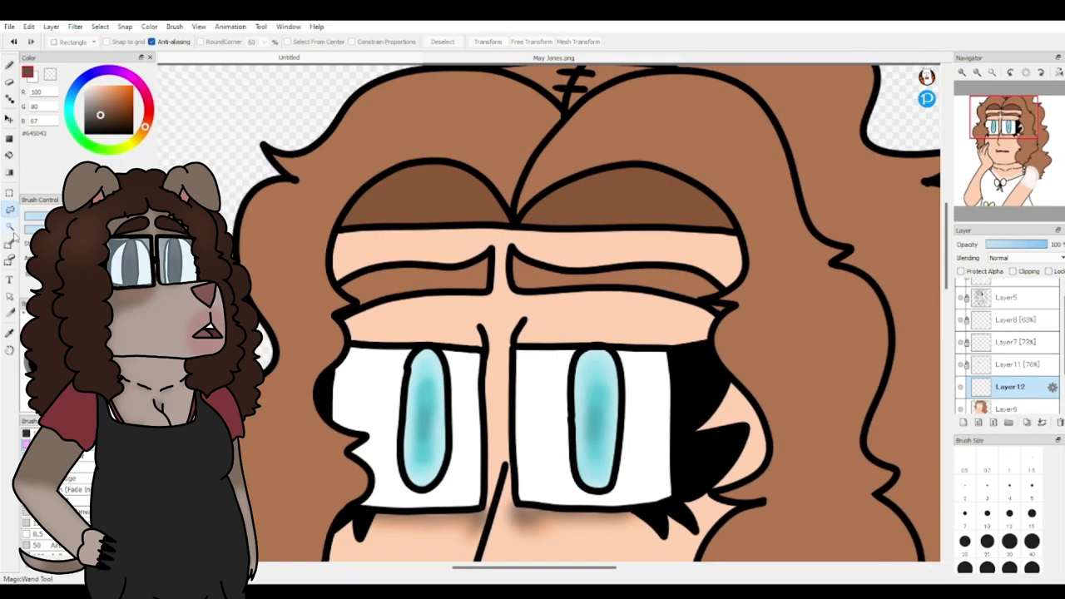
click(10, 225)
click(456, 108)
Step: Paint an orange-brown (#D48D5F) highlight on the left front hair section, using May Jones.png for color, and soften it
click(554, 58)
click(367, 60)
key(b)
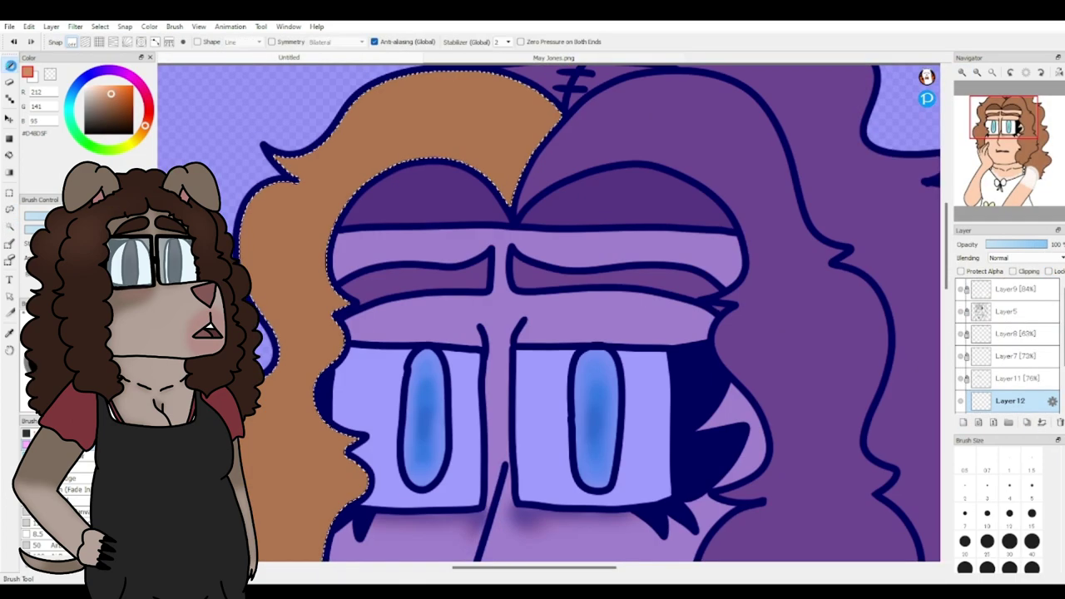
mouse_move(288, 170)
mouse_down()
mouse_move(265, 290)
mouse_move(333, 200)
mouse_move(324, 182)
mouse_move(308, 342)
mouse_up()
click(52, 468)
click(15, 45)
drag(308, 204, 252, 372)
Step: Select the right front hair section, paint an orange-brown (#D48D5F) highlight in its middle, and soften it
click(10, 226)
click(751, 257)
click(15, 44)
click(769, 267)
click(10, 65)
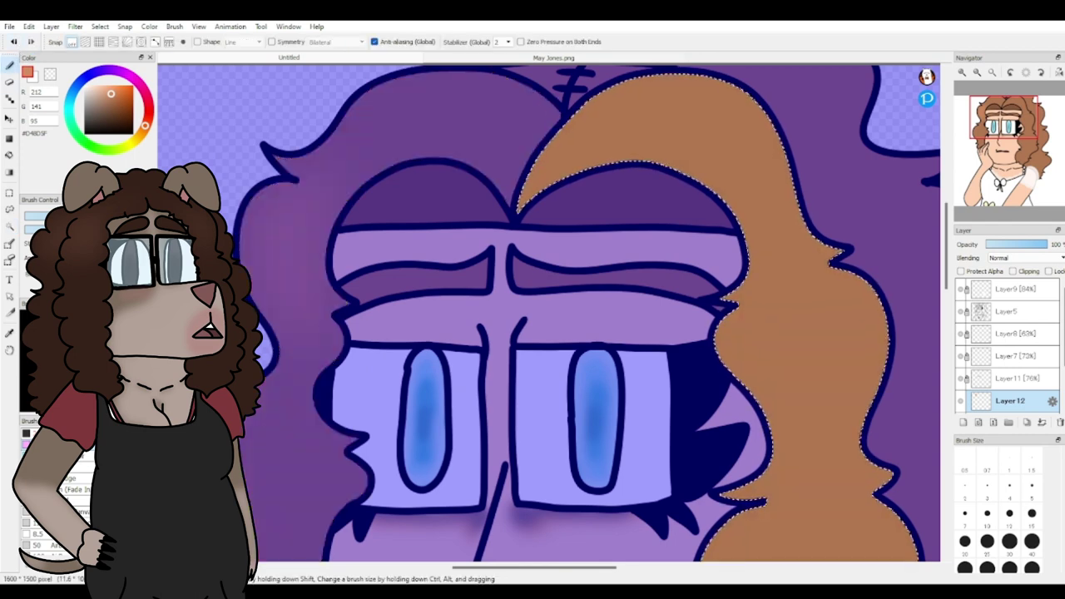
click(52, 434)
mouse_move(749, 279)
mouse_down()
mouse_move(752, 414)
mouse_move(896, 379)
mouse_move(737, 291)
mouse_up()
click(52, 468)
mouse_move(730, 250)
mouse_down()
mouse_move(819, 444)
mouse_move(758, 314)
mouse_up()
Step: Deselect the hair, set Layer12's opacity to 63%, and lock the layer
click(10, 210)
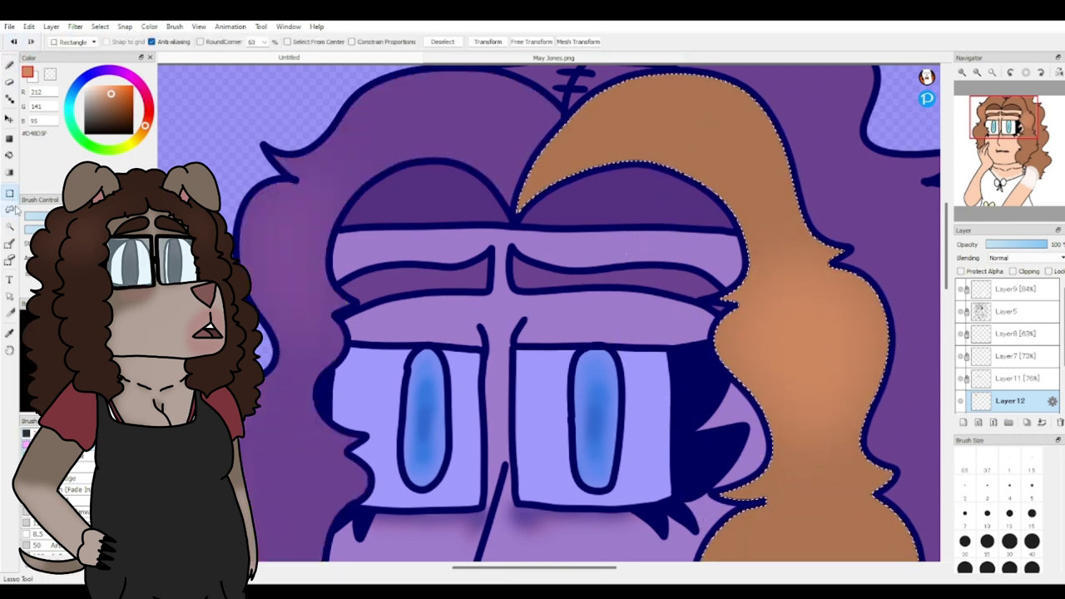
click(442, 41)
click(1027, 244)
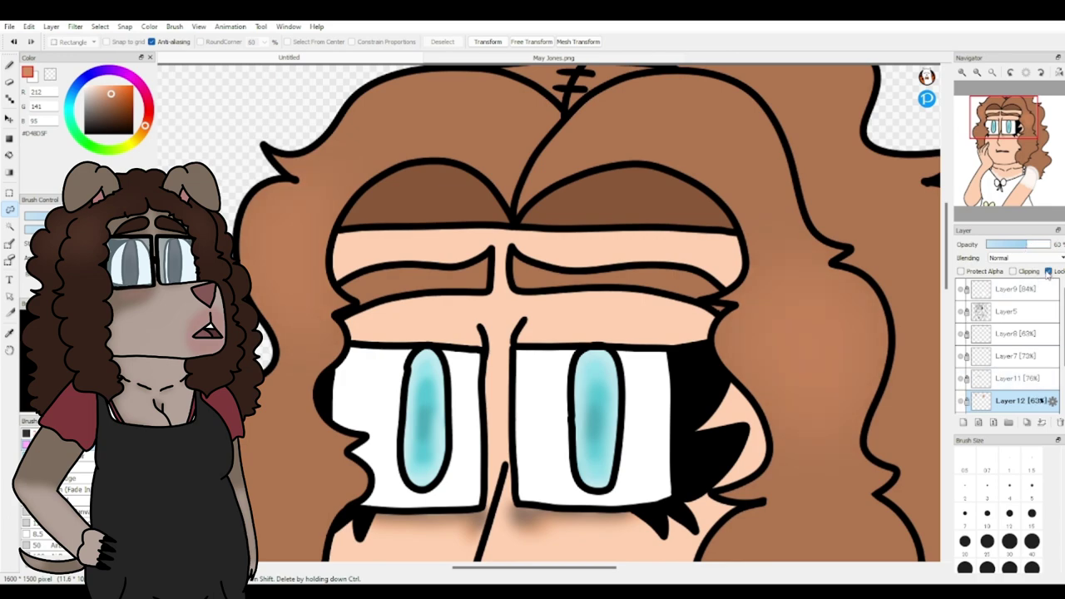
Step: Add a new layer and paint the upper lip in red (#D13E4B) along the top of the mouth line
click(1005, 129)
click(963, 423)
click(1010, 151)
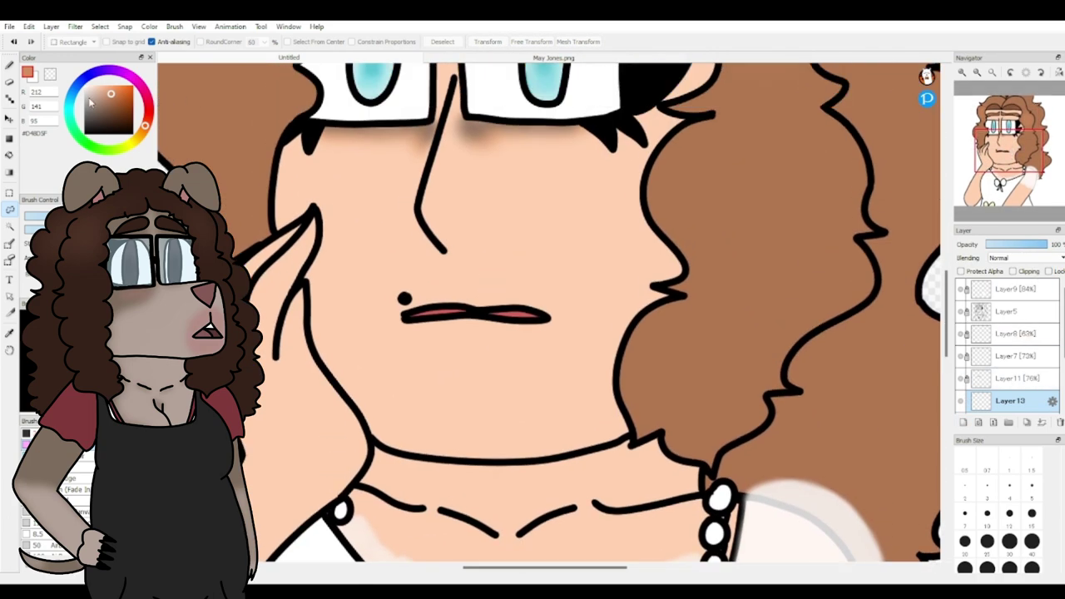
scroll(308, 117, up, 1)
click(149, 108)
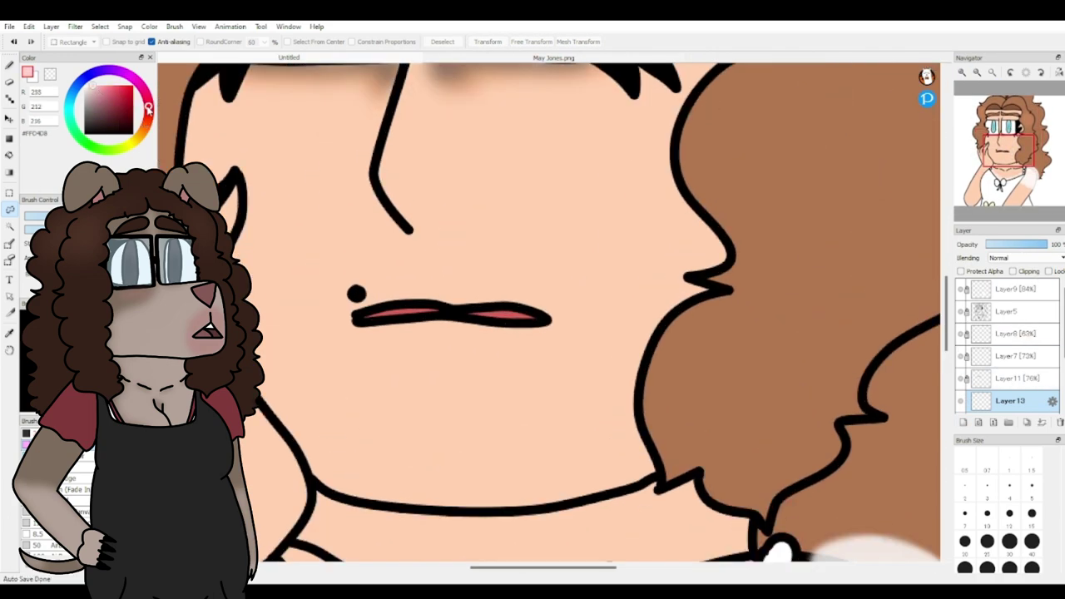
key(b)
scroll(309, 294, up, 1)
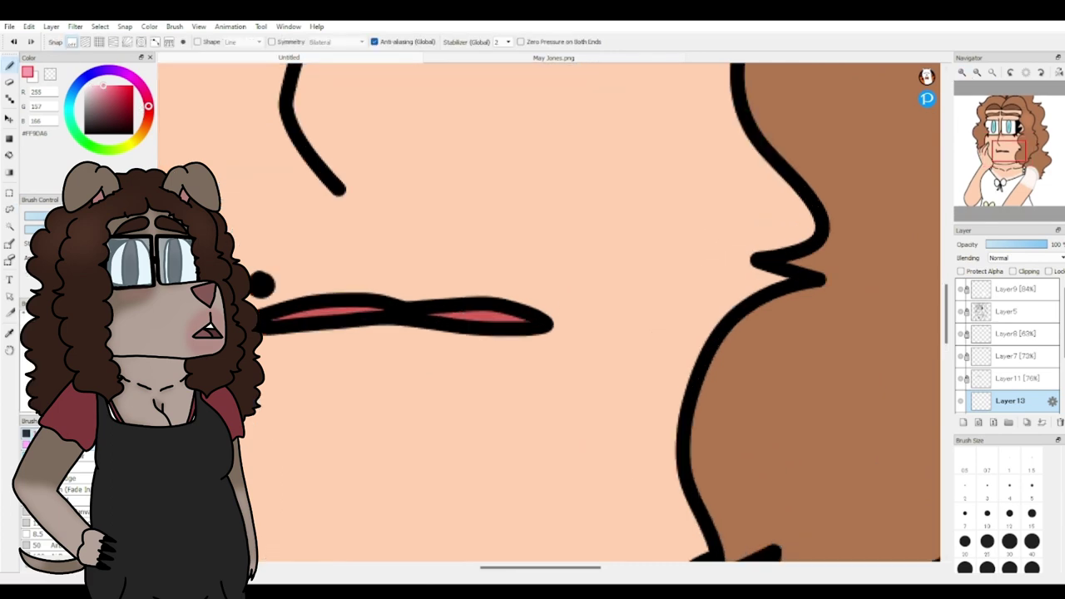
drag(287, 297, 339, 285)
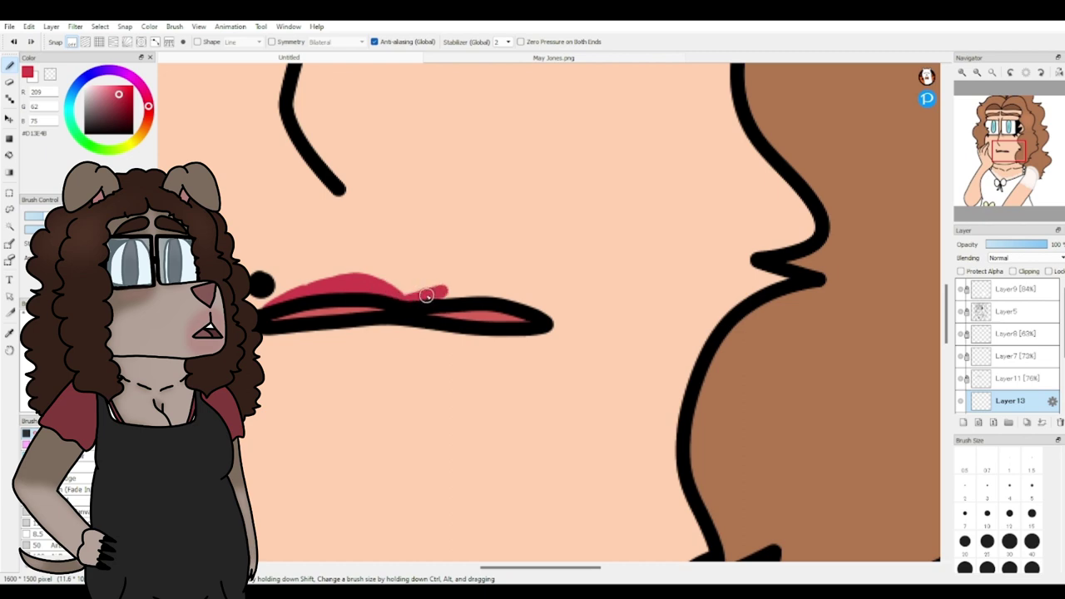
drag(442, 288, 516, 295)
Step: Paint the other half of the upper lip in red (#D13E4B) along the mouth line
mouse_move(292, 331)
mouse_down()
mouse_move(399, 352)
mouse_move(494, 349)
mouse_up()
key(ctrl+z)
mouse_move(293, 326)
mouse_down()
mouse_move(355, 355)
mouse_move(491, 334)
mouse_up()
drag(363, 352, 441, 341)
drag(1015, 151, 1006, 159)
click(979, 73)
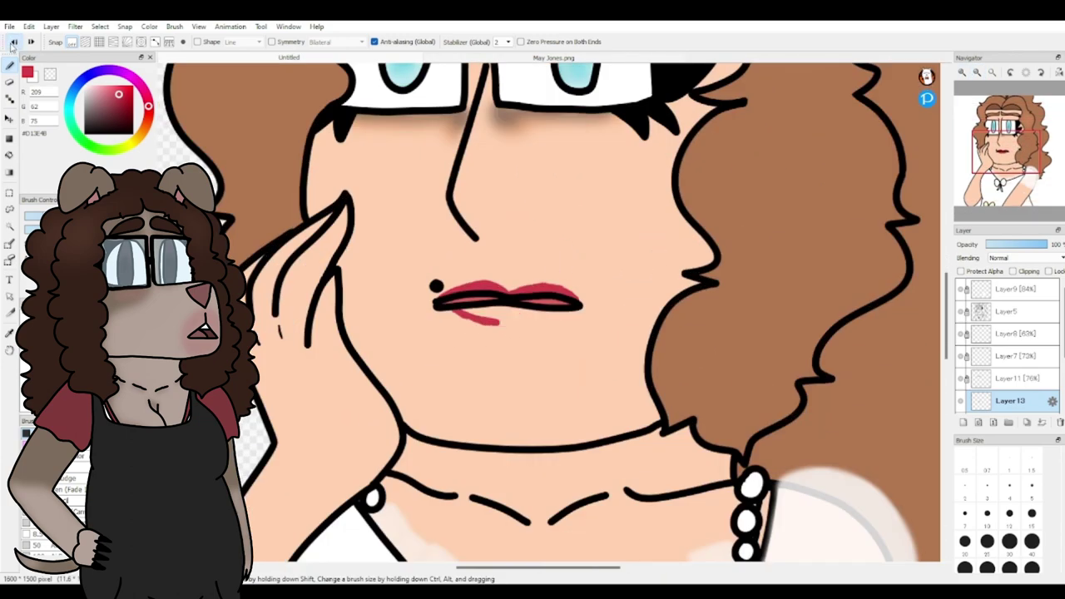
click(12, 43)
click(13, 43)
Step: Outline and fill the lower lip in red (#D13E4B) and clean up the edges of the lips
click(963, 73)
click(962, 73)
click(963, 73)
click(963, 74)
drag(1006, 152, 1001, 151)
mouse_move(399, 252)
mouse_down()
mouse_move(522, 217)
mouse_move(706, 226)
mouse_move(757, 254)
mouse_up()
mouse_move(405, 282)
mouse_down()
mouse_move(741, 278)
mouse_move(585, 369)
mouse_up()
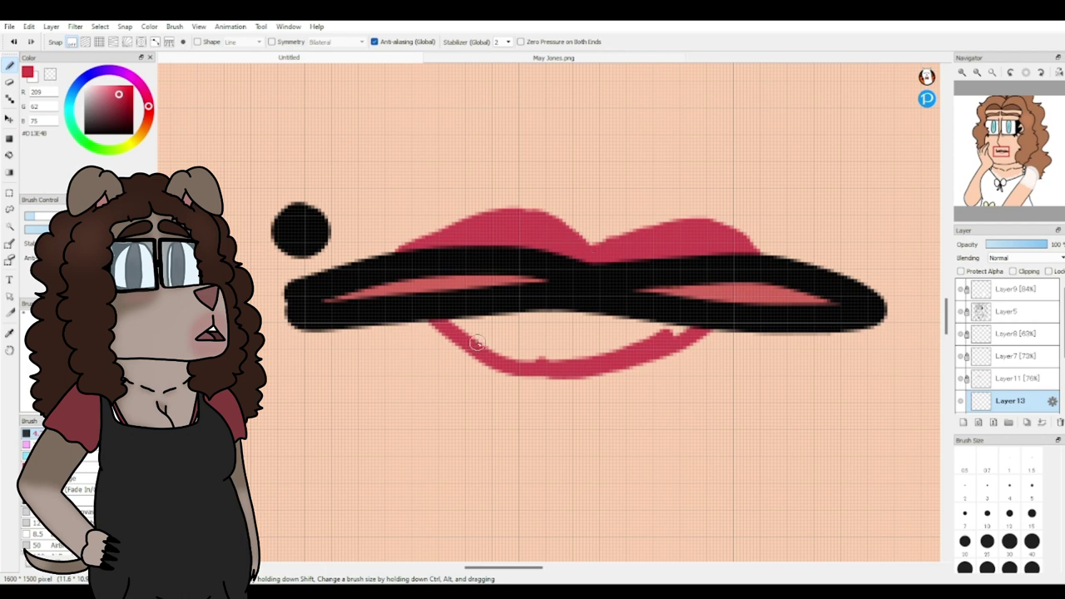
mouse_move(477, 343)
mouse_down()
mouse_move(668, 334)
mouse_move(565, 338)
mouse_move(606, 337)
mouse_up()
click(977, 72)
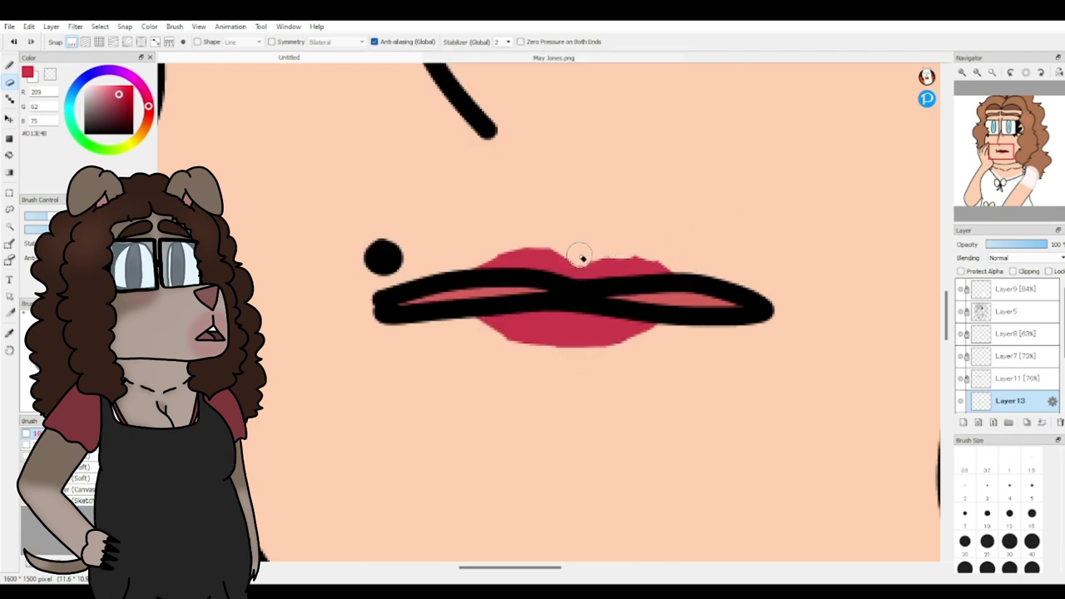
click(10, 65)
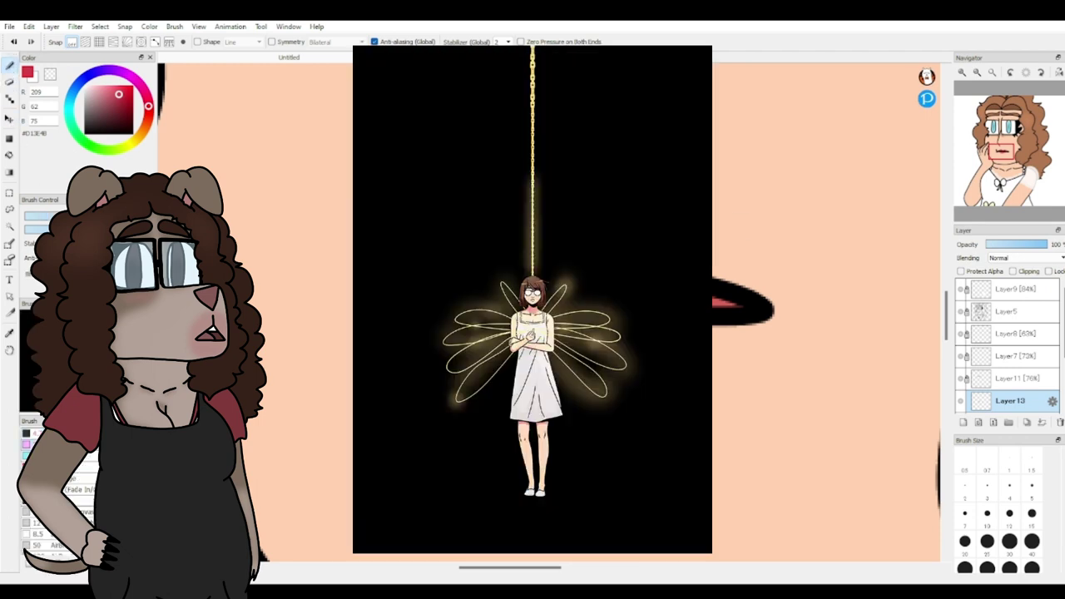
Step: Select the face area around the mouth with the Magic Wand and soften the red lips within it
click(962, 402)
click(10, 227)
click(466, 217)
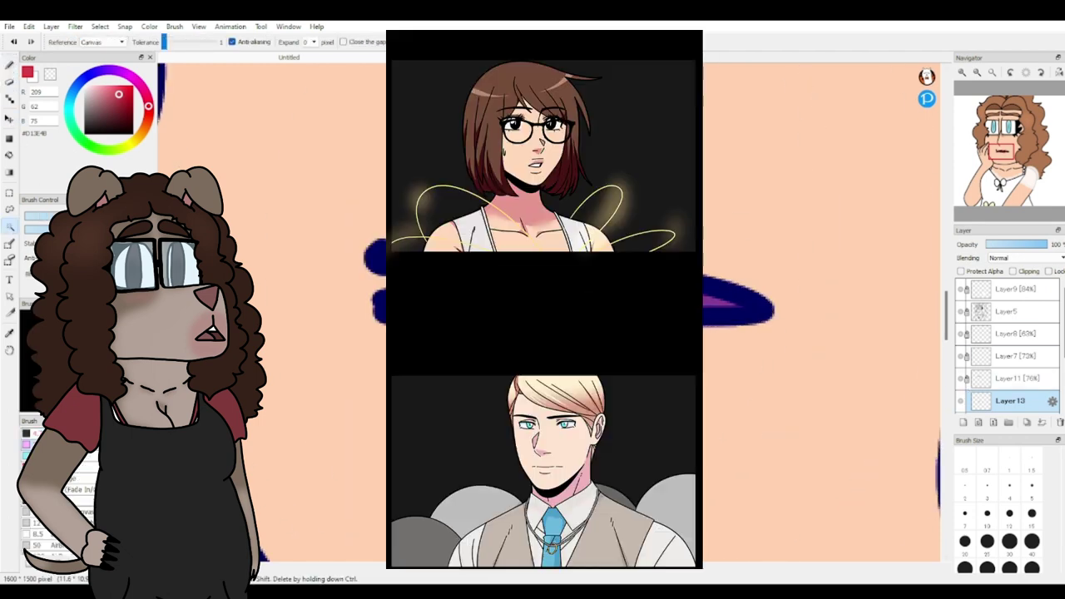
click(10, 64)
key(])
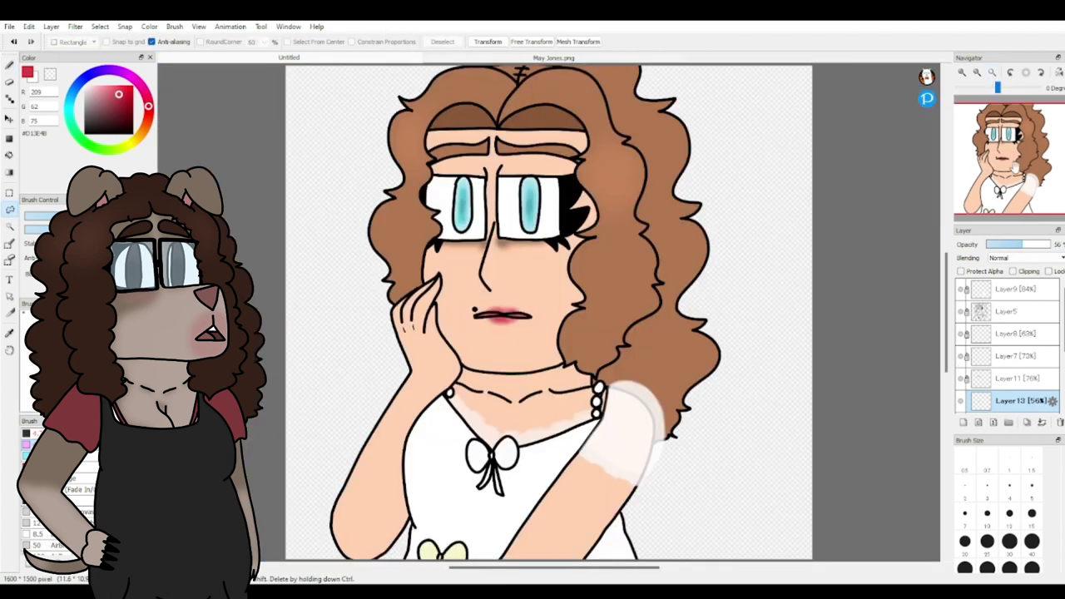
click(1004, 244)
scroll(546, 317, up, 8)
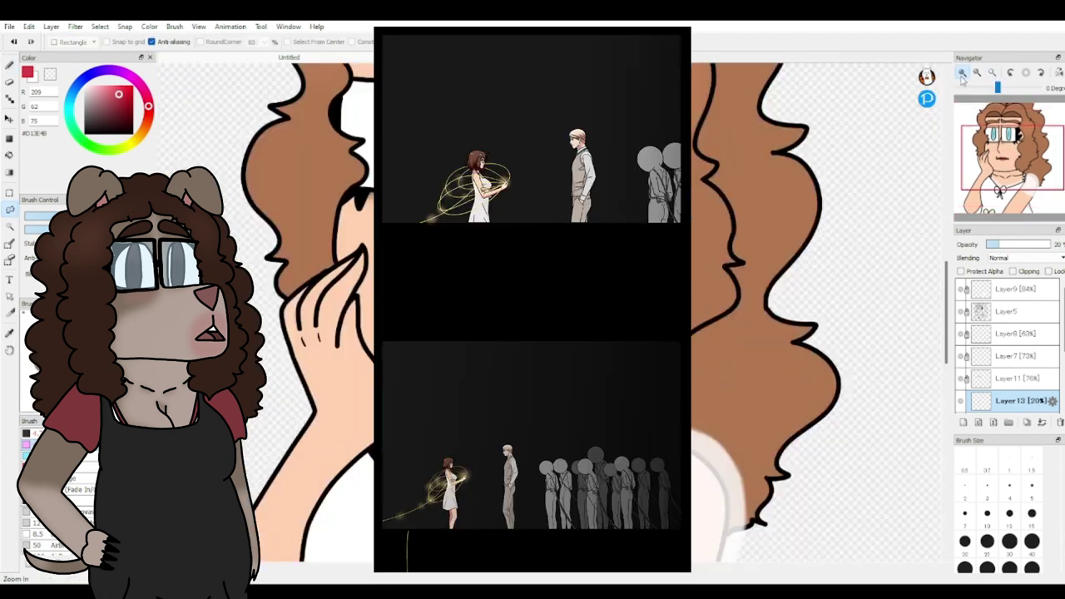
click(997, 246)
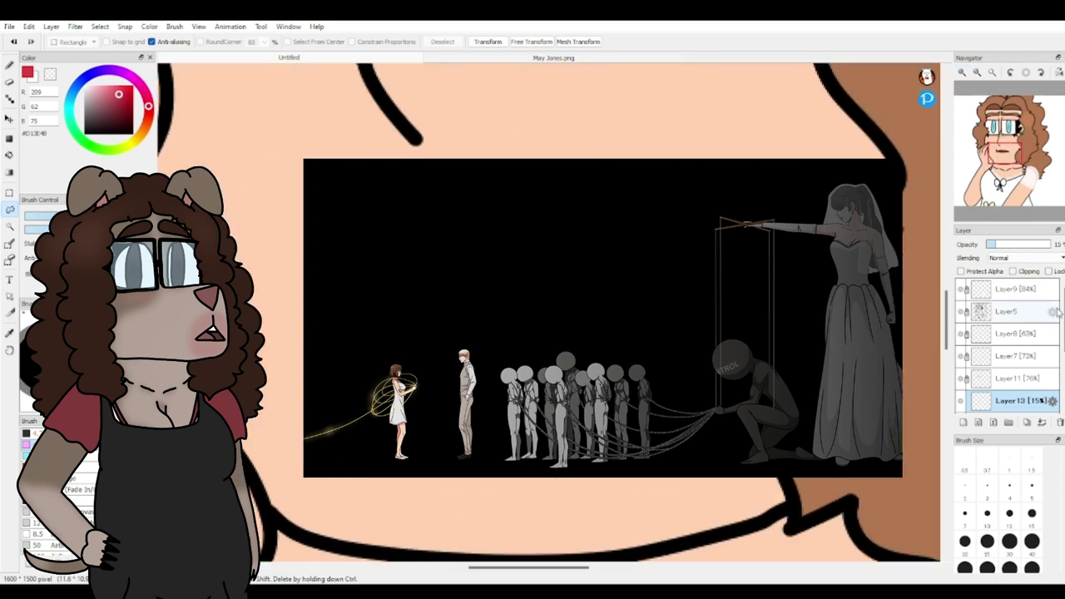
click(995, 382)
click(1024, 401)
scroll(1037, 371, down, 3)
click(1000, 342)
click(1014, 320)
click(12, 42)
click(13, 43)
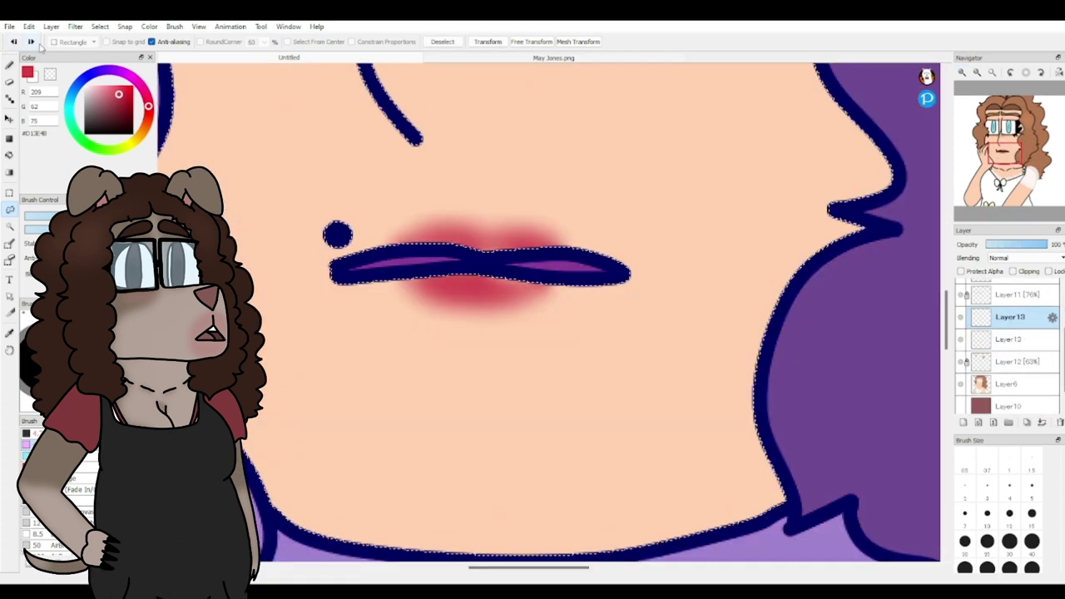
Step: Check Layer13 by toggling its visibility and merge it with the layer below
click(961, 317)
click(961, 317)
click(1042, 423)
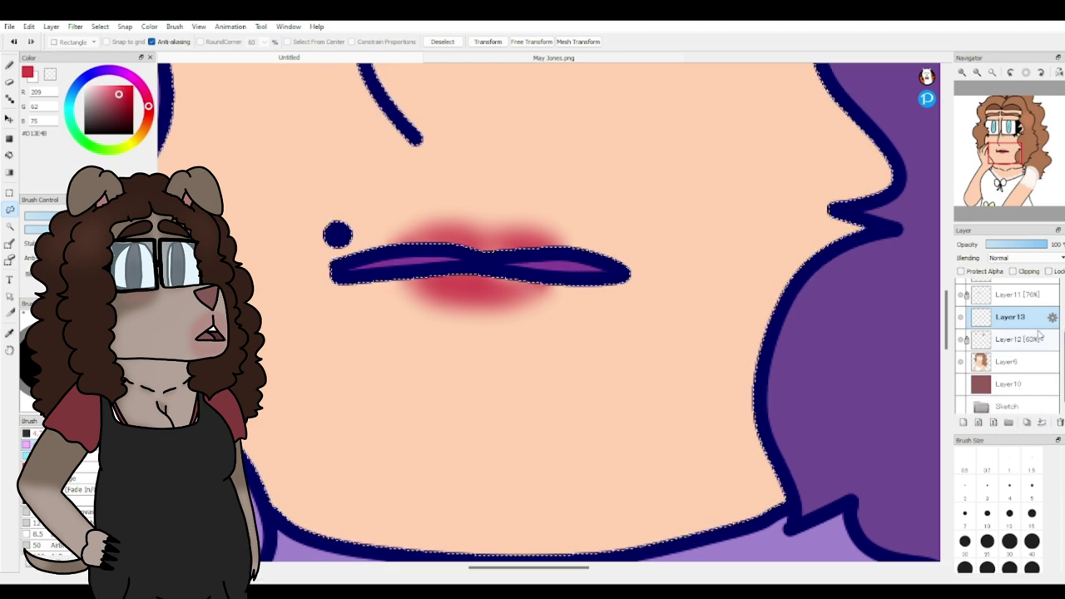
Step: Deselect the face area and set Layer13's opacity to 45%
click(1029, 244)
click(992, 73)
key(ctrl+d)
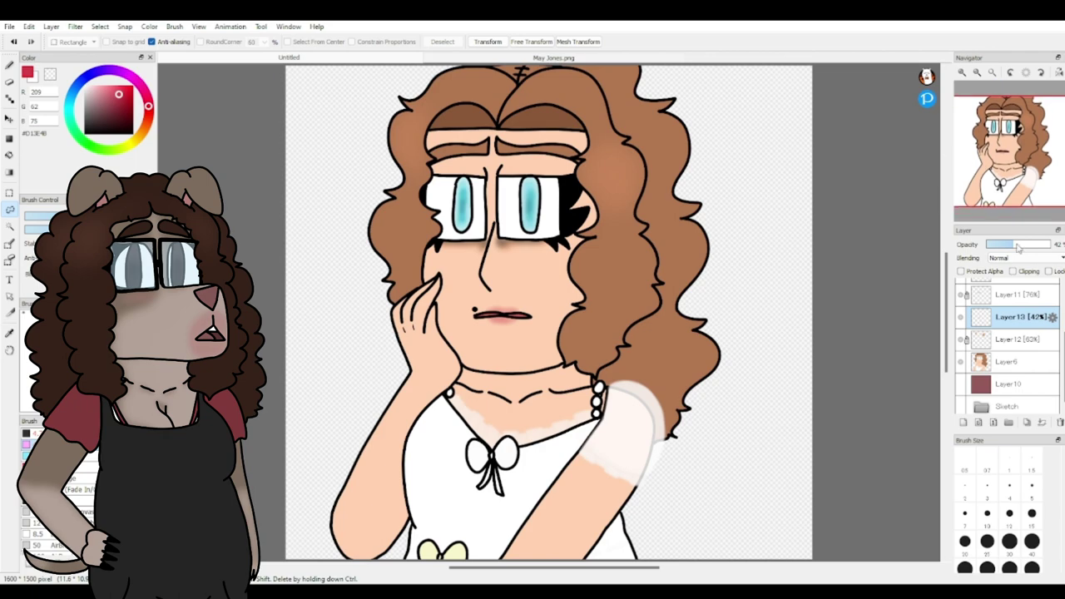
click(1015, 245)
click(962, 73)
click(963, 73)
click(963, 73)
click(1006, 135)
click(963, 73)
drag(1006, 133, 1001, 132)
drag(104, 72, 70, 107)
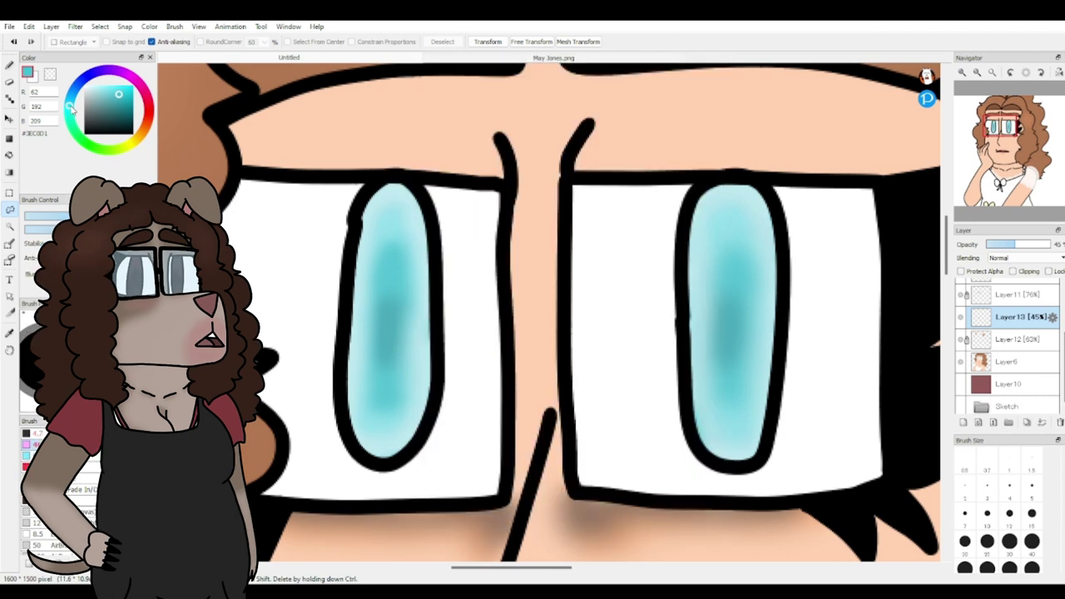
drag(93, 86, 87, 78)
click(123, 110)
key(n)
drag(455, 142, 408, 143)
key(ctrl+z)
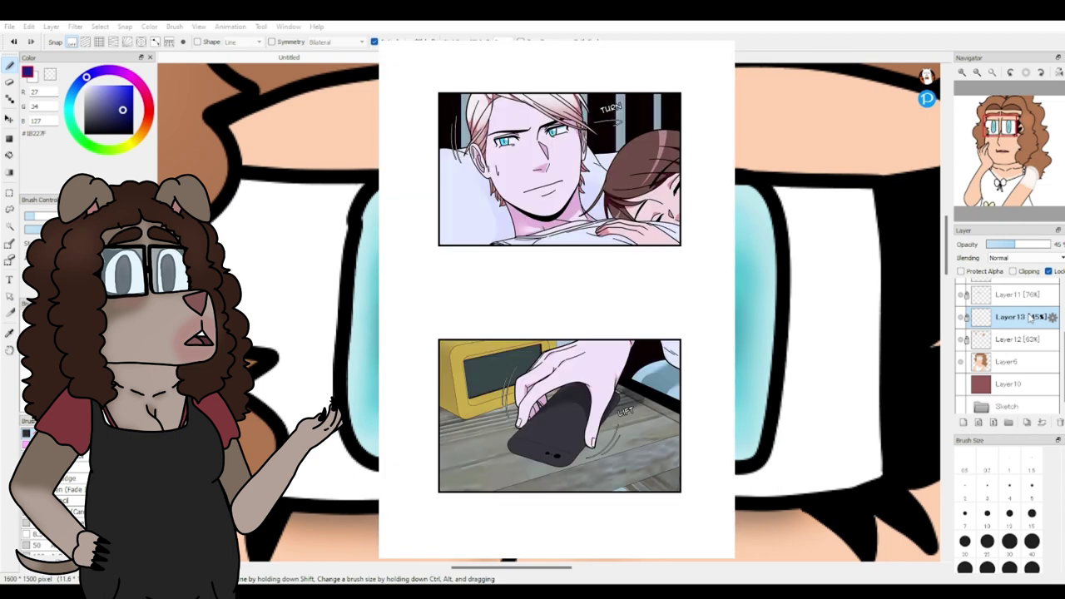
Step: Rename Layer13 as Lipstick, Layer12 as Highlights and Layer11 as Eye bags
click(1017, 340)
double_click(1017, 340)
text(Highlights)
key(Return)
scroll(1011, 320, up, 1)
click(1007, 311)
text(Eye bags)
key(Return)
Step: Rename Layer7 as Dress, Layer8 as Collar lace and Layer9 as Sleeve puff
scroll(1011, 324, up, 1)
double_click(1011, 329)
click(1002, 310)
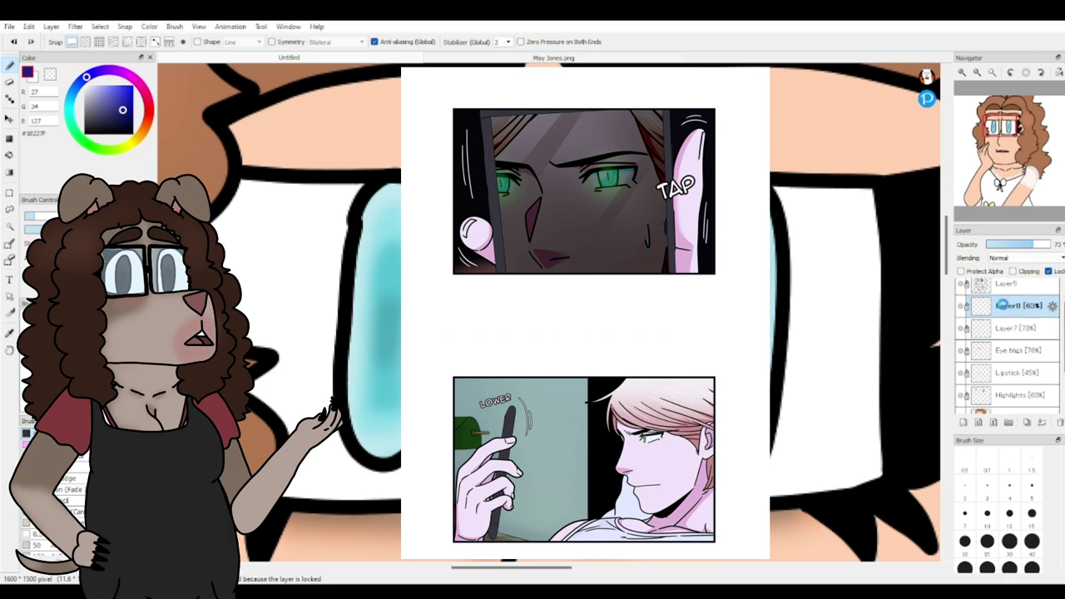
key(ctrl+0)
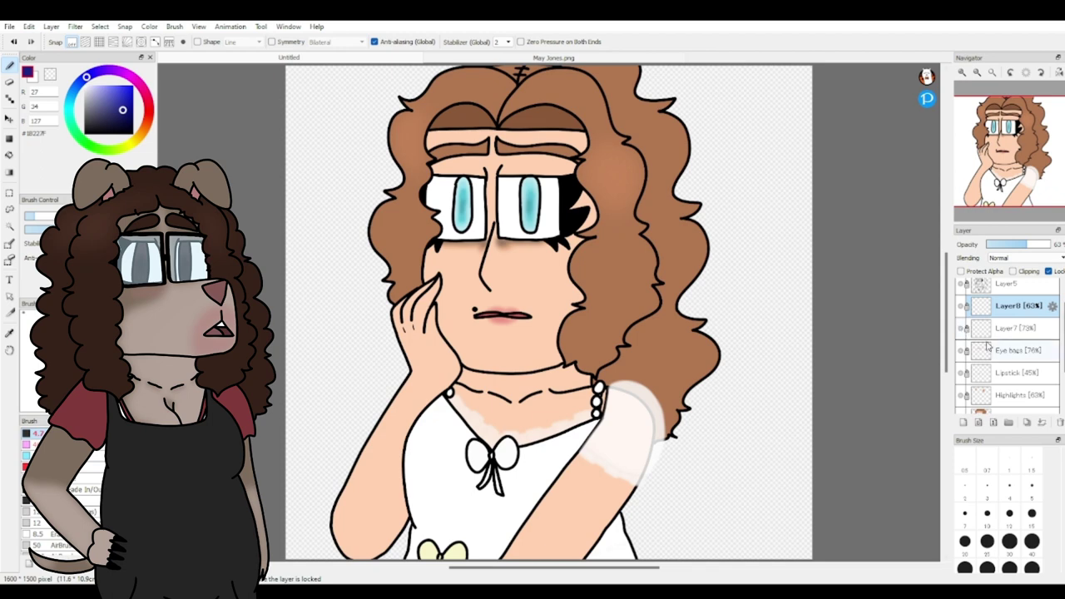
click(977, 330)
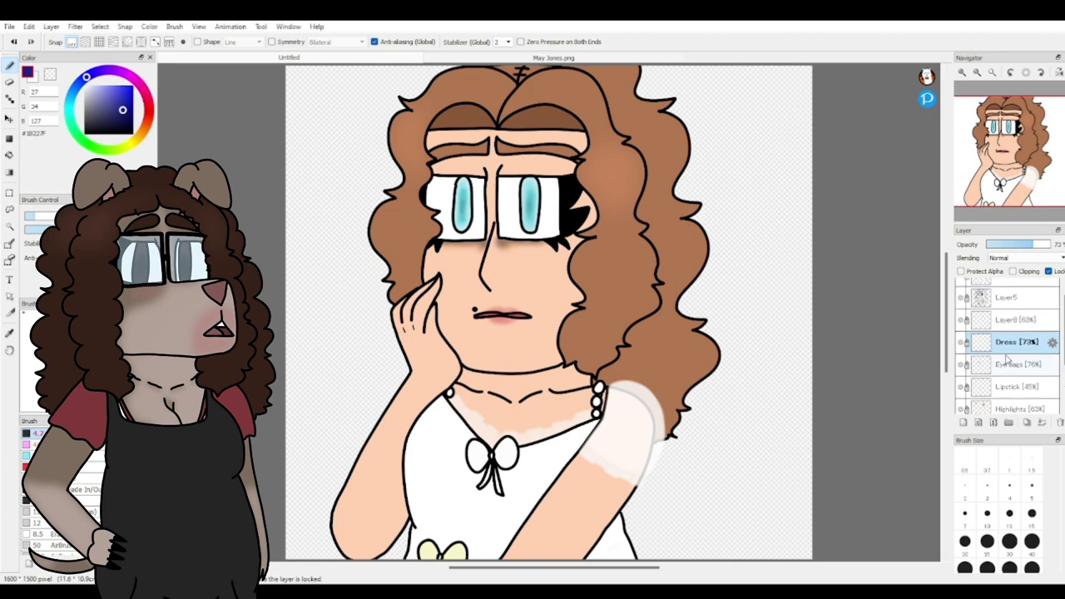
click(1002, 327)
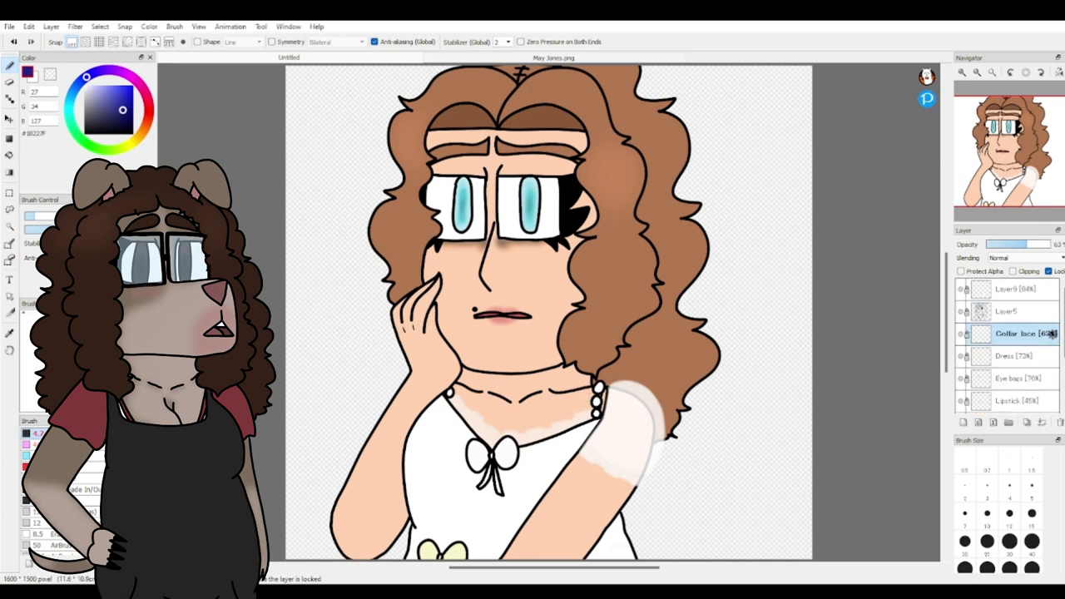
click(1008, 291)
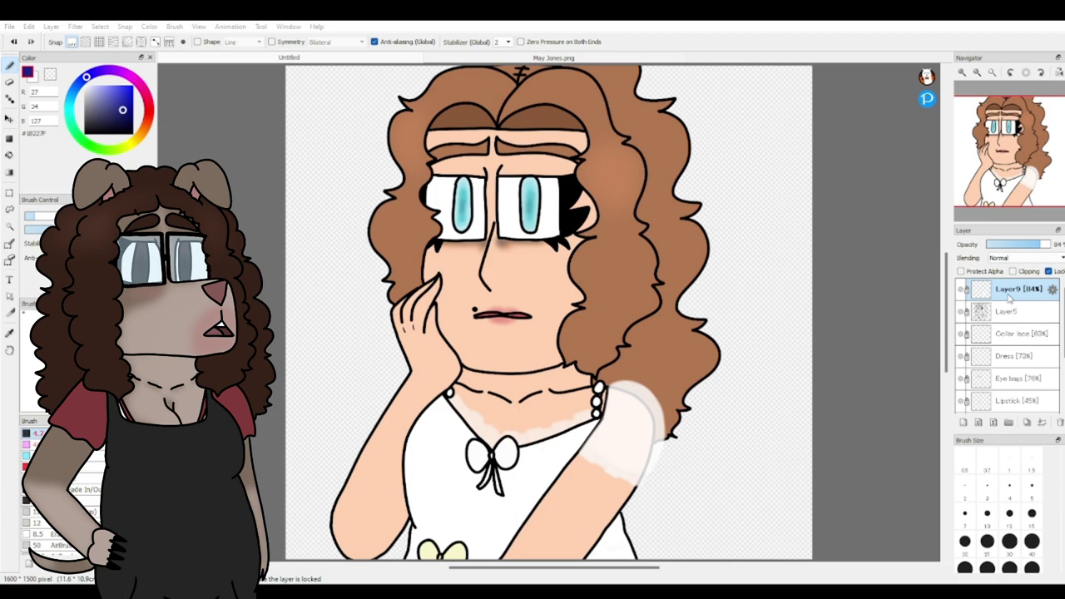
Step: Add a new layer directly above Layer6
scroll(1009, 307, down, 3)
click(1010, 359)
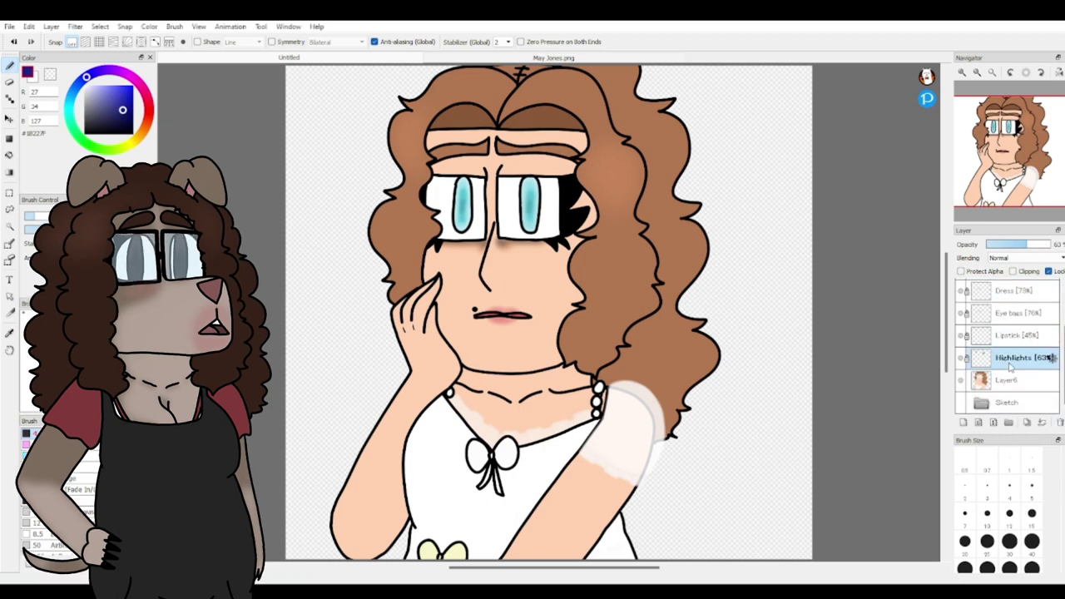
click(1007, 381)
click(964, 423)
Step: Outline an eyeshadow shape above the left eye in dark blue (#172D6D) and fill it
click(963, 73)
click(963, 73)
click(963, 73)
click(963, 73)
click(1002, 131)
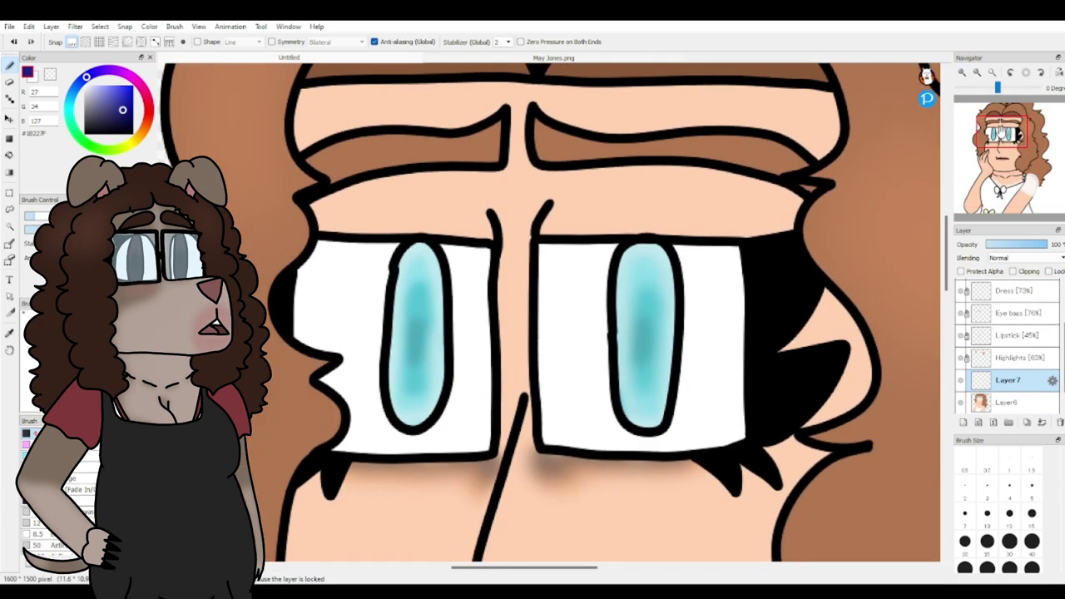
click(963, 73)
click(963, 74)
click(995, 128)
key(ctrl+z)
click(127, 102)
click(122, 113)
drag(679, 212, 366, 239)
key(ctrl+z)
drag(678, 218, 348, 248)
click(9, 155)
click(612, 231)
Step: Outline a matching dark blue eyeshadow shape above the right eye and fill it
click(9, 65)
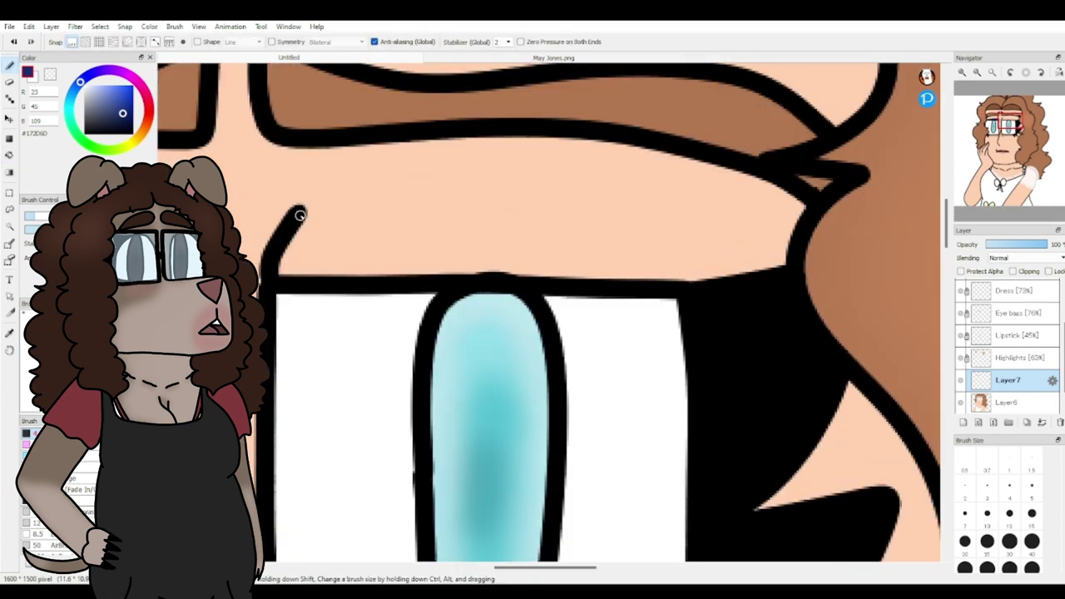
drag(302, 213, 556, 247)
key(ctrl+z)
mouse_move(303, 216)
mouse_down()
mouse_move(590, 247)
mouse_move(690, 281)
mouse_up()
key(g)
click(387, 247)
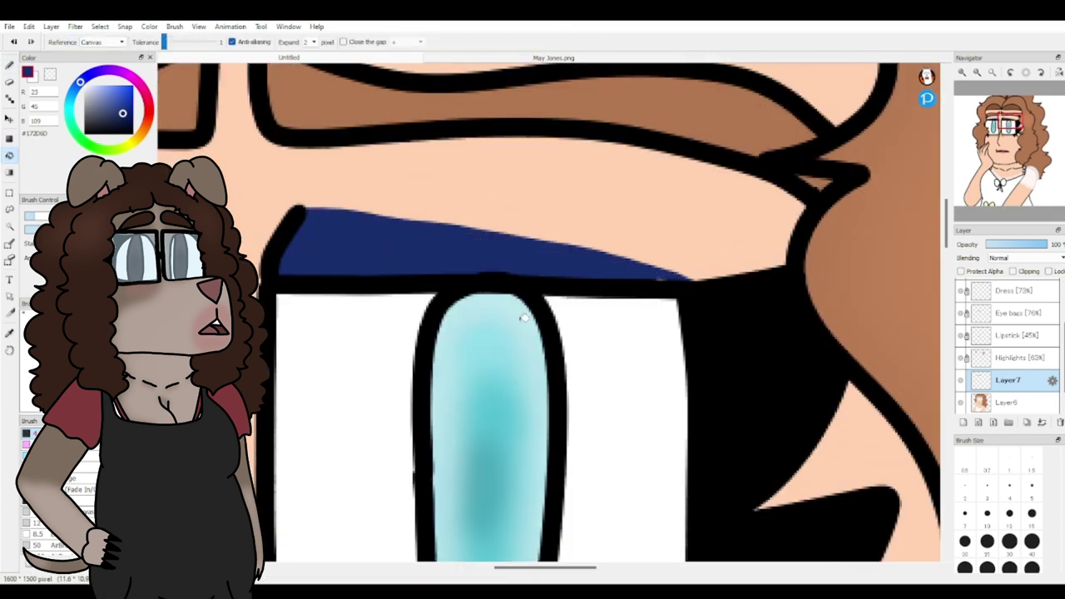
Step: Create a folder named makeup and move the Lipstick layer and the eyeshadow layer into it
double_click(1004, 383)
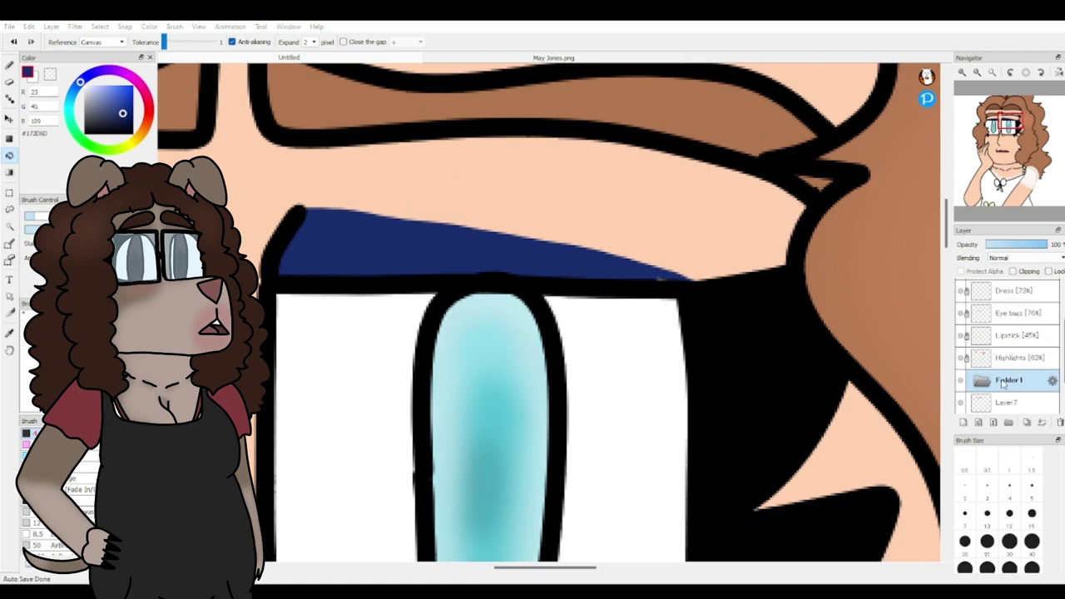
text(makeup)
key(Return)
drag(995, 334, 1003, 381)
drag(1004, 403, 1006, 361)
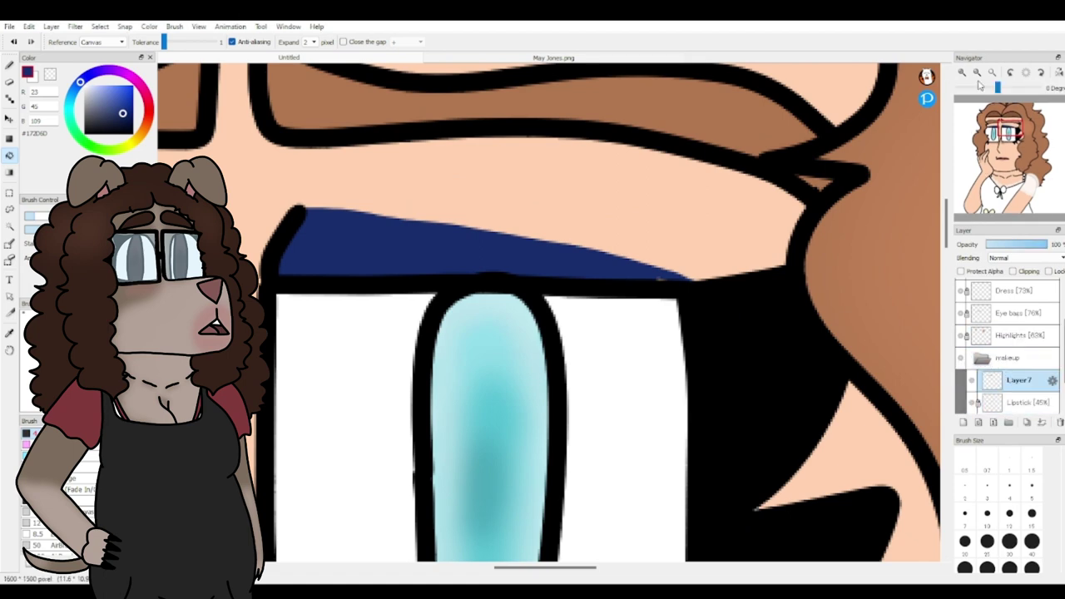
Step: Hide Layer6 and temporarily the eyeshadow layer to select the face skin area around the eyes with the Magic Wand
click(974, 81)
key(b)
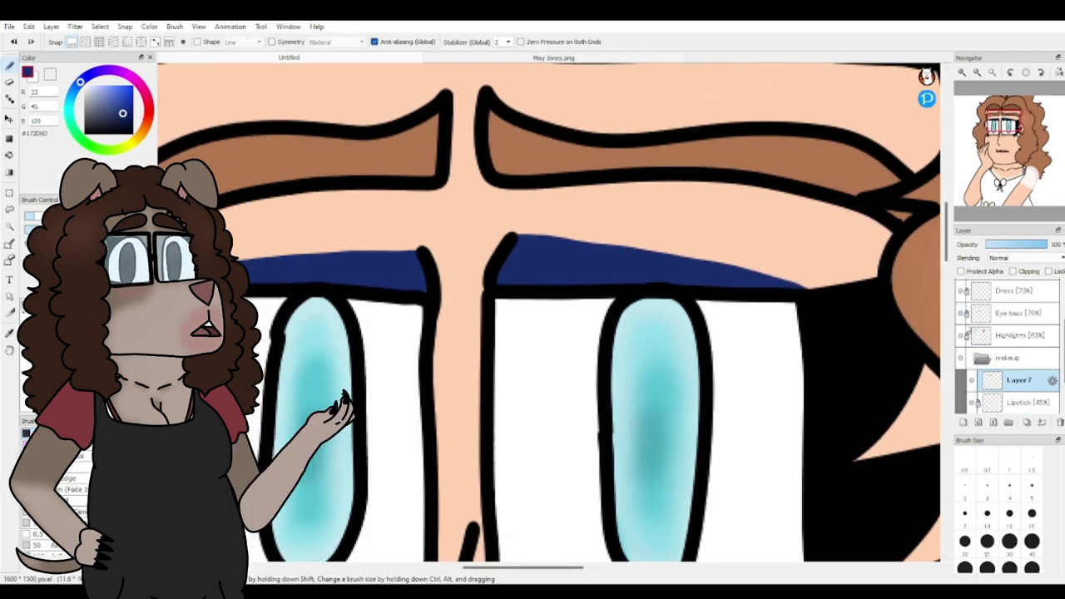
scroll(962, 361, down, 2)
click(961, 381)
click(9, 226)
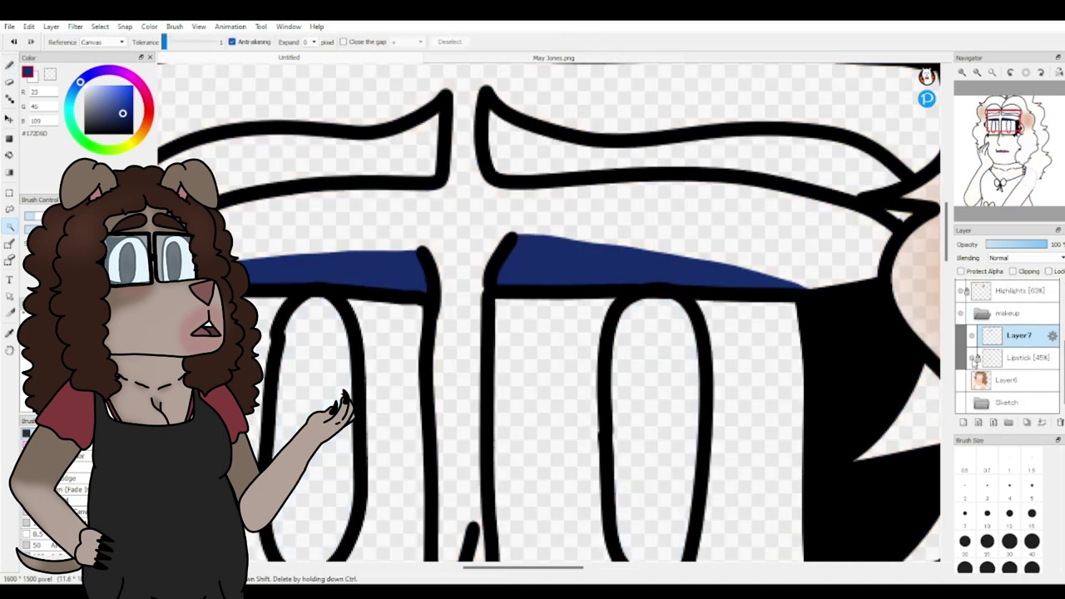
click(972, 336)
click(835, 241)
click(972, 336)
click(9, 66)
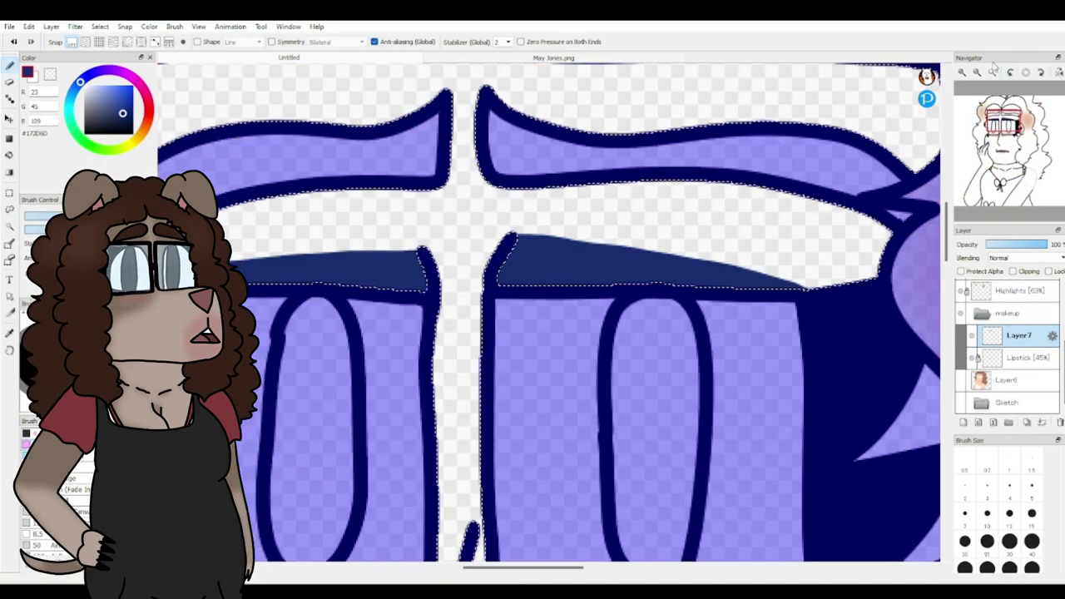
Step: Soften the dark blue eyeshadow above both eyes with Layer6 shown again, and set the eyeshadow layer's opacity to 60%
click(977, 74)
drag(313, 287, 421, 296)
drag(533, 283, 707, 292)
click(961, 381)
drag(316, 283, 454, 287)
drag(541, 283, 725, 309)
drag(316, 287, 454, 290)
click(1026, 423)
key(e)
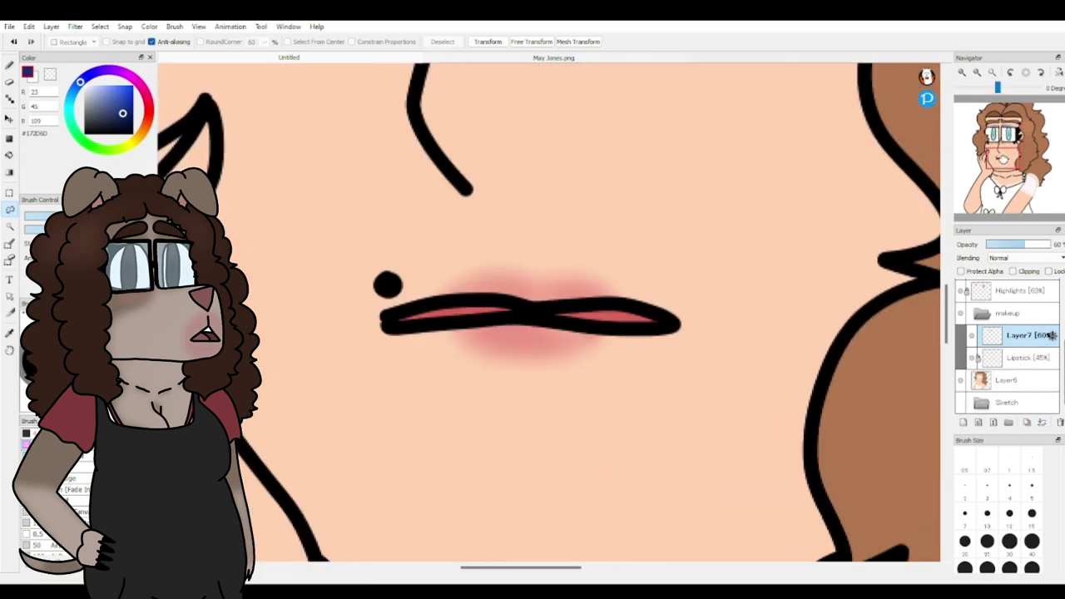
Step: Lock the eyeshadow layer and add a new layer above it in the makeup folder
mouse_move(1003, 159)
mouse_down()
mouse_move(1003, 133)
mouse_move(1000, 155)
mouse_move(1000, 145)
mouse_up()
click(9, 65)
click(1049, 272)
click(964, 422)
Step: Draw black (#000000) running mascara streaks down the cheeks beneath both eyes and soften them
mouse_move(374, 248)
mouse_down()
mouse_move(578, 250)
mouse_move(547, 535)
mouse_up()
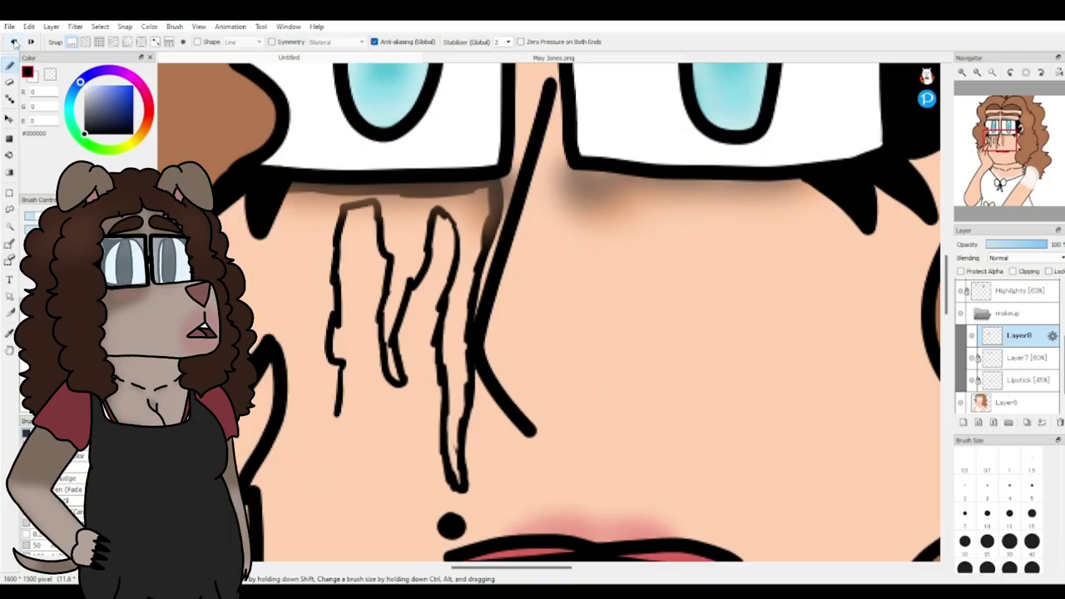
click(13, 41)
click(13, 41)
drag(443, 224, 463, 490)
drag(276, 223, 268, 331)
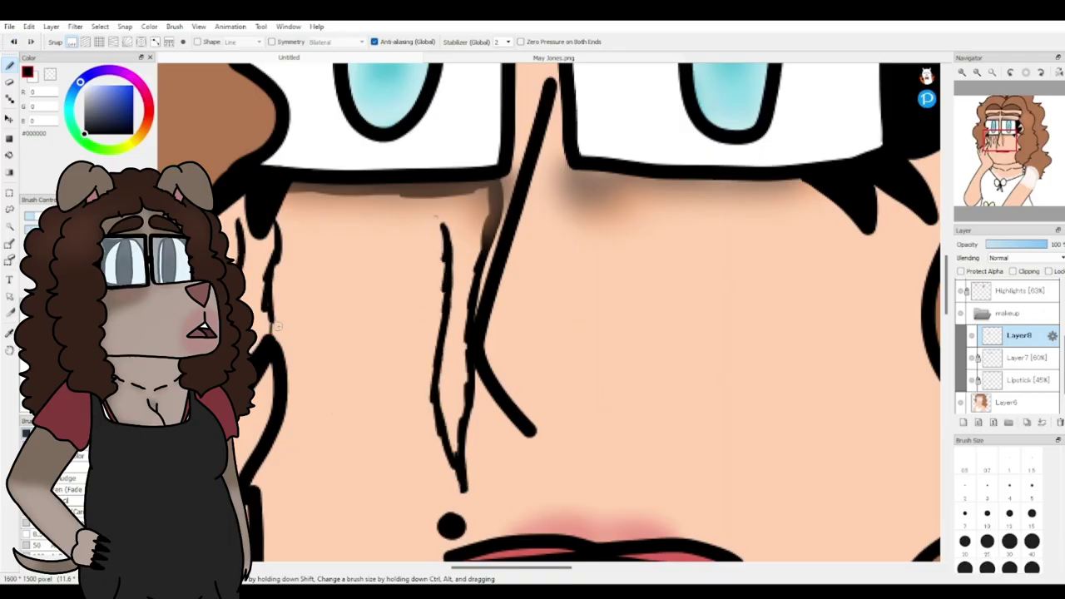
key(ctrl+z)
drag(277, 223, 326, 283)
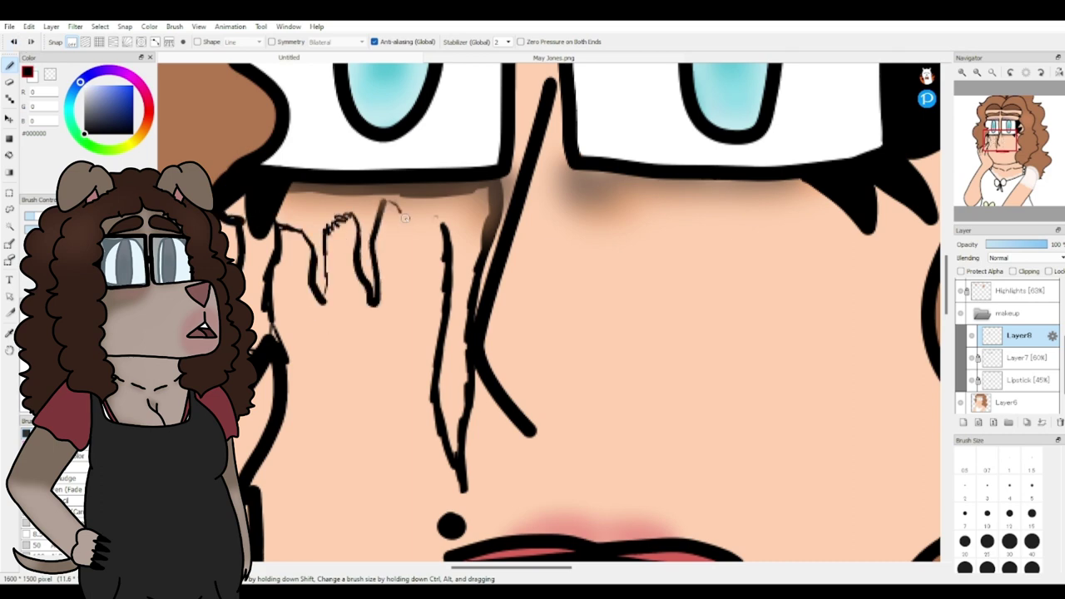
drag(404, 209, 445, 229)
mouse_move(609, 190)
mouse_down()
mouse_move(631, 305)
mouse_move(256, 217)
mouse_move(245, 489)
mouse_up()
click(1007, 402)
right_click(297, 103)
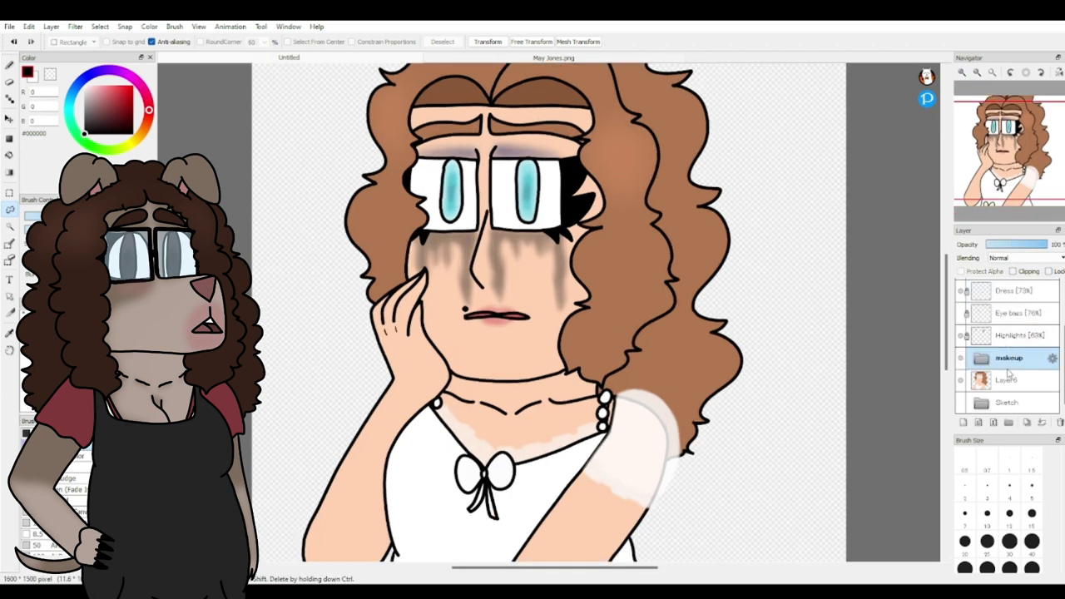
Step: Create a folder named Dress below Layer5, move the Collar lace and Dress layers into it, and collapse it
scroll(1003, 375, up, 5)
scroll(1003, 386, down, 1)
drag(1004, 383, 993, 313)
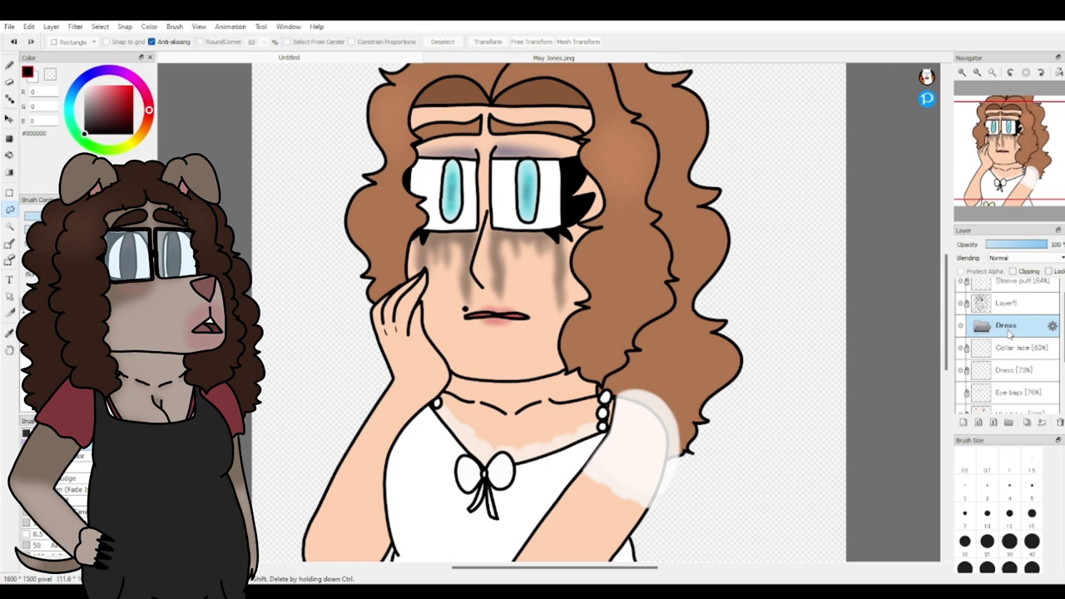
drag(1011, 349, 993, 330)
drag(1014, 372, 987, 335)
click(983, 328)
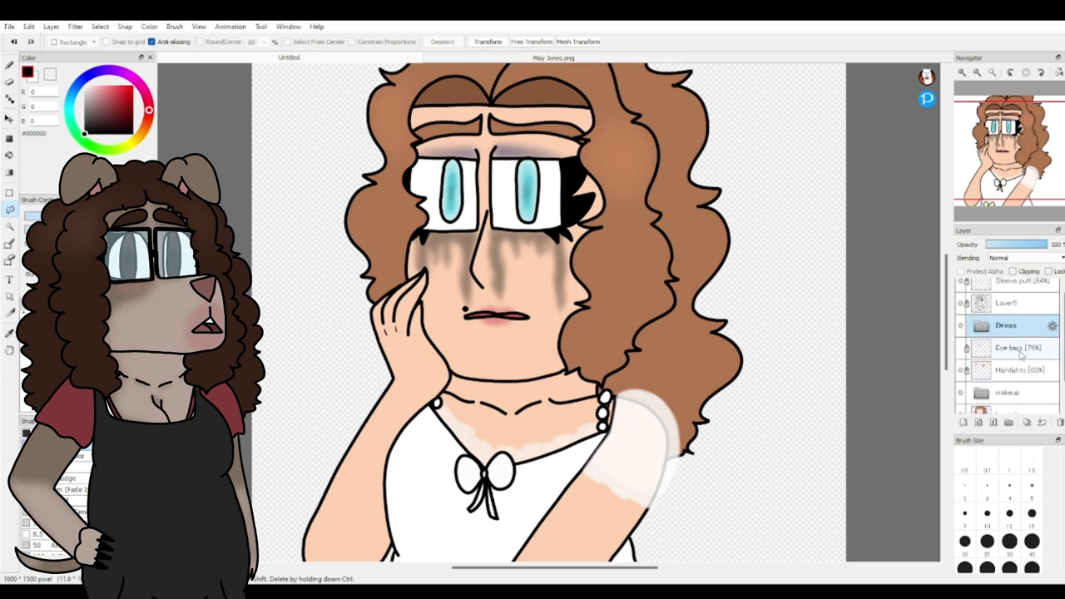
Step: Create a folder named Other below the Dress folder, move the Eye bags and Highlights layers into it, and collapse it
click(1016, 356)
click(1008, 422)
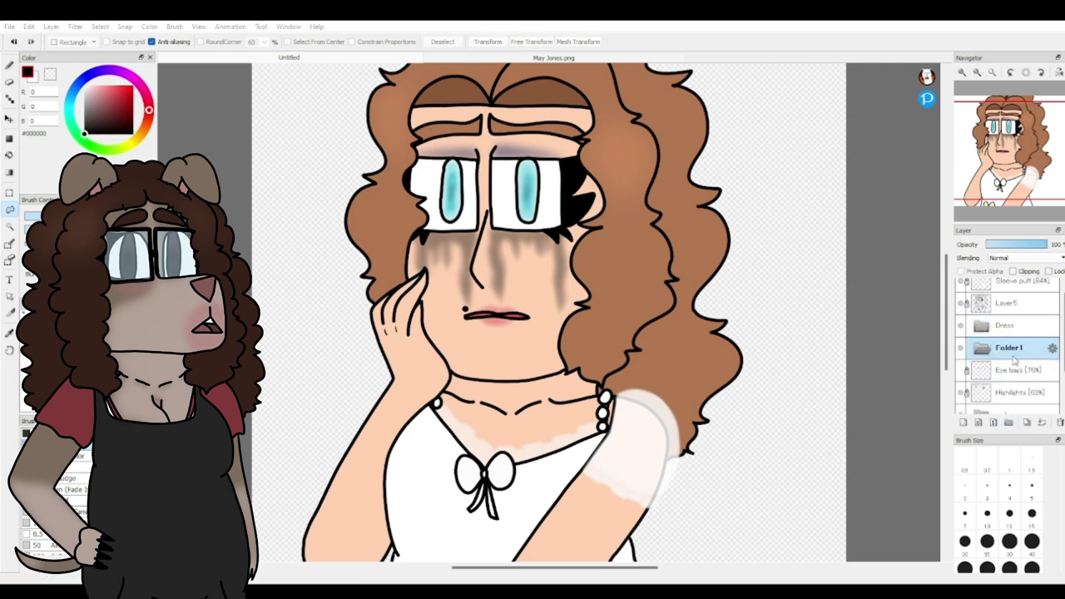
click(570, 392)
click(1009, 369)
drag(998, 394, 999, 351)
click(999, 396)
scroll(1014, 330, down, 1)
scroll(1015, 328, up, 1)
Step: Add a new layer directly above Layer5 and name it Tears
click(1009, 313)
click(963, 423)
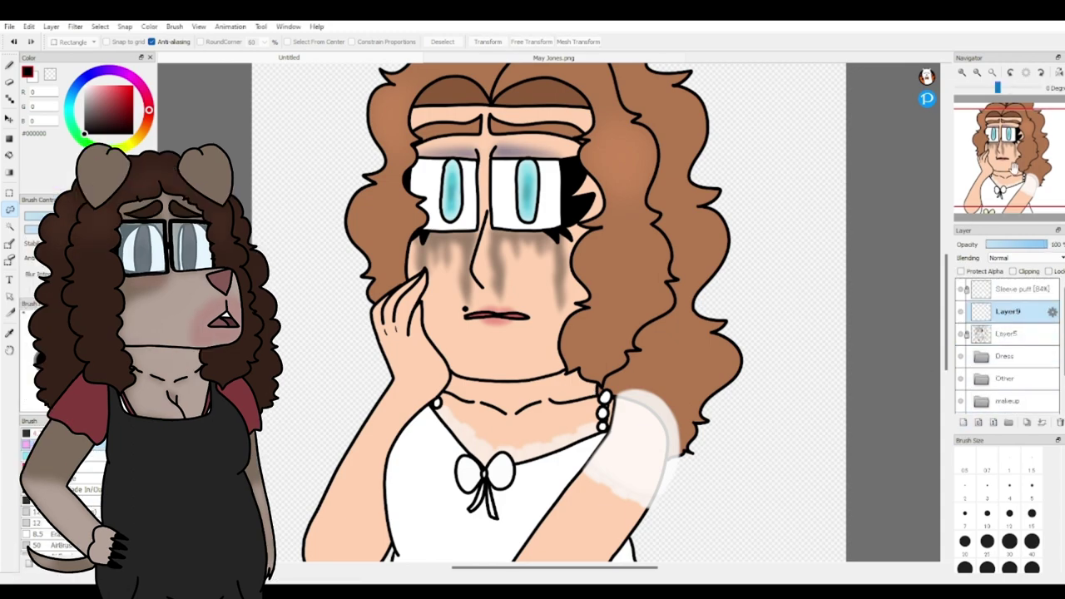
scroll(1004, 140, up, 5)
click(1004, 137)
scroll(1005, 138, down, 1)
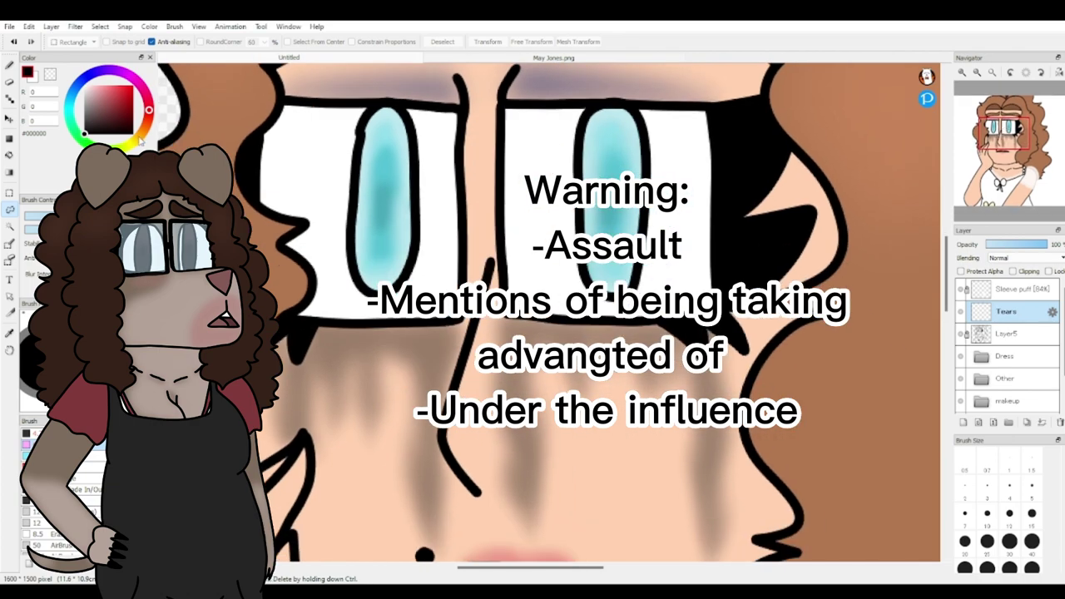
Step: Set the Pen color to yellow (#F7E45F), show the Sketch folder and hide the colored layers and folders
click(134, 141)
click(119, 91)
click(115, 87)
scroll(1009, 137, up, 2)
drag(1009, 137, 1012, 134)
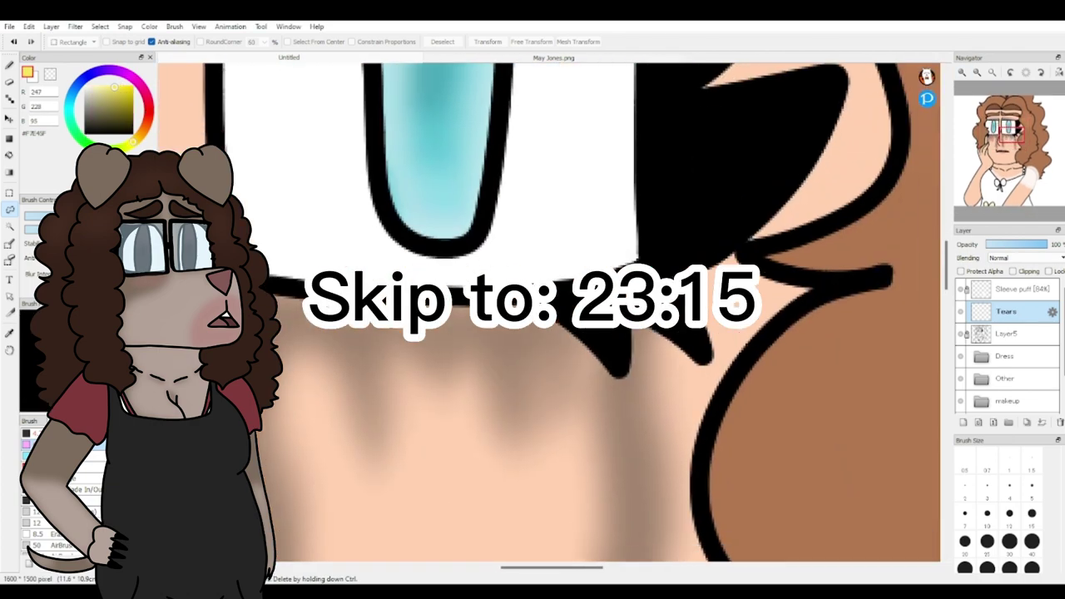
click(35, 433)
mouse_move(589, 261)
mouse_down()
mouse_move(529, 282)
mouse_move(584, 298)
mouse_move(653, 259)
mouse_move(590, 261)
mouse_up()
drag(1062, 322, 1063, 348)
click(962, 380)
click(962, 403)
click(977, 74)
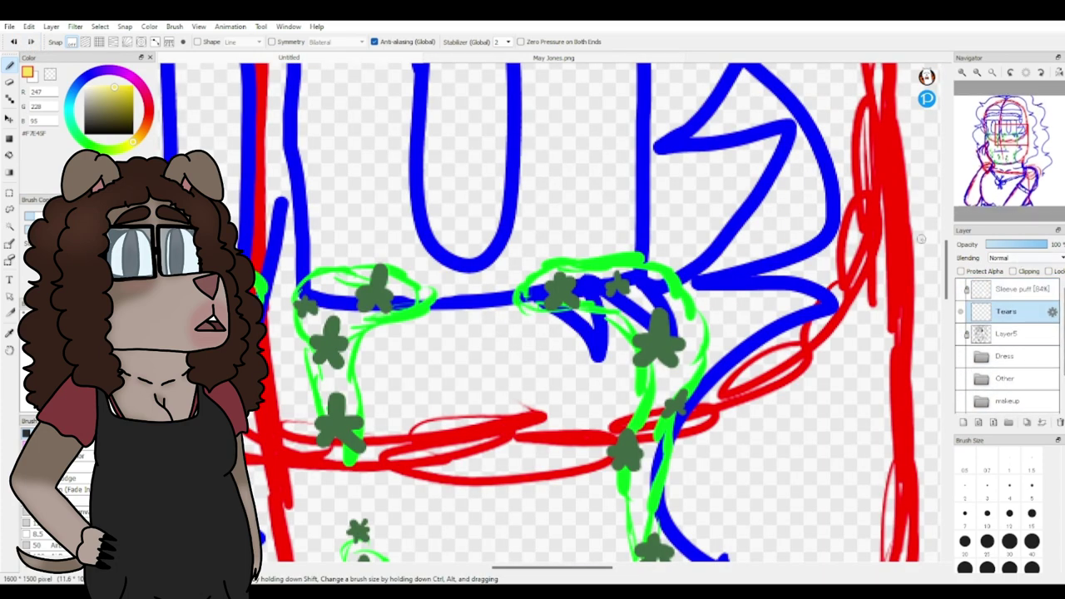
Step: Trace the green sketched tears in yellow on the Tears layer, beneath both eyes and down the cheeks and chin
mouse_move(547, 268)
mouse_down()
mouse_move(536, 315)
mouse_move(626, 441)
mouse_move(624, 499)
mouse_up()
mouse_move(551, 266)
mouse_down()
mouse_move(574, 263)
mouse_move(692, 304)
mouse_up()
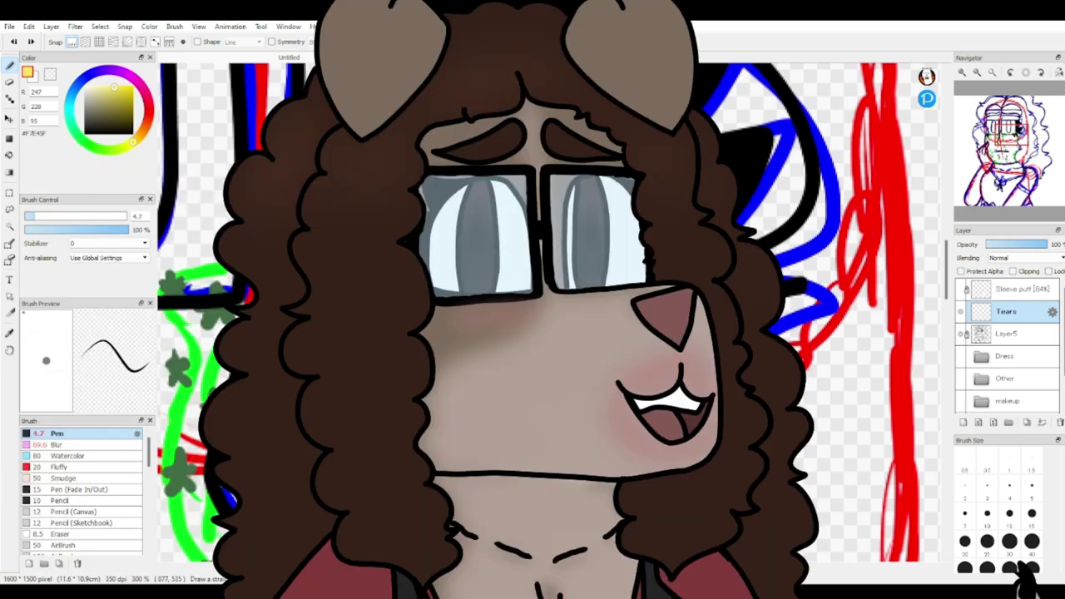
drag(926, 437, 862, 154)
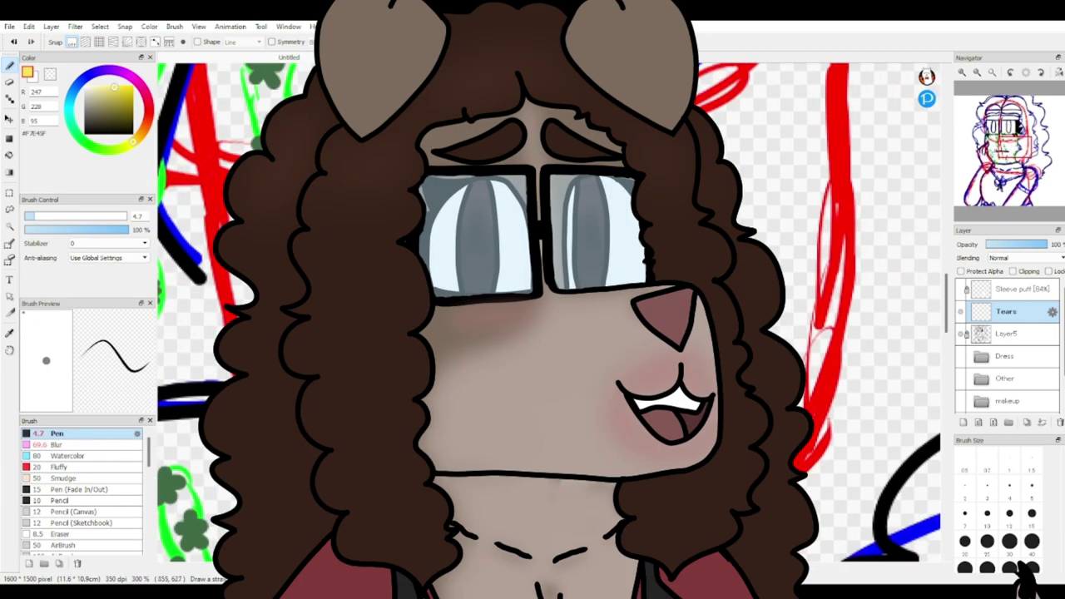
scroll(549, 312, down, 3)
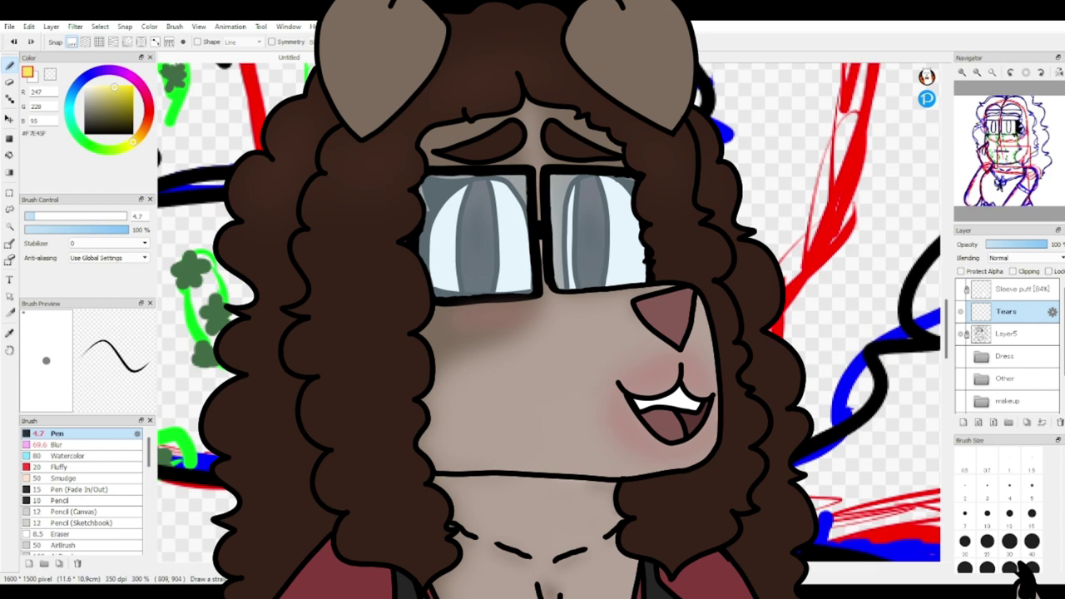
scroll(549, 312, up, 5)
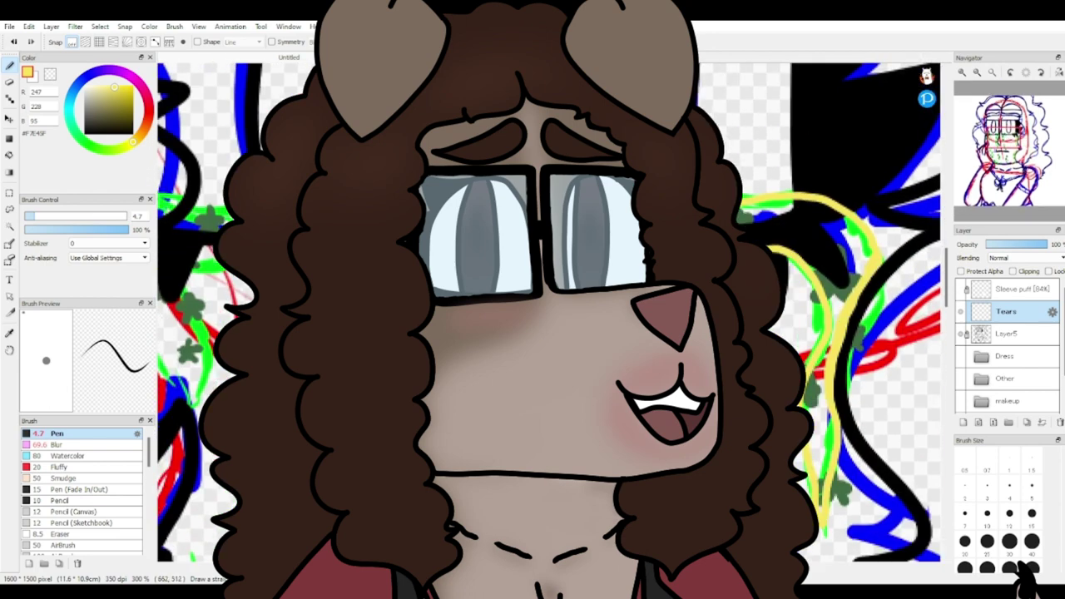
scroll(550, 312, down, 3)
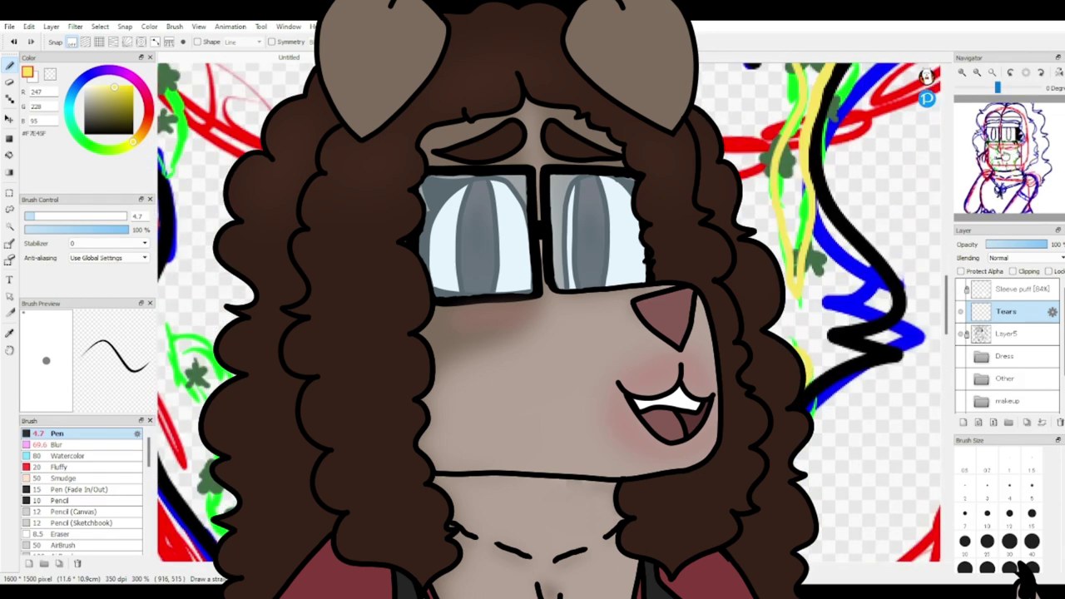
scroll(549, 312, down, 3)
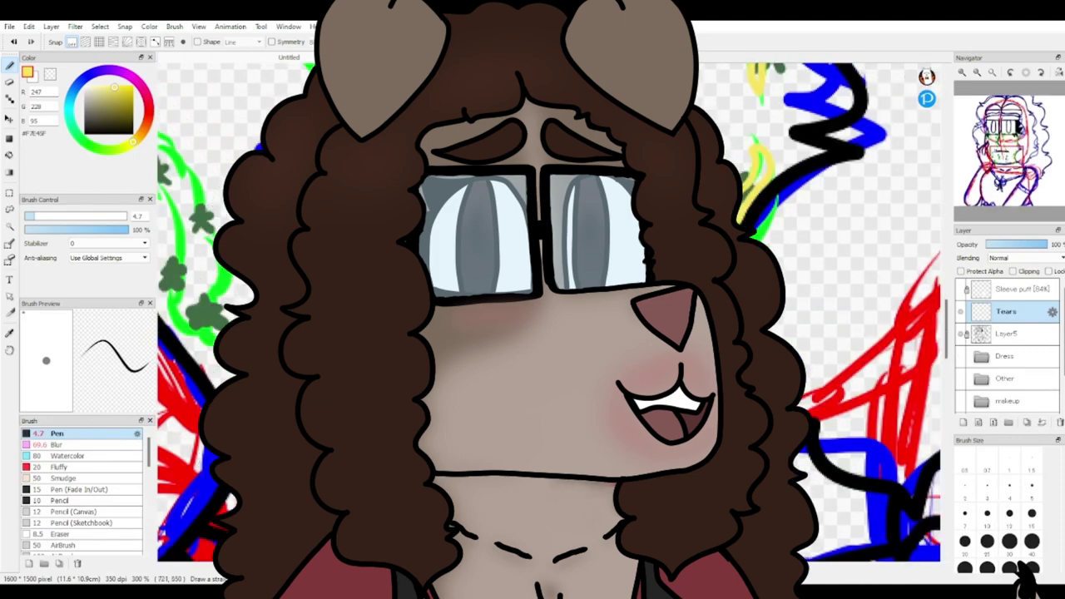
scroll(549, 312, up, 3)
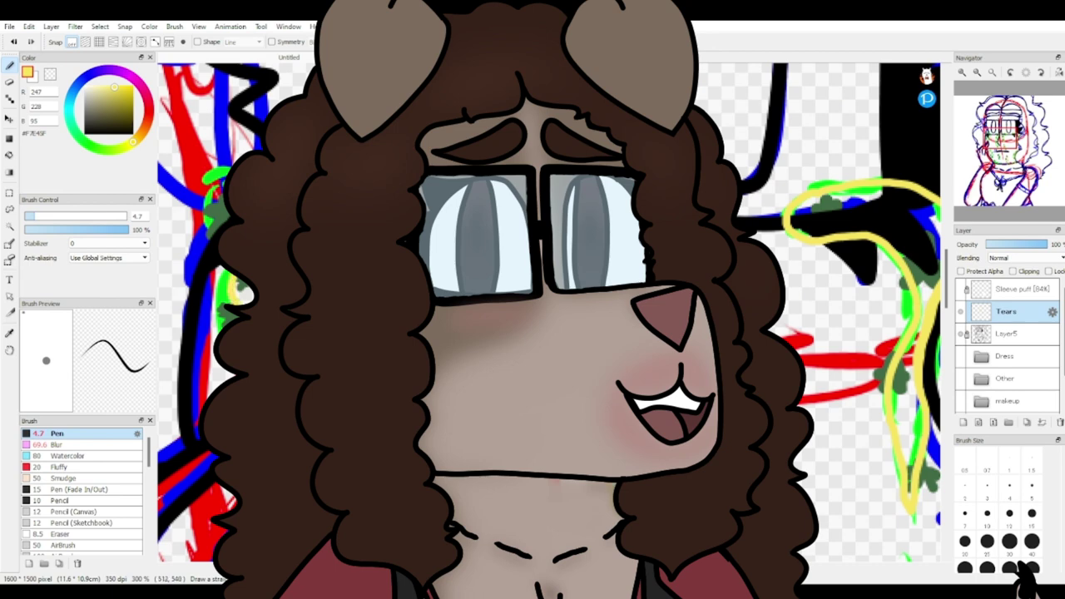
scroll(549, 312, down, 3)
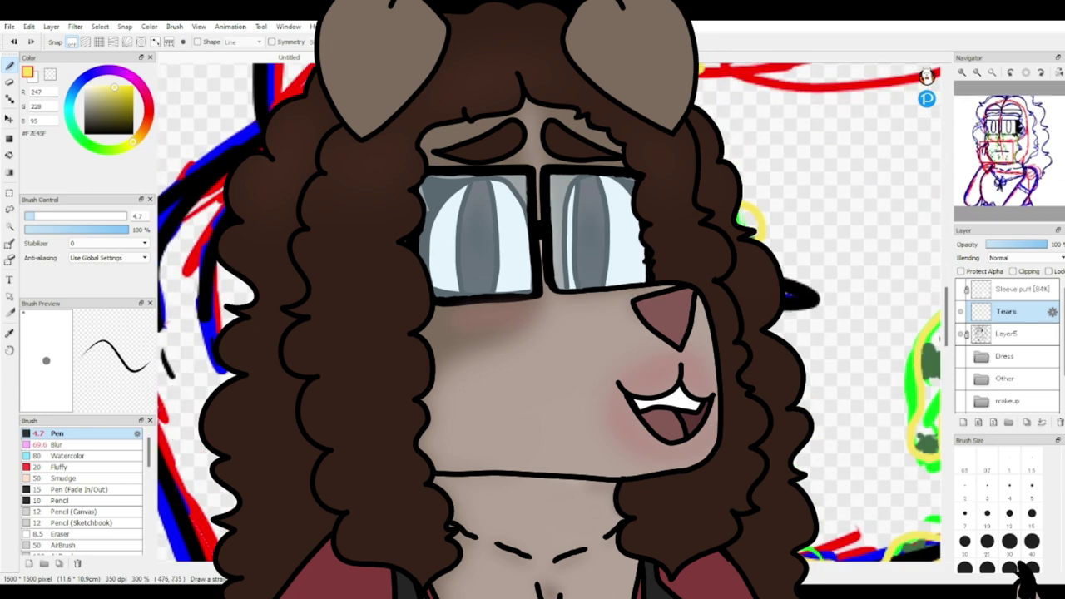
scroll(549, 313, down, 3)
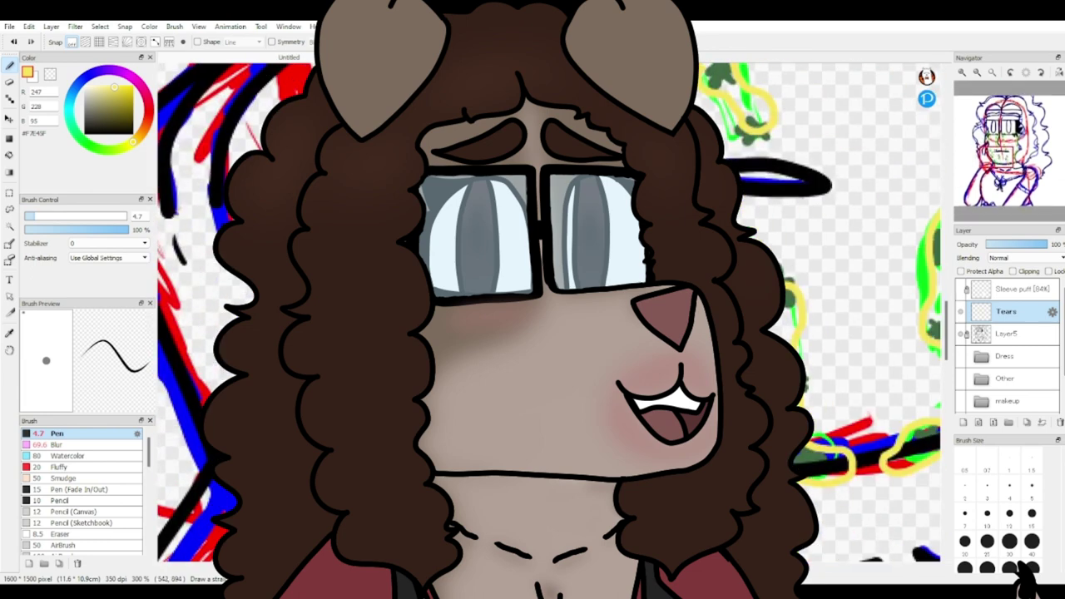
click(999, 140)
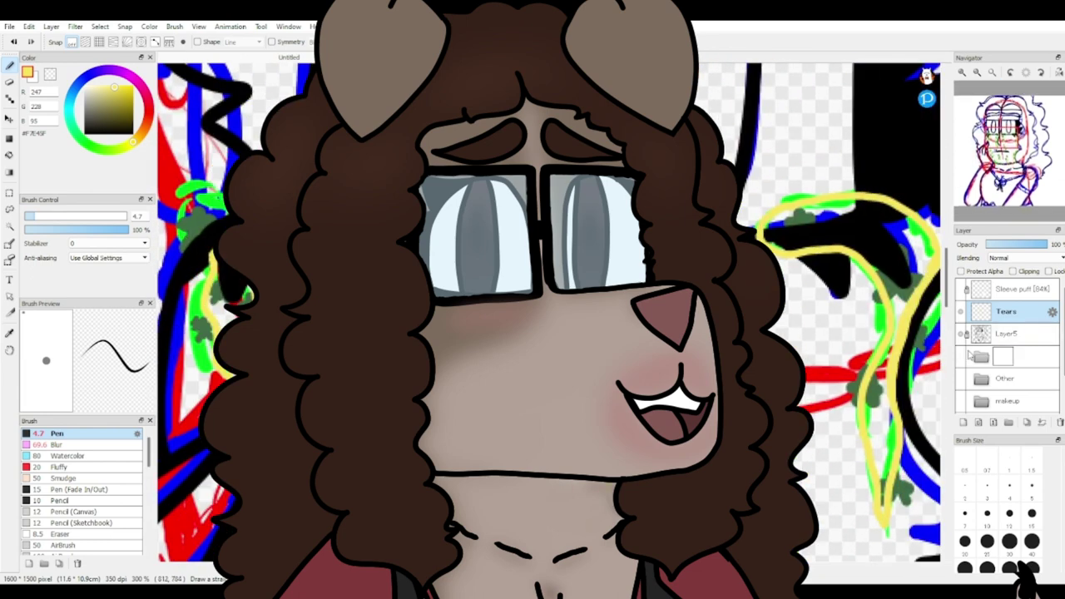
Step: Hide the Sketch folder and fill the traced tear outlines with the same yellow
scroll(1004, 356, down, 2)
click(961, 403)
key(g)
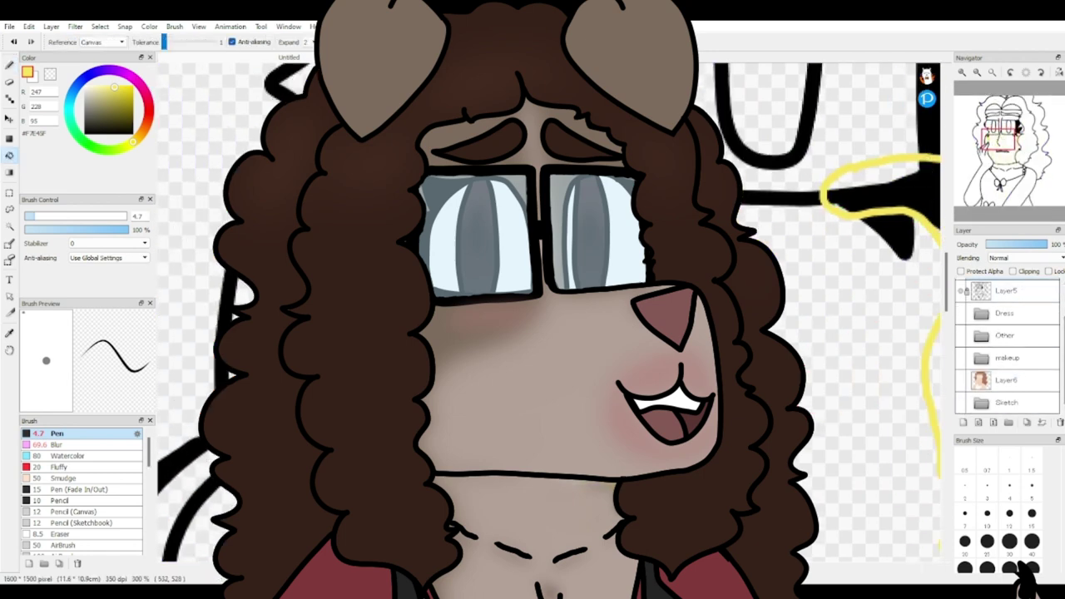
scroll(549, 312, down, 3)
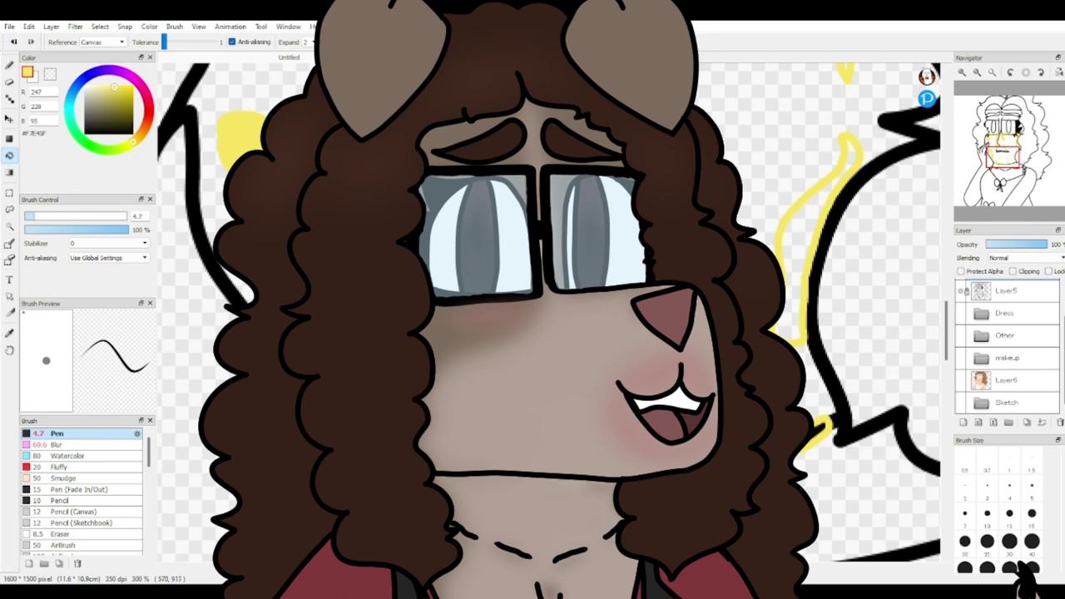
click(797, 250)
mouse_move(749, 208)
mouse_down()
mouse_move(583, 316)
mouse_move(450, 453)
mouse_up()
Step: Paint over the remaining gaps and lash areas inside the yellow tears with the Pen
key(b)
scroll(549, 312, up, 3)
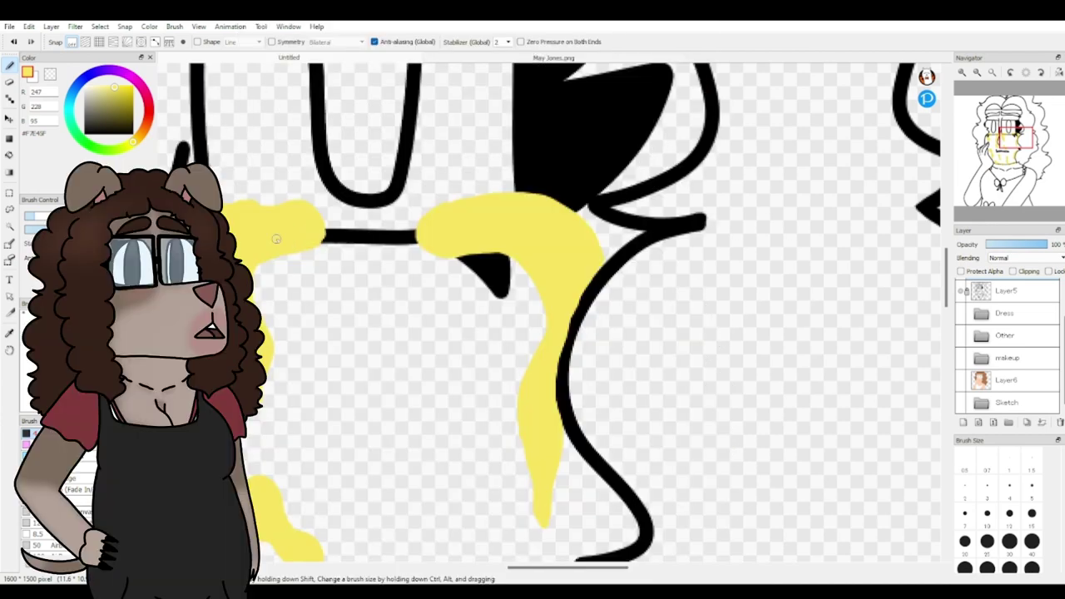
click(987, 134)
drag(706, 339, 755, 343)
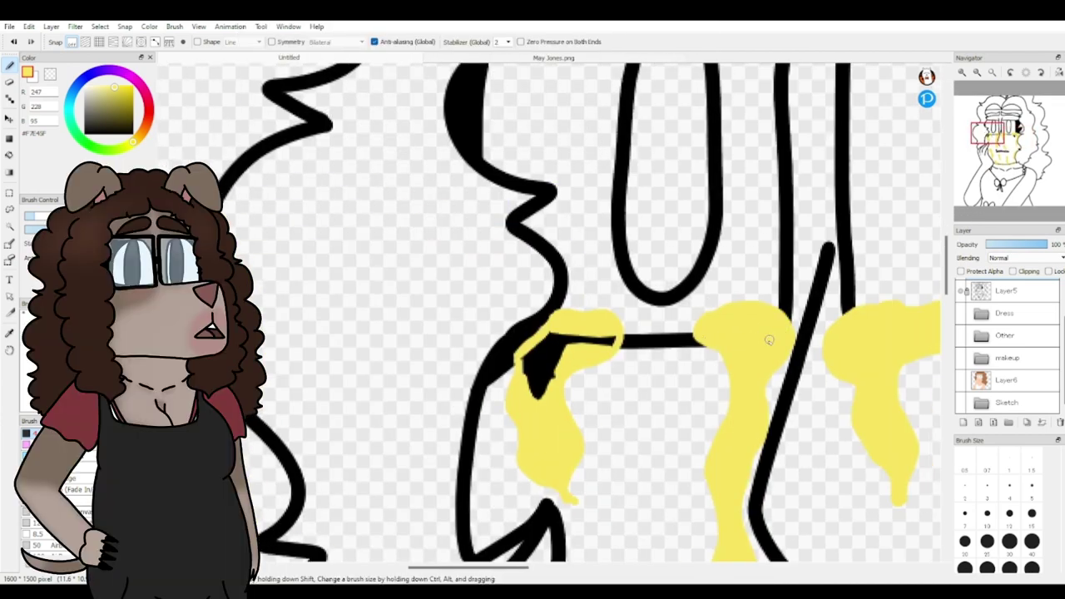
mouse_move(574, 387)
mouse_down()
mouse_move(541, 366)
mouse_move(557, 332)
mouse_move(610, 343)
mouse_up()
drag(990, 147, 1002, 154)
drag(444, 522, 591, 535)
drag(676, 519, 713, 537)
drag(789, 511, 858, 490)
drag(1004, 153, 1012, 146)
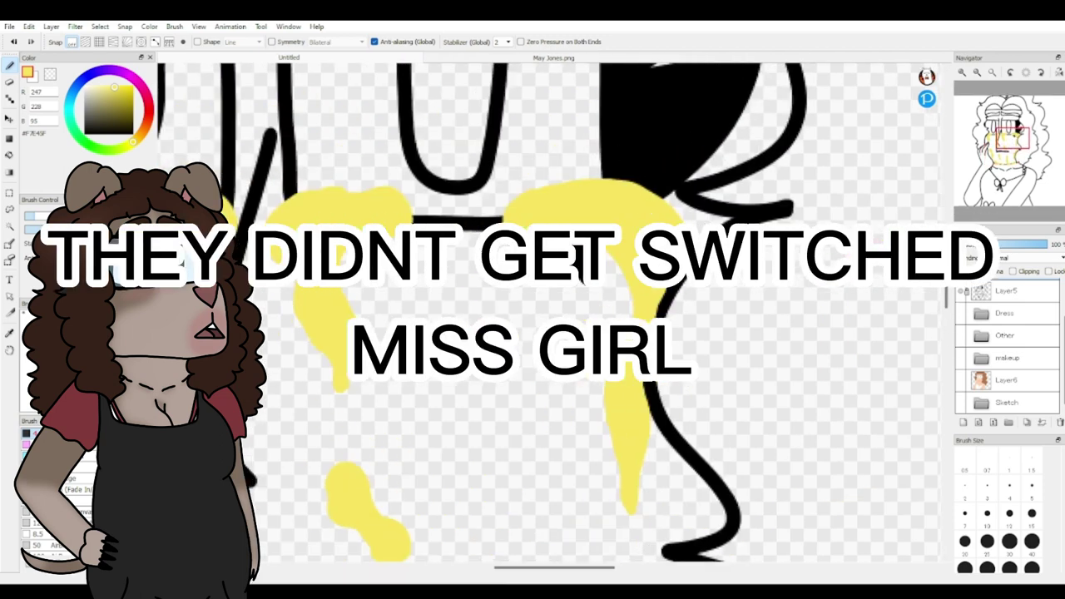
Step: Pick a pale yellow (#FFF7C0) and add a new layer above the Tears layer
click(96, 85)
scroll(1007, 346, up, 1)
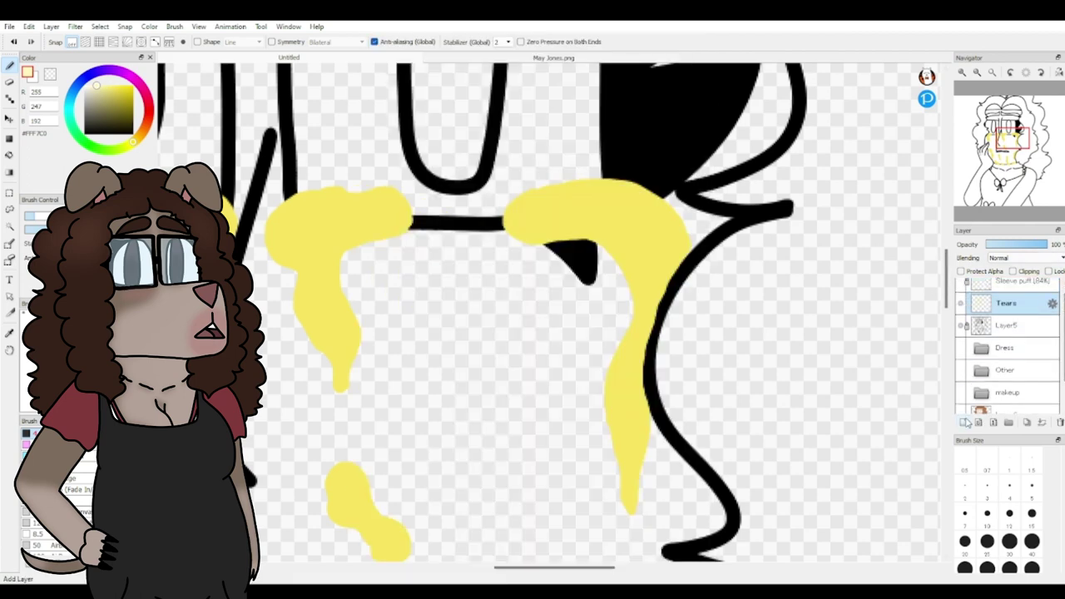
click(963, 423)
double_click(1008, 304)
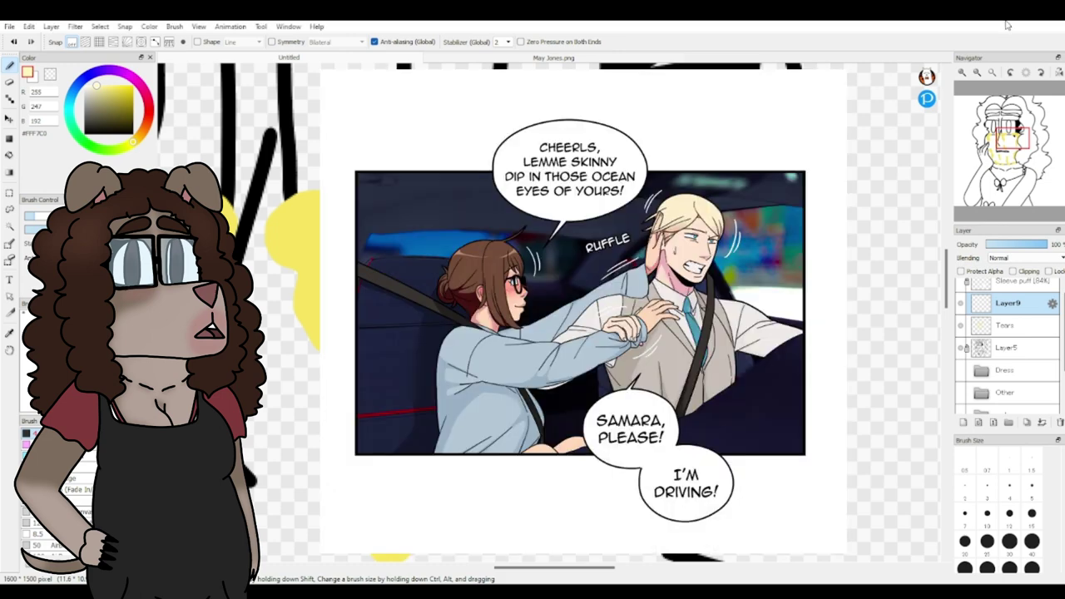
scroll(466, 194, up, 3)
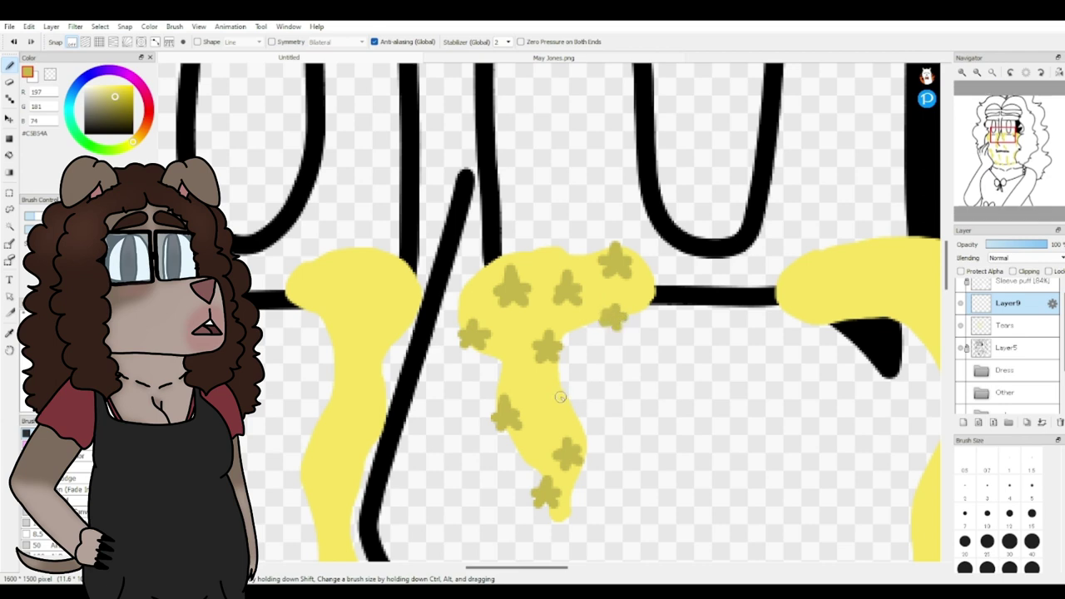
Step: Undo the stars on the inner tear beneath the right-hand eye, keeping only the first one
key(ctrl+z)
key(ctrl+z)
key(ctrl+z)
key(ctrl+z)
key(ctrl+z)
key(ctrl+z)
key(ctrl+z)
key(ctrl+z)
key(ctrl+z)
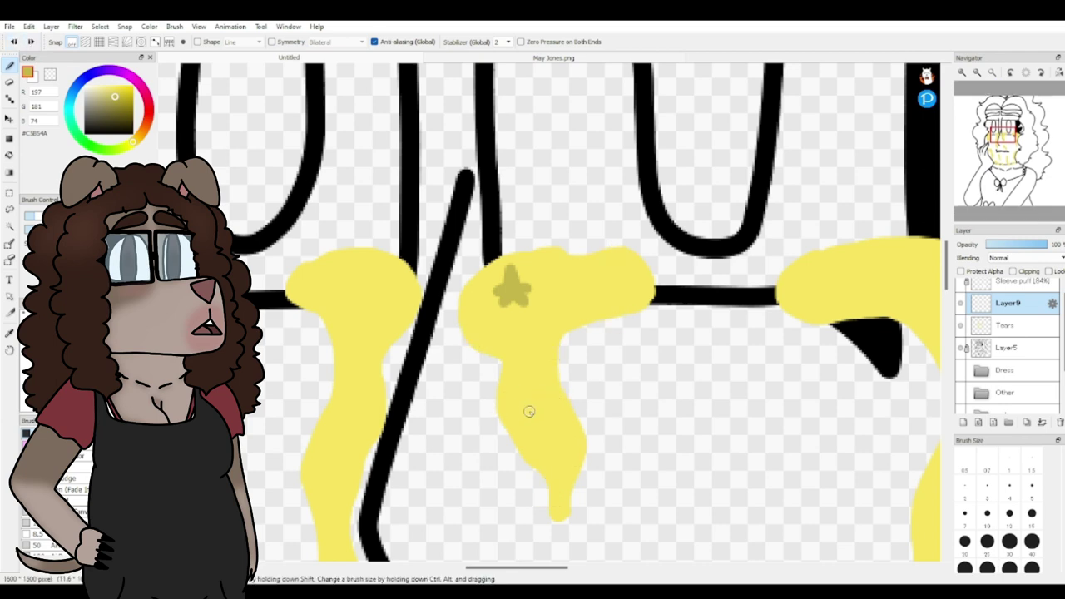
Step: Draw new dark yellow (#C5B54A) stars in varied sizes down the inner tear beneath the right-hand eye
mouse_move(525, 413)
mouse_down()
mouse_move(550, 416)
mouse_move(512, 437)
mouse_move(553, 441)
mouse_up()
mouse_move(577, 255)
mouse_down()
mouse_move(565, 264)
mouse_move(595, 264)
mouse_up()
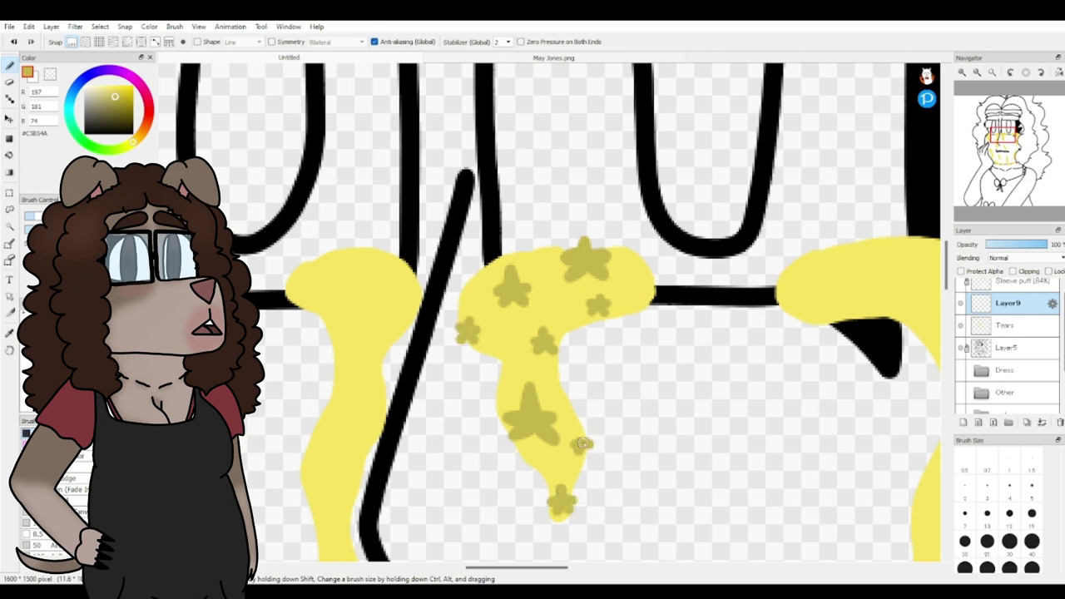
drag(511, 379, 515, 372)
Step: Draw dark yellow stars along the outer tear beneath the right-hand eye, from the lashes down to its tip
drag(1010, 135, 1016, 134)
mouse_move(424, 274)
mouse_down()
mouse_move(425, 289)
mouse_move(444, 281)
mouse_up()
mouse_move(545, 302)
mouse_down()
mouse_move(550, 267)
mouse_move(527, 301)
mouse_move(554, 311)
mouse_up()
drag(491, 223, 489, 223)
mouse_move(523, 485)
mouse_down()
mouse_move(525, 503)
mouse_move(534, 497)
mouse_up()
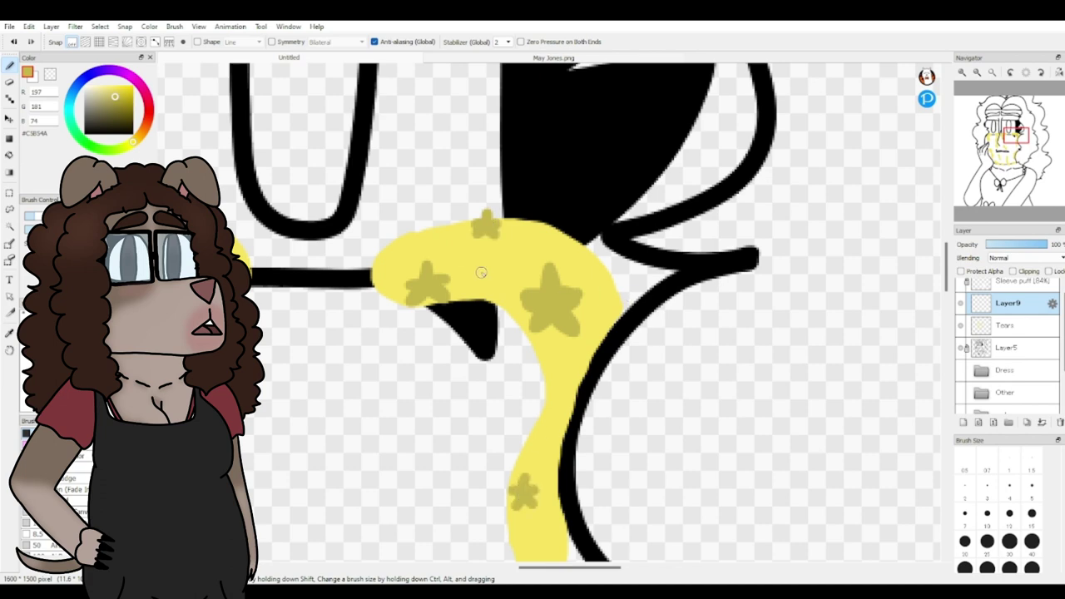
drag(1016, 145, 1017, 153)
mouse_move(545, 301)
mouse_down()
mouse_move(546, 319)
mouse_move(560, 309)
mouse_up()
drag(541, 325, 561, 325)
click(1021, 149)
scroll(459, 88, right, 1)
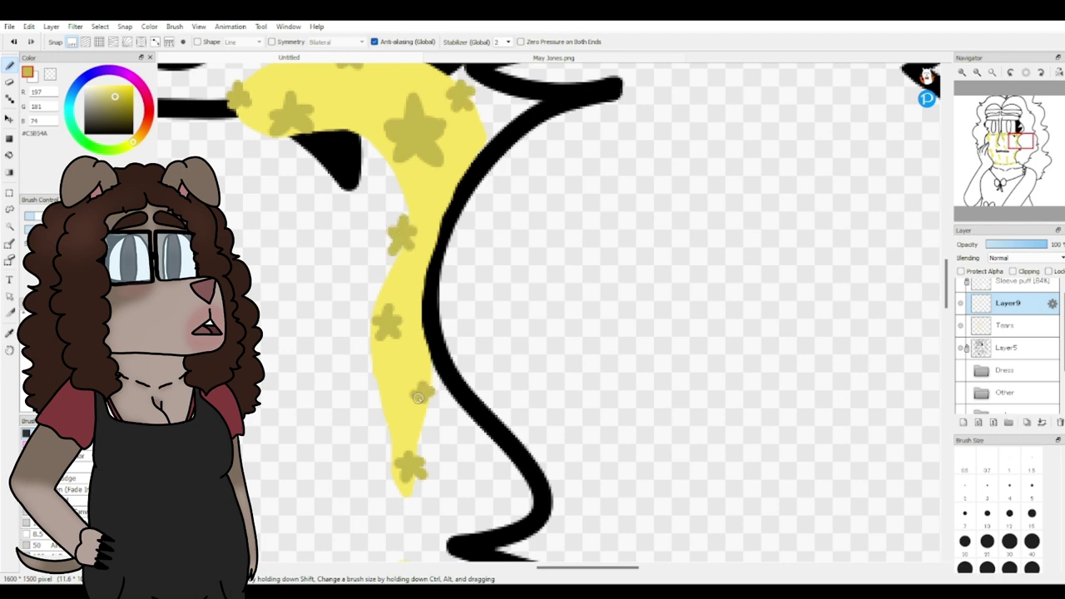
Step: Add small stars in the gaps of the outer tear beneath the right-hand eye, undoing a misplaced stroke
scroll(408, 337, up, 3)
scroll(407, 337, left, 5)
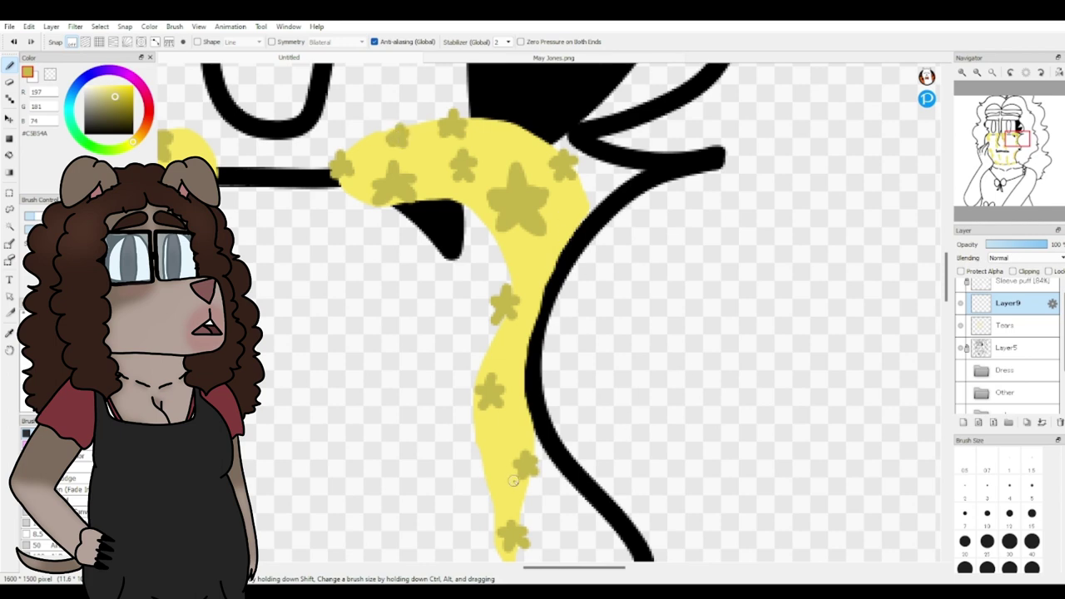
mouse_move(502, 487)
mouse_down()
mouse_move(466, 448)
mouse_move(488, 451)
mouse_up()
click(15, 42)
mouse_move(549, 250)
mouse_down()
mouse_move(541, 262)
mouse_move(526, 258)
mouse_move(547, 244)
mouse_move(565, 255)
mouse_move(561, 268)
mouse_up()
key(e)
key(b)
Step: Draw dark yellow stars on the smaller tear patch on the cheek above the mouth
drag(1017, 133, 997, 140)
mouse_move(420, 265)
mouse_down()
mouse_move(409, 301)
mouse_move(430, 317)
mouse_up()
drag(465, 371, 466, 376)
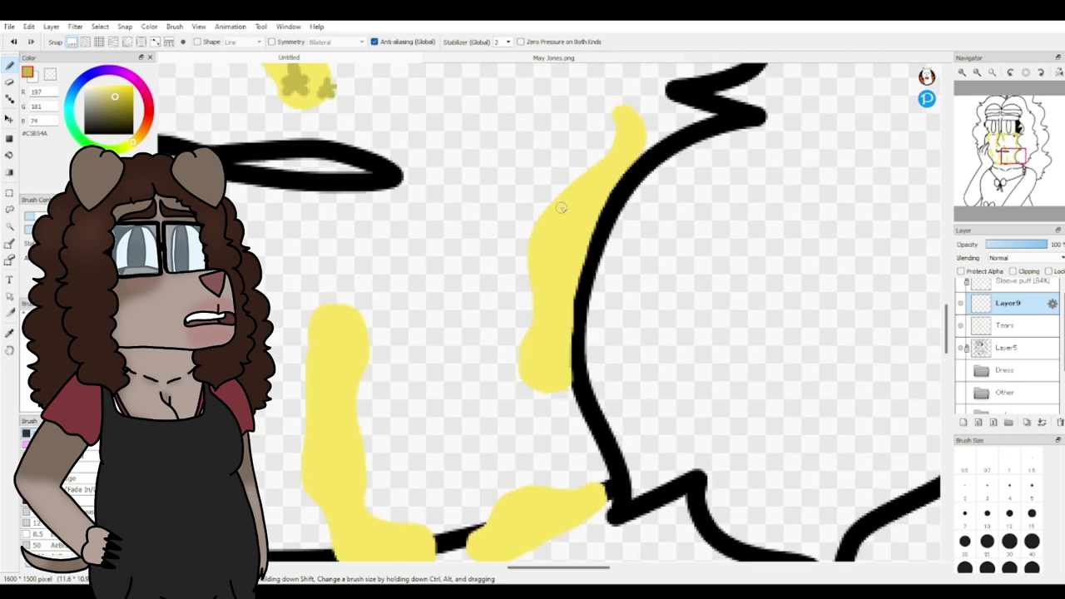
Step: Draw one large star and several smaller ones on the tear along the cheek edge beside the hair
mouse_move(556, 210)
mouse_down()
mouse_move(596, 208)
mouse_move(551, 250)
mouse_up()
click(9, 82)
mouse_move(582, 164)
mouse_down()
mouse_move(542, 169)
mouse_move(571, 189)
mouse_move(577, 178)
mouse_up()
click(9, 66)
mouse_move(541, 345)
mouse_down()
mouse_move(547, 373)
mouse_move(536, 376)
mouse_move(560, 388)
mouse_up()
mouse_move(649, 138)
mouse_down()
mouse_move(631, 116)
mouse_move(649, 131)
mouse_up()
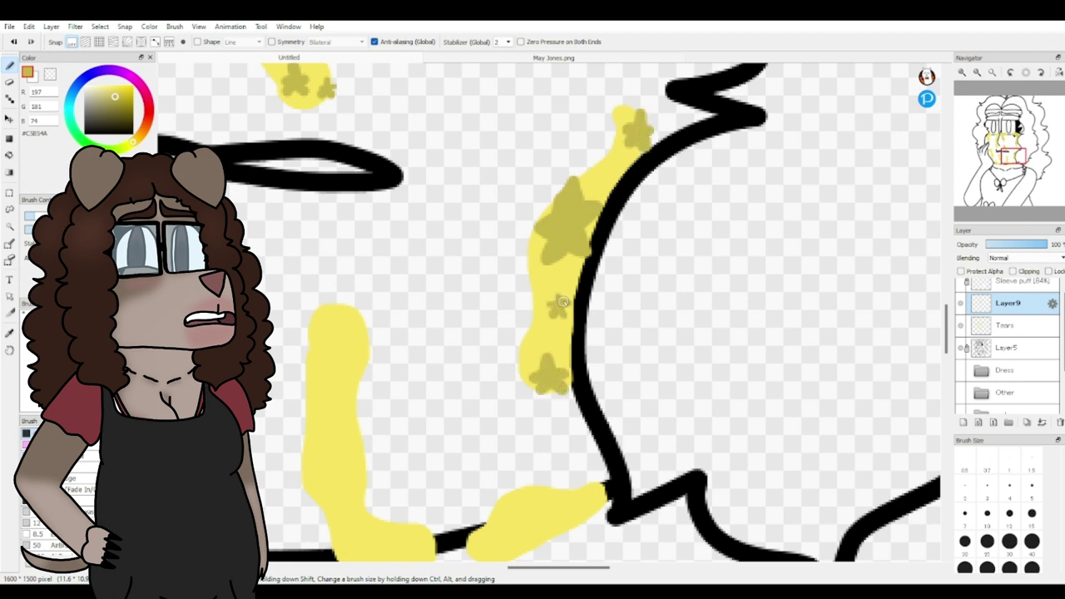
mouse_move(609, 162)
mouse_down()
mouse_move(604, 175)
mouse_move(616, 169)
mouse_up()
mouse_move(526, 293)
mouse_down()
mouse_move(525, 314)
mouse_move(534, 307)
mouse_move(521, 340)
mouse_up()
click(14, 43)
drag(518, 325, 537, 324)
drag(526, 330, 535, 337)
Step: Draw a star at the upper end of the tear running down to the chin, undoing the first attempts
drag(1019, 172, 1010, 167)
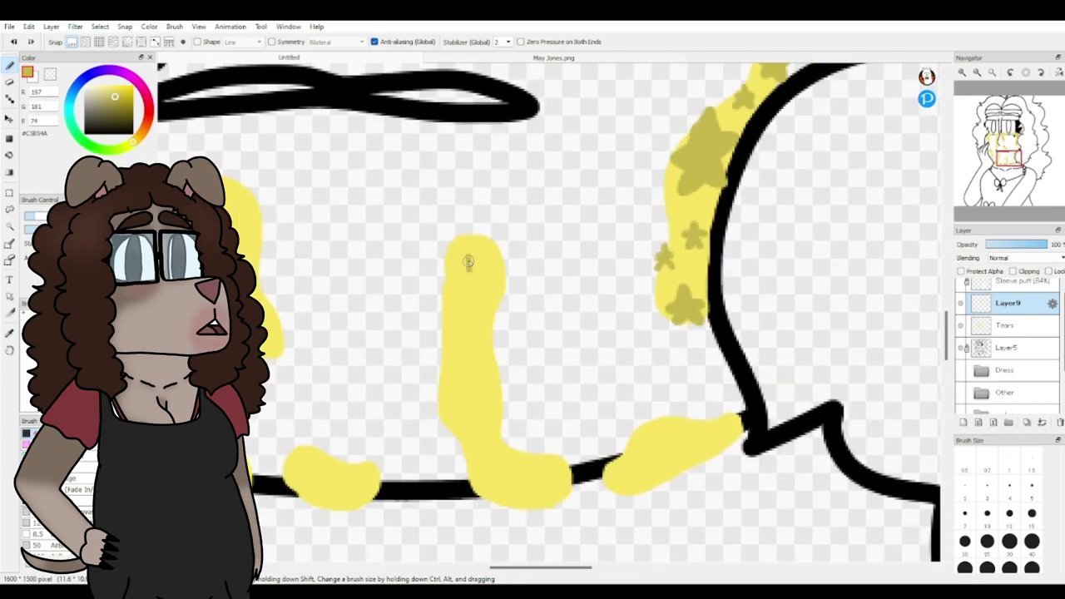
drag(468, 251, 466, 283)
mouse_move(451, 271)
mouse_down()
mouse_move(493, 263)
mouse_move(472, 266)
mouse_move(487, 283)
mouse_up()
click(14, 43)
click(14, 42)
drag(464, 241, 476, 275)
Step: Draw a larger star midway down the chin tear, undoing the earlier strokes for it
mouse_move(469, 374)
mouse_down()
mouse_move(495, 400)
mouse_move(479, 410)
mouse_move(491, 391)
mouse_up()
mouse_move(488, 389)
mouse_down()
mouse_move(503, 405)
mouse_move(471, 406)
mouse_move(509, 378)
mouse_move(470, 380)
mouse_up()
key(ctrl+z)
key(ctrl+z)
key(ctrl+z)
mouse_move(470, 375)
mouse_down()
mouse_move(511, 372)
mouse_move(477, 393)
mouse_up()
mouse_move(497, 380)
mouse_down()
mouse_move(506, 392)
mouse_move(489, 344)
mouse_up()
drag(490, 347, 500, 392)
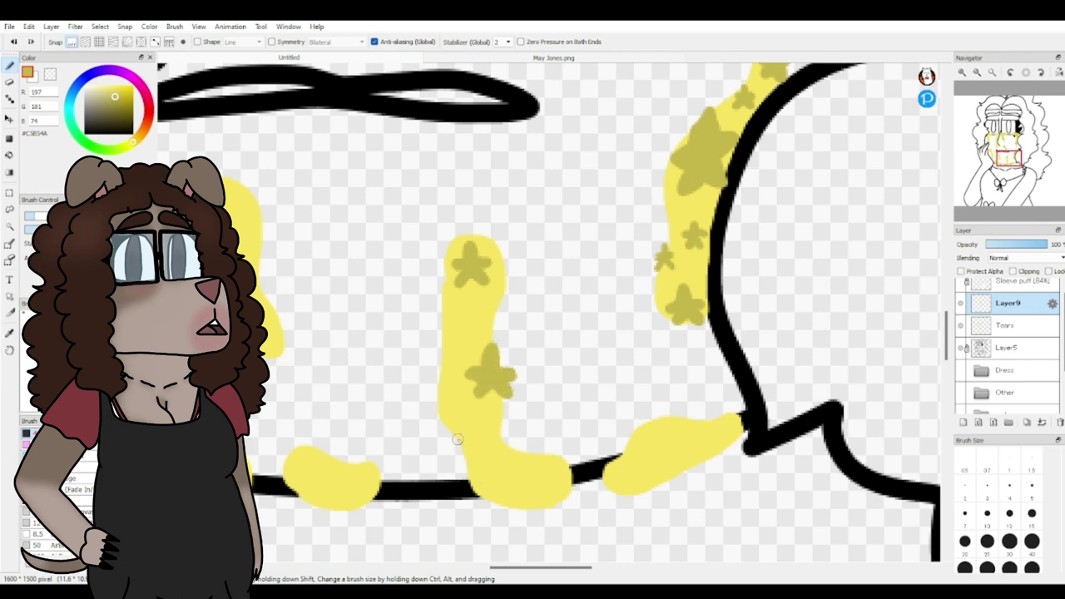
Step: Add stars at the bend and foot of the chin tear and a small one in its upper half
mouse_move(457, 438)
mouse_down()
mouse_move(473, 468)
mouse_move(460, 463)
mouse_up()
mouse_move(541, 471)
mouse_down()
mouse_move(551, 479)
mouse_move(532, 485)
mouse_up()
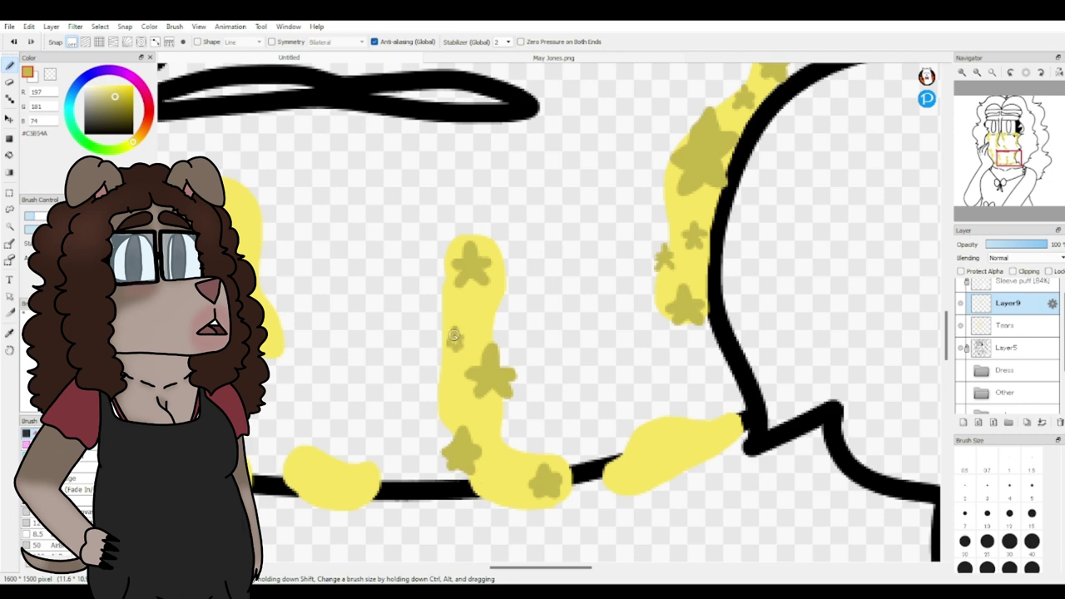
drag(454, 338, 463, 347)
Step: Replace the large star on the jawline tear with one near the tear's outer end
drag(1013, 150, 1010, 163)
mouse_move(629, 294)
mouse_down()
mouse_move(631, 284)
mouse_move(654, 318)
mouse_move(635, 293)
mouse_up()
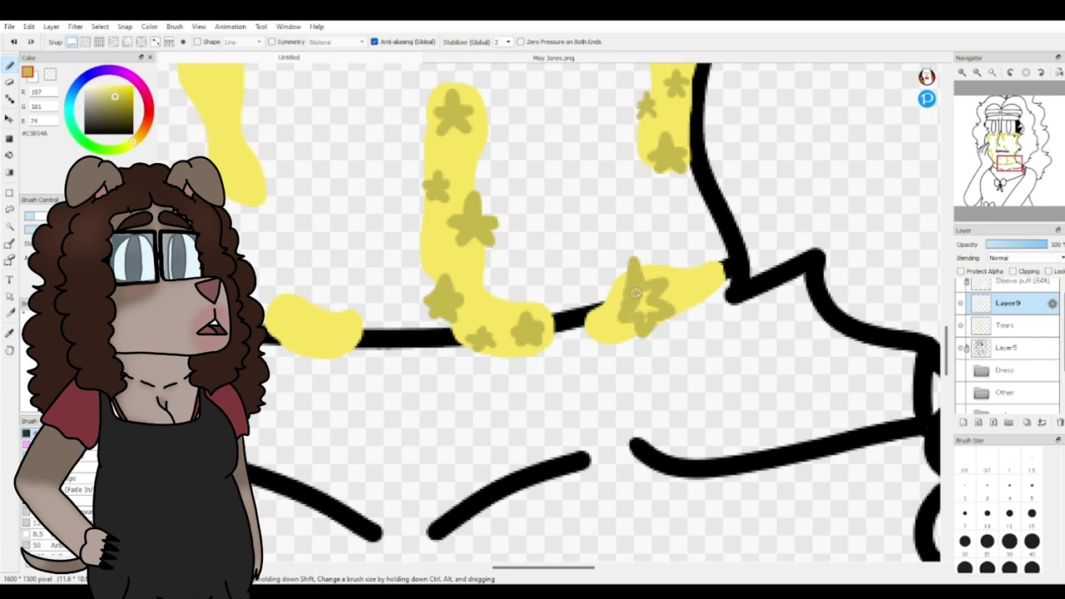
click(27, 43)
mouse_move(694, 271)
mouse_down()
mouse_move(724, 283)
mouse_move(701, 279)
mouse_up()
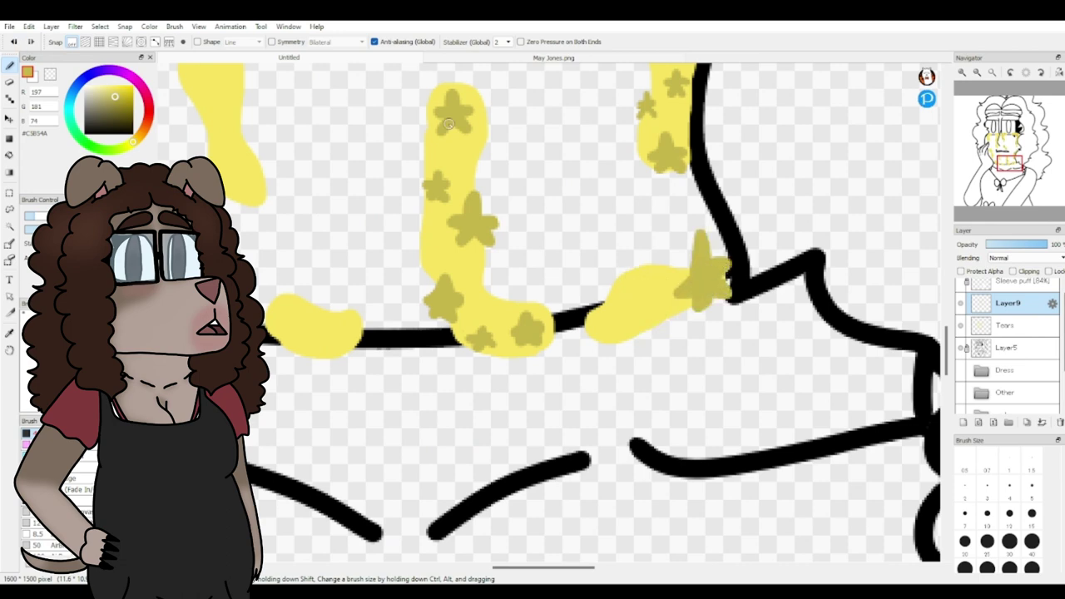
Step: Redraw the large star near the jawline tear's outer end and add a star at its inner end
click(22, 43)
mouse_move(693, 234)
mouse_down()
mouse_move(716, 287)
mouse_move(683, 289)
mouse_up()
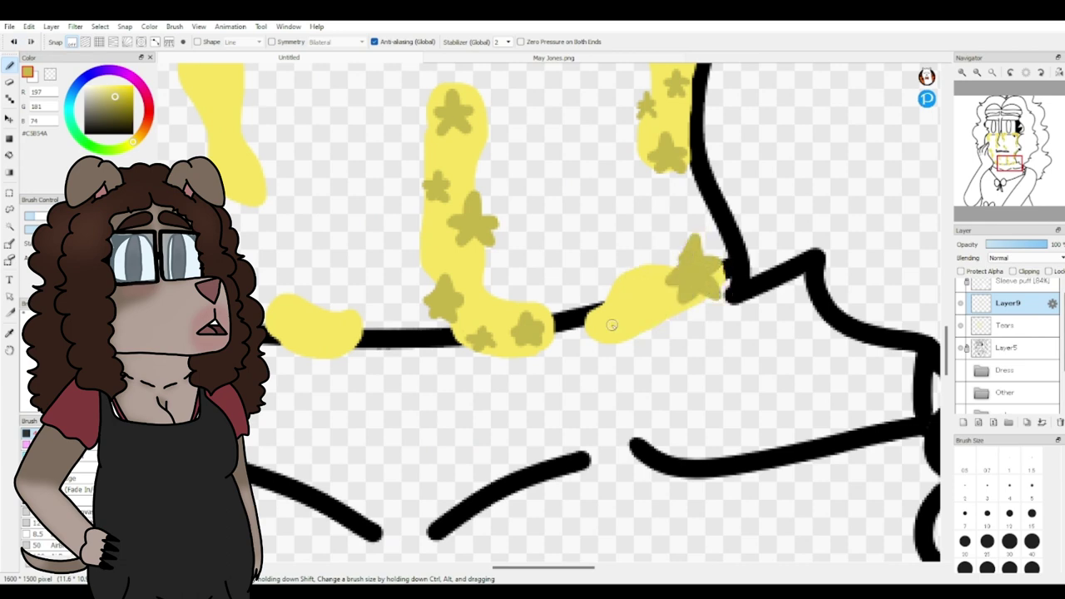
mouse_move(610, 327)
mouse_down()
mouse_move(626, 333)
mouse_move(644, 293)
mouse_move(648, 306)
mouse_move(611, 289)
mouse_move(623, 298)
mouse_up()
Step: Draw stars of different sizes down the upper part of the tear to the left of the nose, undoing stray strokes
drag(1003, 158, 998, 135)
mouse_move(492, 261)
mouse_down()
mouse_move(499, 200)
mouse_move(508, 306)
mouse_move(505, 282)
mouse_move(547, 307)
mouse_move(517, 259)
mouse_move(518, 301)
mouse_move(532, 293)
mouse_move(517, 272)
mouse_up()
key(ctrl+z)
key(ctrl+z)
mouse_move(496, 378)
mouse_down()
mouse_move(491, 395)
mouse_move(503, 406)
mouse_up()
mouse_move(475, 483)
mouse_down()
mouse_move(491, 497)
mouse_move(478, 445)
mouse_move(500, 467)
mouse_move(486, 454)
mouse_up()
mouse_move(457, 258)
mouse_down()
mouse_move(466, 273)
mouse_move(456, 257)
mouse_up()
Step: Add small stars to the lower part of the tear left of the nose, undoing the misplaced strokes
click(995, 153)
scroll(630, 299, down, 1)
mouse_move(626, 293)
mouse_down()
mouse_move(623, 313)
mouse_move(615, 306)
mouse_move(630, 298)
mouse_up()
mouse_move(573, 262)
mouse_down()
mouse_move(567, 283)
mouse_move(565, 254)
mouse_move(569, 288)
mouse_move(593, 264)
mouse_move(574, 249)
mouse_move(596, 195)
mouse_move(595, 216)
mouse_move(599, 195)
mouse_move(610, 202)
mouse_up()
click(13, 42)
click(14, 42)
drag(588, 313, 581, 333)
mouse_move(587, 326)
mouse_down()
mouse_move(595, 334)
mouse_move(600, 320)
mouse_up()
Step: Draw a large star near the foot of the outermost tear under the left eye, redoing the first attempt
click(994, 148)
drag(994, 148, 993, 147)
mouse_move(391, 325)
mouse_down()
mouse_move(374, 309)
mouse_move(403, 350)
mouse_move(425, 311)
mouse_move(398, 344)
mouse_up()
click(13, 40)
click(14, 41)
mouse_move(403, 328)
mouse_down()
mouse_move(422, 327)
mouse_move(408, 322)
mouse_up()
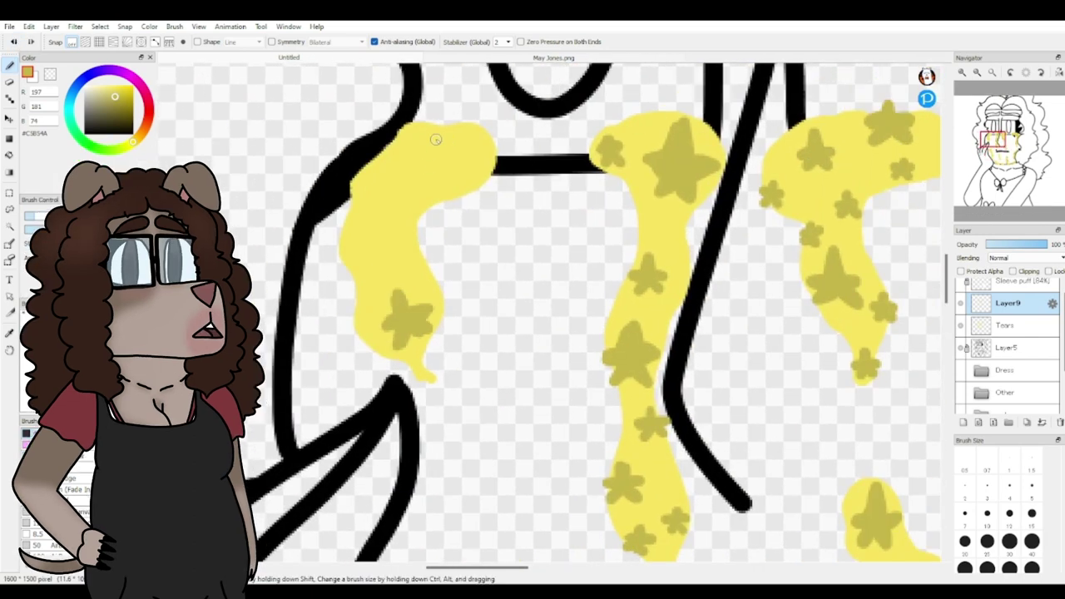
Step: Add small stars around the upper bend of the outermost tear under the left eye, undoing faulty strokes
drag(436, 136, 432, 147)
mouse_move(437, 137)
mouse_down()
mouse_move(446, 146)
mouse_move(433, 150)
mouse_up()
click(14, 42)
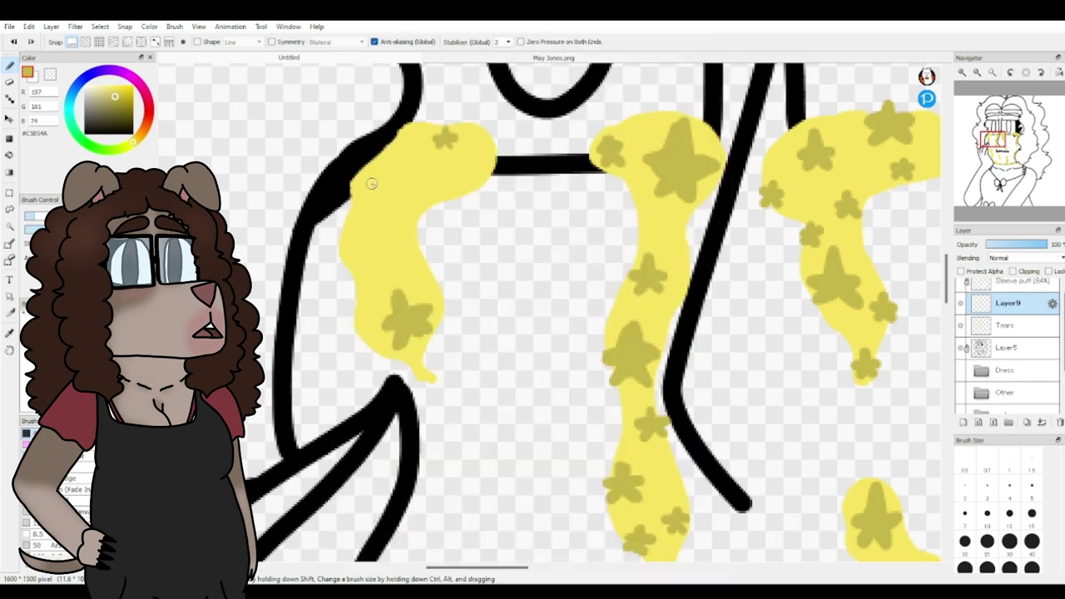
drag(380, 182, 369, 196)
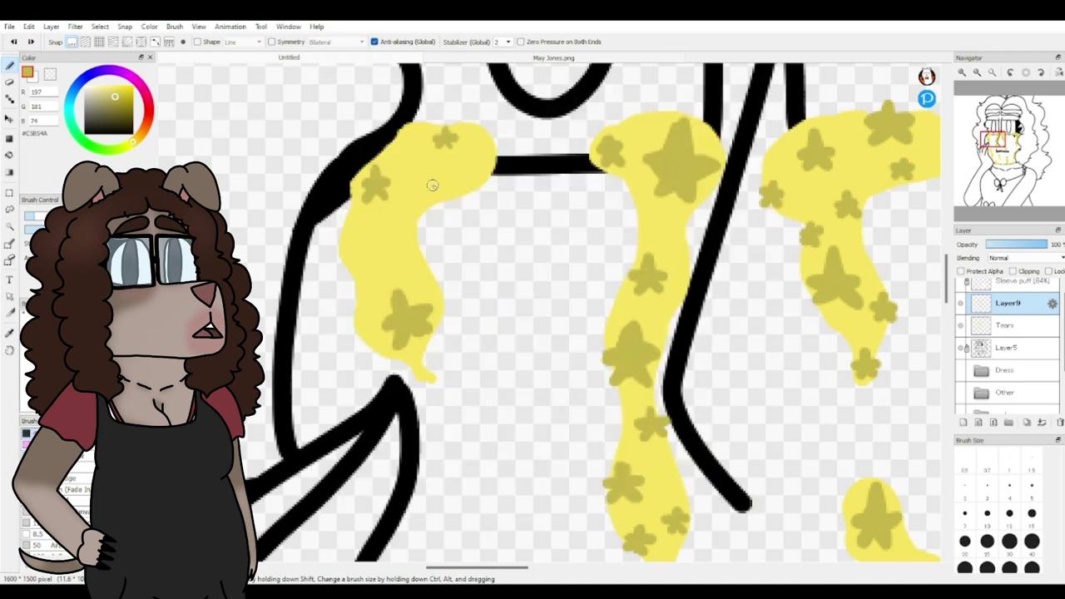
drag(433, 183, 446, 185)
mouse_move(356, 243)
mouse_down()
mouse_move(356, 276)
mouse_move(410, 243)
mouse_up()
key(ctrl+z)
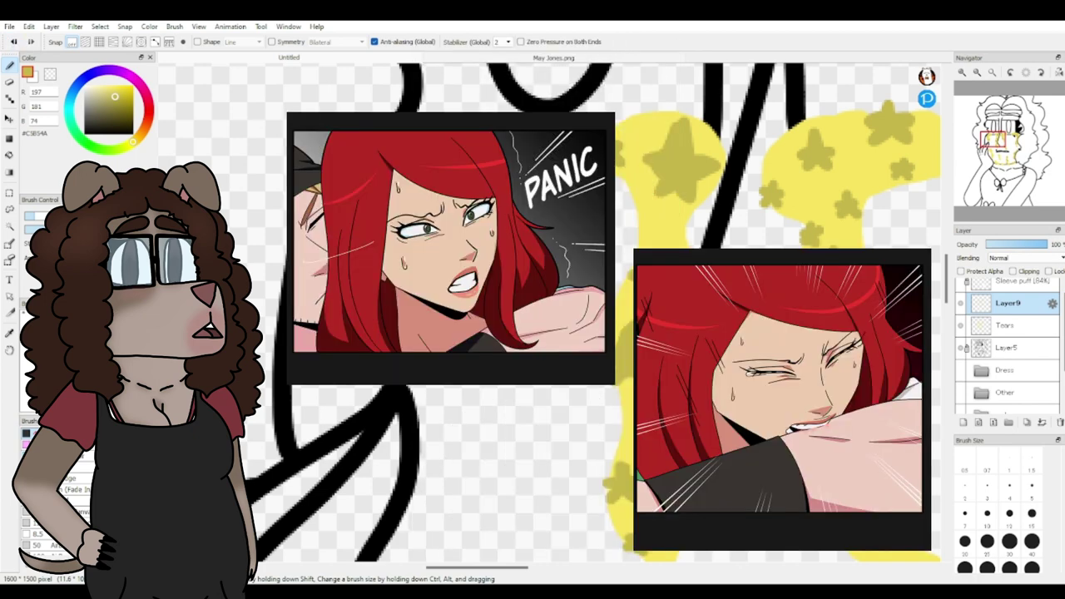
Step: Draw a large star at the upper end of the left cheek tear and smaller stars down its length
drag(992, 143, 998, 156)
mouse_move(289, 98)
mouse_down()
mouse_move(327, 141)
mouse_move(283, 146)
mouse_move(297, 114)
mouse_move(271, 121)
mouse_up()
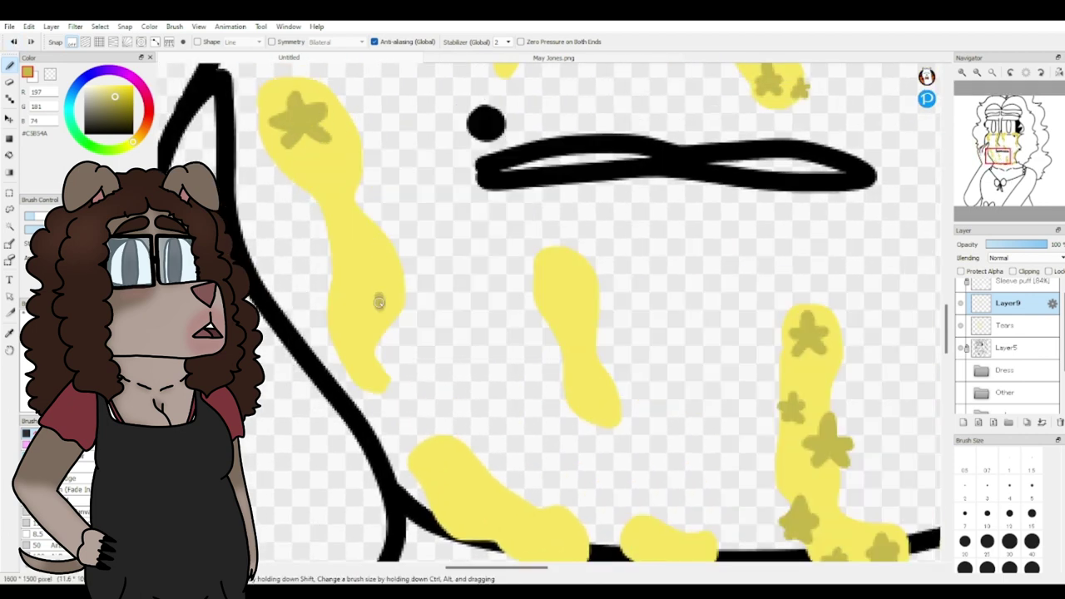
mouse_move(378, 307)
mouse_down()
mouse_move(367, 313)
mouse_move(389, 301)
mouse_up()
drag(361, 216, 364, 228)
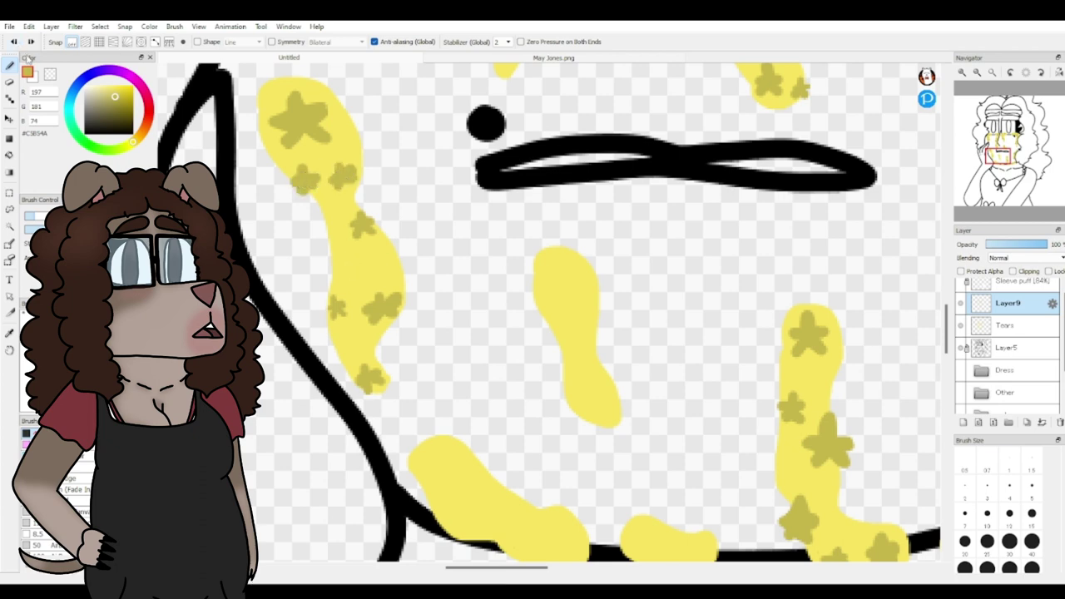
mouse_move(350, 260)
mouse_down()
mouse_move(346, 275)
mouse_move(363, 278)
mouse_up()
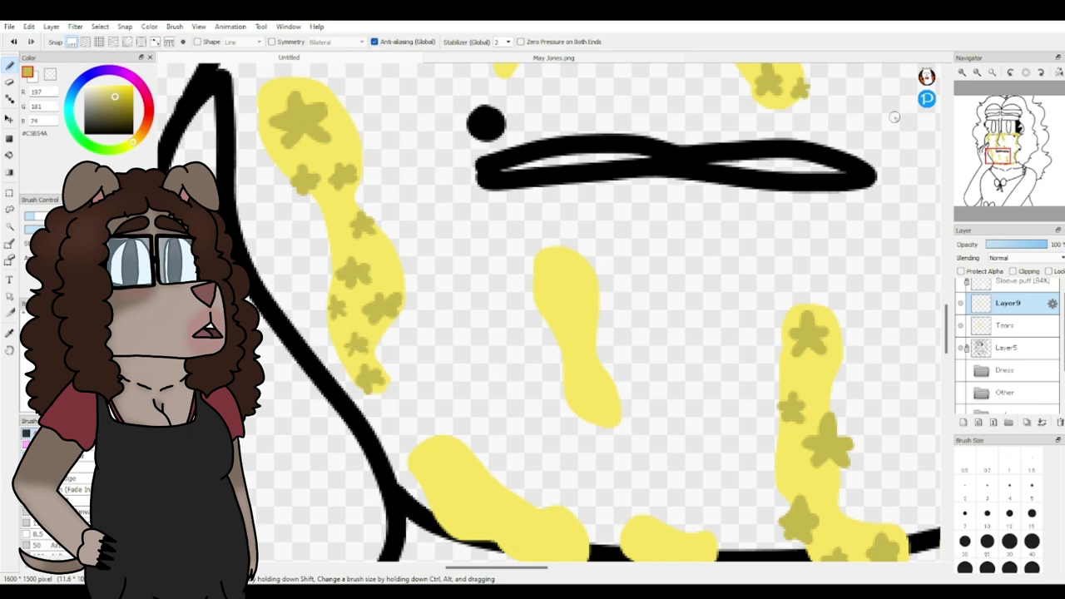
drag(354, 342, 362, 340)
Step: Decorate the short tear below the mouth's left corner with a large star at its foot and smaller stars above
drag(991, 151, 998, 172)
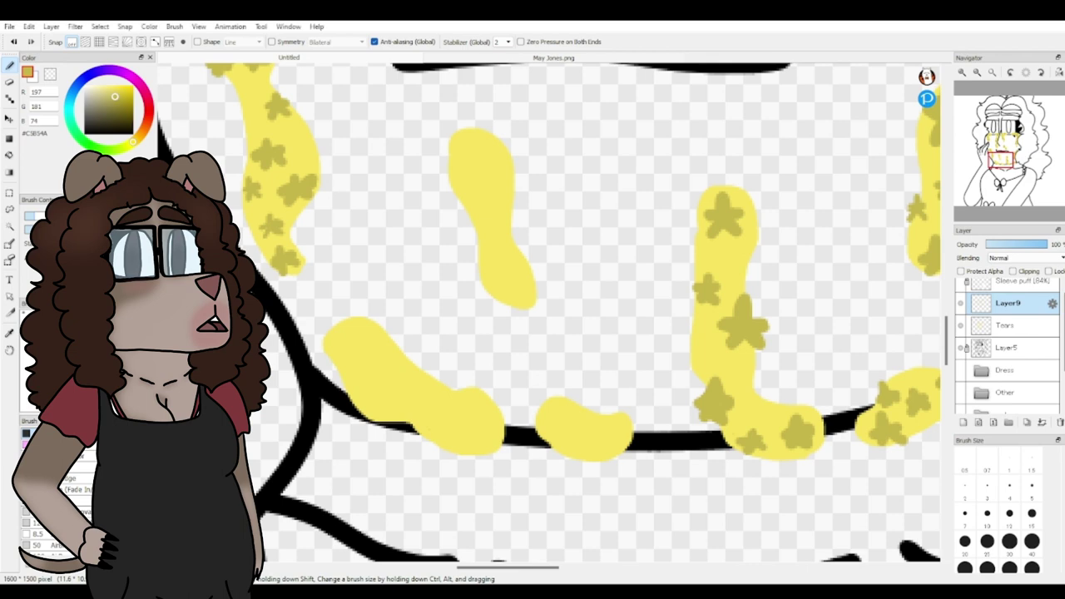
drag(468, 152, 459, 170)
mouse_move(475, 160)
mouse_down()
mouse_move(483, 169)
mouse_move(460, 154)
mouse_up()
drag(474, 158, 485, 153)
mouse_move(510, 275)
mouse_down()
mouse_move(512, 259)
mouse_move(545, 288)
mouse_move(515, 310)
mouse_move(553, 270)
mouse_move(525, 298)
mouse_up()
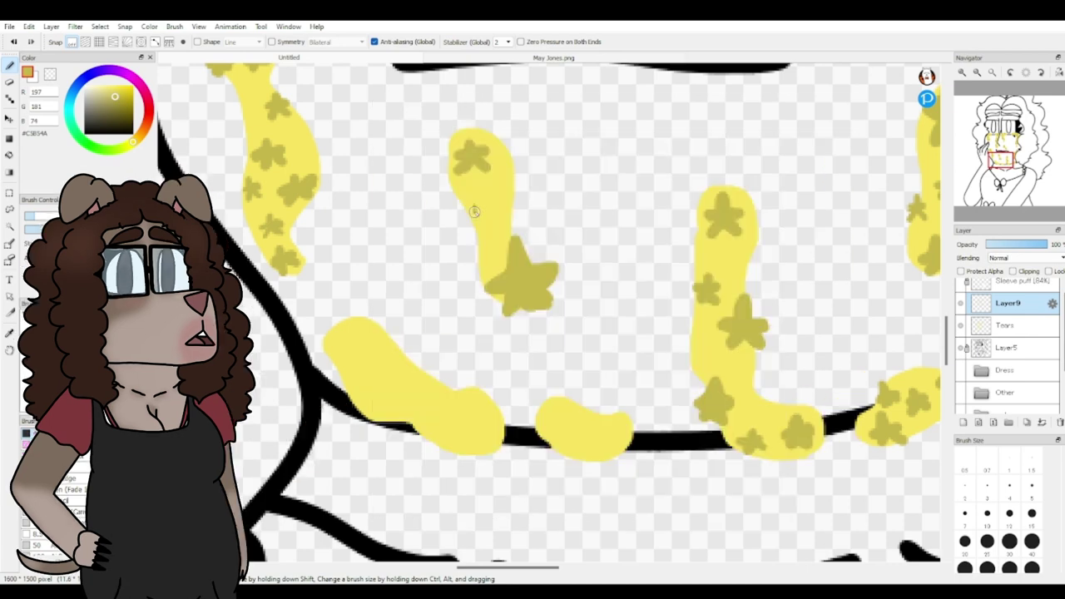
mouse_move(476, 202)
mouse_down()
mouse_move(477, 215)
mouse_move(464, 214)
mouse_up()
drag(475, 220, 468, 229)
mouse_move(479, 217)
mouse_down()
mouse_move(492, 213)
mouse_move(489, 228)
mouse_up()
mouse_move(505, 179)
mouse_down()
mouse_move(511, 195)
mouse_move(502, 188)
mouse_up()
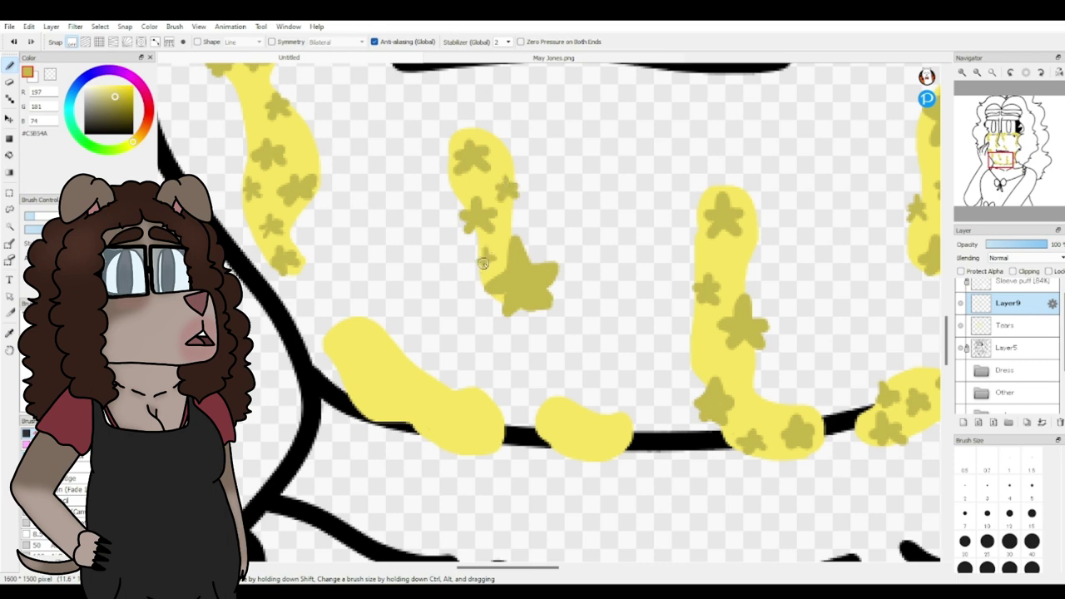
Step: Draw six stars along the long tear on the left end of the jawline
mouse_move(350, 328)
mouse_down()
mouse_move(347, 343)
mouse_move(367, 345)
mouse_move(355, 325)
mouse_up()
mouse_move(464, 422)
mouse_down()
mouse_move(479, 422)
mouse_move(484, 438)
mouse_move(472, 401)
mouse_up()
mouse_move(391, 401)
mouse_down()
mouse_move(399, 411)
mouse_move(383, 420)
mouse_move(403, 408)
mouse_up()
drag(392, 391, 386, 406)
mouse_move(400, 350)
mouse_down()
mouse_move(403, 368)
mouse_move(416, 366)
mouse_up()
drag(441, 412, 430, 430)
mouse_move(421, 419)
mouse_down()
mouse_move(444, 420)
mouse_move(436, 433)
mouse_up()
drag(360, 382, 357, 388)
Step: Draw four stars on the short tear on the jawline beside the chin, undoing the first attempts
mouse_move(562, 396)
mouse_down()
mouse_move(556, 420)
mouse_move(584, 407)
mouse_move(551, 433)
mouse_move(563, 406)
mouse_move(550, 420)
mouse_up()
key(ctrl+z)
key(ctrl+z)
key(ctrl+z)
key(ctrl+z)
mouse_move(563, 410)
mouse_down()
mouse_move(574, 421)
mouse_move(555, 414)
mouse_up()
key(ctrl+z)
key(ctrl+z)
key(ctrl+z)
drag(546, 409, 573, 409)
mouse_move(559, 412)
mouse_down()
mouse_move(548, 426)
mouse_move(607, 450)
mouse_up()
mouse_move(601, 447)
mouse_down()
mouse_move(614, 446)
mouse_move(602, 455)
mouse_up()
drag(607, 448, 615, 454)
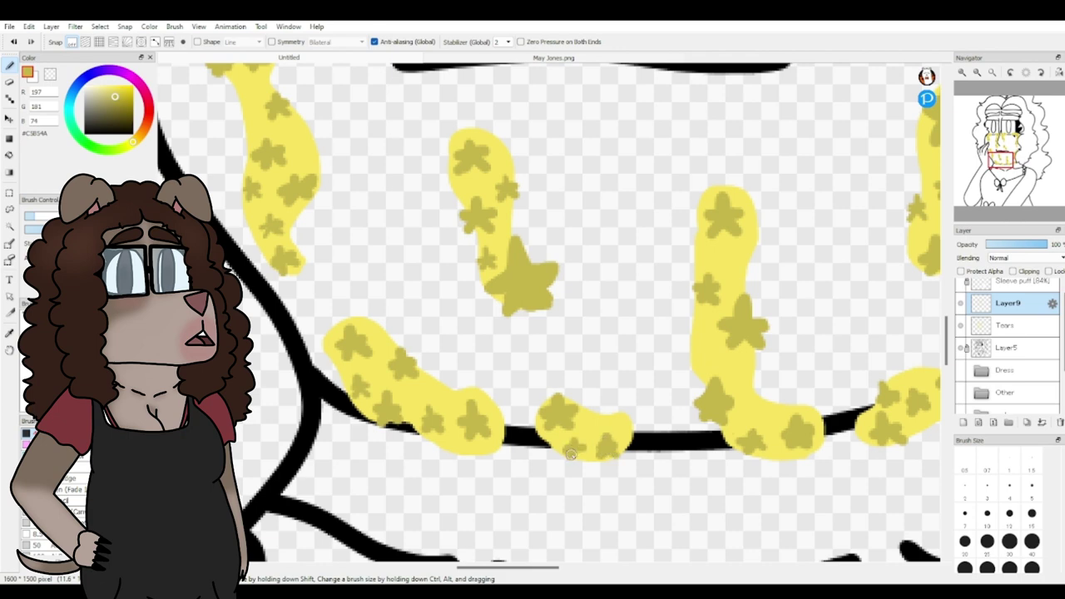
drag(602, 416, 598, 426)
mouse_move(603, 404)
mouse_down()
mouse_move(603, 416)
mouse_move(616, 412)
mouse_up()
Step: Show the hidden layers and folders again and merge the star layer into the Tears layer
click(992, 73)
click(961, 283)
scroll(962, 349, down, 3)
click(961, 381)
click(961, 359)
click(961, 404)
scroll(962, 379, up, 3)
click(961, 377)
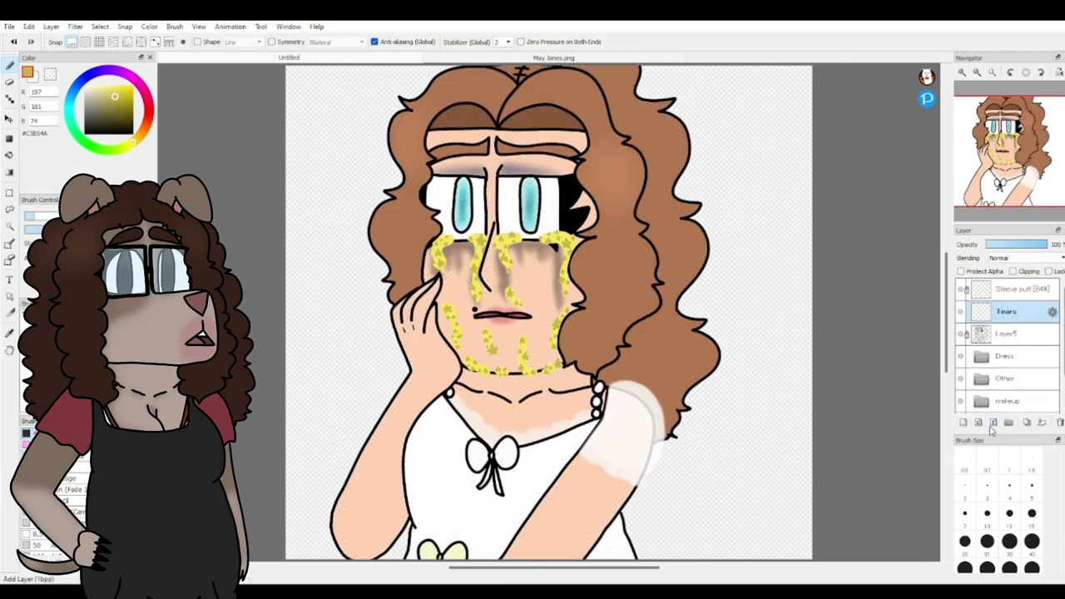
Step: Add a new layer above Tears, undoing the first star strokes made on the cheek
scroll(446, 215, up, 3)
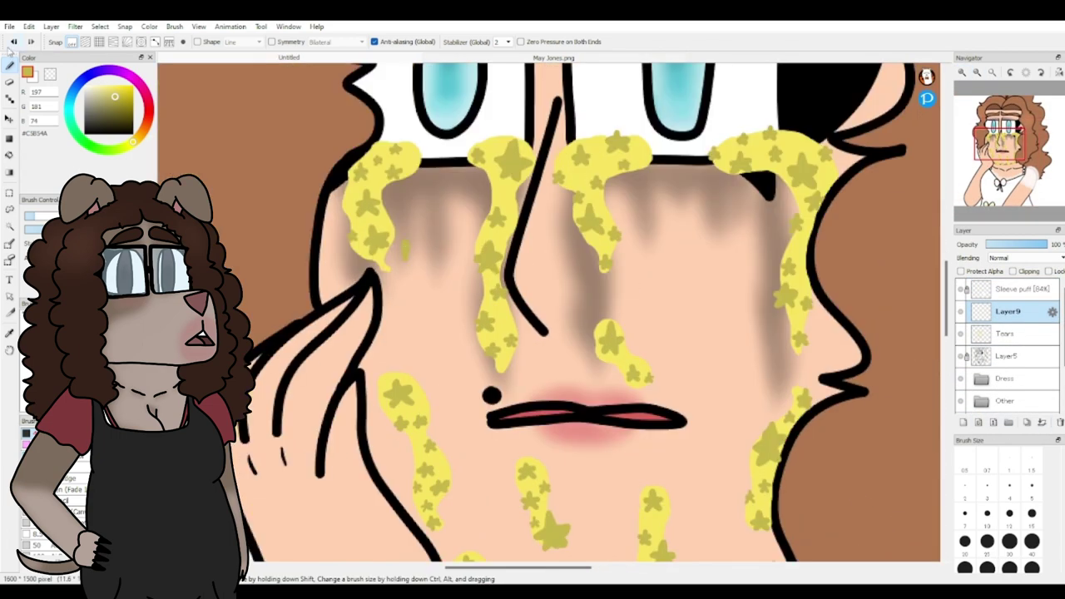
click(11, 44)
click(962, 73)
click(989, 144)
drag(591, 317, 589, 353)
click(13, 42)
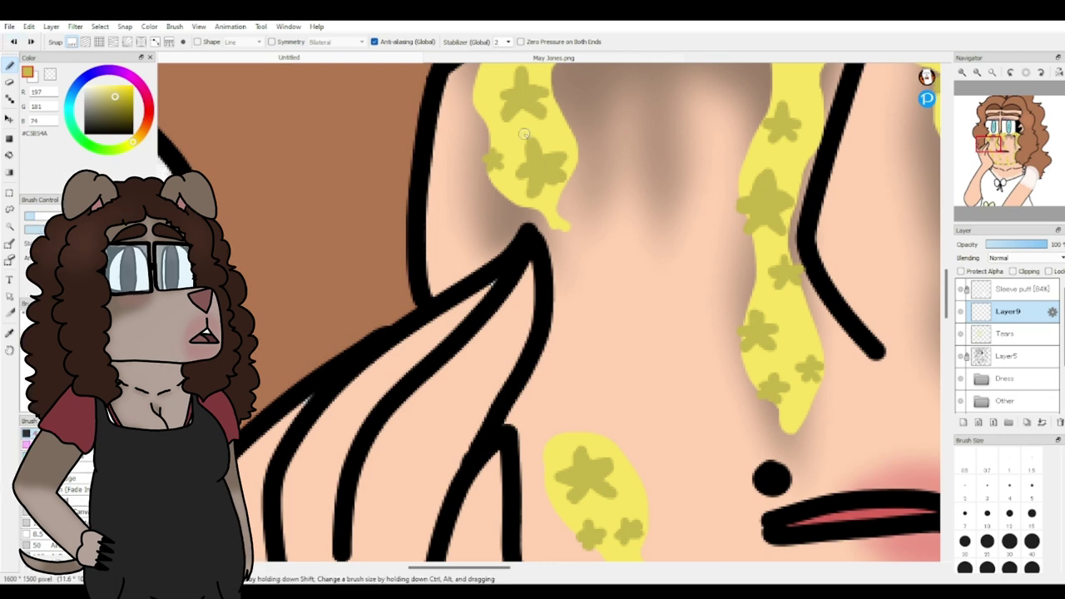
alt+click(536, 115)
key(ctrl+z)
Step: Pick the tears' light yellow (#F7E45F) and draw two loose stars on the left cheek on the new layer
mouse_move(1064, 335)
mouse_down()
mouse_move(1063, 374)
mouse_move(1063, 321)
mouse_up()
click(1010, 382)
right_click(493, 286)
scroll(1005, 358, down, 1)
scroll(1007, 332, up, 1)
click(1029, 336)
click(1027, 313)
drag(580, 276, 593, 277)
right_click(590, 285)
drag(609, 399, 640, 387)
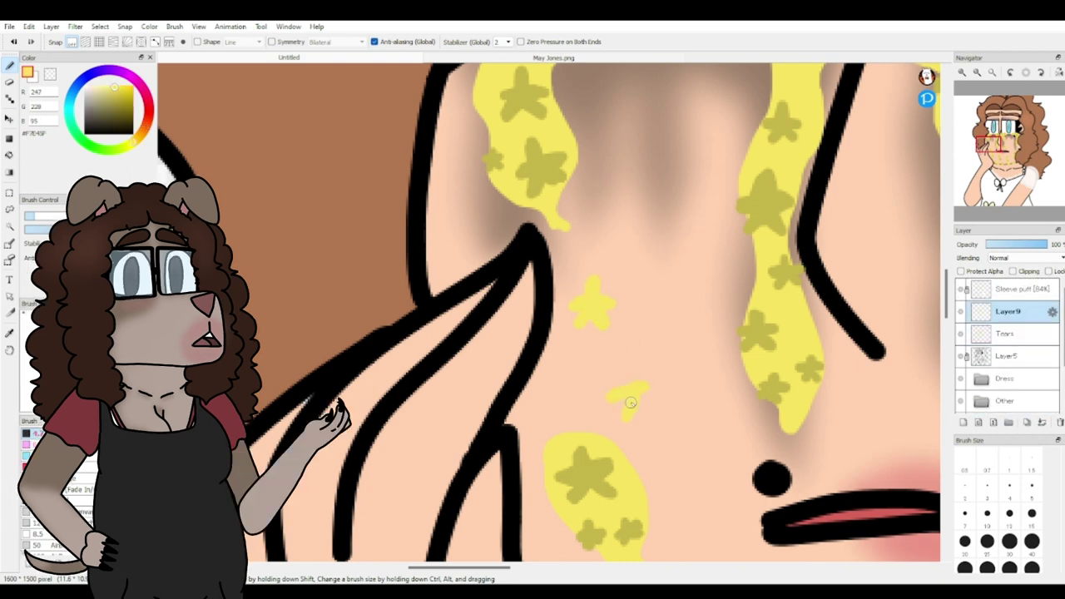
Step: Scatter more loose light yellow stars beside the mouth, under both eyes and on the right cheek
click(994, 151)
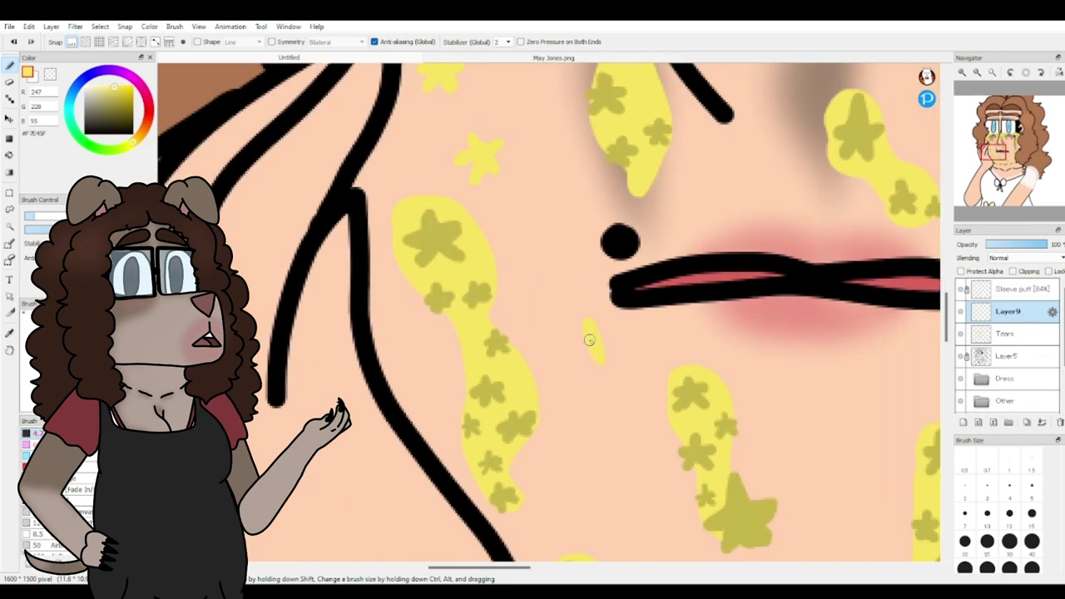
drag(588, 369, 611, 337)
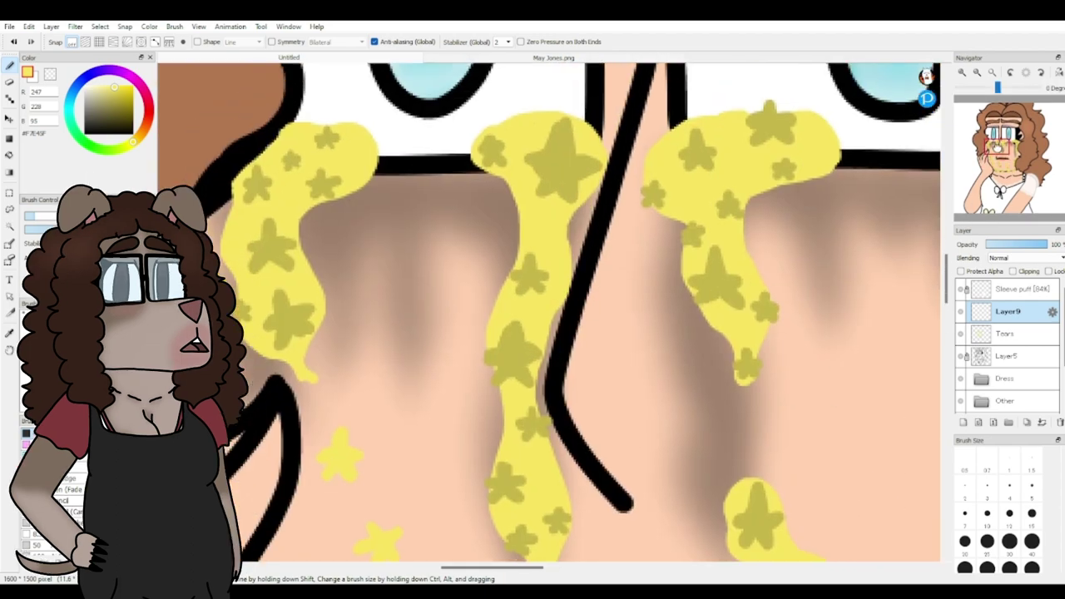
mouse_move(429, 205)
mouse_down()
mouse_move(431, 233)
mouse_move(441, 223)
mouse_up()
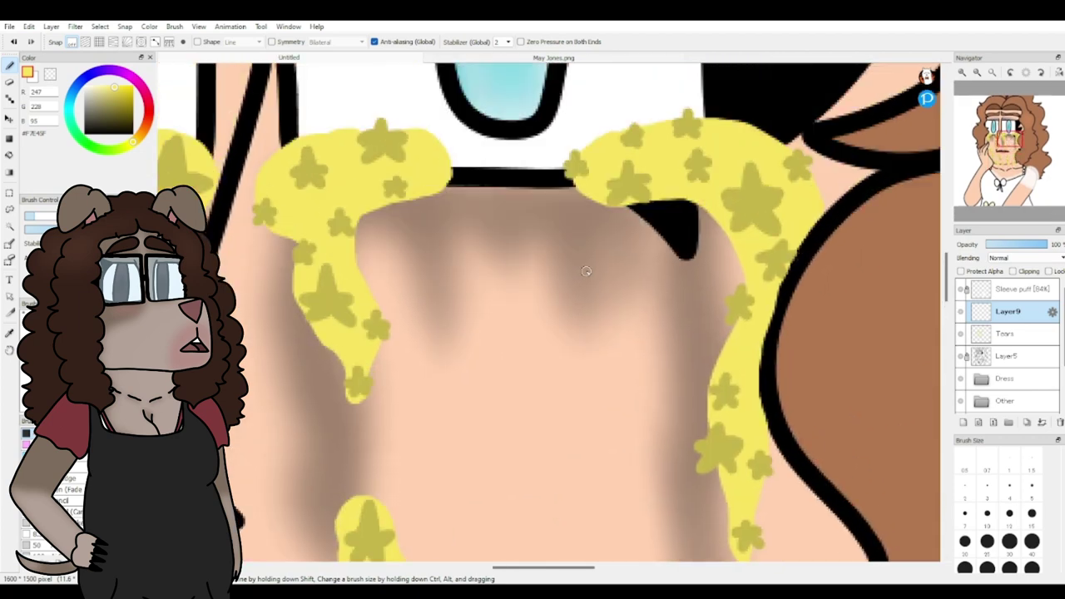
mouse_move(547, 212)
mouse_down()
mouse_move(544, 263)
mouse_move(572, 226)
mouse_up()
drag(549, 241, 563, 259)
mouse_move(626, 383)
mouse_down()
mouse_move(669, 385)
mouse_move(659, 405)
mouse_move(642, 389)
mouse_up()
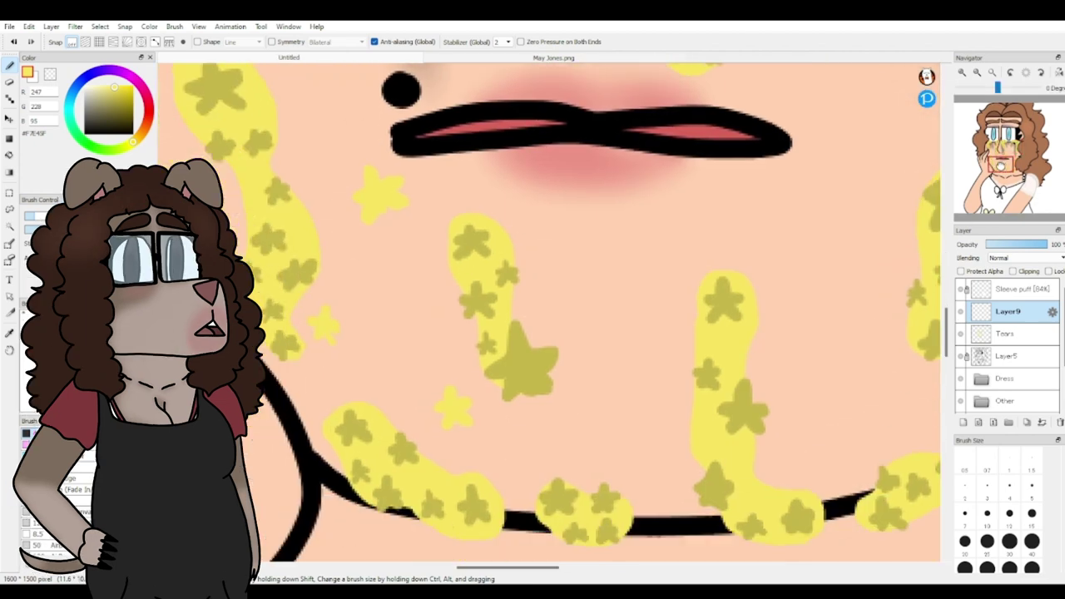
drag(1001, 165, 1008, 167)
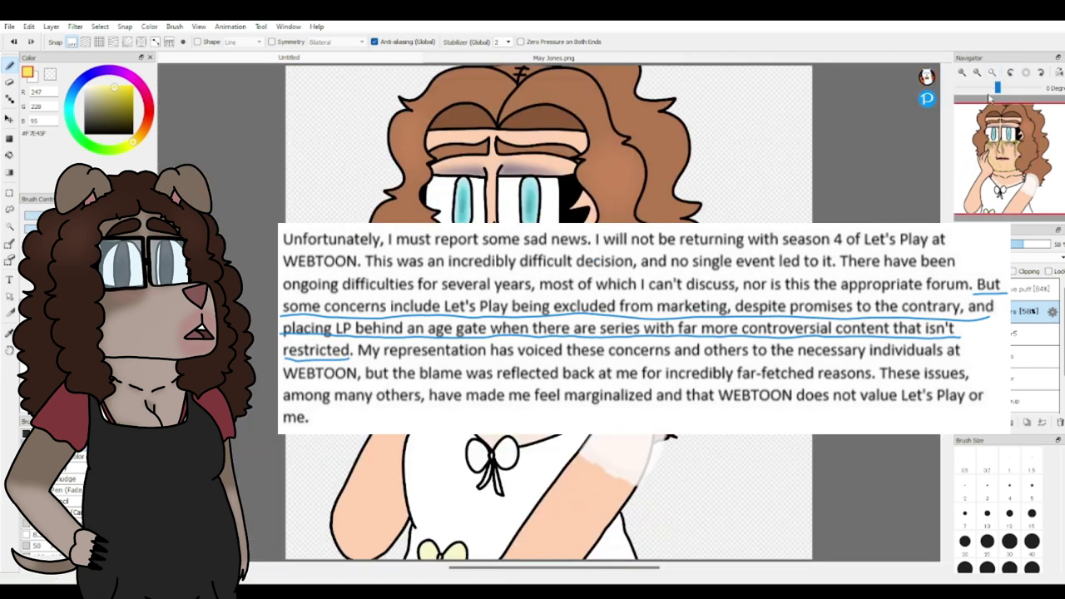
Step: Hide the character's layers and folders and add a new layer for the background
click(961, 312)
click(961, 334)
click(961, 289)
scroll(964, 324, down, 2)
click(961, 314)
click(961, 358)
click(961, 381)
click(964, 423)
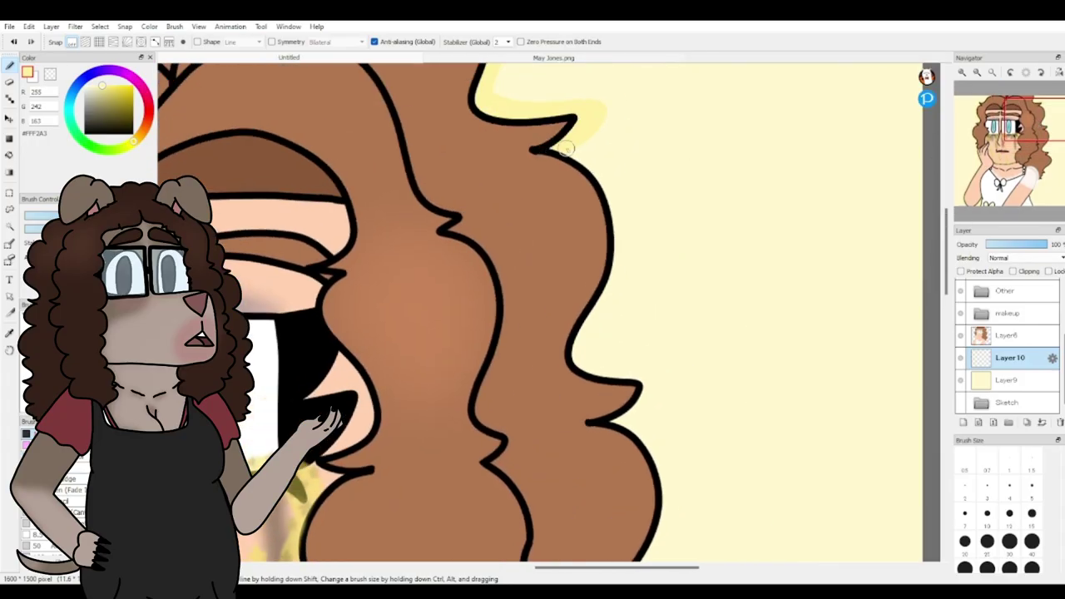
Step: Fill the background layer with dark blue (#3D4B73) and show the character's color layer and makeup folder
click(977, 73)
click(977, 74)
drag(1016, 134, 1021, 155)
click(977, 74)
click(963, 73)
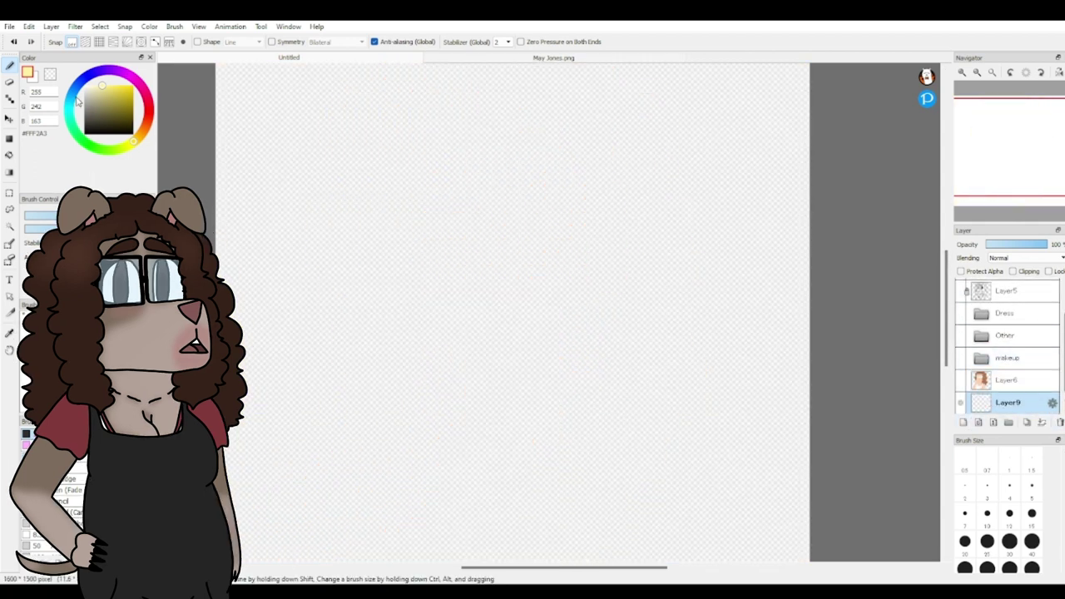
click(79, 84)
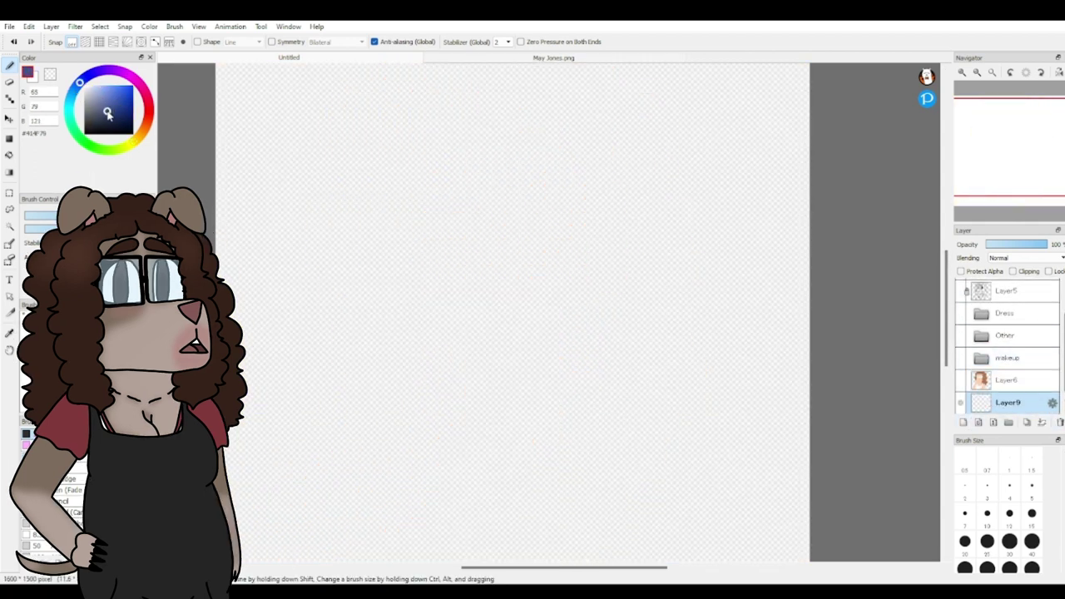
click(9, 155)
click(499, 316)
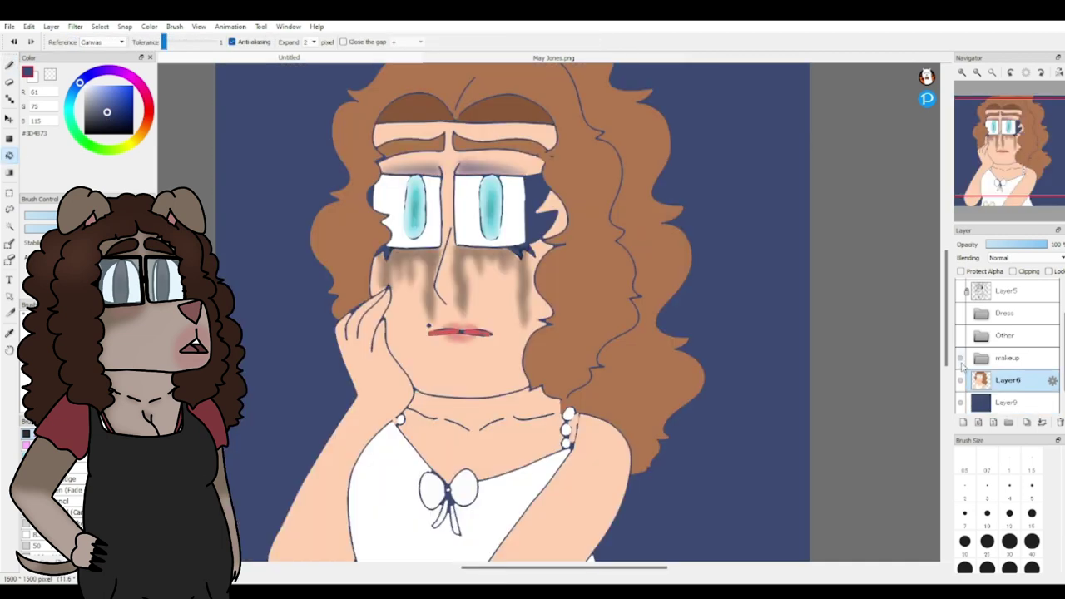
scroll(996, 352, up, 1)
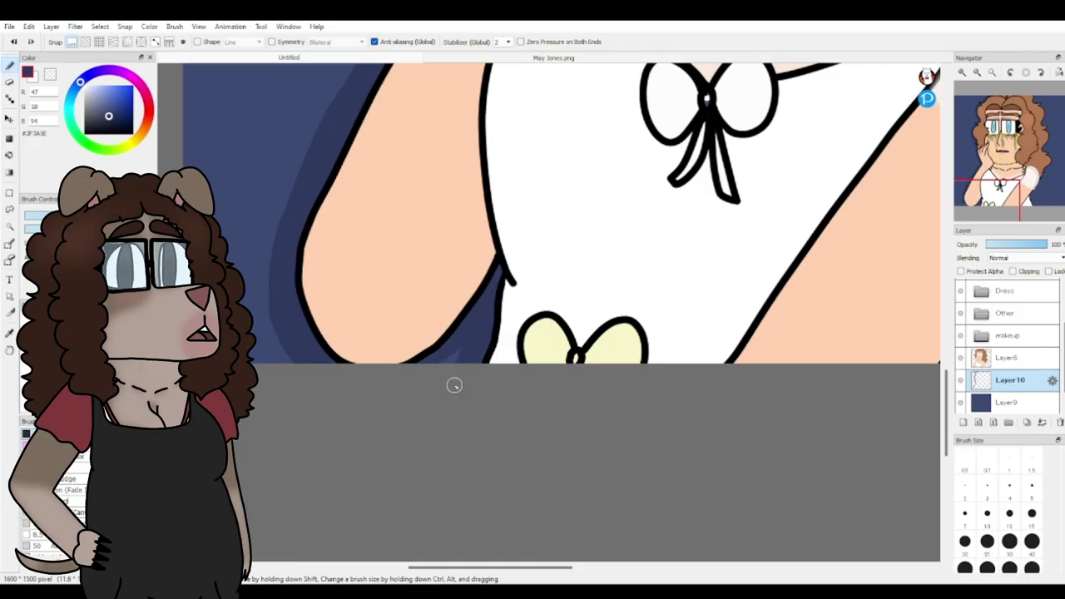
Step: Paint a darker blue (#2F3A5E) shadow along the character's outline on Layer10
mouse_move(452, 383)
mouse_down()
mouse_move(579, 238)
mouse_move(565, 213)
mouse_move(664, 231)
mouse_up()
mouse_move(586, 198)
mouse_down()
mouse_move(664, 252)
mouse_move(664, 453)
mouse_up()
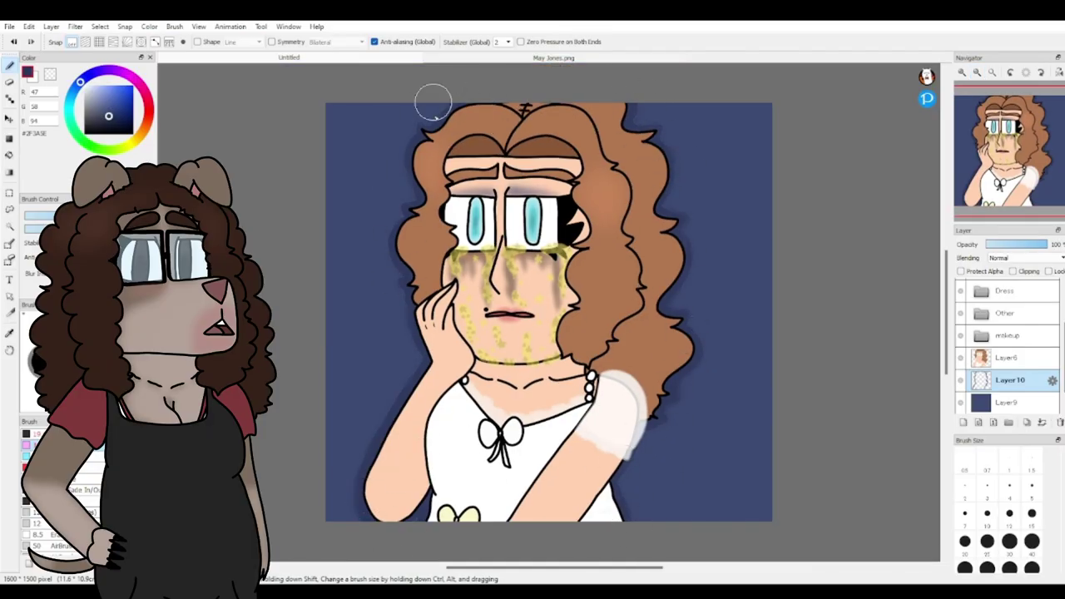
Step: Add a layer beneath the shadow layer and outline long hanging streaks in #4A5679 on both sides of the character
key(m)
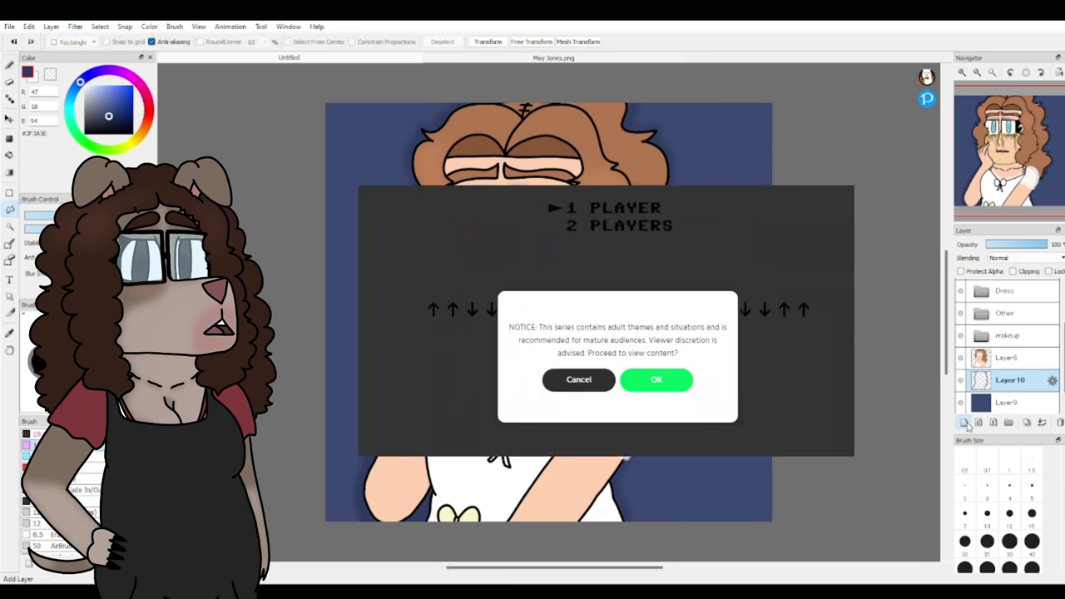
click(964, 423)
drag(1018, 405, 1017, 409)
click(10, 66)
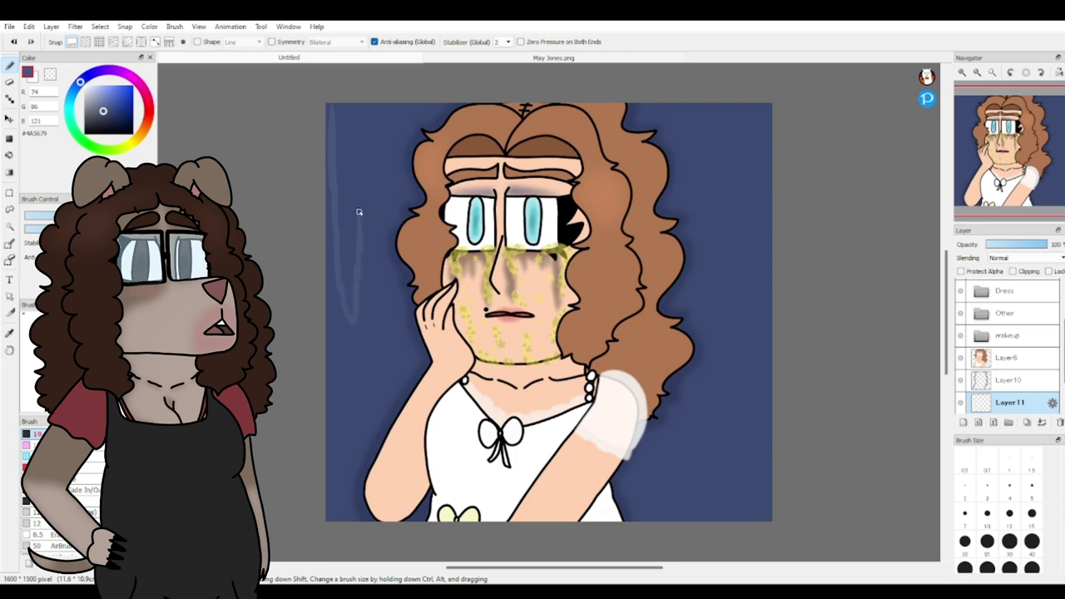
drag(358, 232, 396, 156)
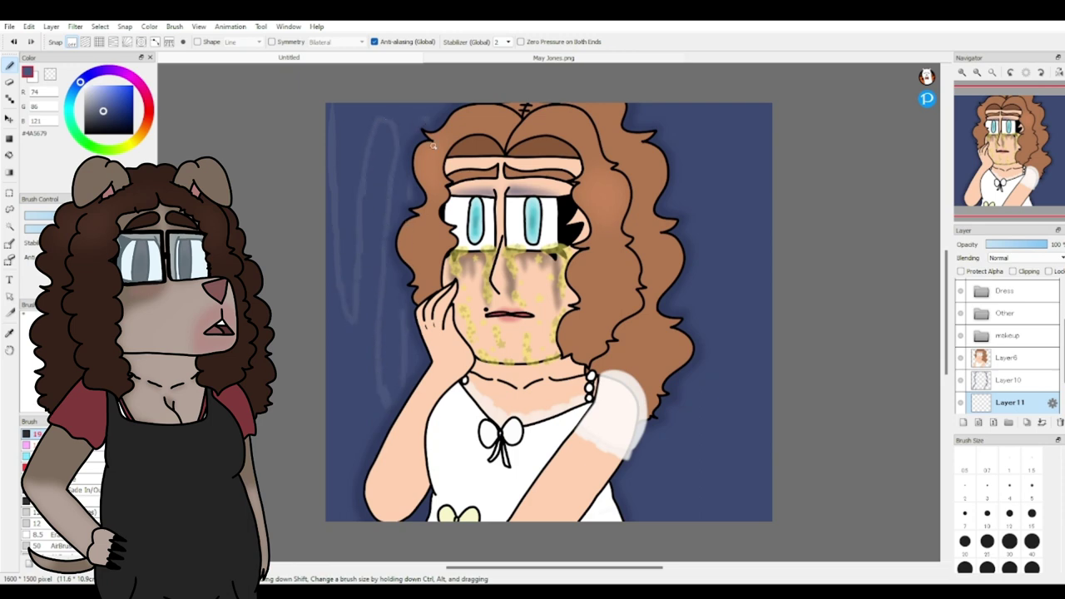
drag(771, 146, 765, 276)
mouse_move(744, 228)
mouse_down()
mouse_move(720, 291)
mouse_move(687, 304)
mouse_move(663, 356)
mouse_up()
Step: Fill in the outlined background streaks on both sides of the character with #4A5679
drag(345, 107, 345, 141)
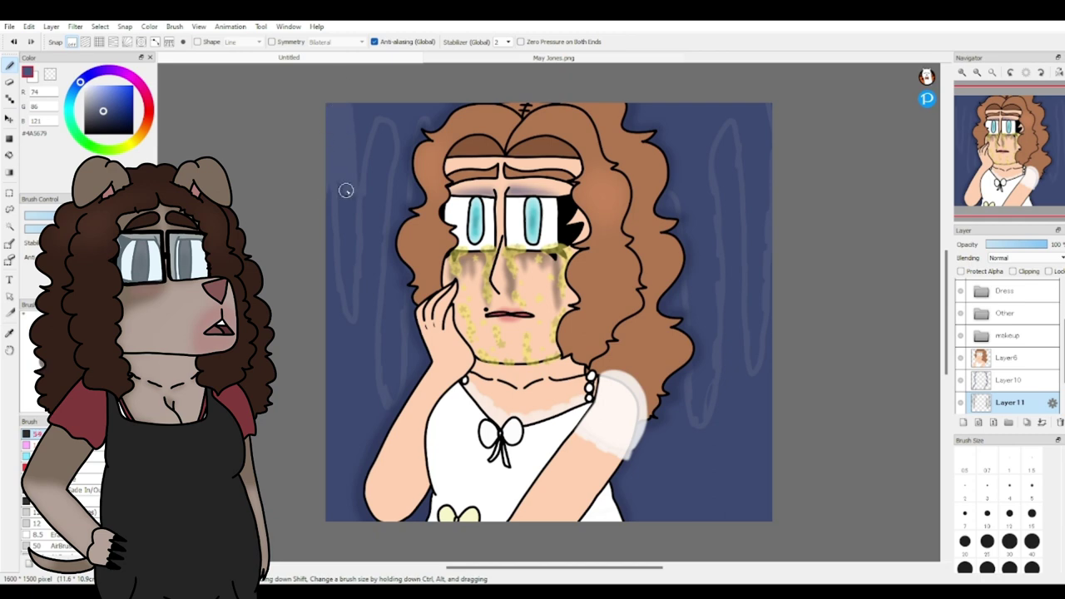
mouse_move(346, 198)
mouse_down()
mouse_move(340, 185)
mouse_move(411, 139)
mouse_move(389, 294)
mouse_move(391, 398)
mouse_up()
drag(675, 186, 703, 359)
drag(694, 106, 704, 219)
mouse_move(718, 404)
mouse_down()
mouse_move(685, 155)
mouse_move(605, 138)
mouse_move(737, 107)
mouse_move(756, 311)
mouse_up()
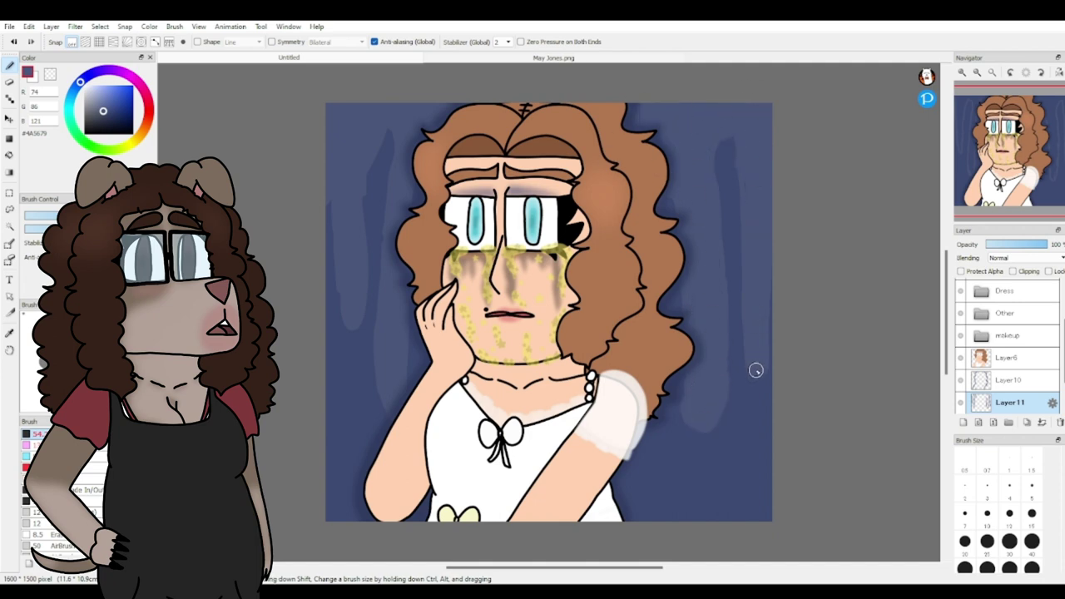
Step: Paint wider streaks in #656E87 on a new layer above the background fill and merge it with the first streak layer
click(97, 108)
scroll(1008, 382, down, 1)
click(1009, 403)
click(963, 422)
mouse_move(330, 274)
mouse_down()
mouse_move(330, 216)
mouse_move(369, 278)
mouse_move(380, 205)
mouse_move(380, 404)
mouse_move(427, 330)
mouse_up()
mouse_move(331, 313)
mouse_down()
mouse_move(331, 344)
mouse_move(362, 327)
mouse_move(374, 420)
mouse_up()
mouse_move(729, 144)
mouse_down()
mouse_move(739, 335)
mouse_move(756, 364)
mouse_move(727, 349)
mouse_move(680, 408)
mouse_move(690, 426)
mouse_up()
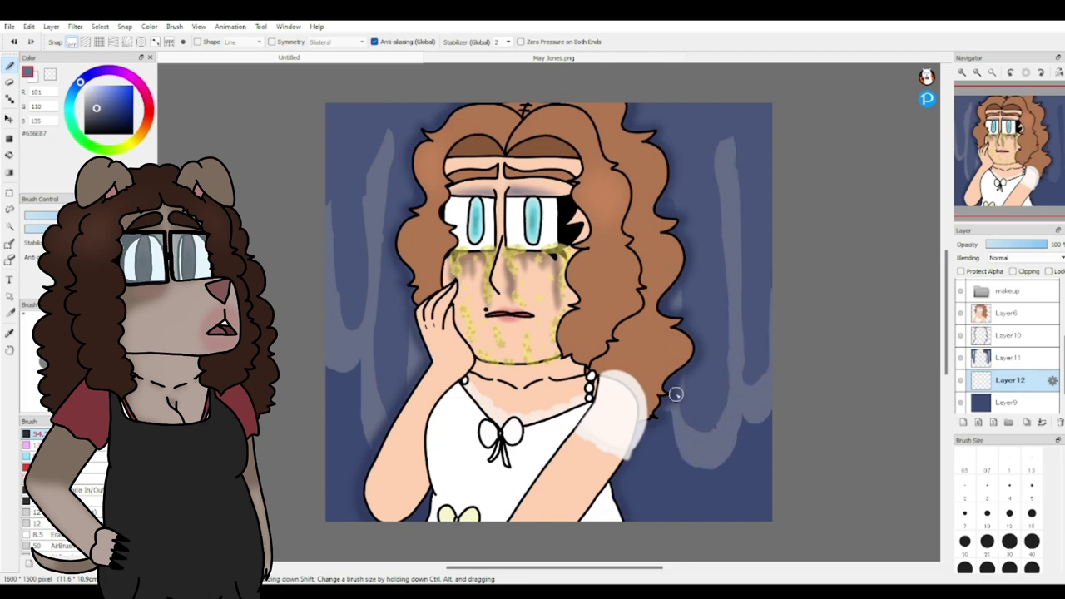
key(ctrl+e)
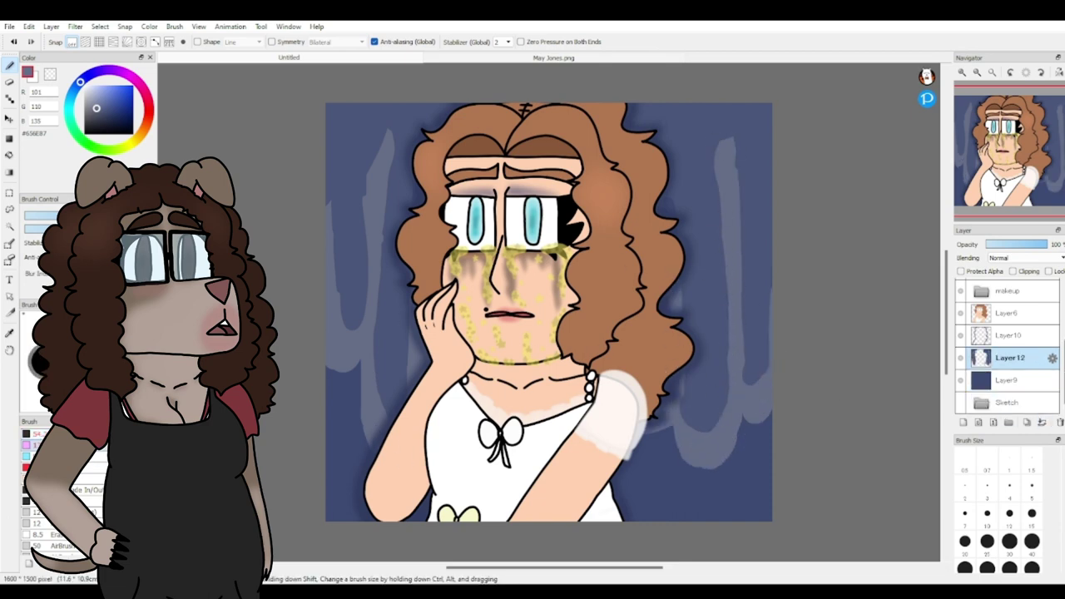
Step: Blur the streaks on both sides of the character with a larger brush and merge their layer into the background
key(bracketright)
key(bracketright)
key(bracketright)
key(bracketright)
drag(384, 150, 333, 367)
mouse_move(691, 416)
mouse_down()
mouse_move(754, 290)
mouse_move(750, 409)
mouse_move(599, 342)
mouse_move(300, 429)
mouse_up()
click(1042, 423)
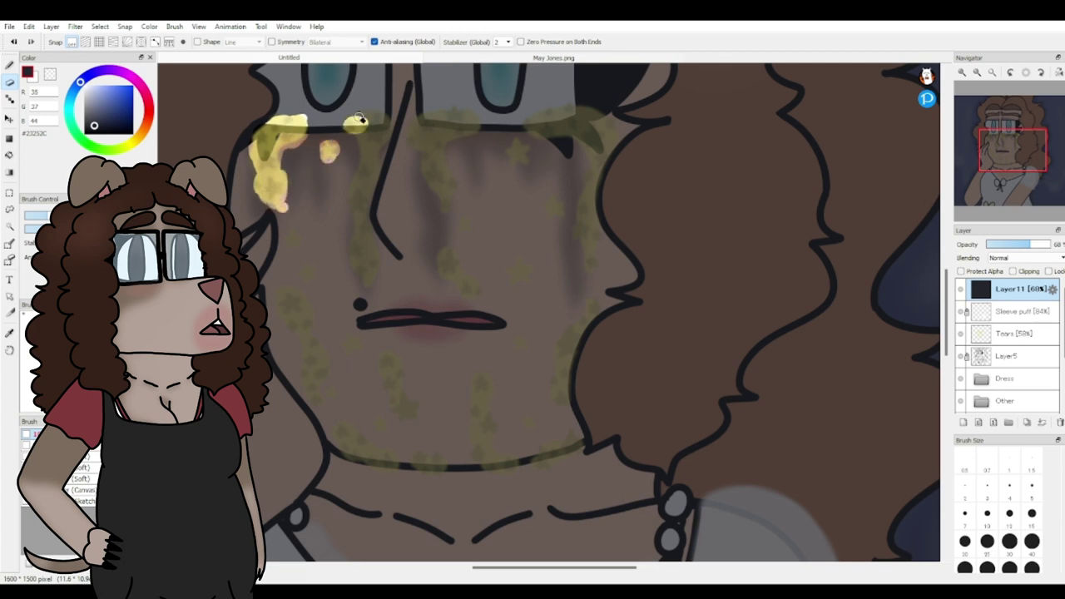
Step: Erase the dark shadow layer over the yellow tears beneath the left eye and alongside the nose
mouse_move(362, 127)
mouse_down()
mouse_move(376, 218)
mouse_move(370, 283)
mouse_up()
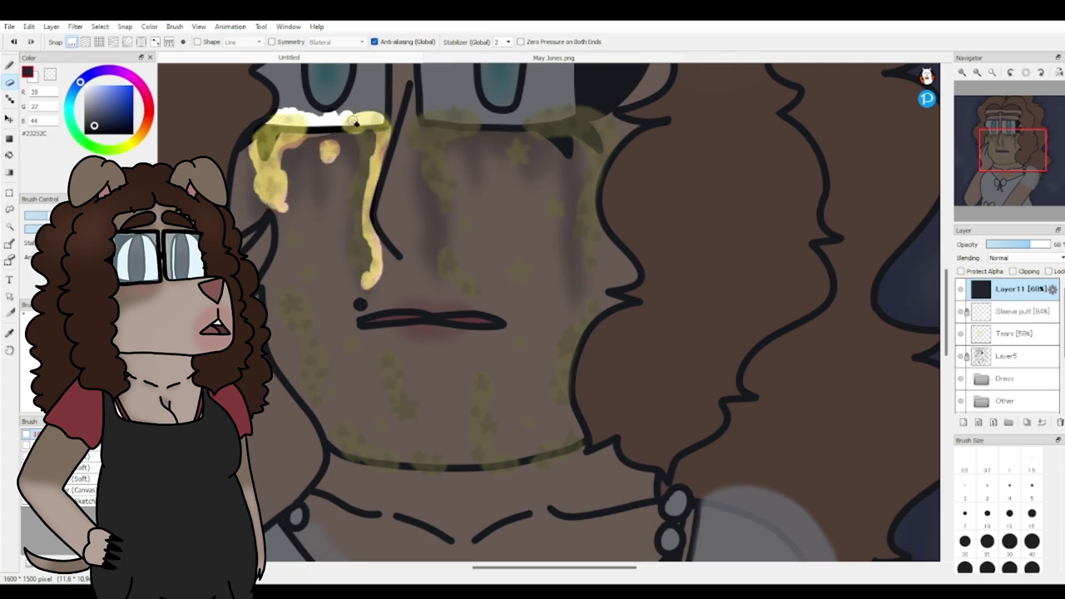
drag(387, 121, 374, 208)
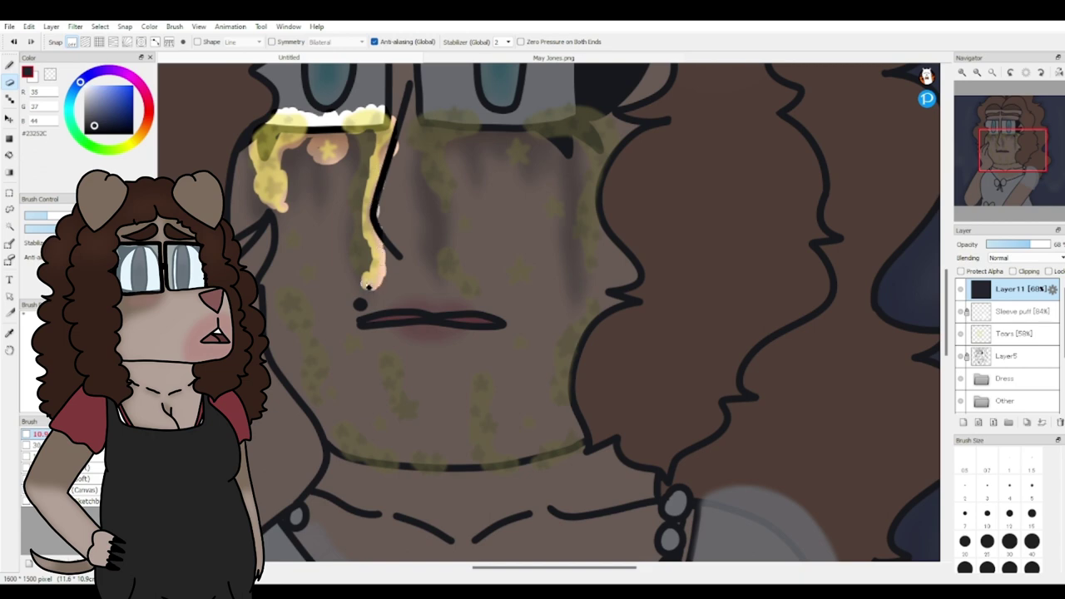
drag(350, 250, 353, 244)
drag(353, 188, 368, 147)
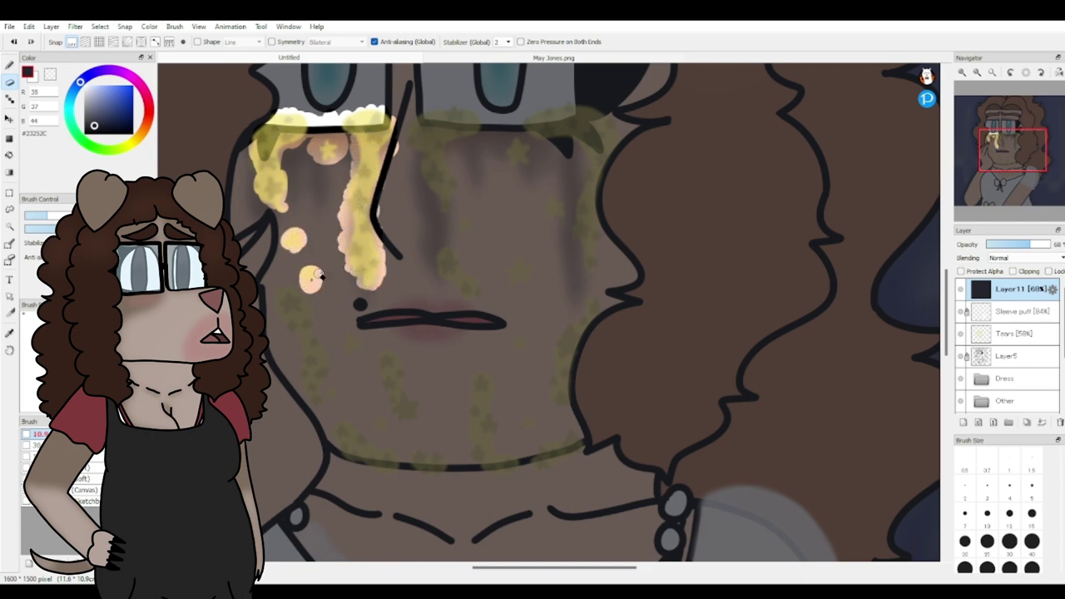
Step: Erase the shadow over the star tears on the left cheek and along the left half of the chin
mouse_move(308, 287)
mouse_down()
mouse_move(283, 308)
mouse_move(309, 343)
mouse_move(315, 380)
mouse_up()
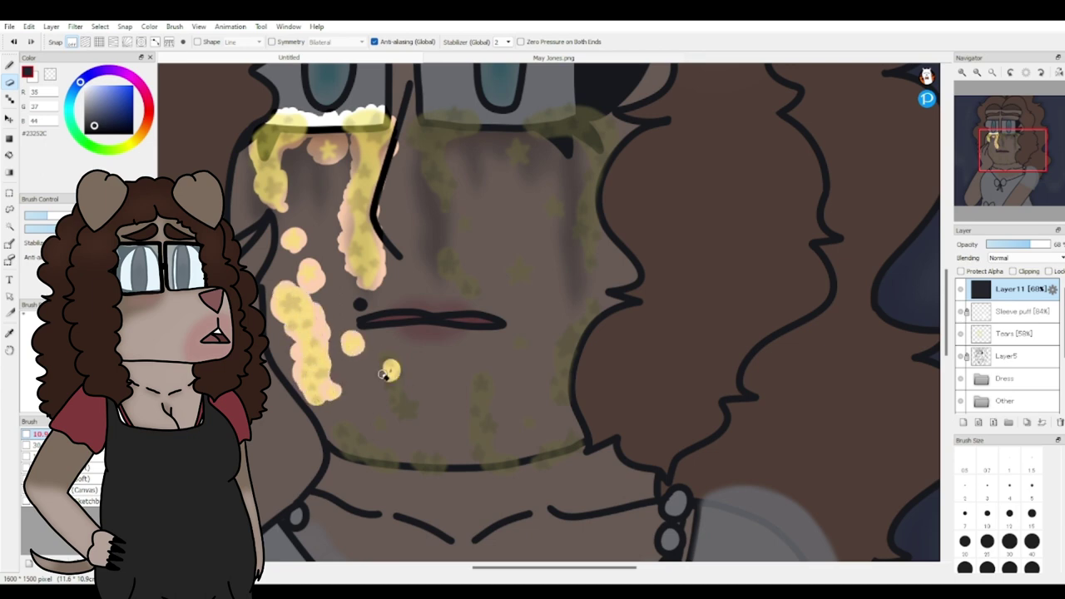
drag(383, 357, 414, 406)
drag(337, 440, 380, 419)
drag(366, 462, 350, 450)
drag(421, 454, 430, 459)
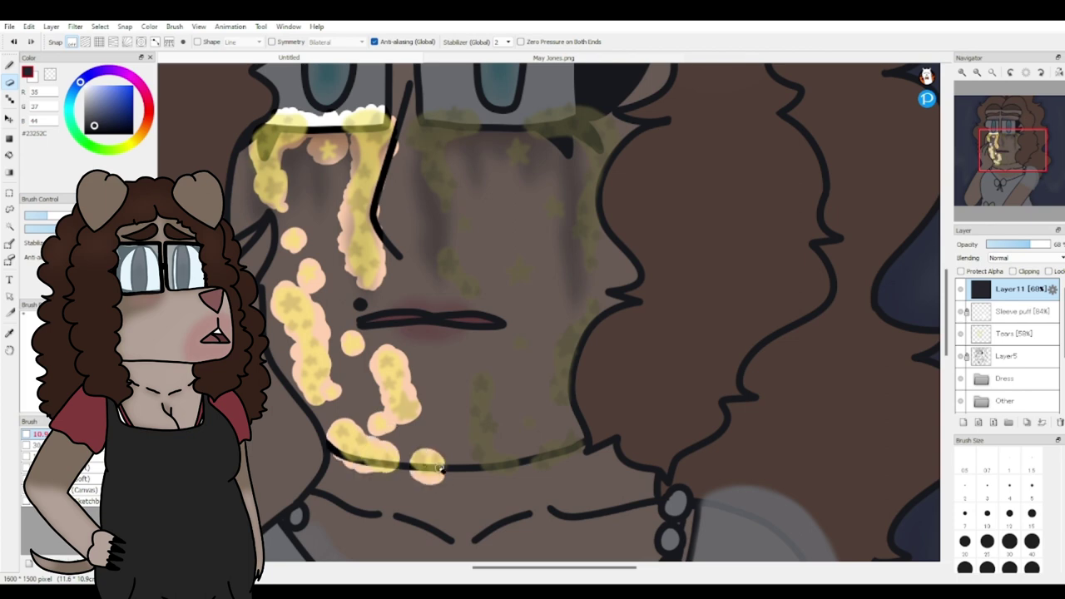
Step: Erase the shadow over the tears and stars on the right side of the chin, jaw and lower cheek
drag(472, 404, 495, 466)
mouse_move(445, 254)
mouse_down()
mouse_move(485, 298)
mouse_move(514, 273)
mouse_up()
click(520, 268)
drag(522, 336, 525, 343)
drag(531, 416, 527, 423)
mouse_move(544, 456)
mouse_down()
mouse_move(548, 466)
mouse_move(568, 456)
mouse_up()
mouse_move(561, 393)
mouse_down()
mouse_move(551, 384)
mouse_move(562, 359)
mouse_move(592, 326)
mouse_up()
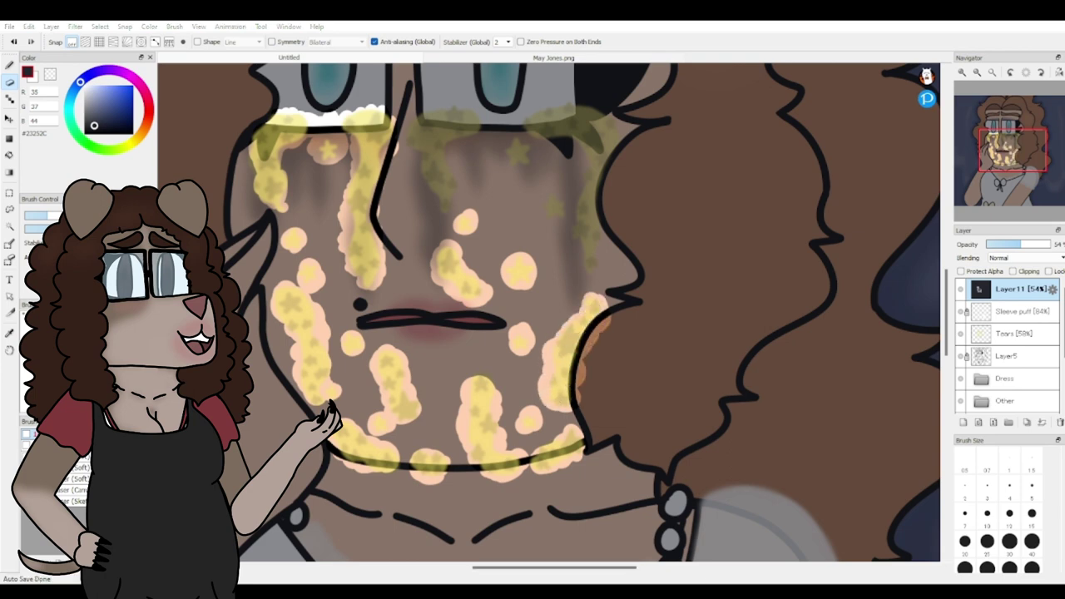
Step: Erase the shadow over the tears and small stars directly beneath the right eye
mouse_move(426, 191)
mouse_down()
mouse_move(445, 179)
mouse_move(420, 125)
mouse_move(439, 117)
mouse_move(418, 125)
mouse_up()
click(519, 153)
click(550, 206)
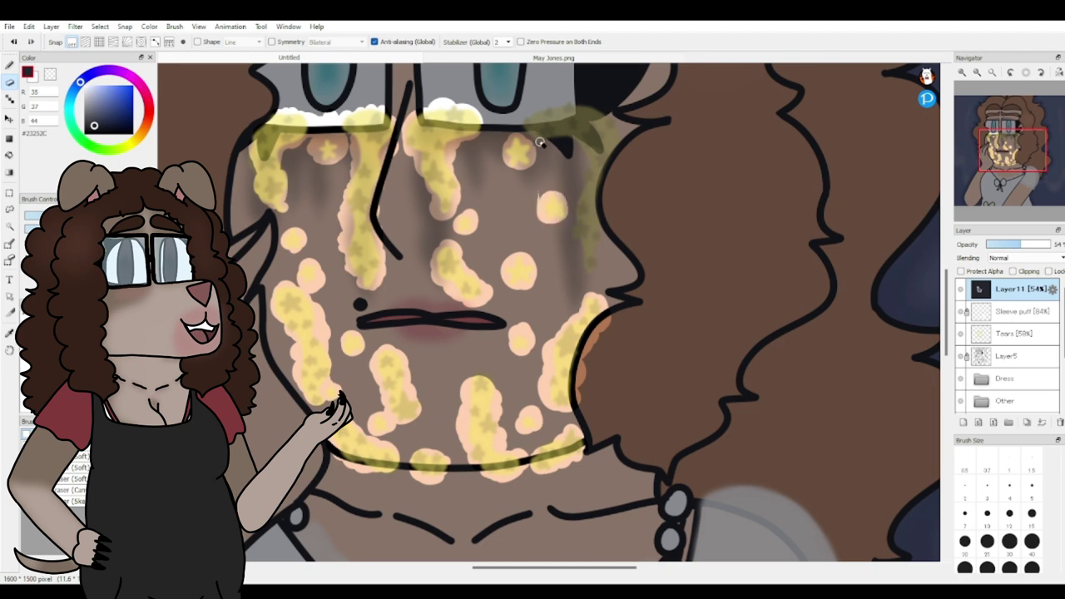
mouse_move(537, 130)
mouse_down()
mouse_move(597, 121)
mouse_move(603, 165)
mouse_move(588, 240)
mouse_move(599, 254)
mouse_move(586, 267)
mouse_up()
Step: Lower the shadow layer's opacity to 45% and blur the erased patches across the lower face into a soft glow
click(991, 73)
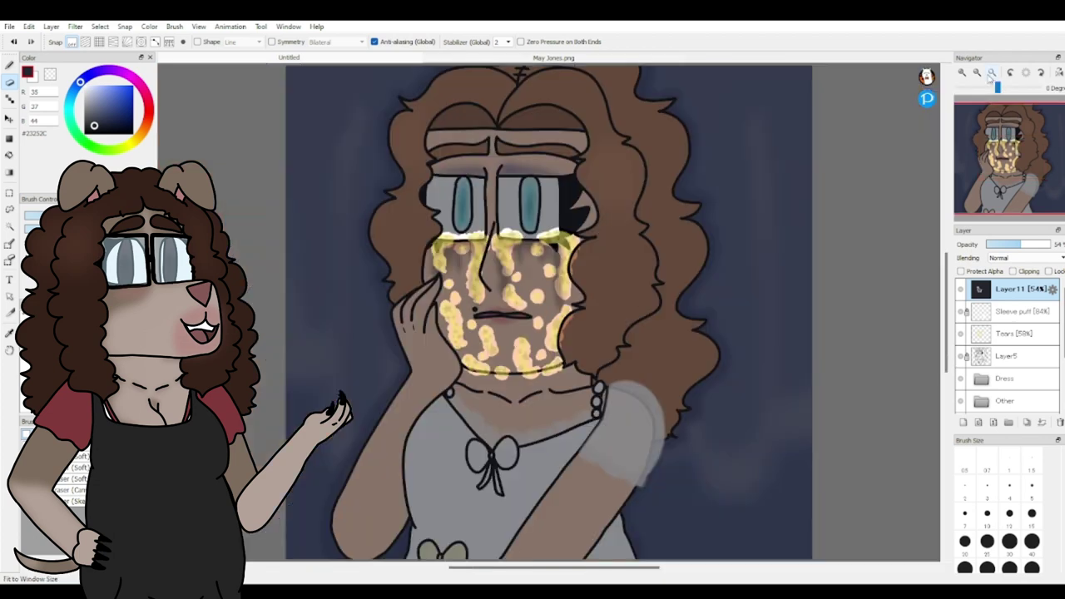
click(962, 72)
drag(1024, 246, 1015, 247)
click(10, 65)
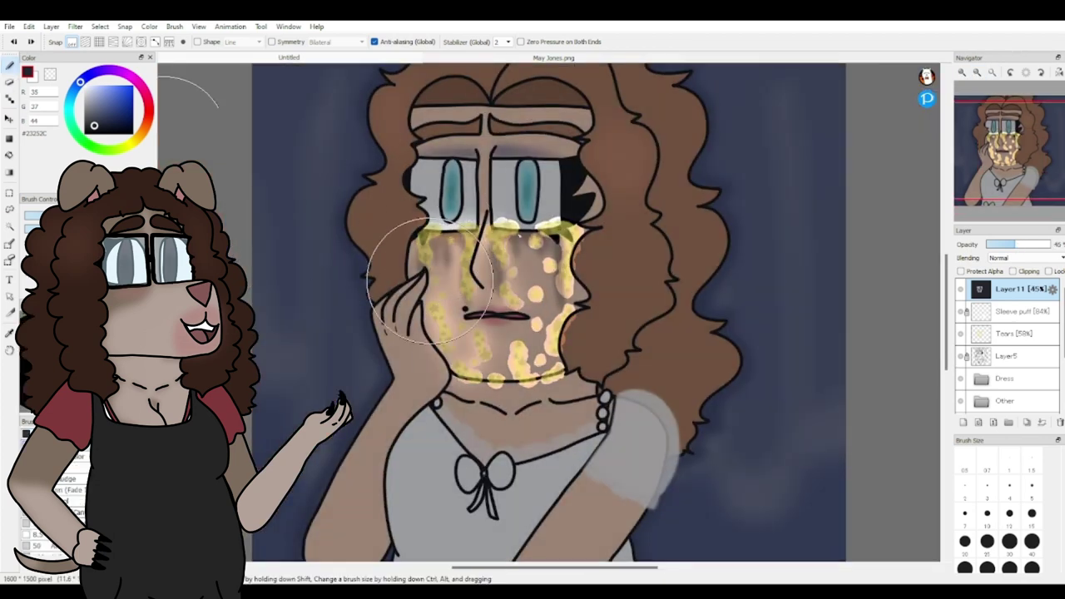
mouse_move(482, 370)
mouse_down()
mouse_move(642, 226)
mouse_move(575, 215)
mouse_move(579, 265)
mouse_up()
Step: Adjust the shadow layer's opacity to 62%
mouse_move(1012, 248)
mouse_down()
mouse_move(1036, 250)
mouse_move(1027, 249)
mouse_up()
click(1029, 248)
drag(1010, 150, 1017, 159)
drag(1028, 248, 1026, 248)
drag(1014, 153, 1012, 147)
Step: Add a new layer above the shadow layer for a signature in the canvas's lower-right corner
click(963, 74)
click(963, 74)
click(963, 74)
drag(1044, 191, 1053, 202)
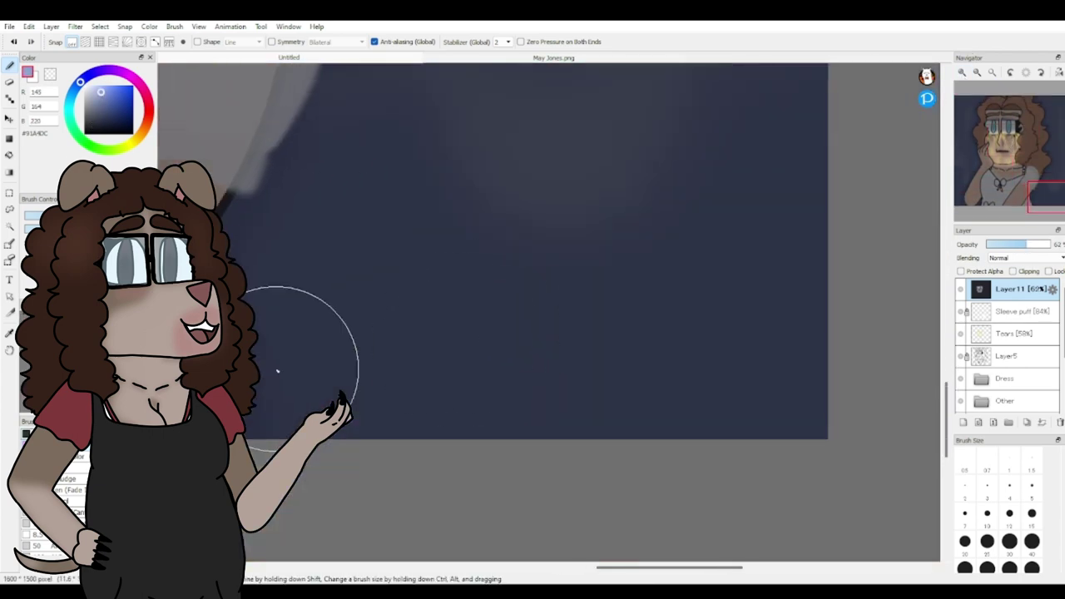
key(ctrl+shift+n)
drag(448, 280, 487, 383)
drag(456, 358, 499, 378)
key(ctrl+z)
key(ctrl+z)
Step: Write the artist's signature in light blue #BFCCF1 in the canvas's lower-right corner
click(96, 92)
key(ctrl+z)
key(ctrl+z)
mouse_move(497, 314)
mouse_down()
mouse_move(571, 408)
mouse_move(670, 412)
mouse_move(786, 381)
mouse_up()
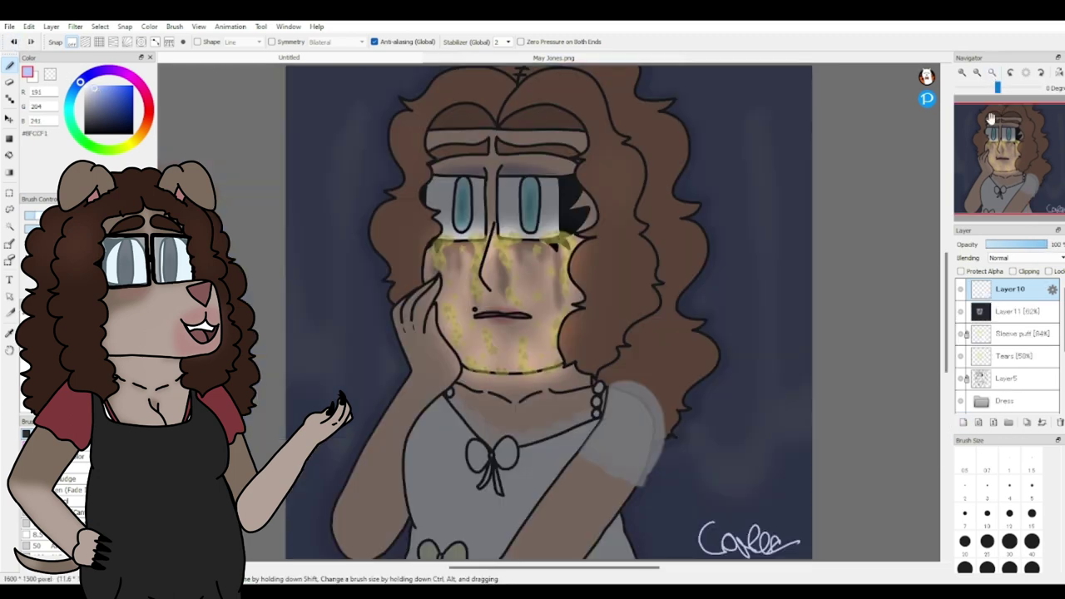